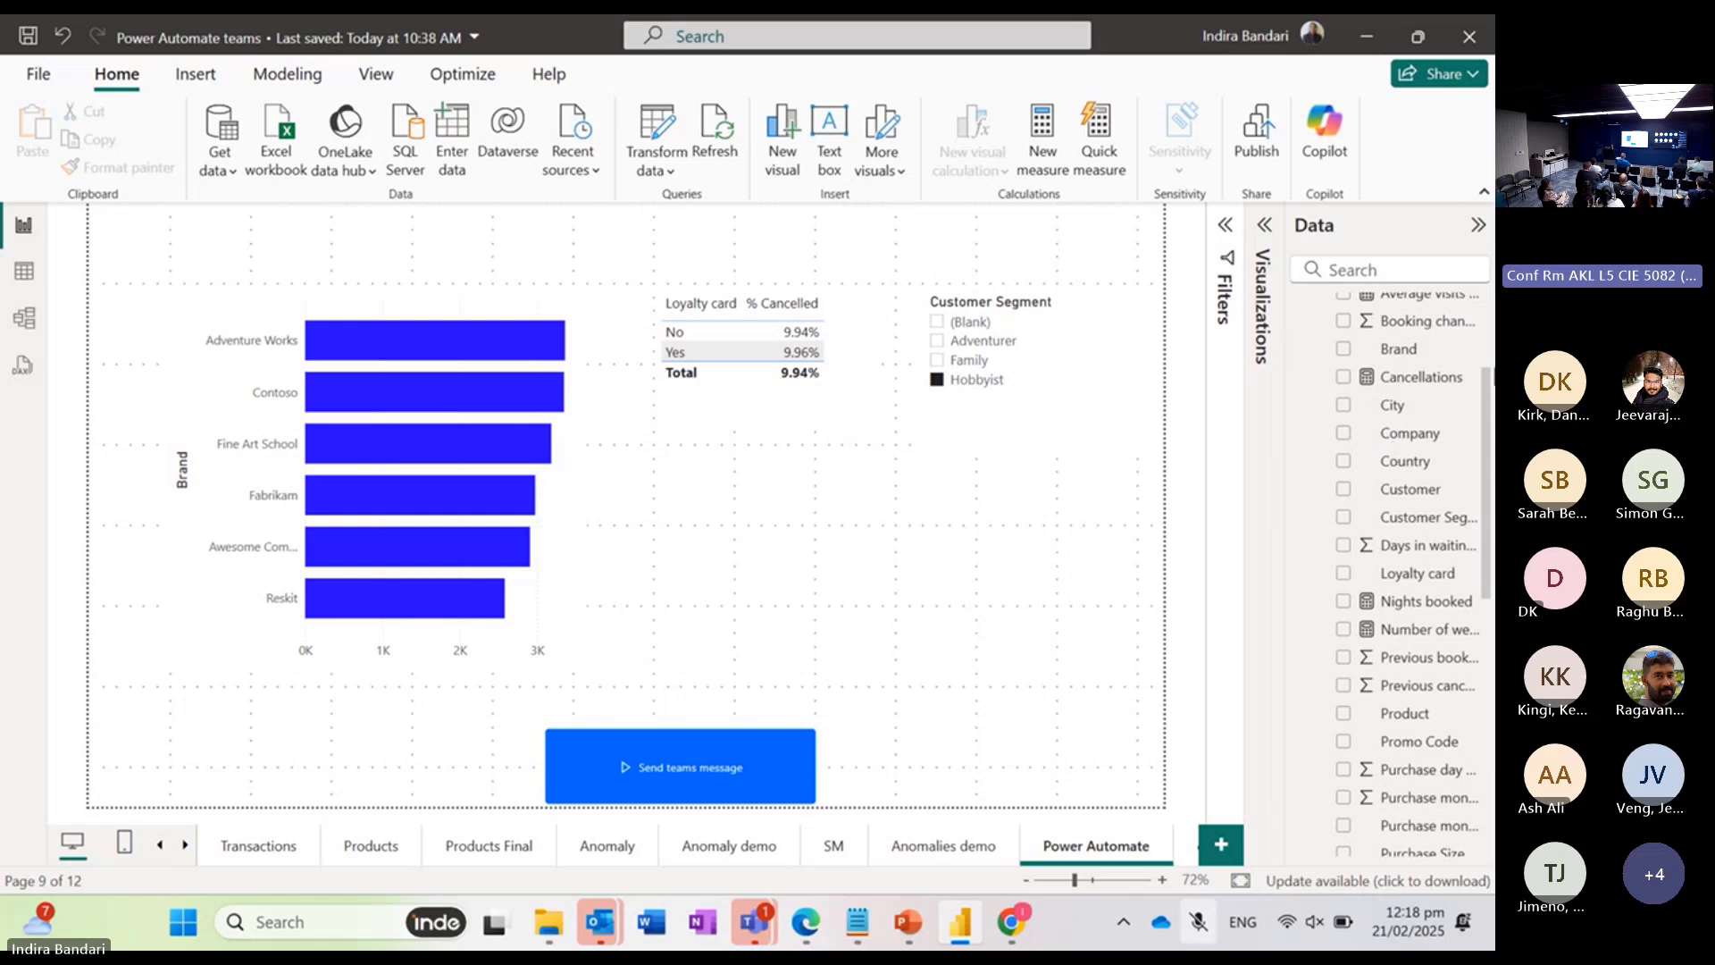
Step: Collapse the Online Sales table and add a Power Automate for Power BI visual to the report page
scroll(1326, 422, up, 3)
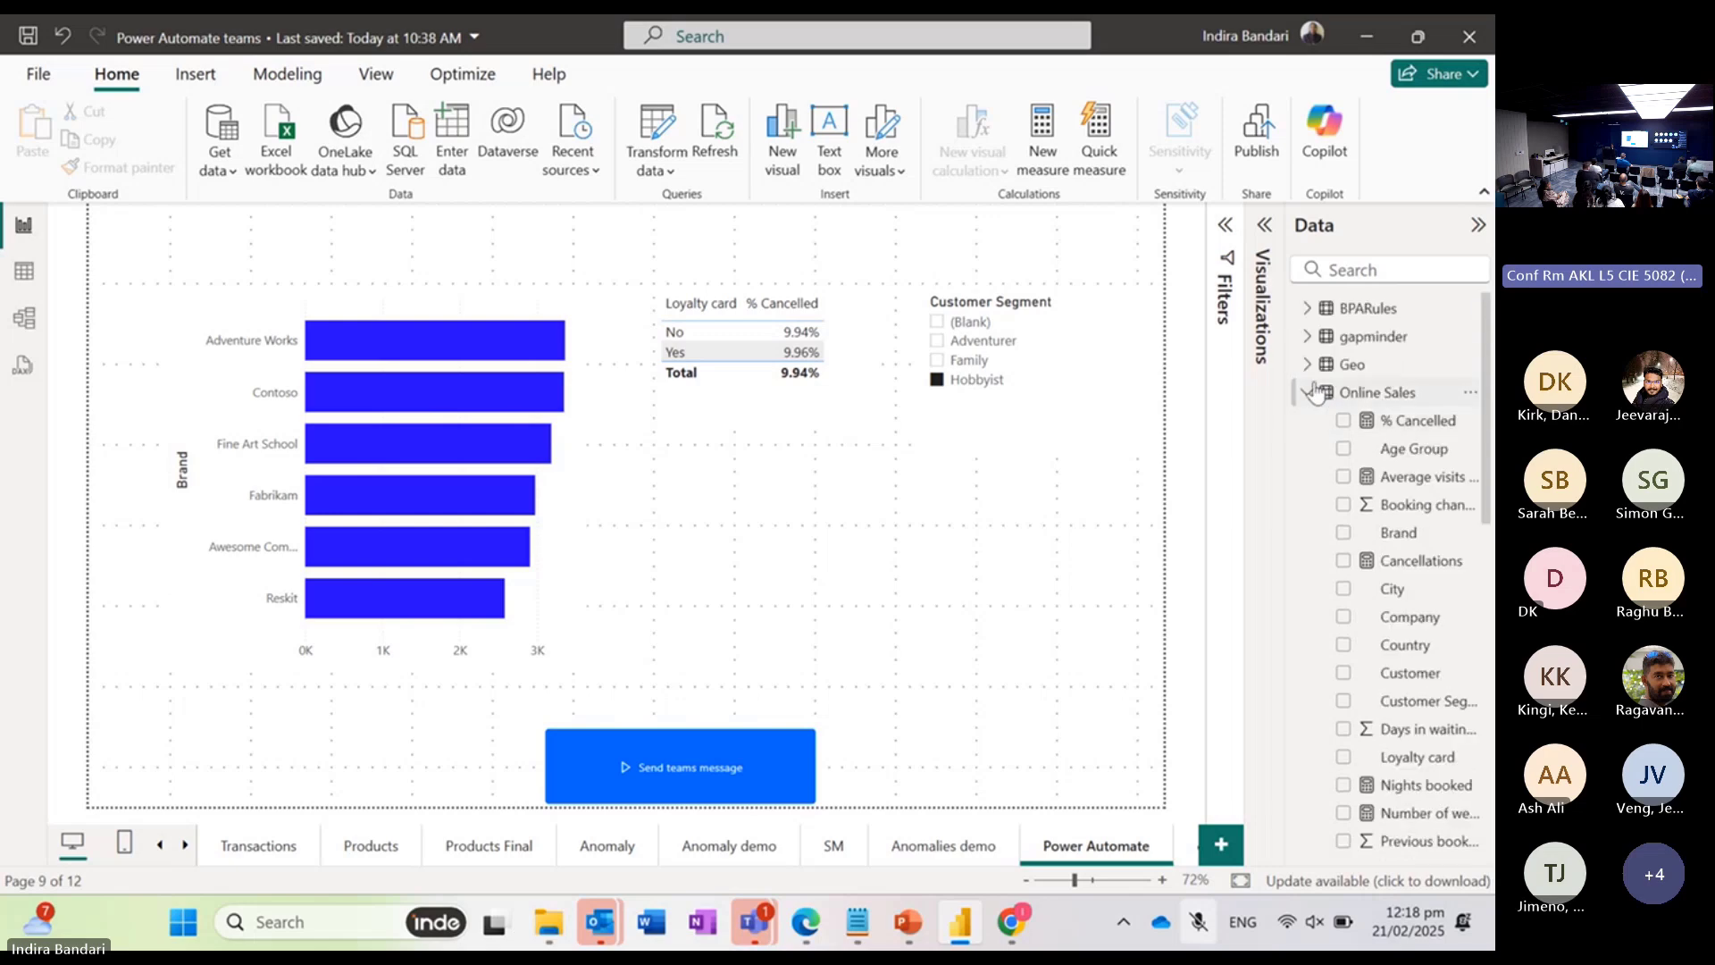
click(1308, 392)
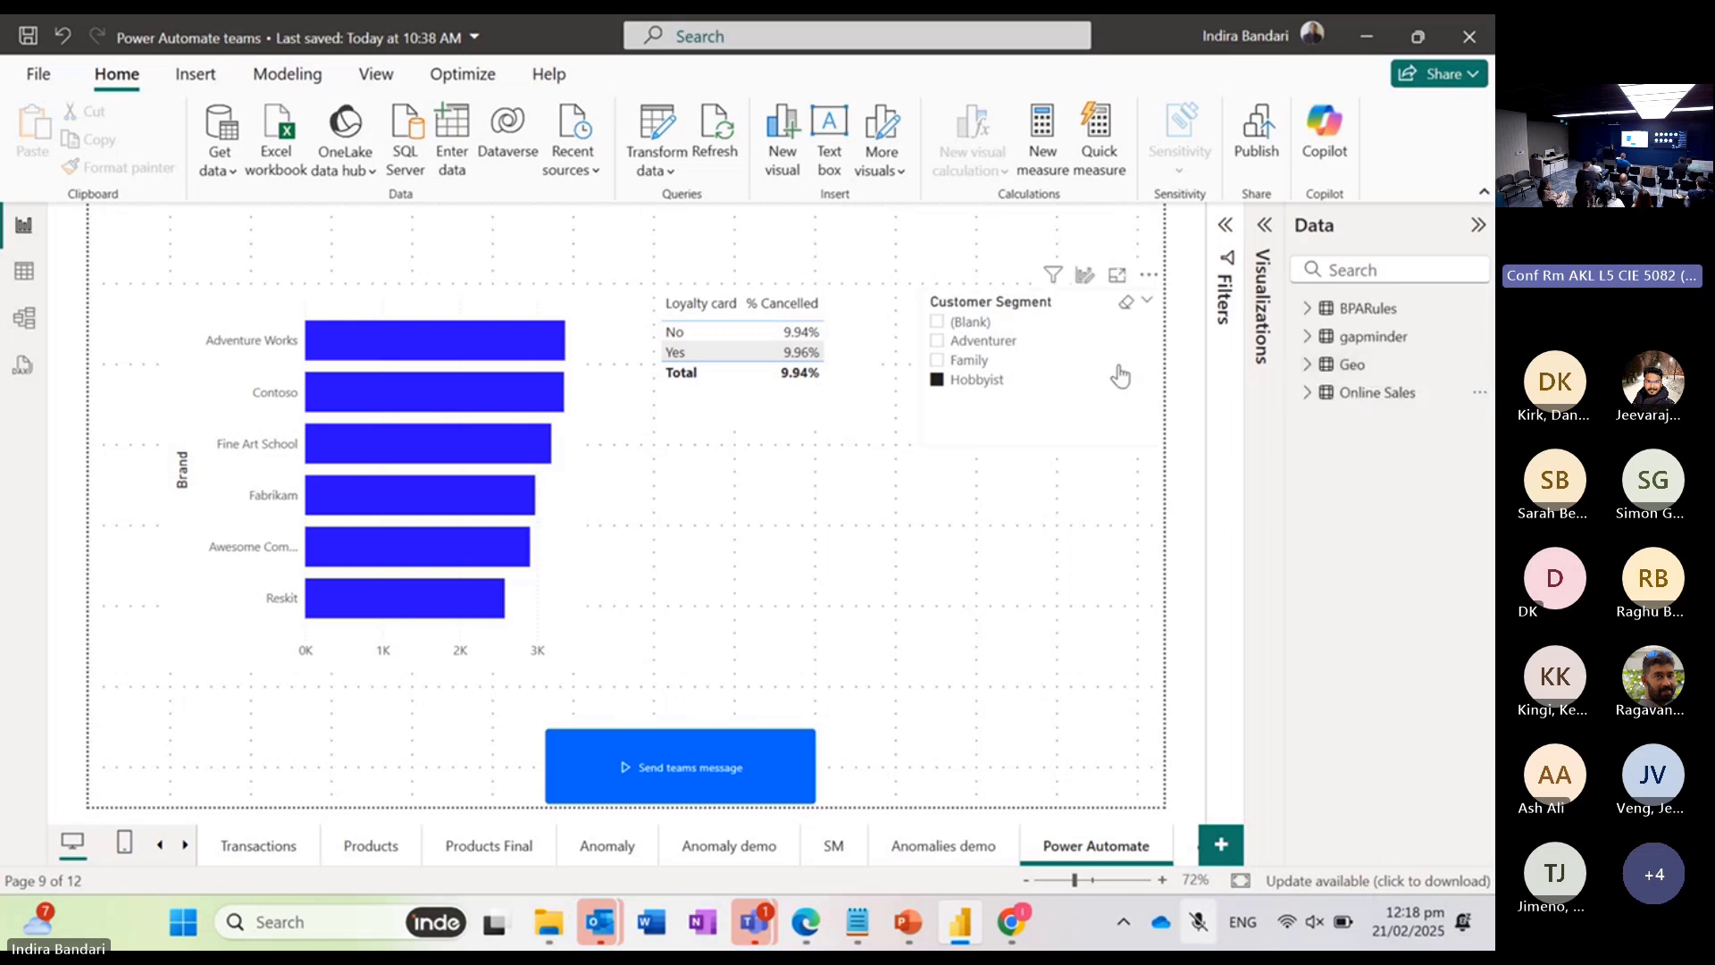
click(1266, 225)
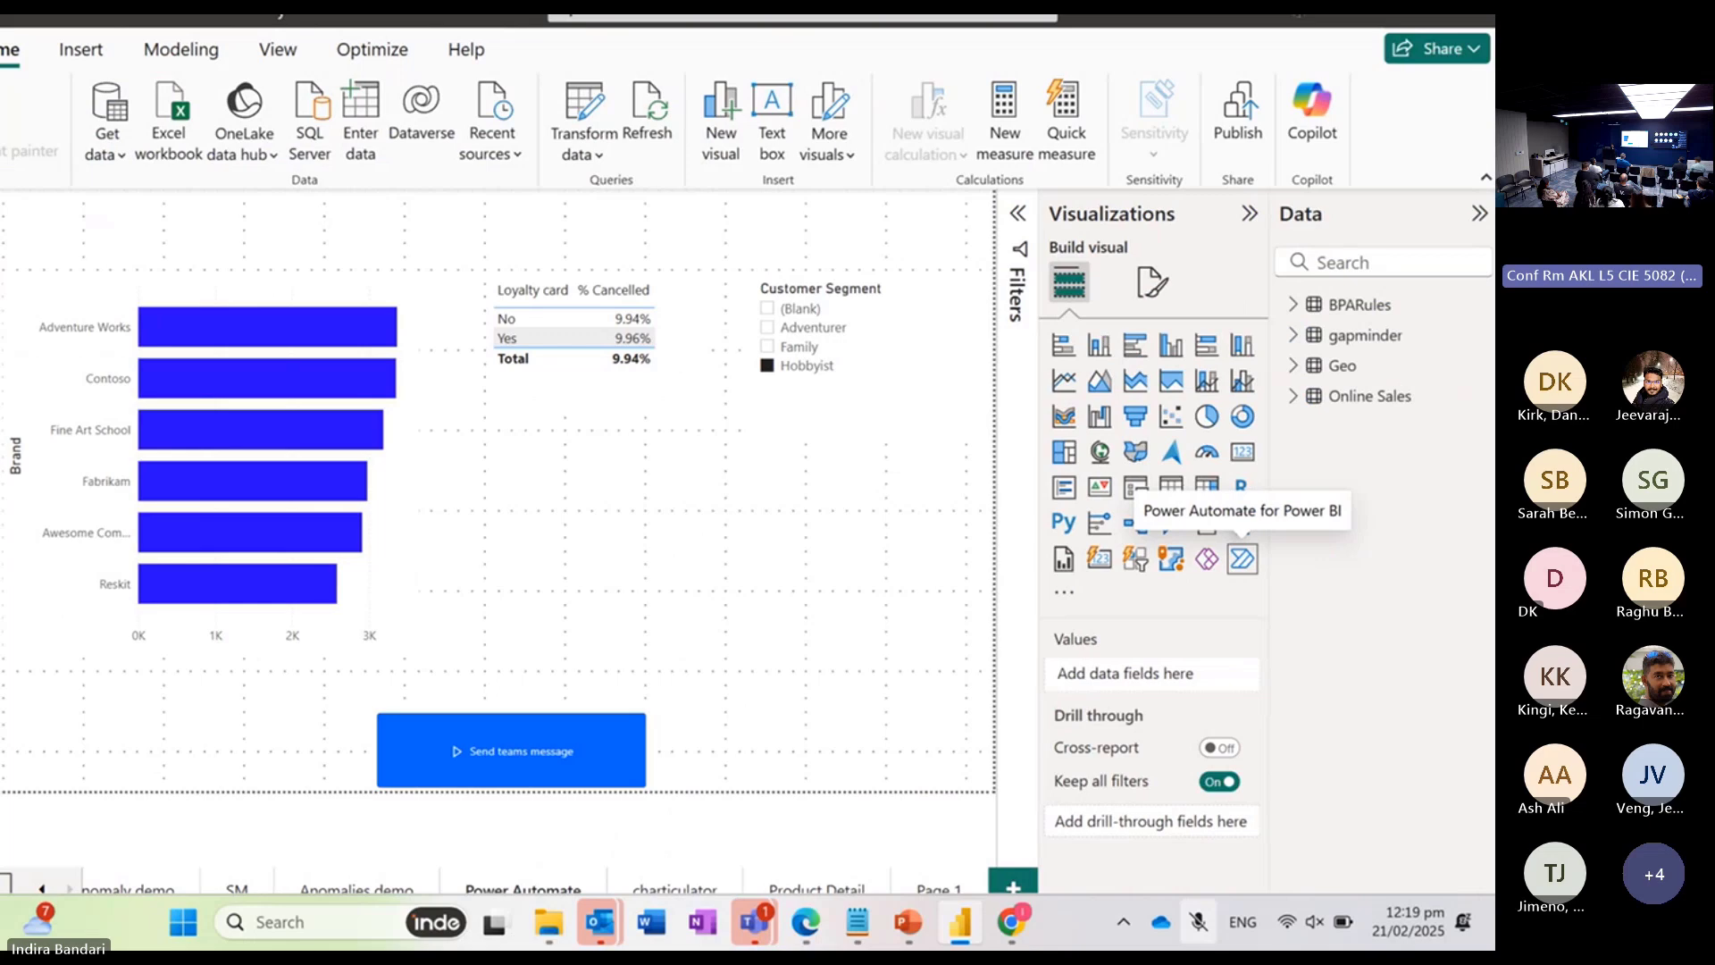
click(893, 397)
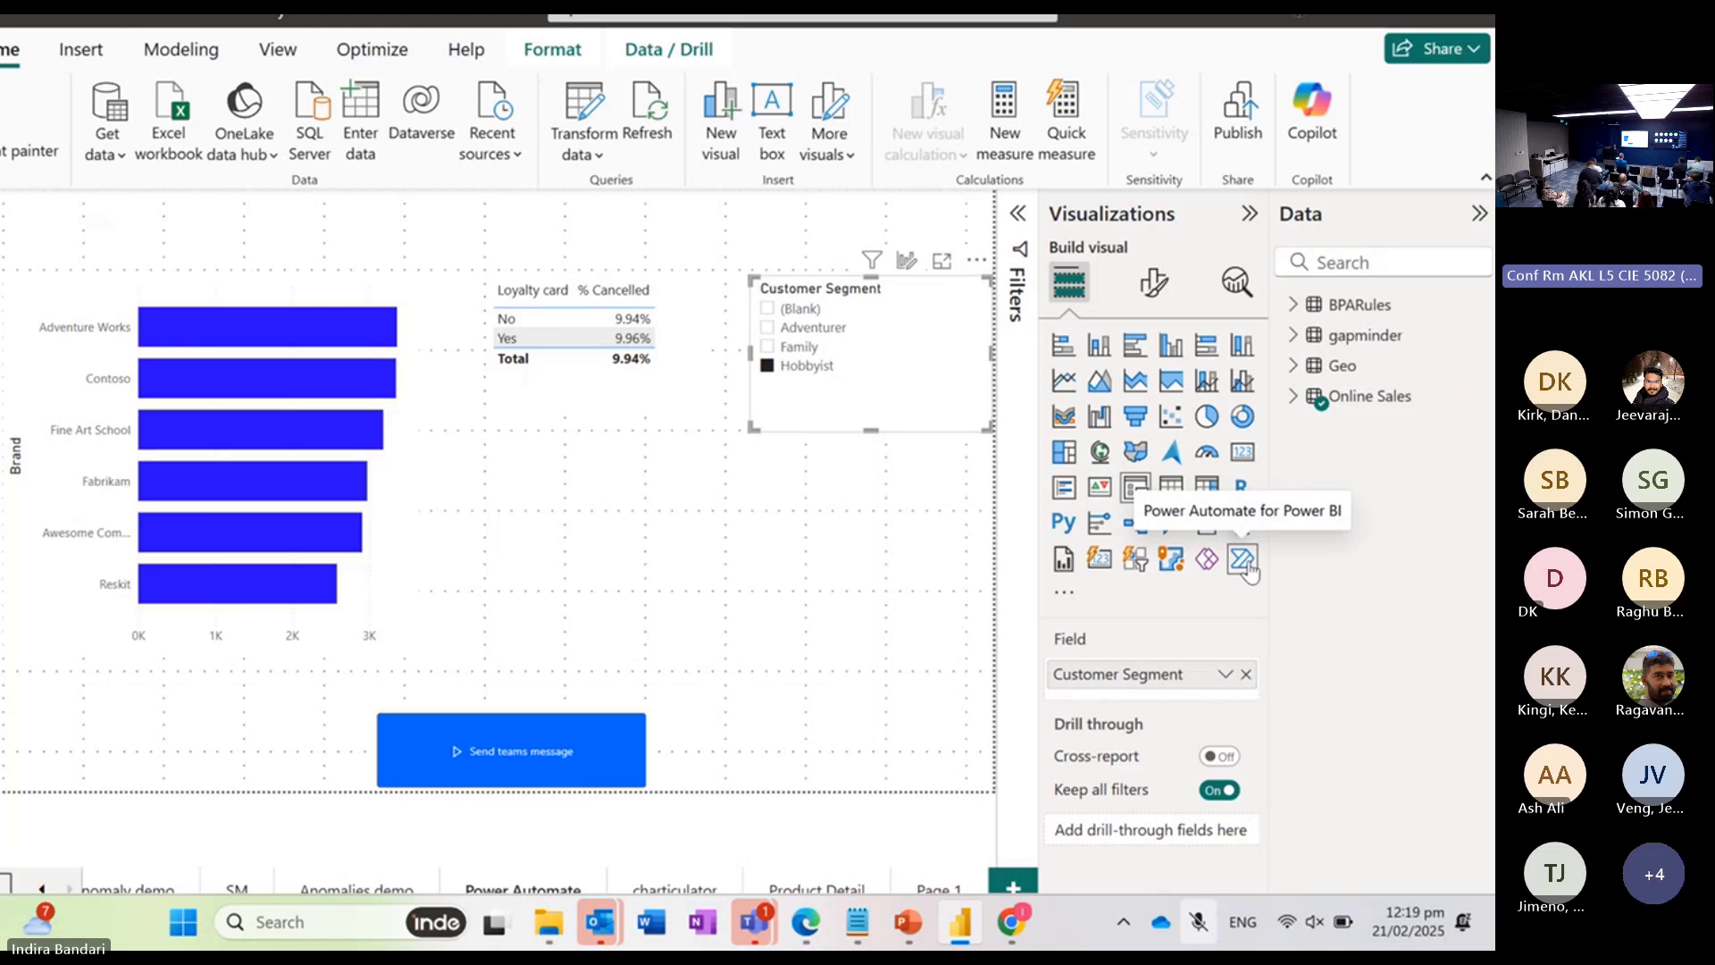
click(756, 564)
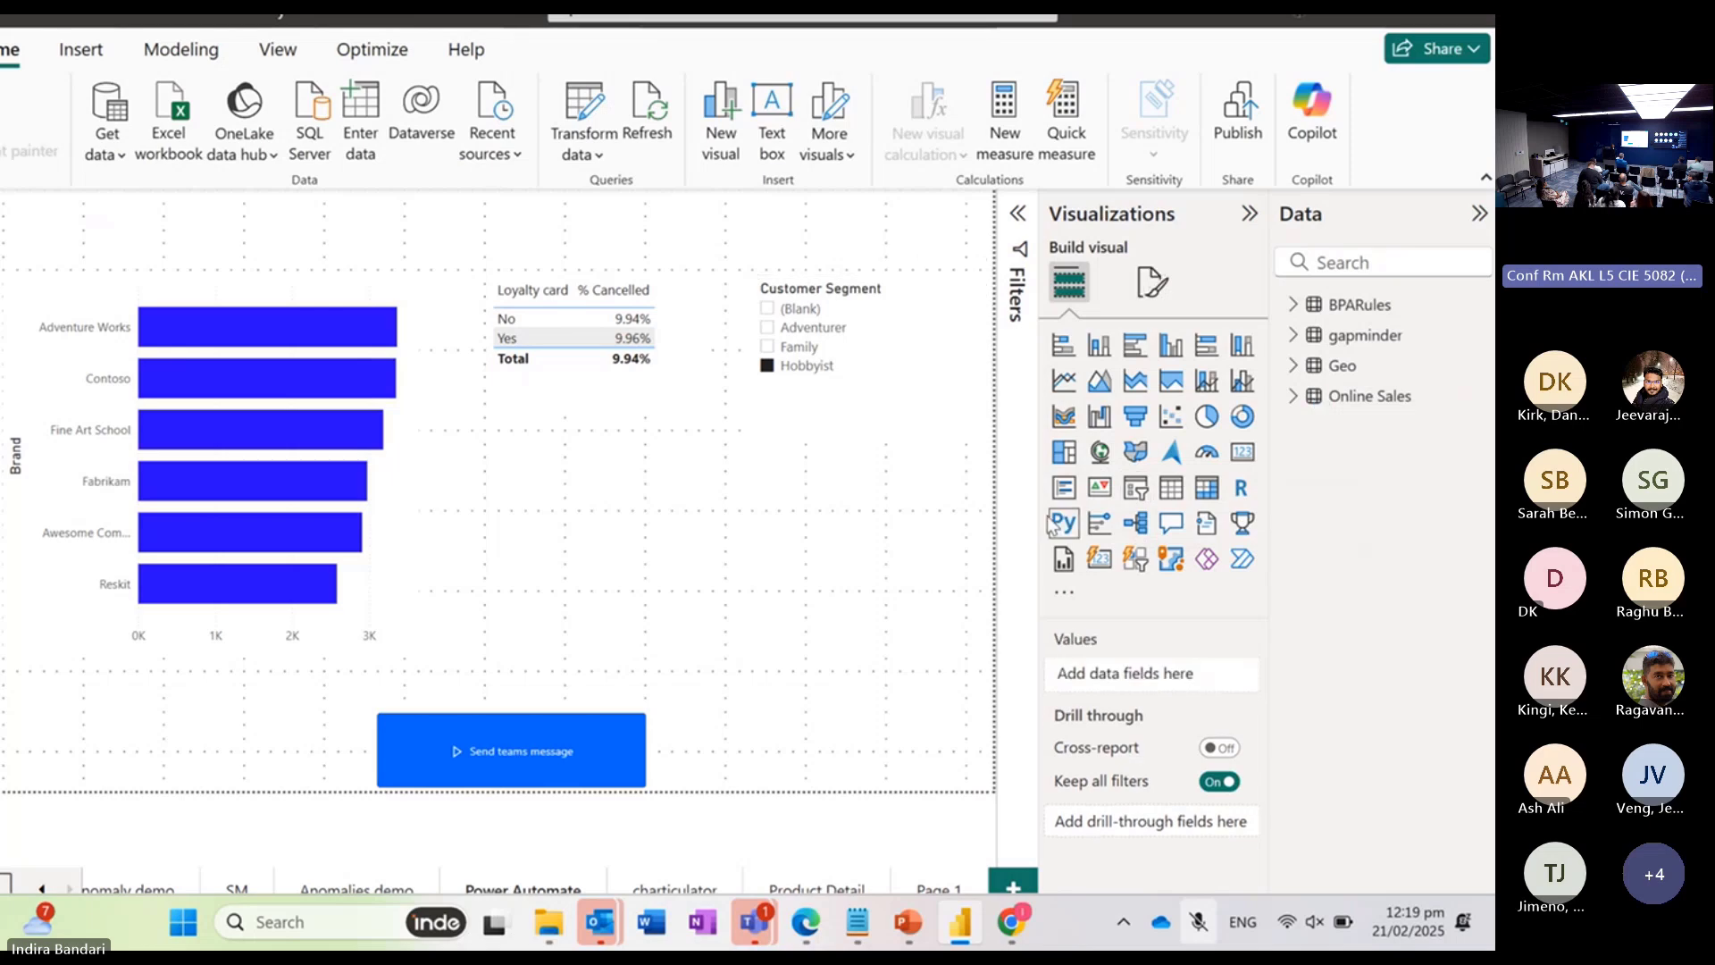
click(1242, 563)
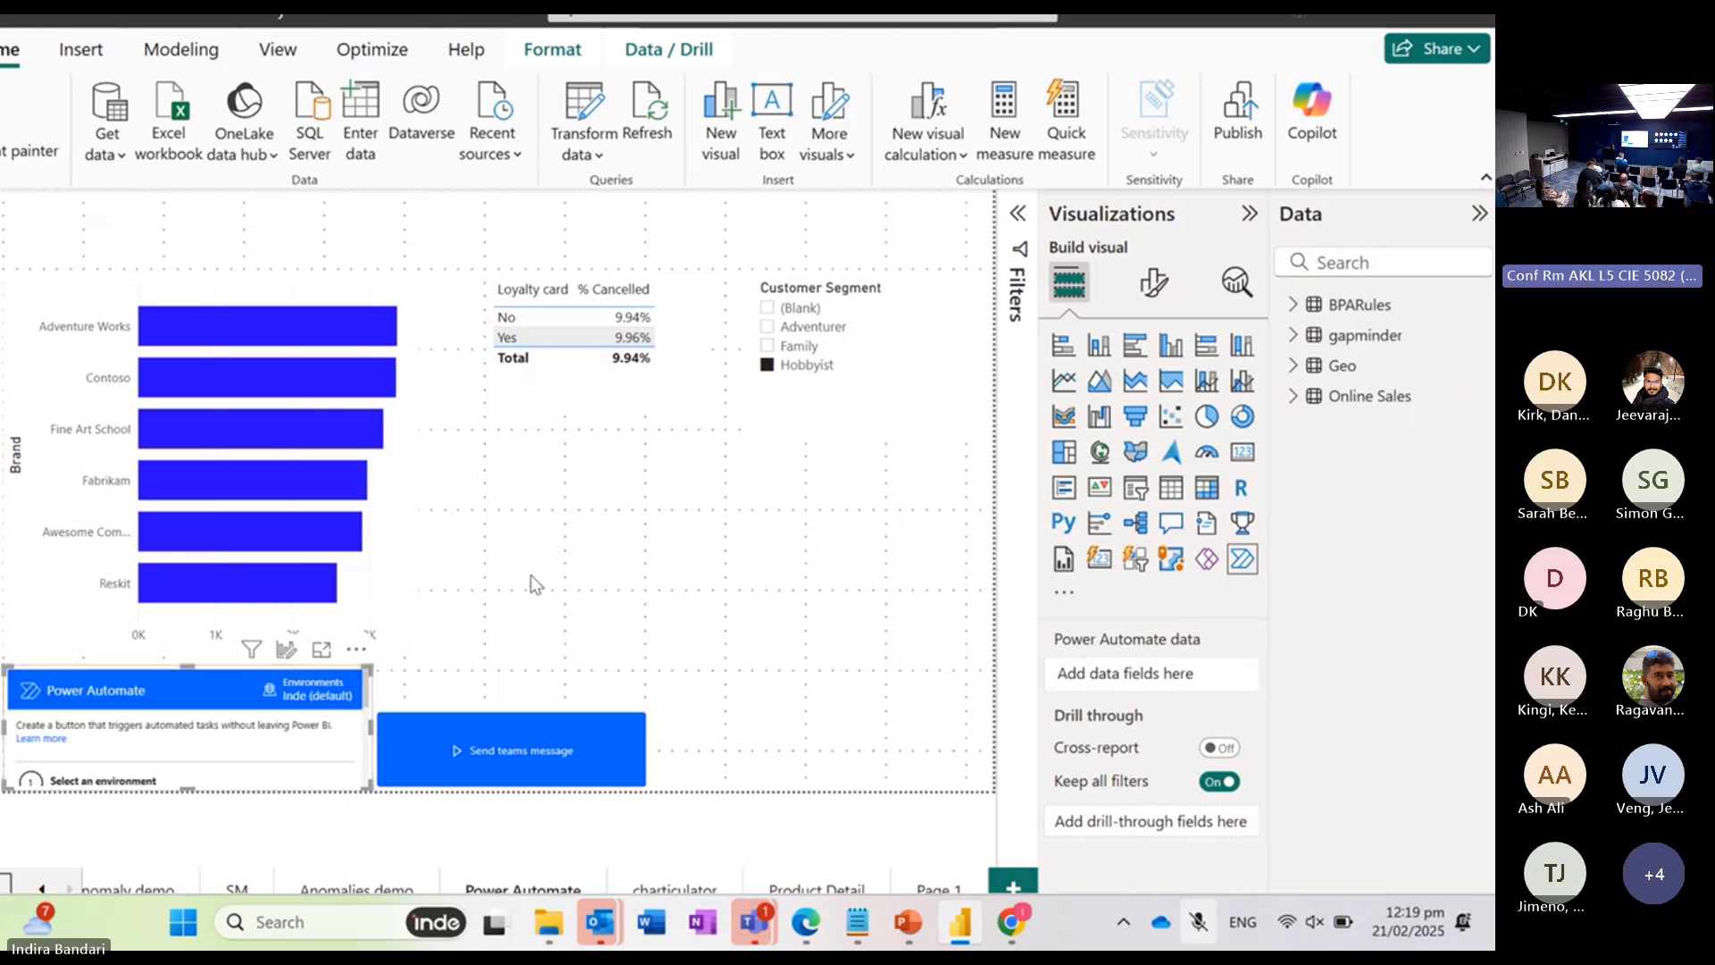
Step: Enlarge the Power Automate visual upward to fit its full setup instructions
drag(192, 666, 250, 384)
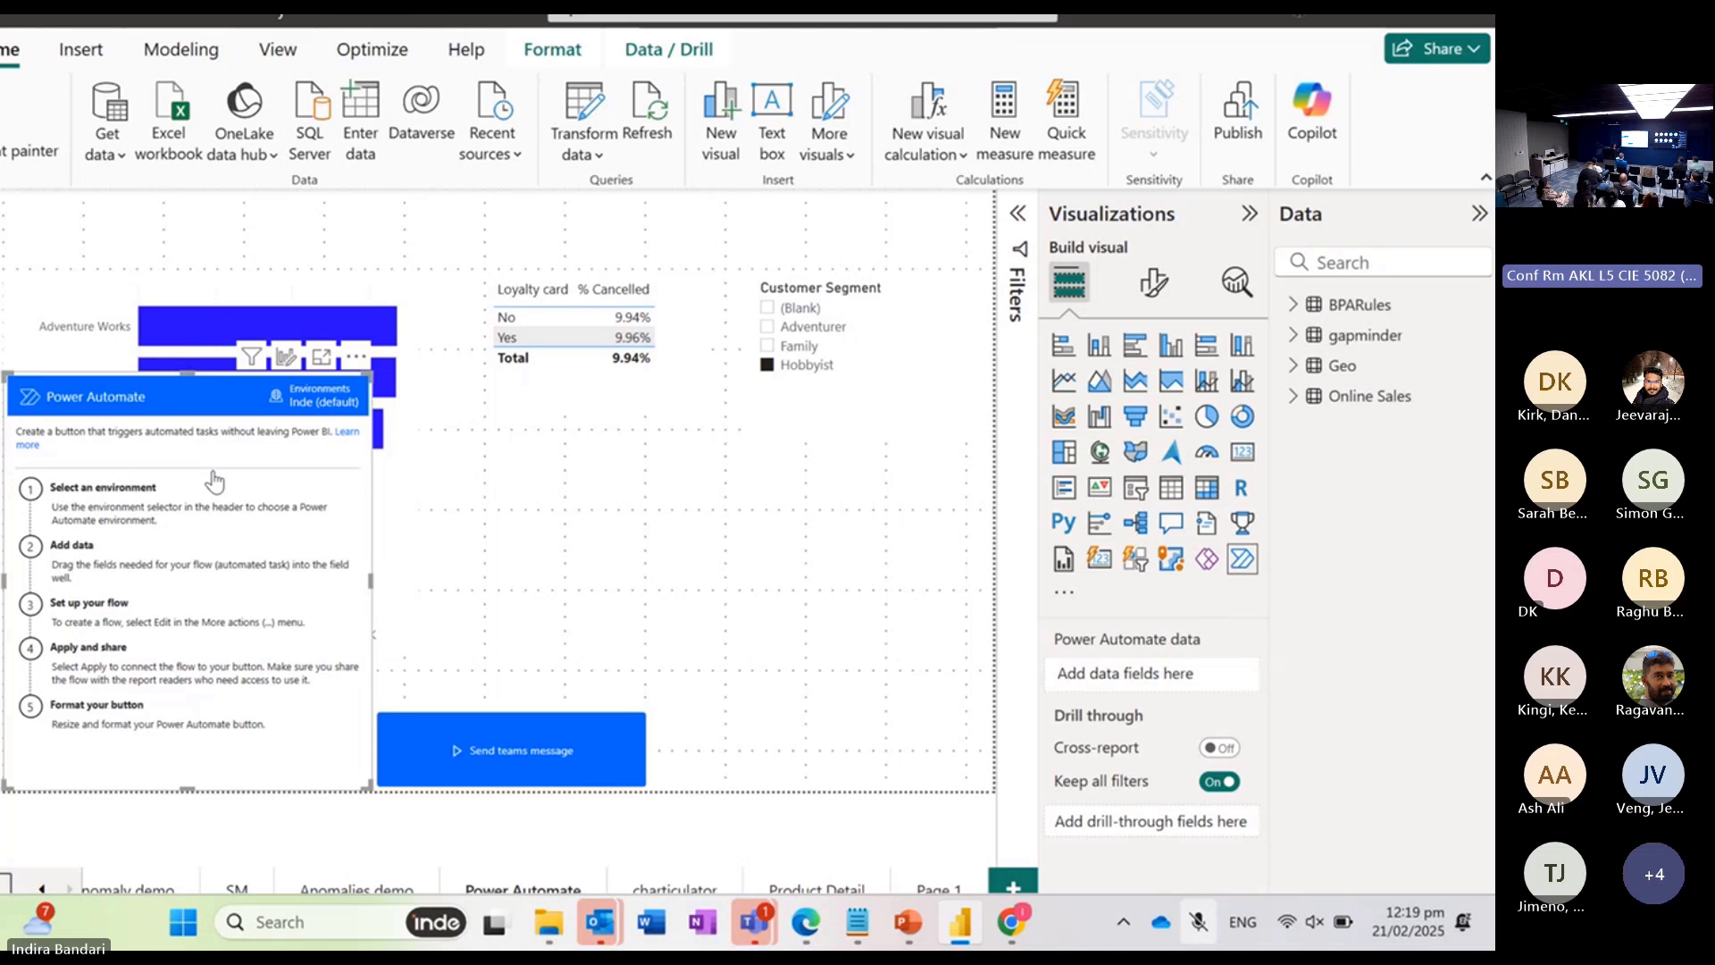
scroll(215, 482, up, 3)
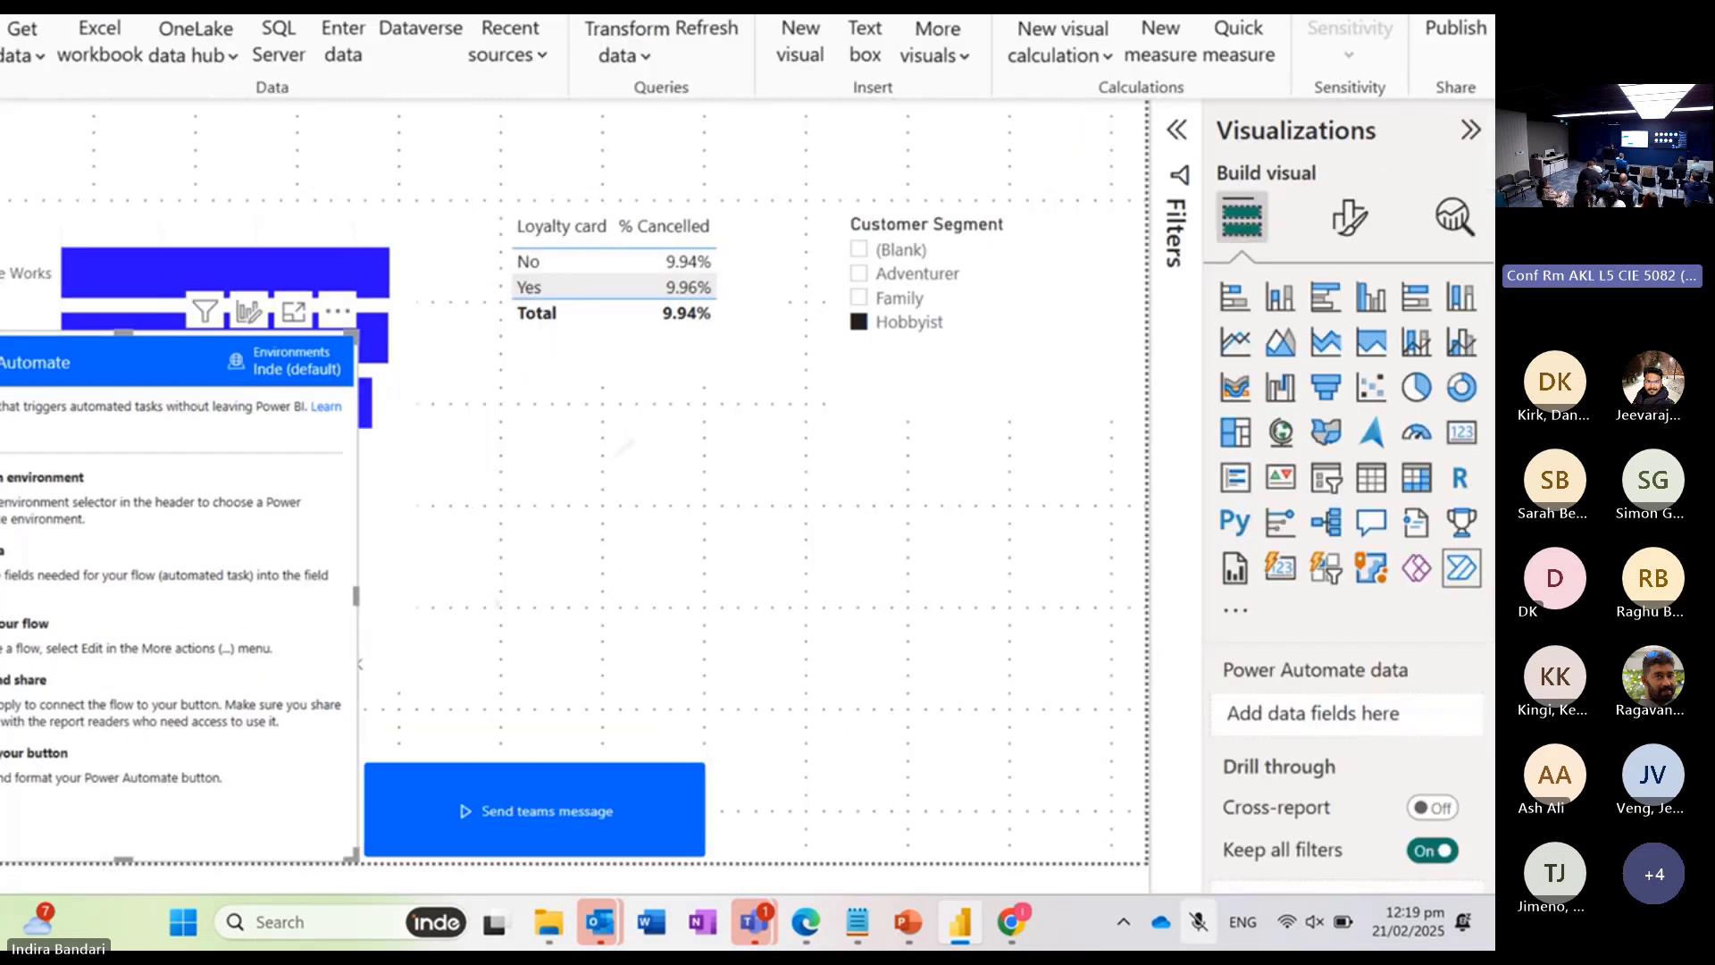
scroll(215, 482, left, 4)
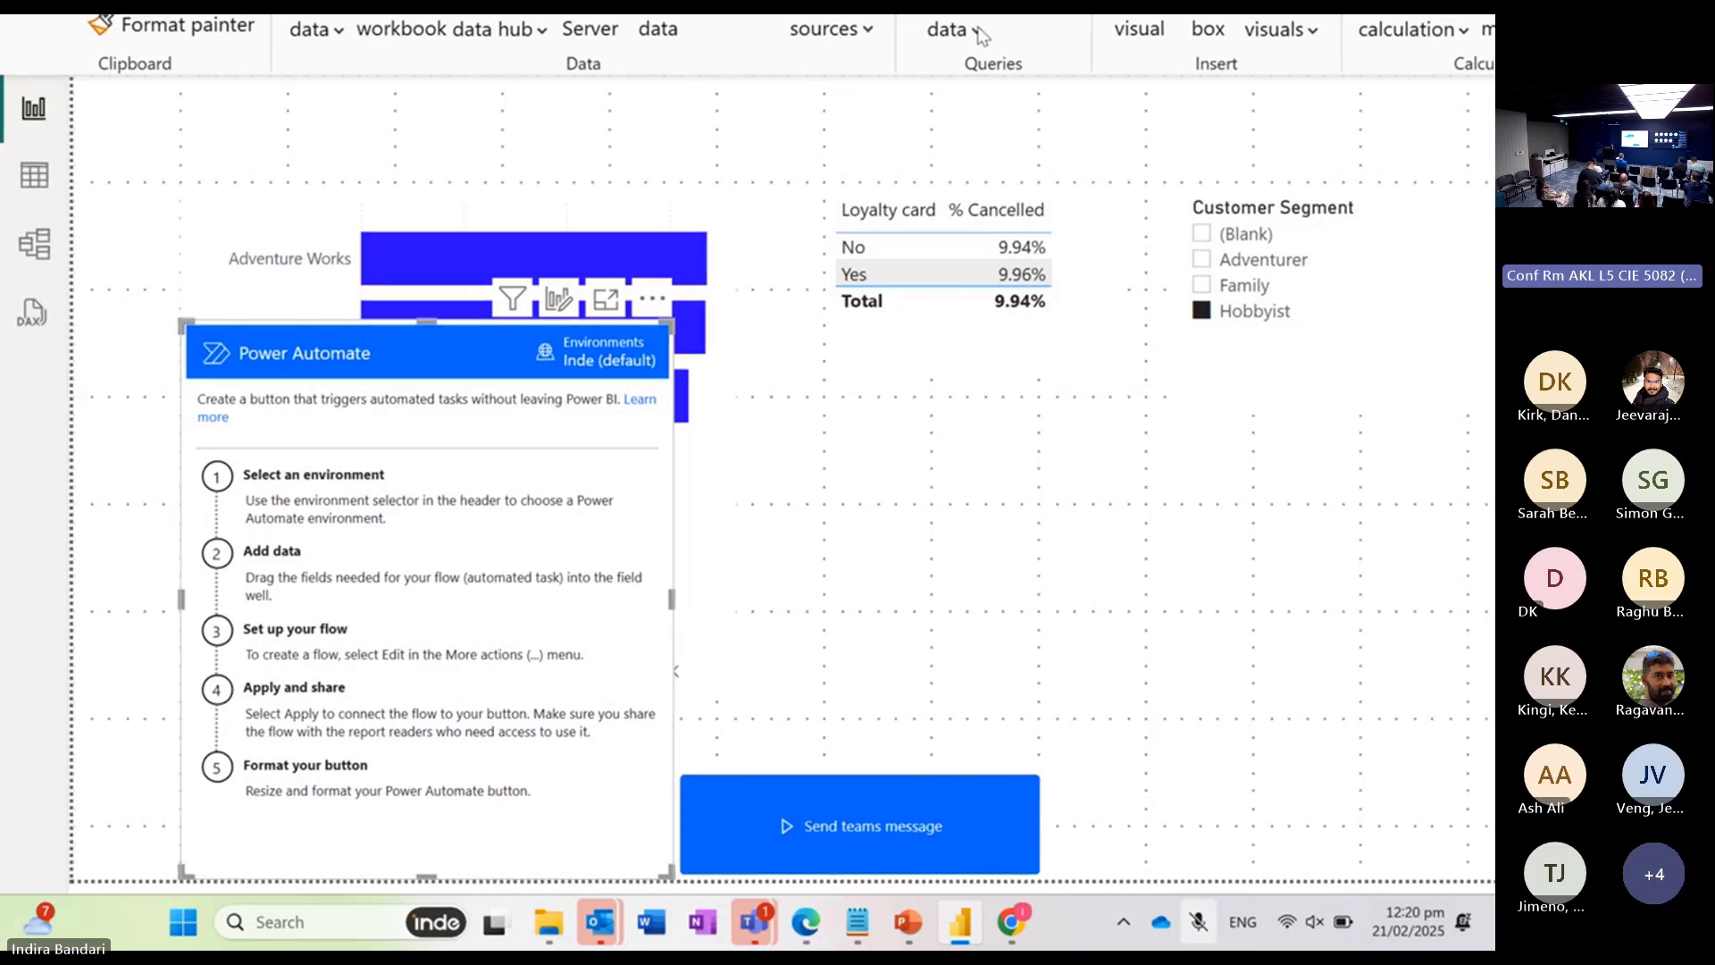
scroll(744, 233, down, 3)
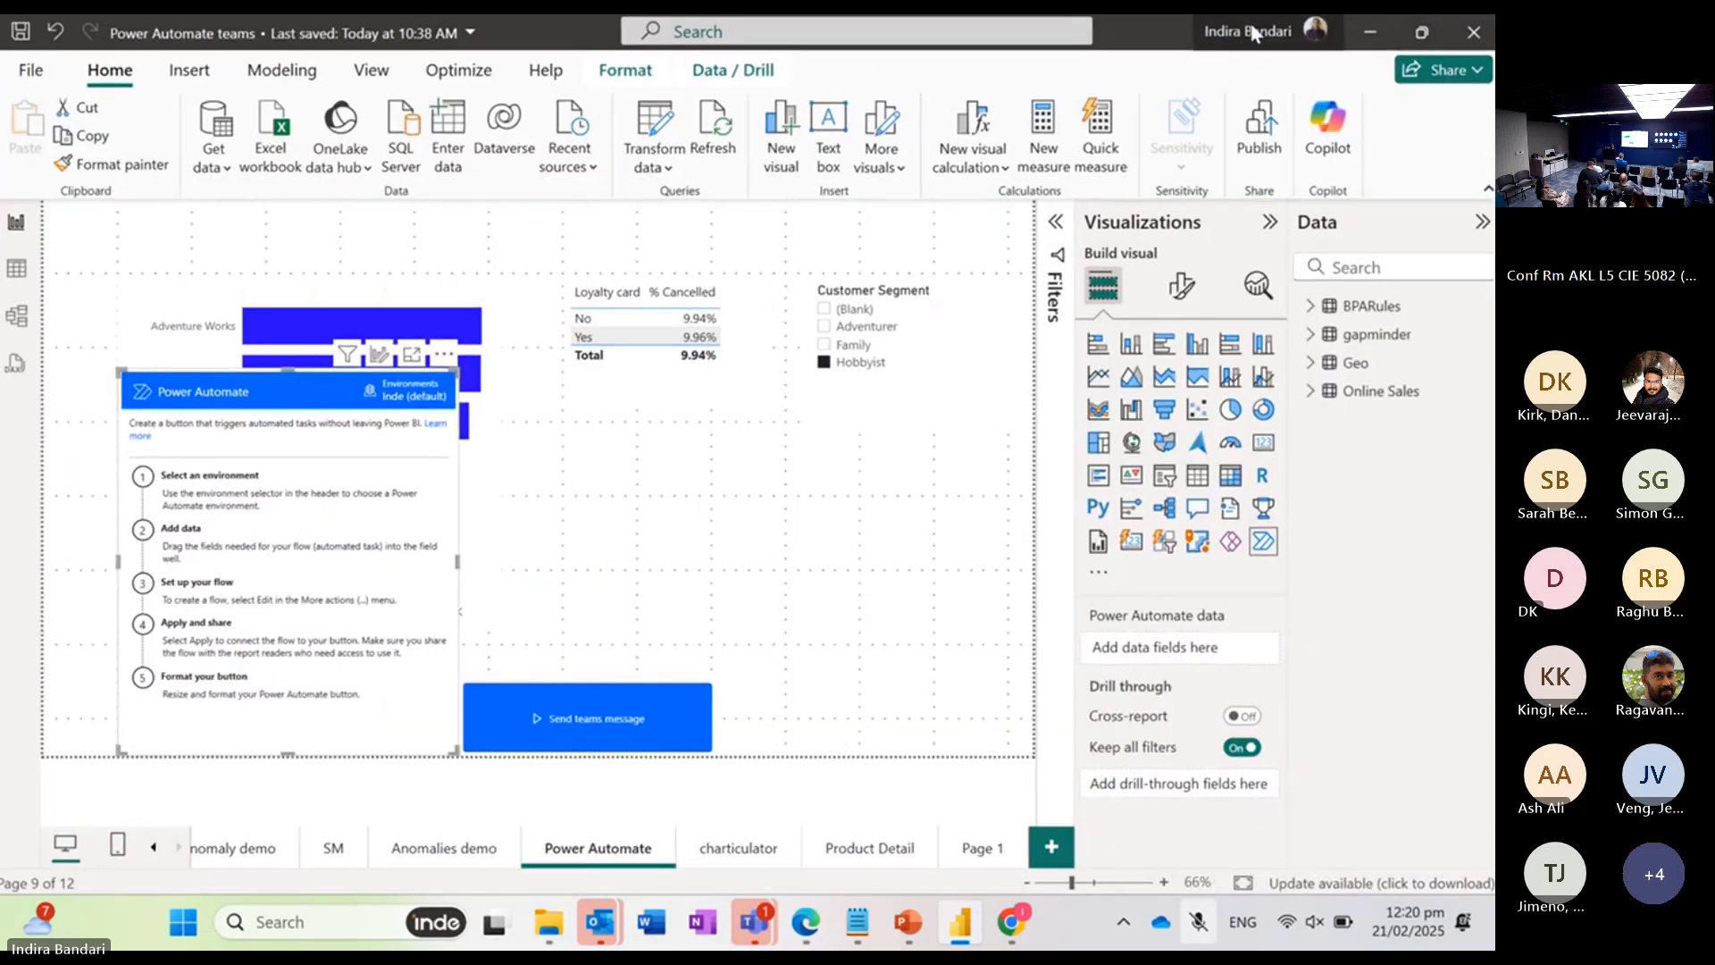
scroll(529, 494, up, 3)
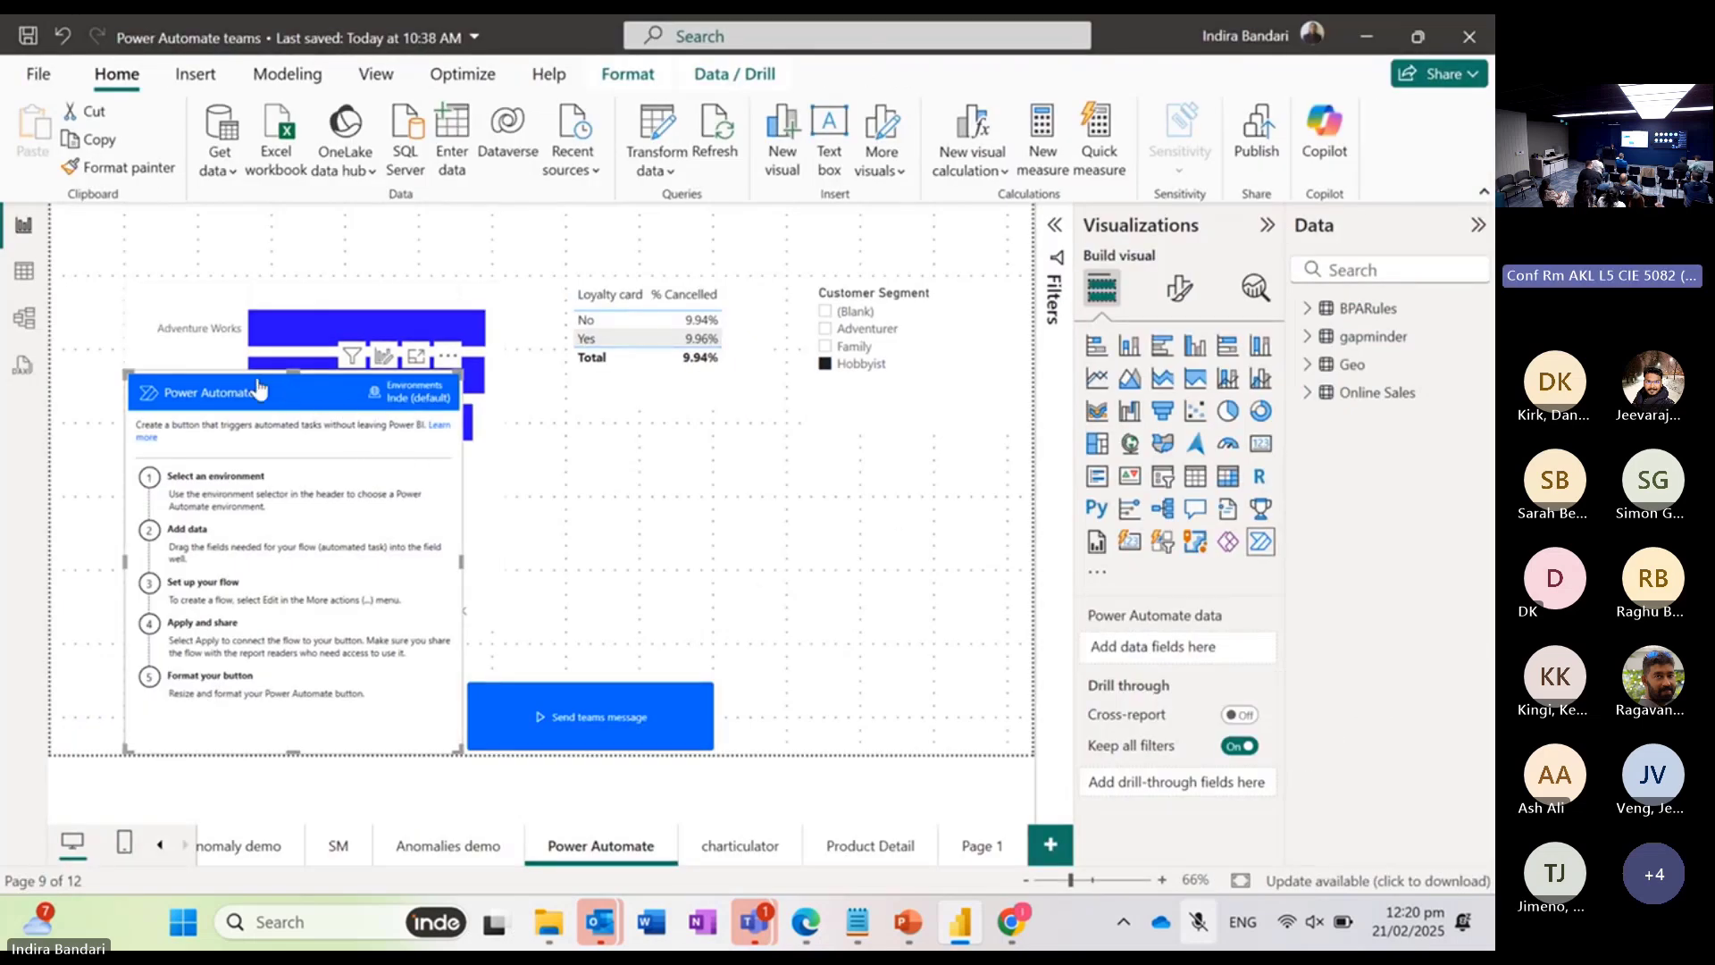
Step: Find the Loyalty card field and add it to the Power Automate visual's data
click(1352, 265)
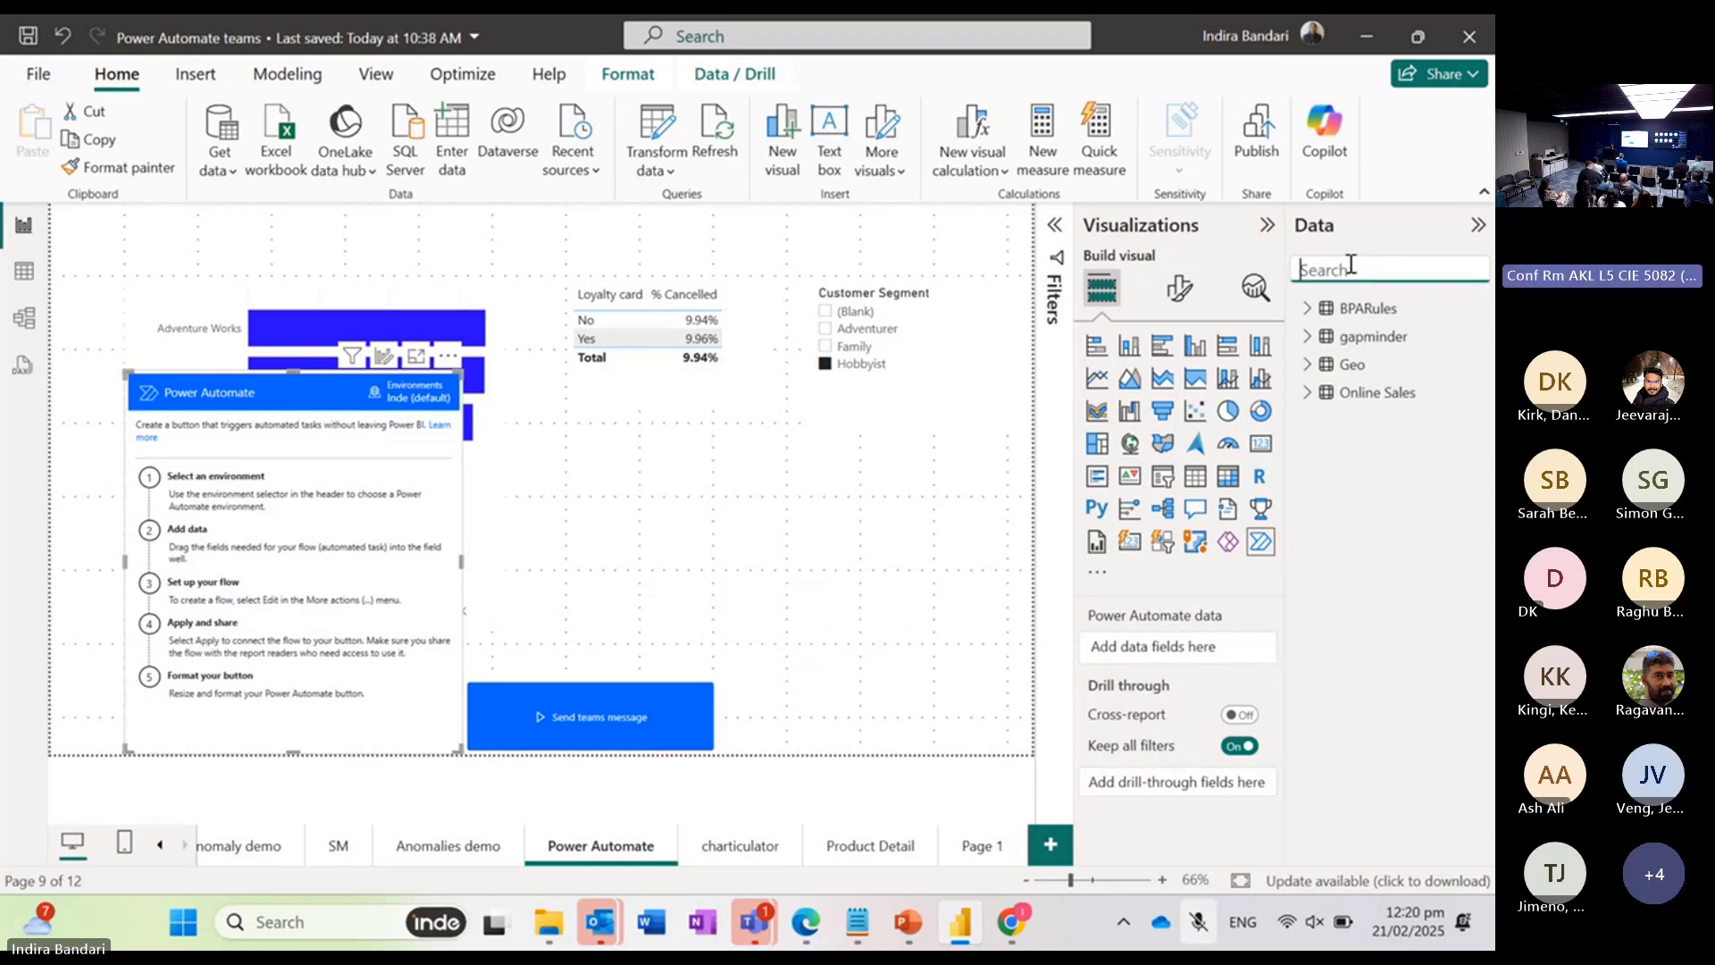
text(lo)
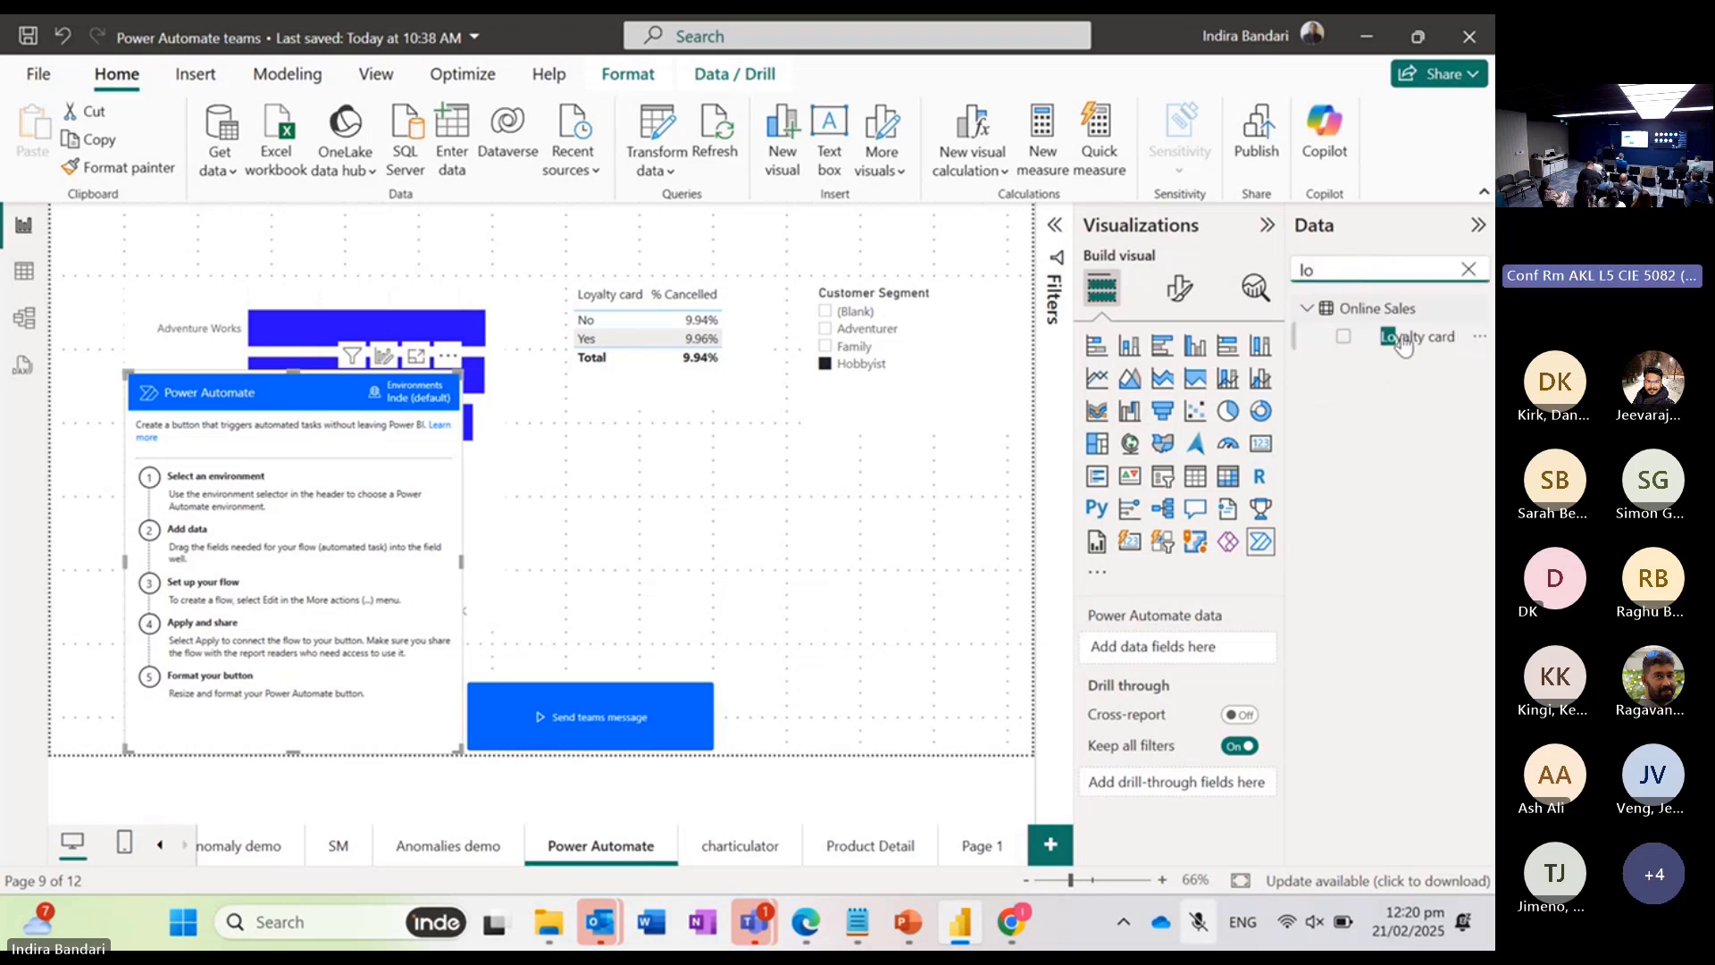
click(1344, 338)
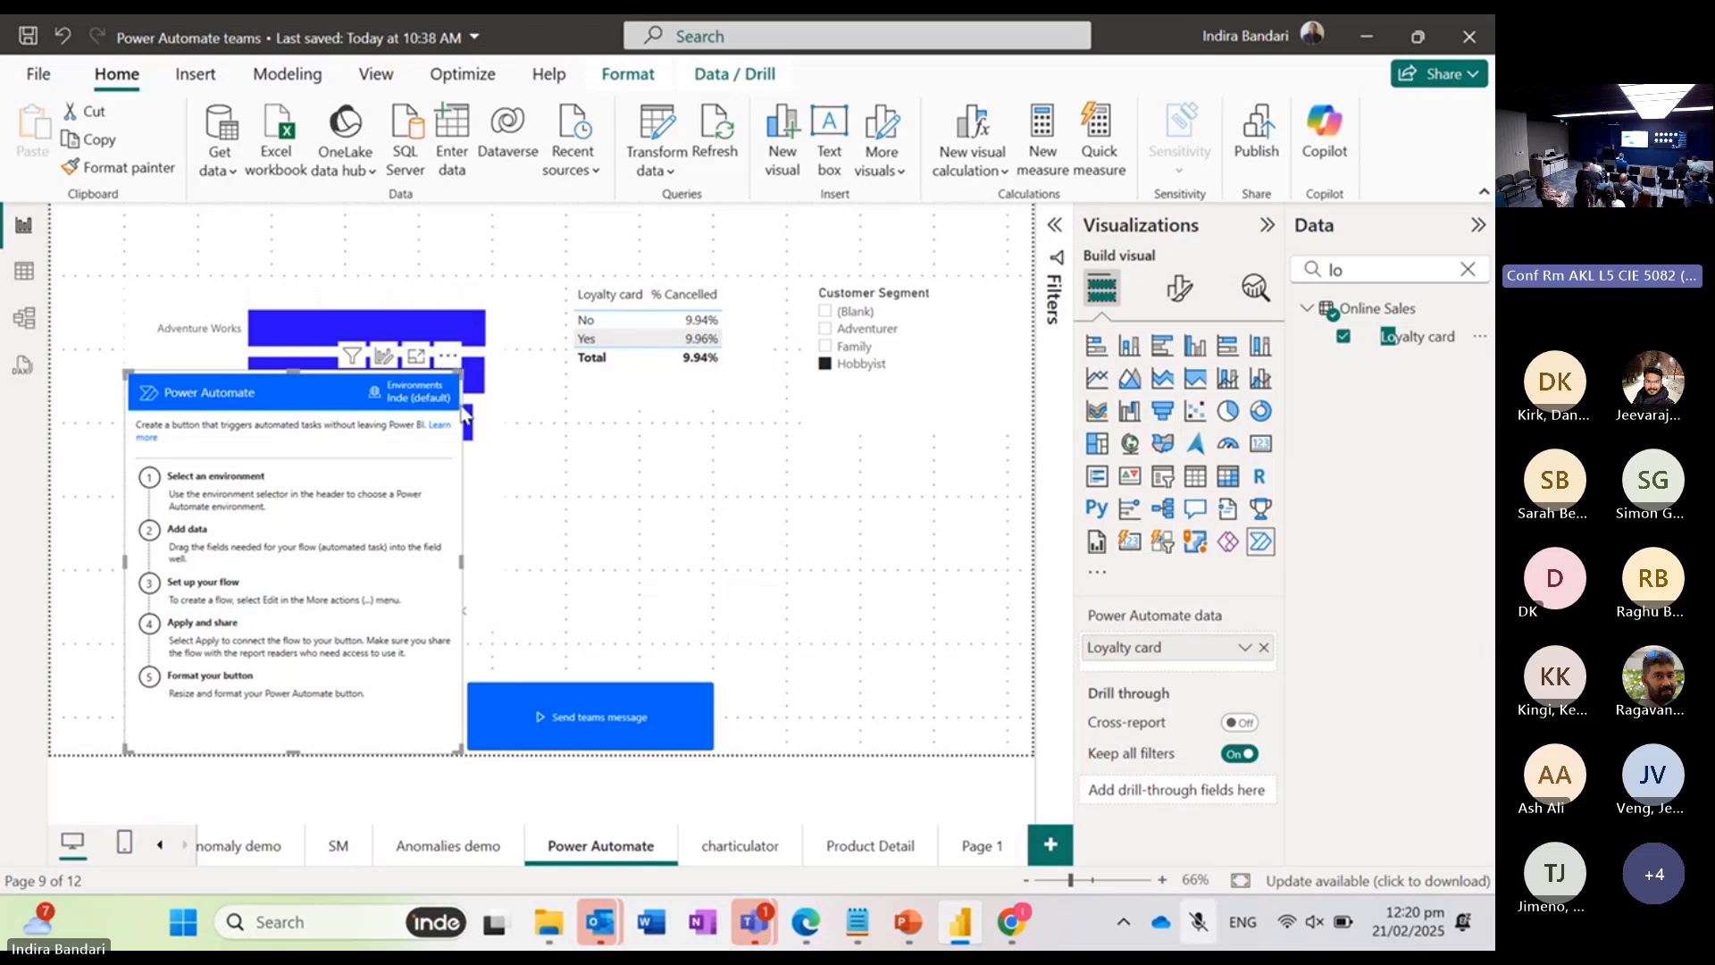
Step: Open the Power Automate visual for editing its flows and widen the flow editing area
click(448, 356)
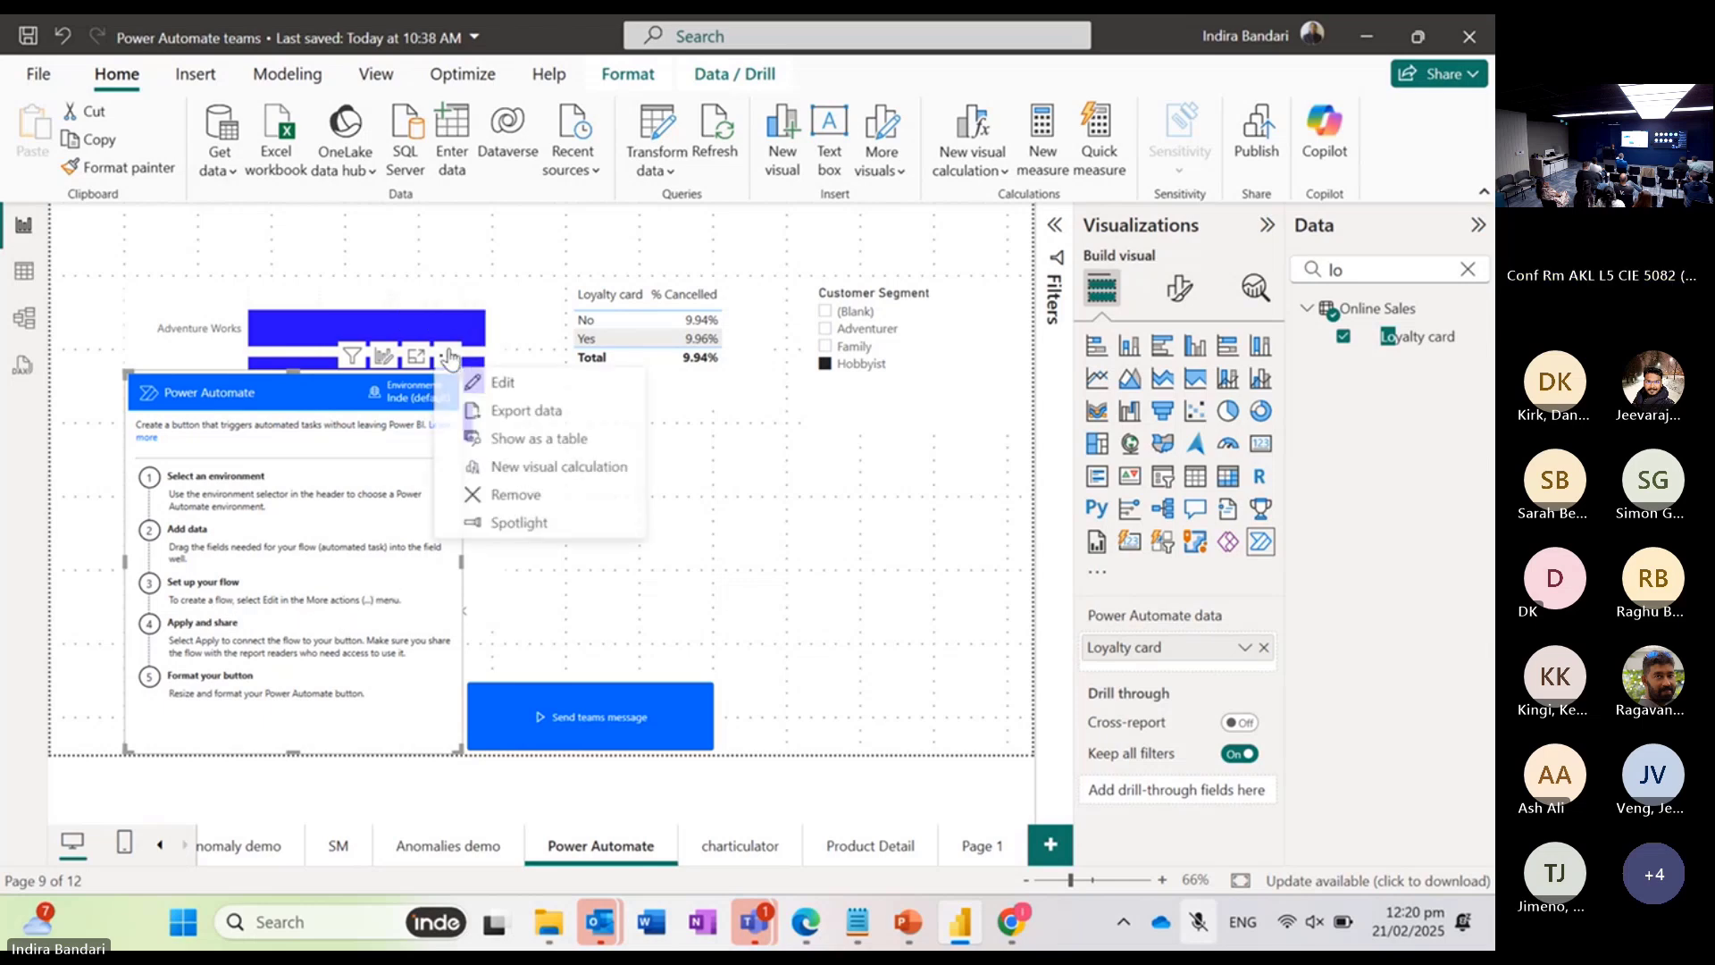
click(536, 390)
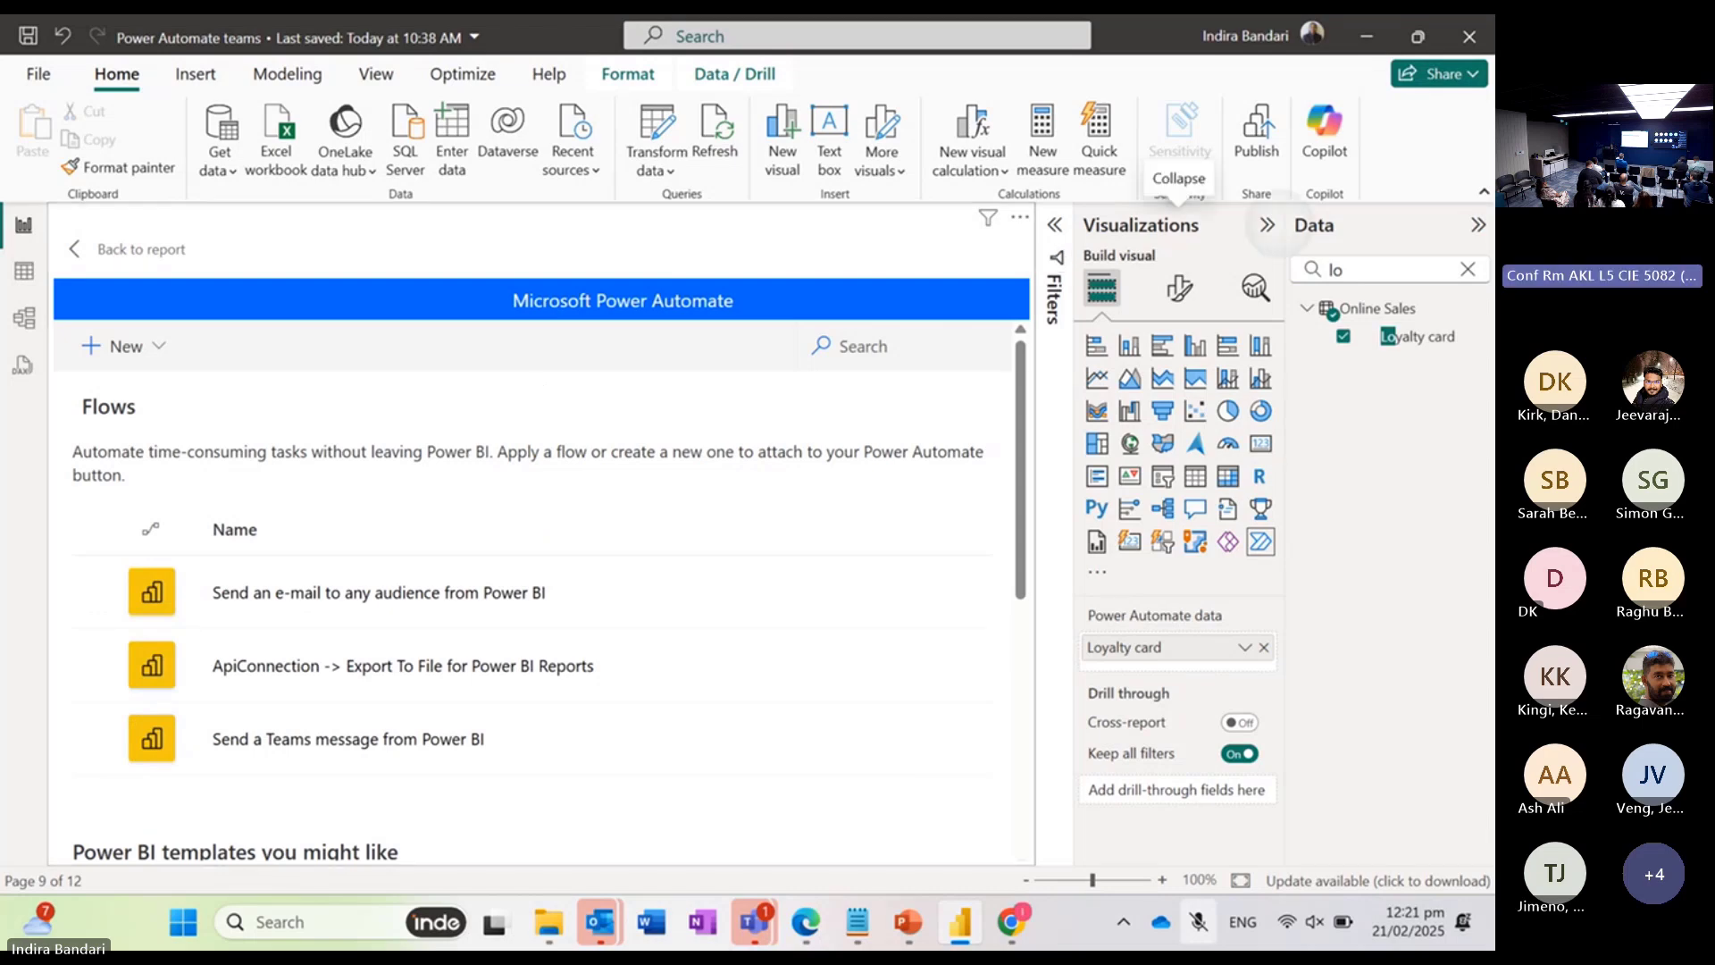
click(1267, 224)
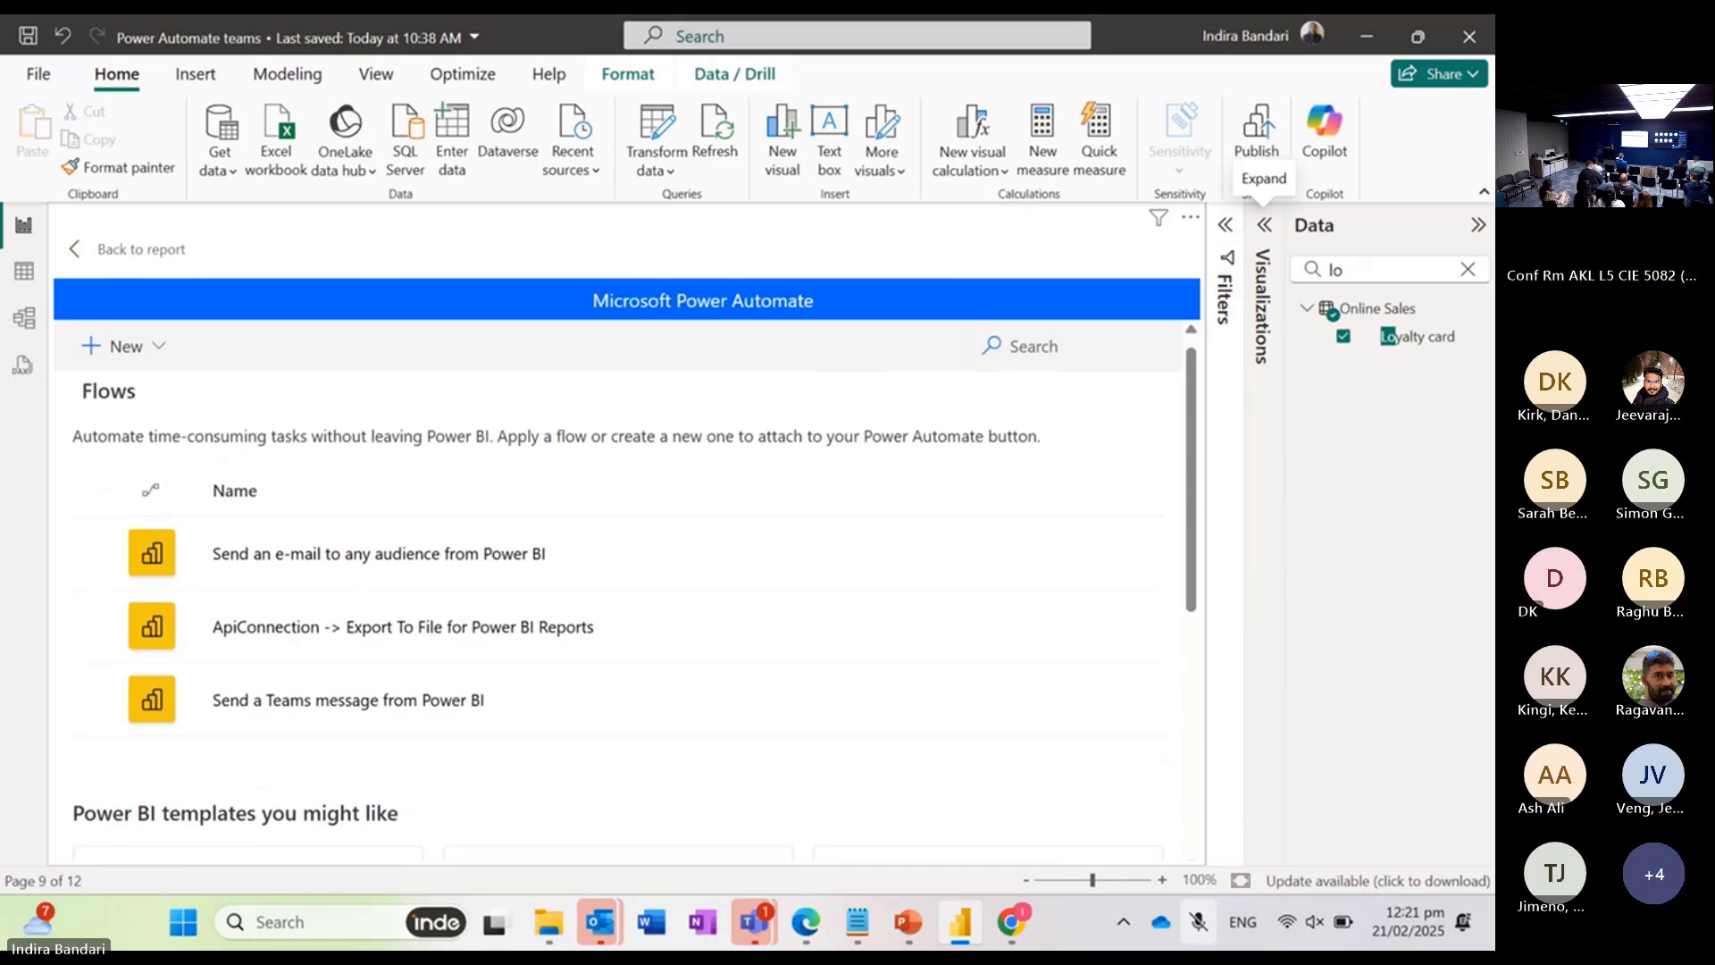
Step: Start a flow from the Send a Teams message from Power BI template, using its Power BI and Microsoft Teams connections
scroll(626, 590, down, 3)
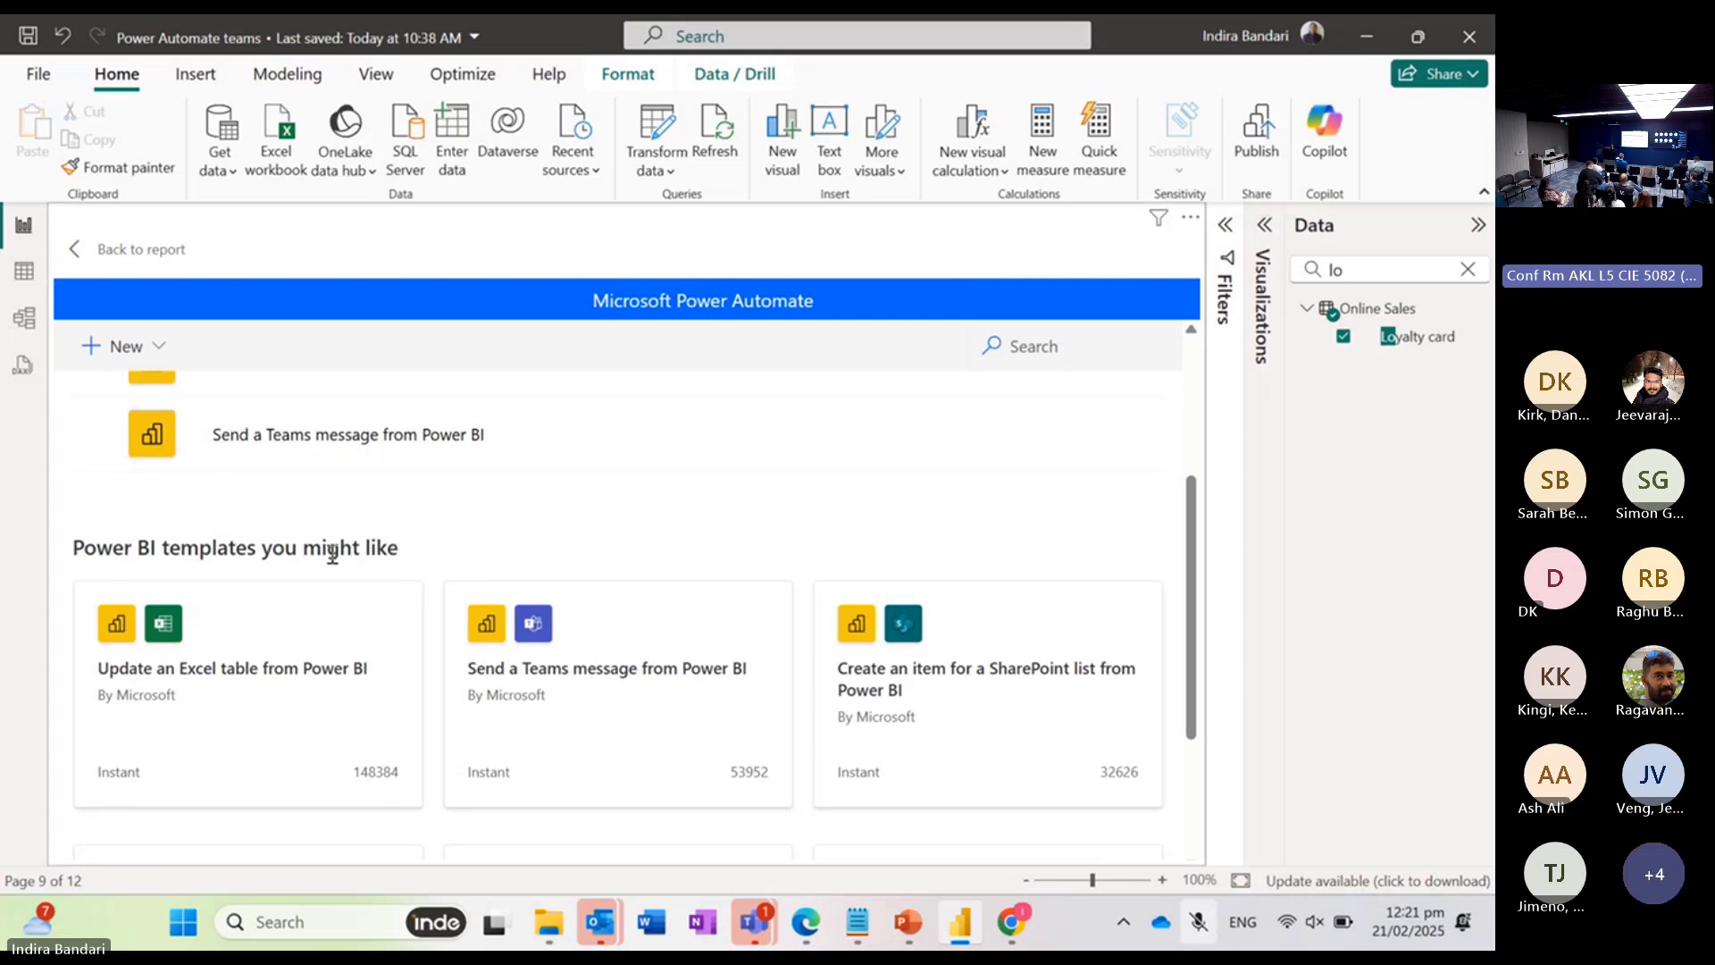
scroll(635, 506, down, 1)
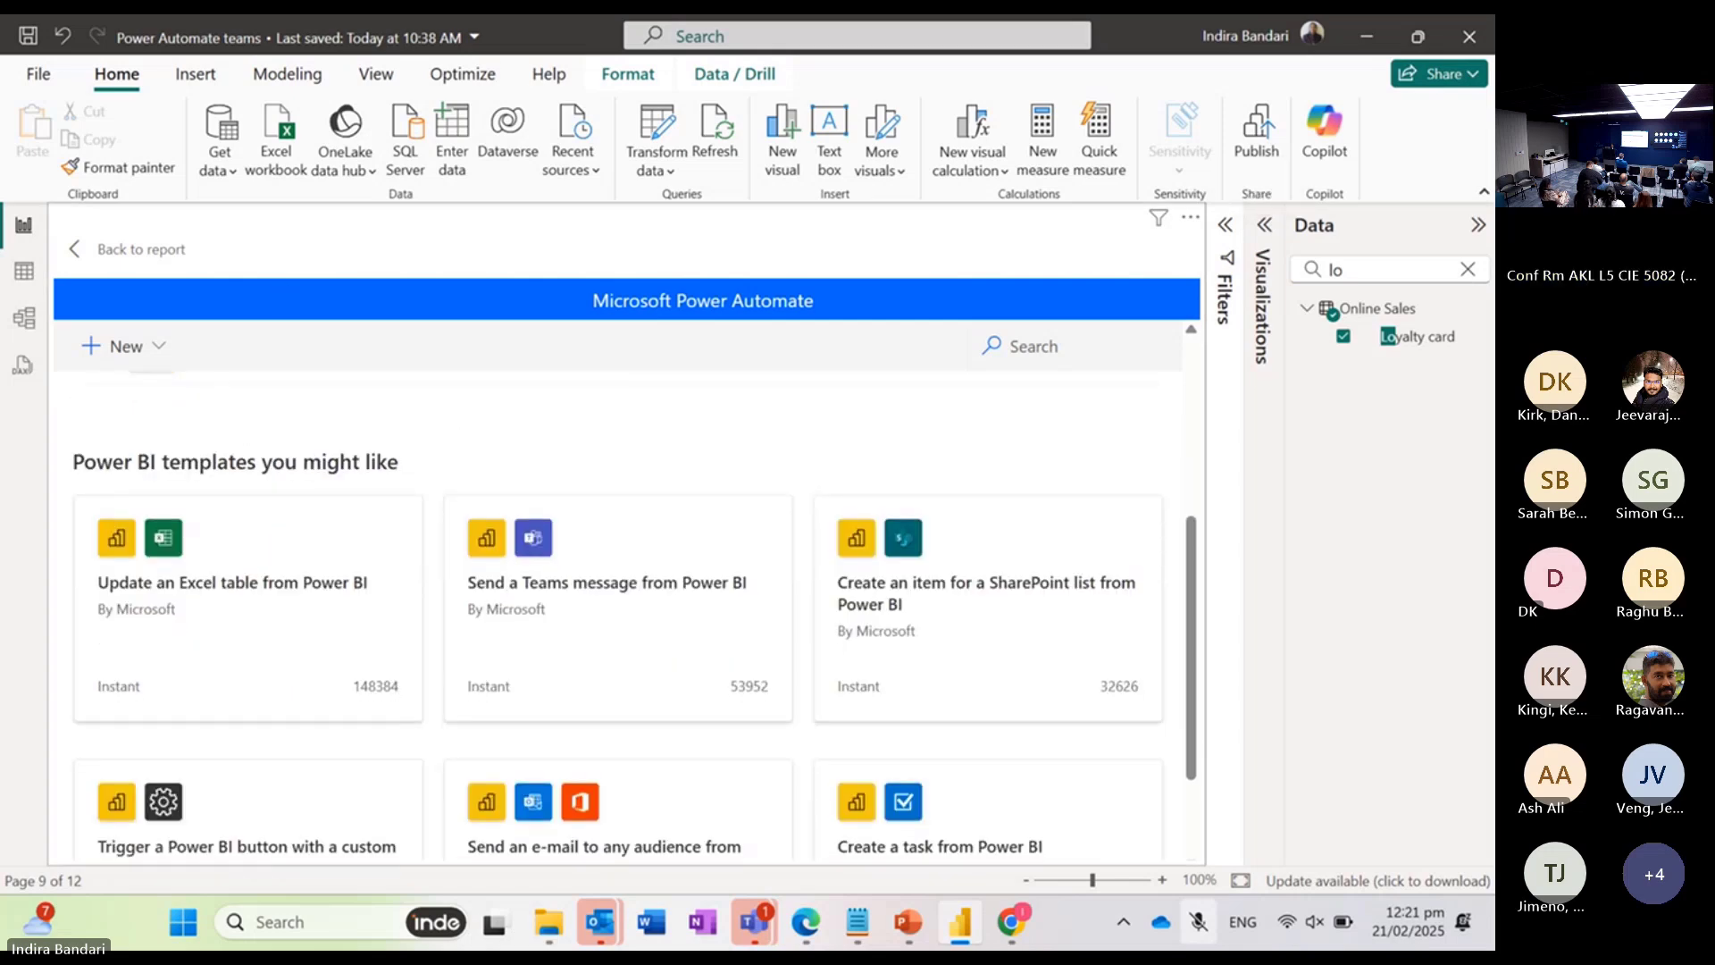
scroll(619, 616, up, 1)
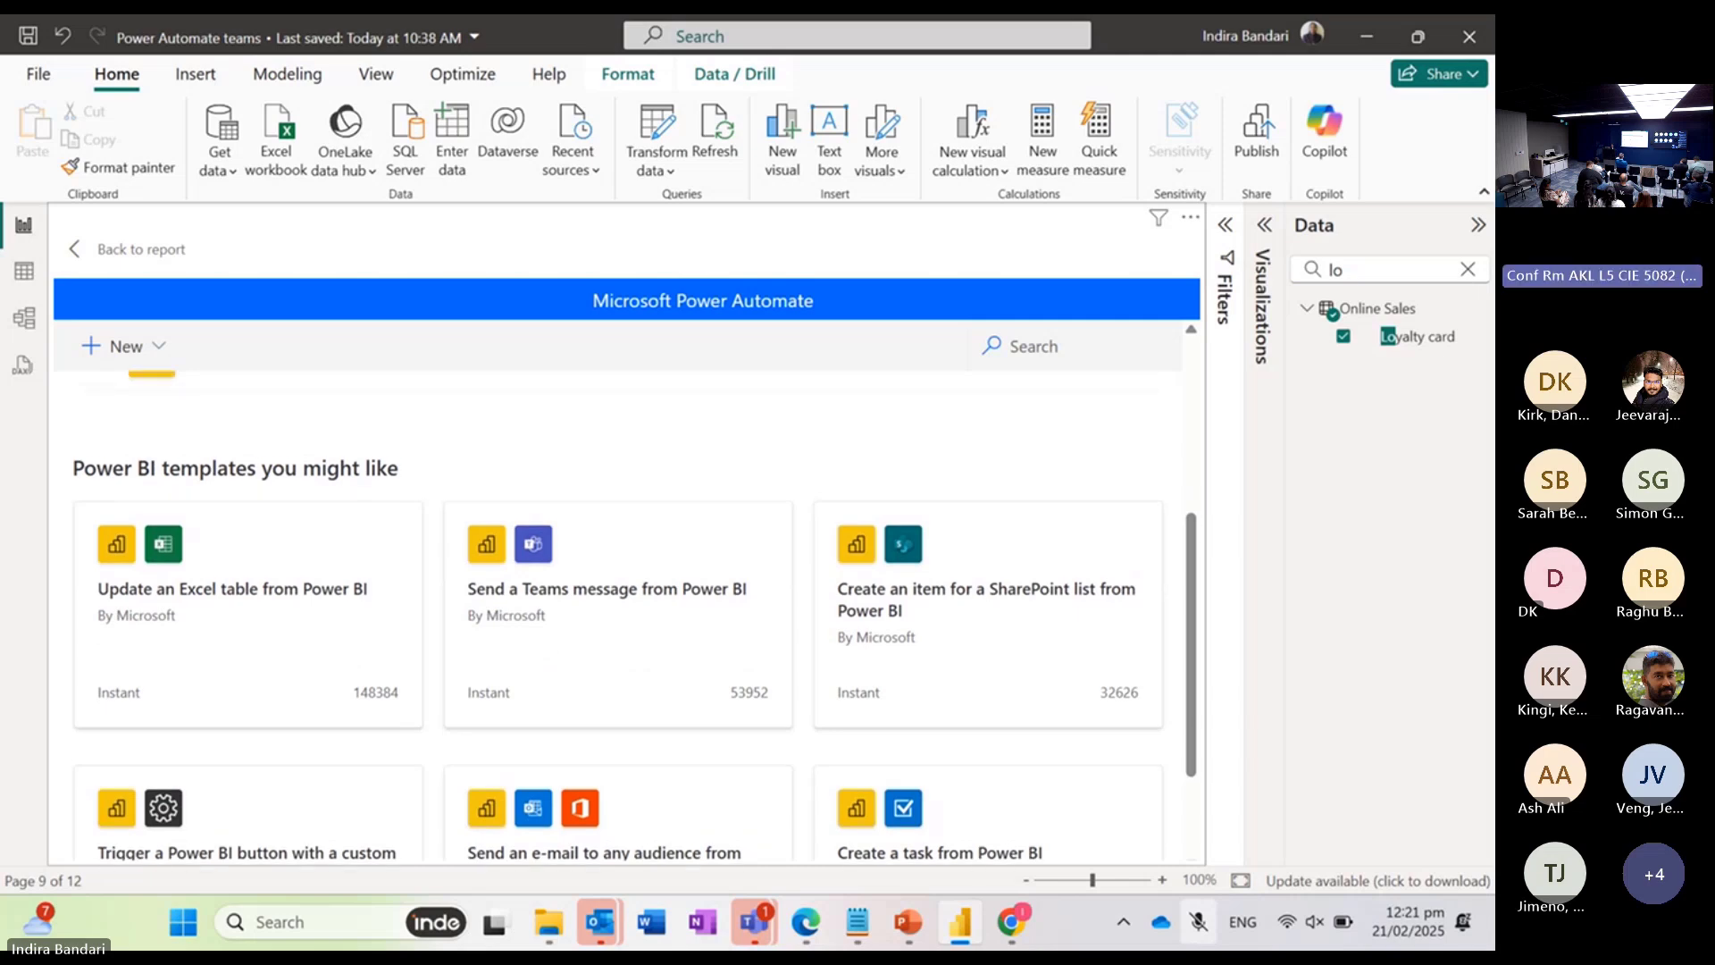
click(563, 632)
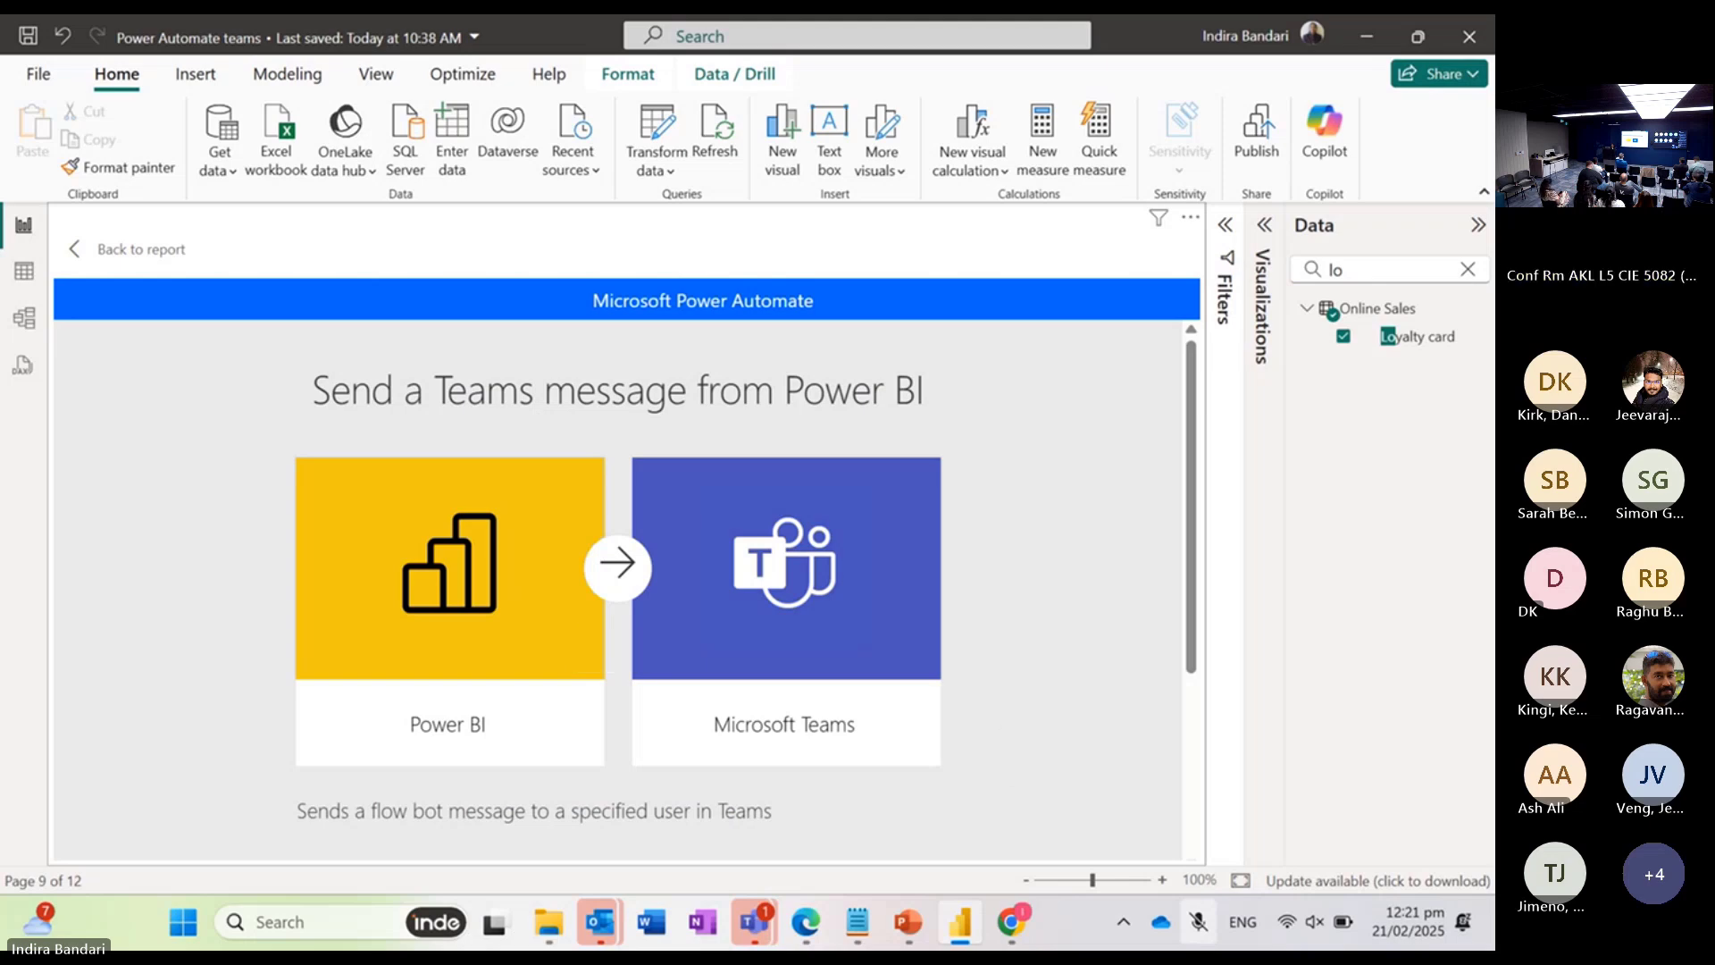
scroll(625, 590, down, 3)
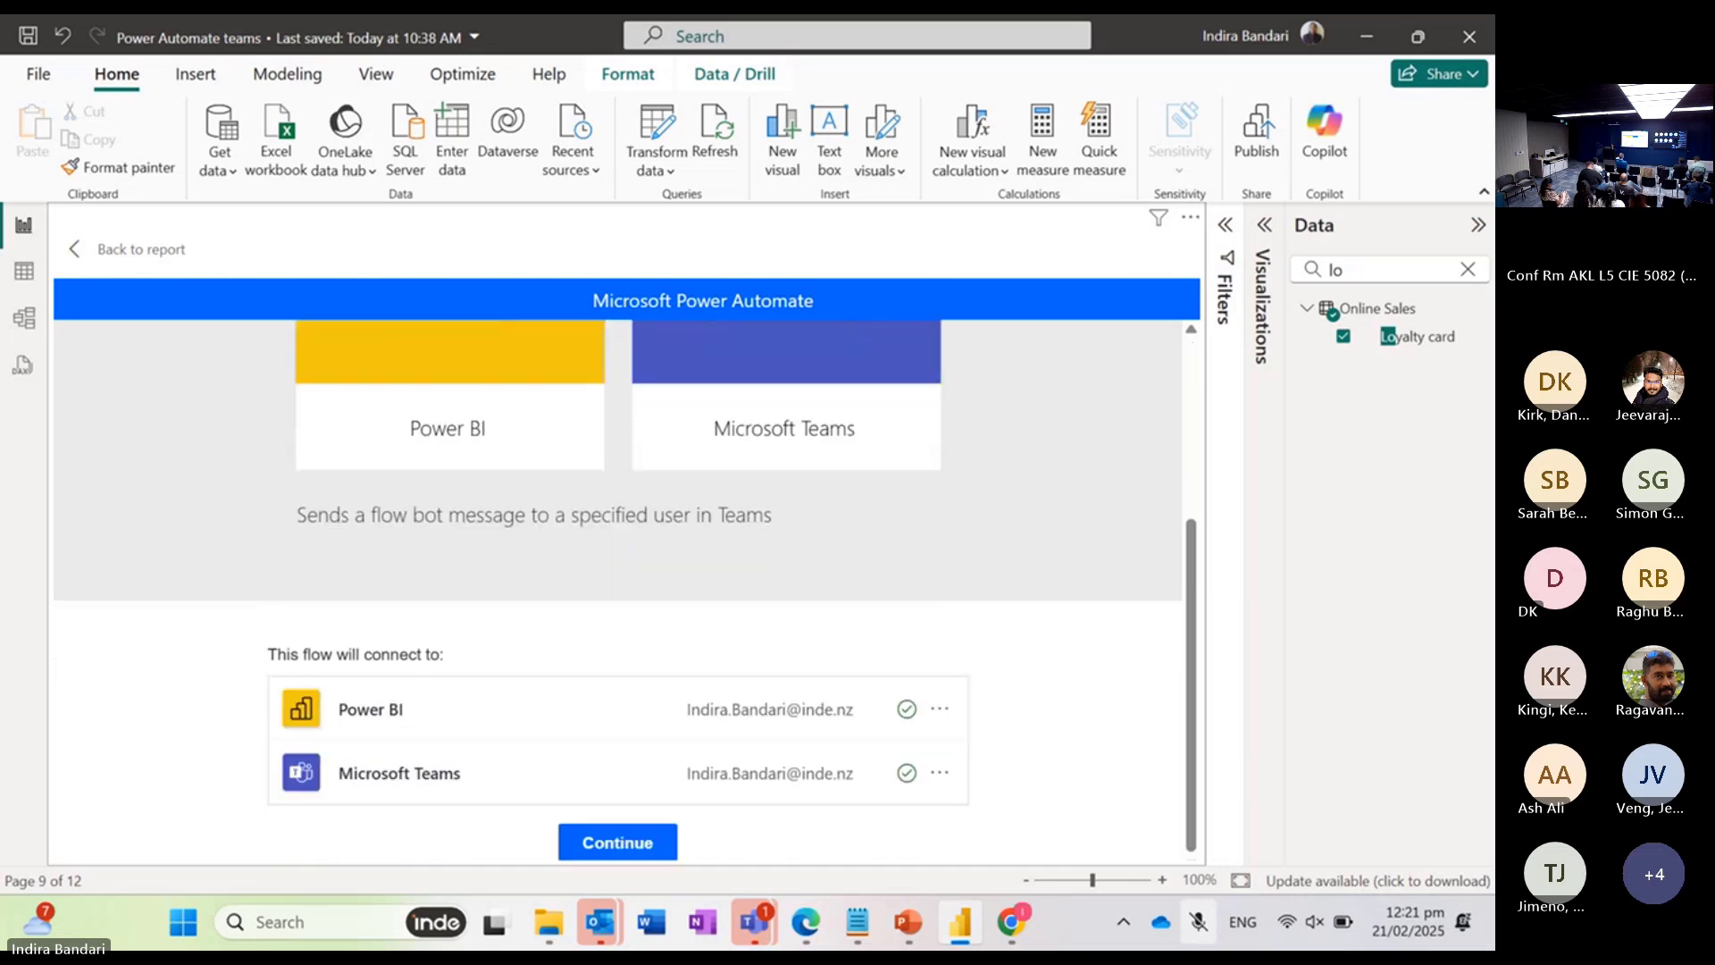
click(617, 843)
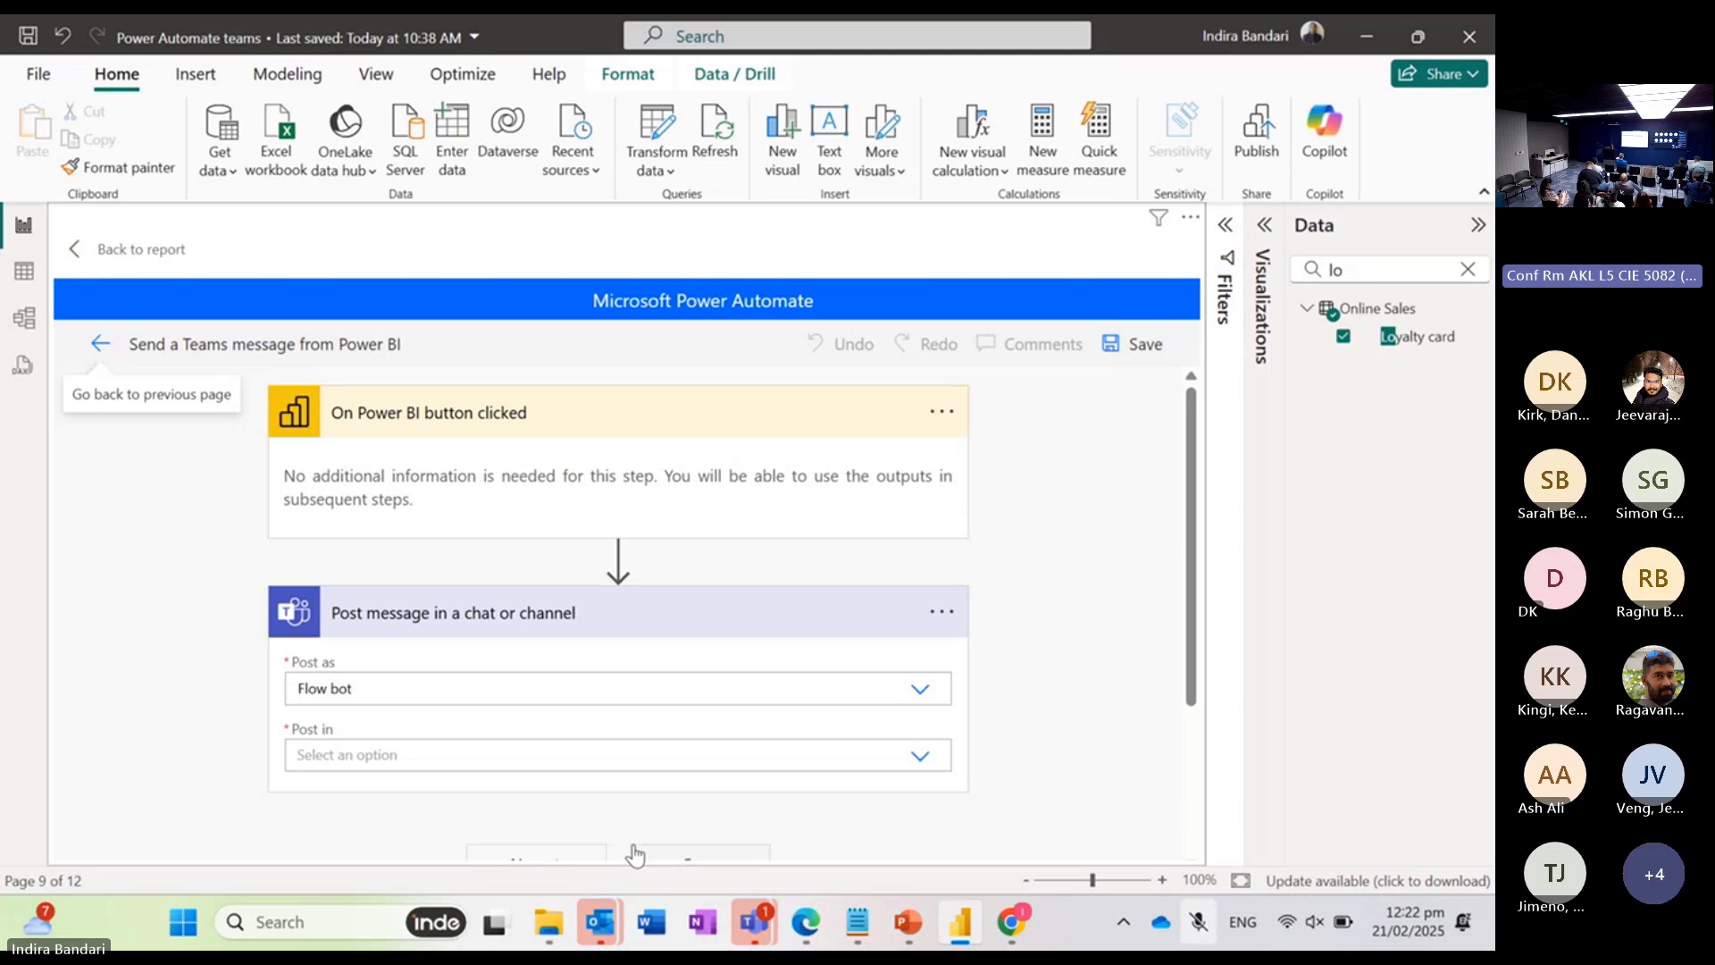
Step: Examine the flow's trigger and message action, including the available Post as options
scroll(635, 856, down, 2)
scroll(688, 853, up, 2)
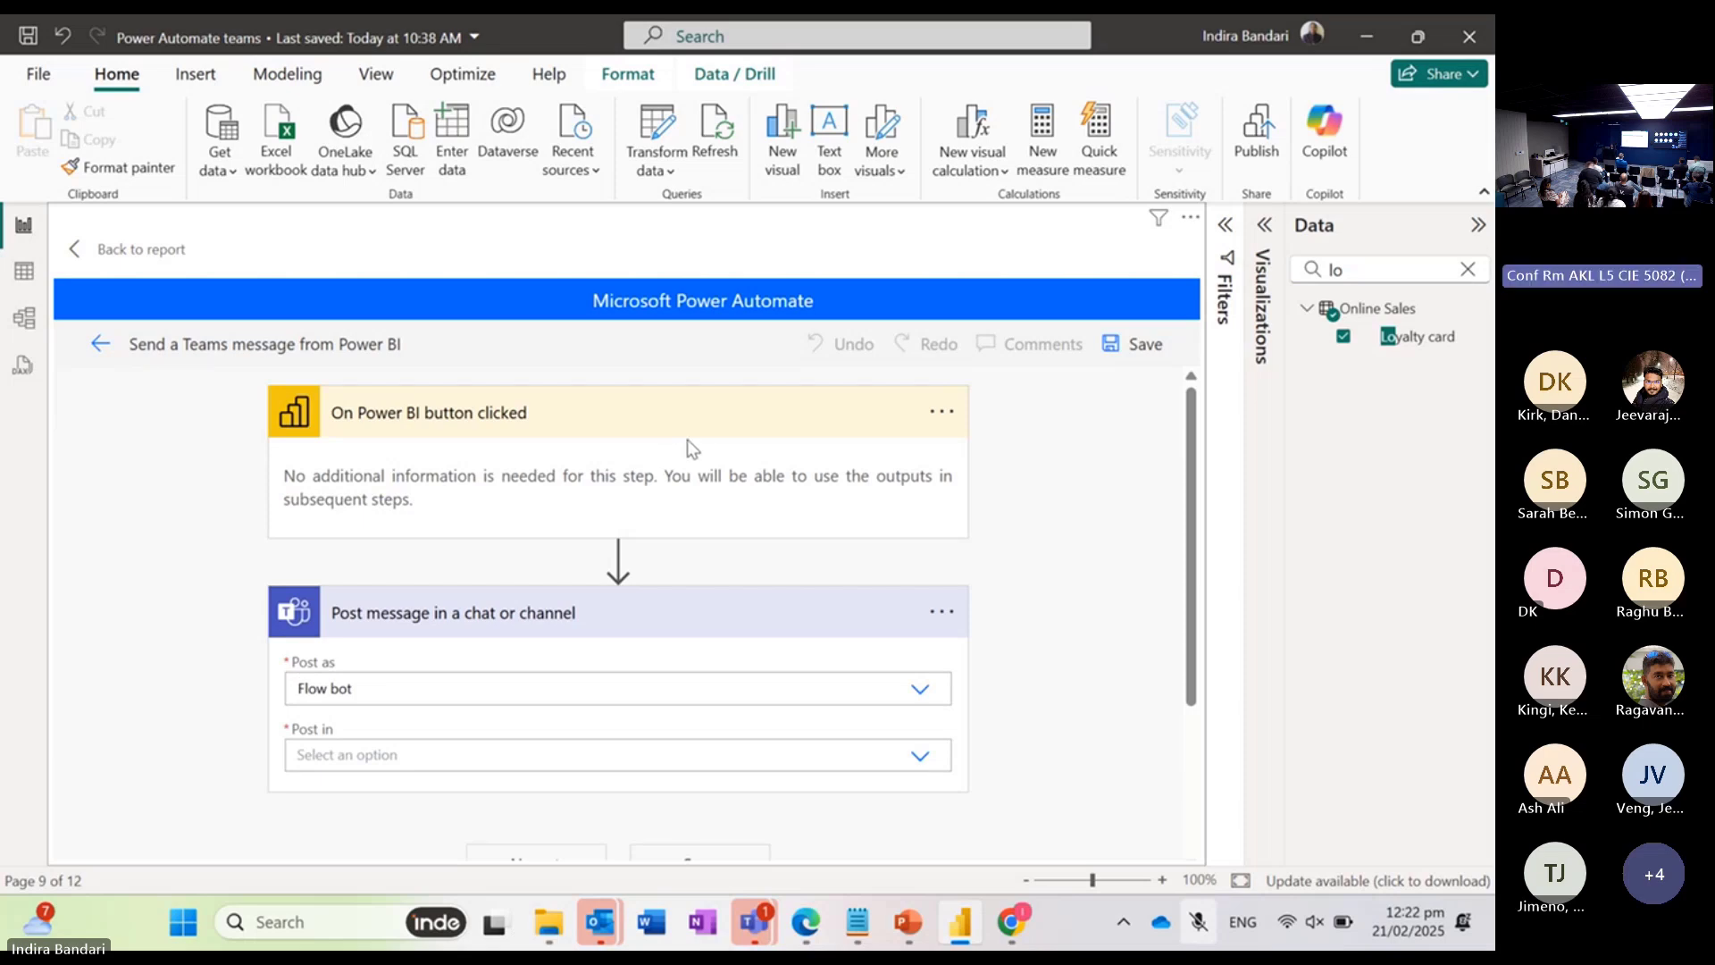
scroll(688, 440, down, 2)
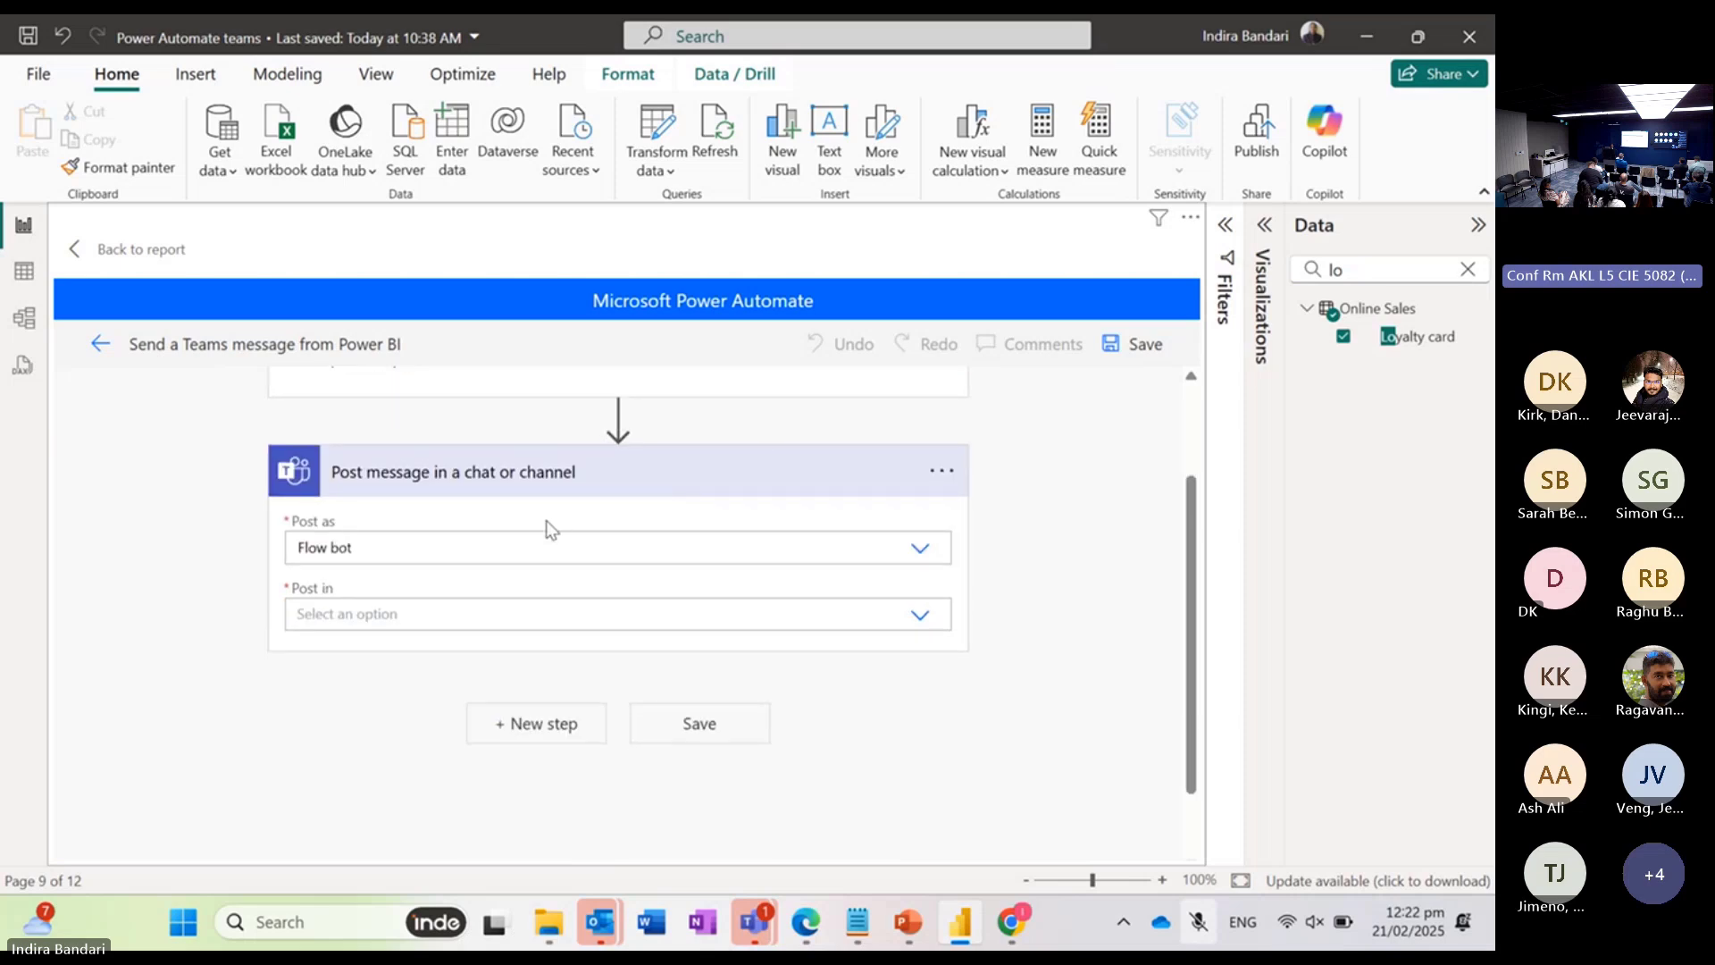
scroll(545, 520, up, 2)
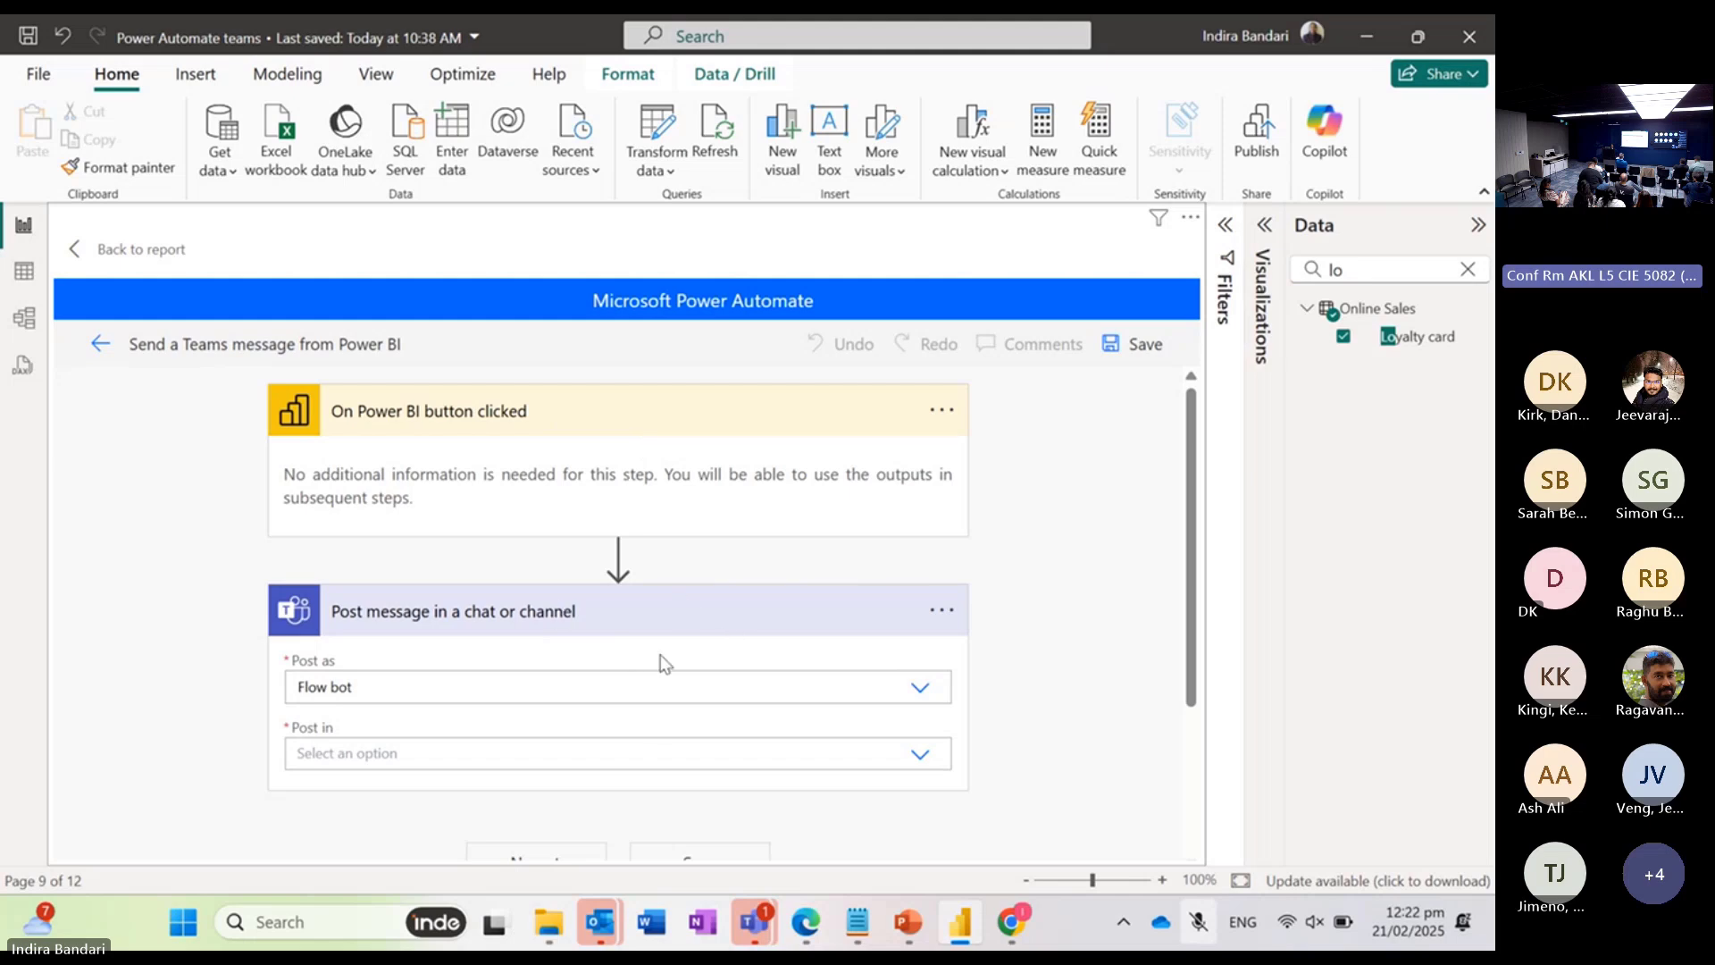
scroll(719, 617, down, 2)
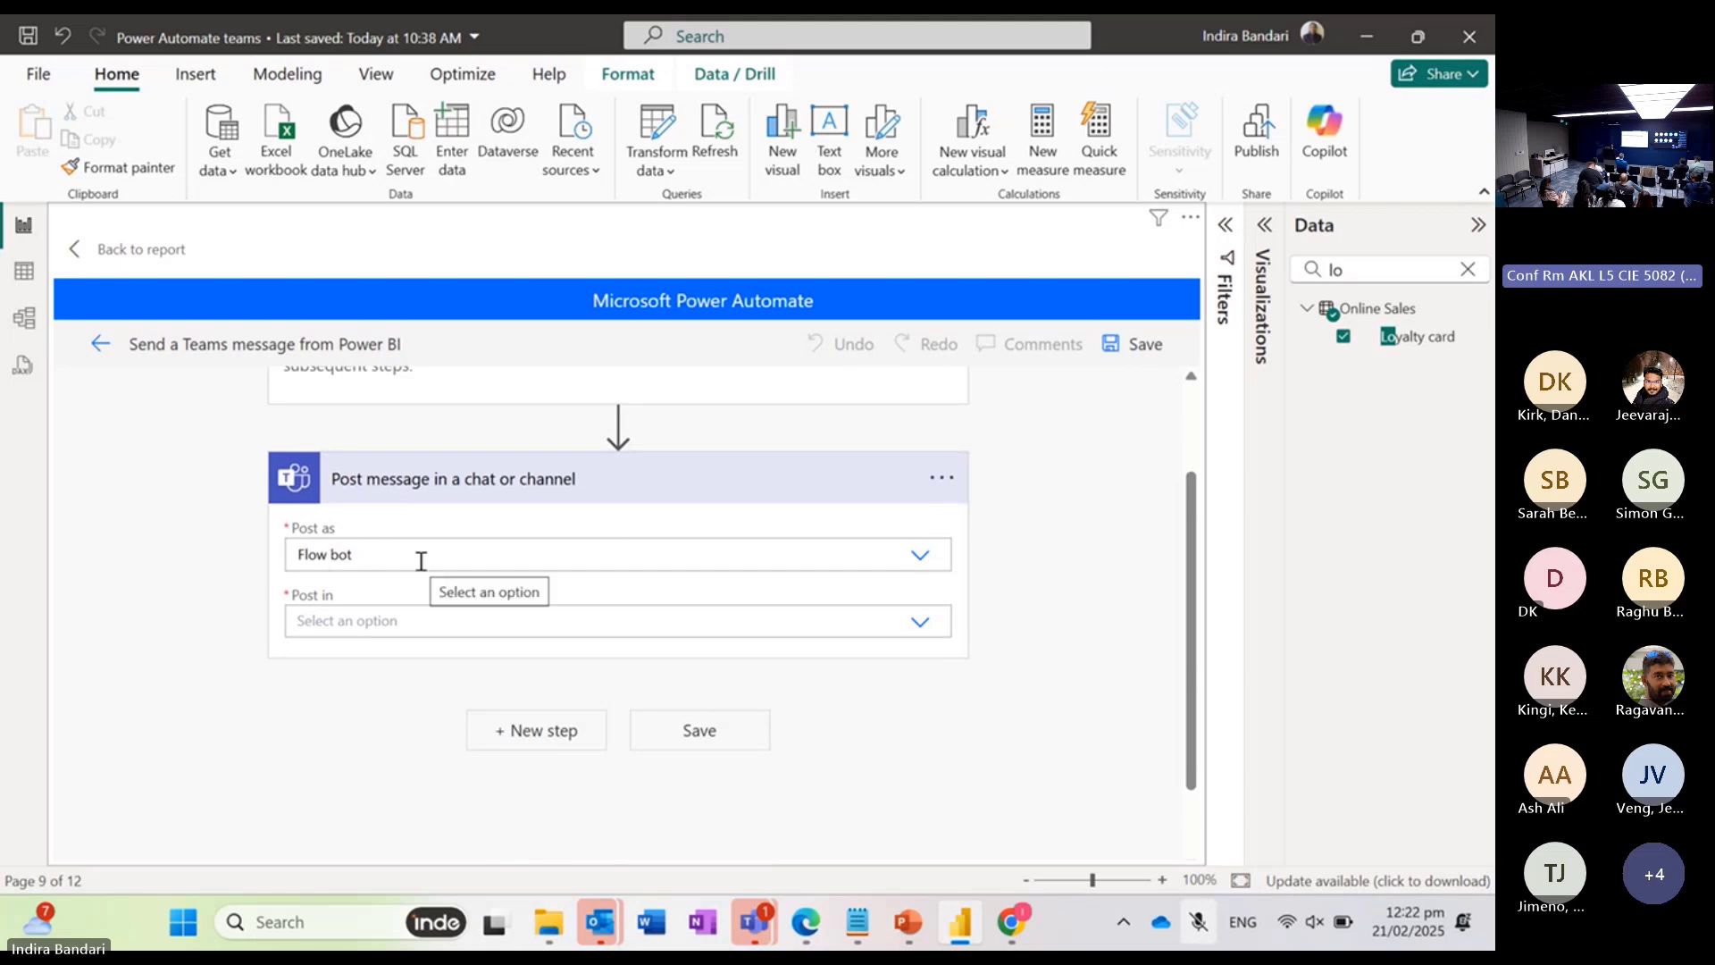
click(920, 557)
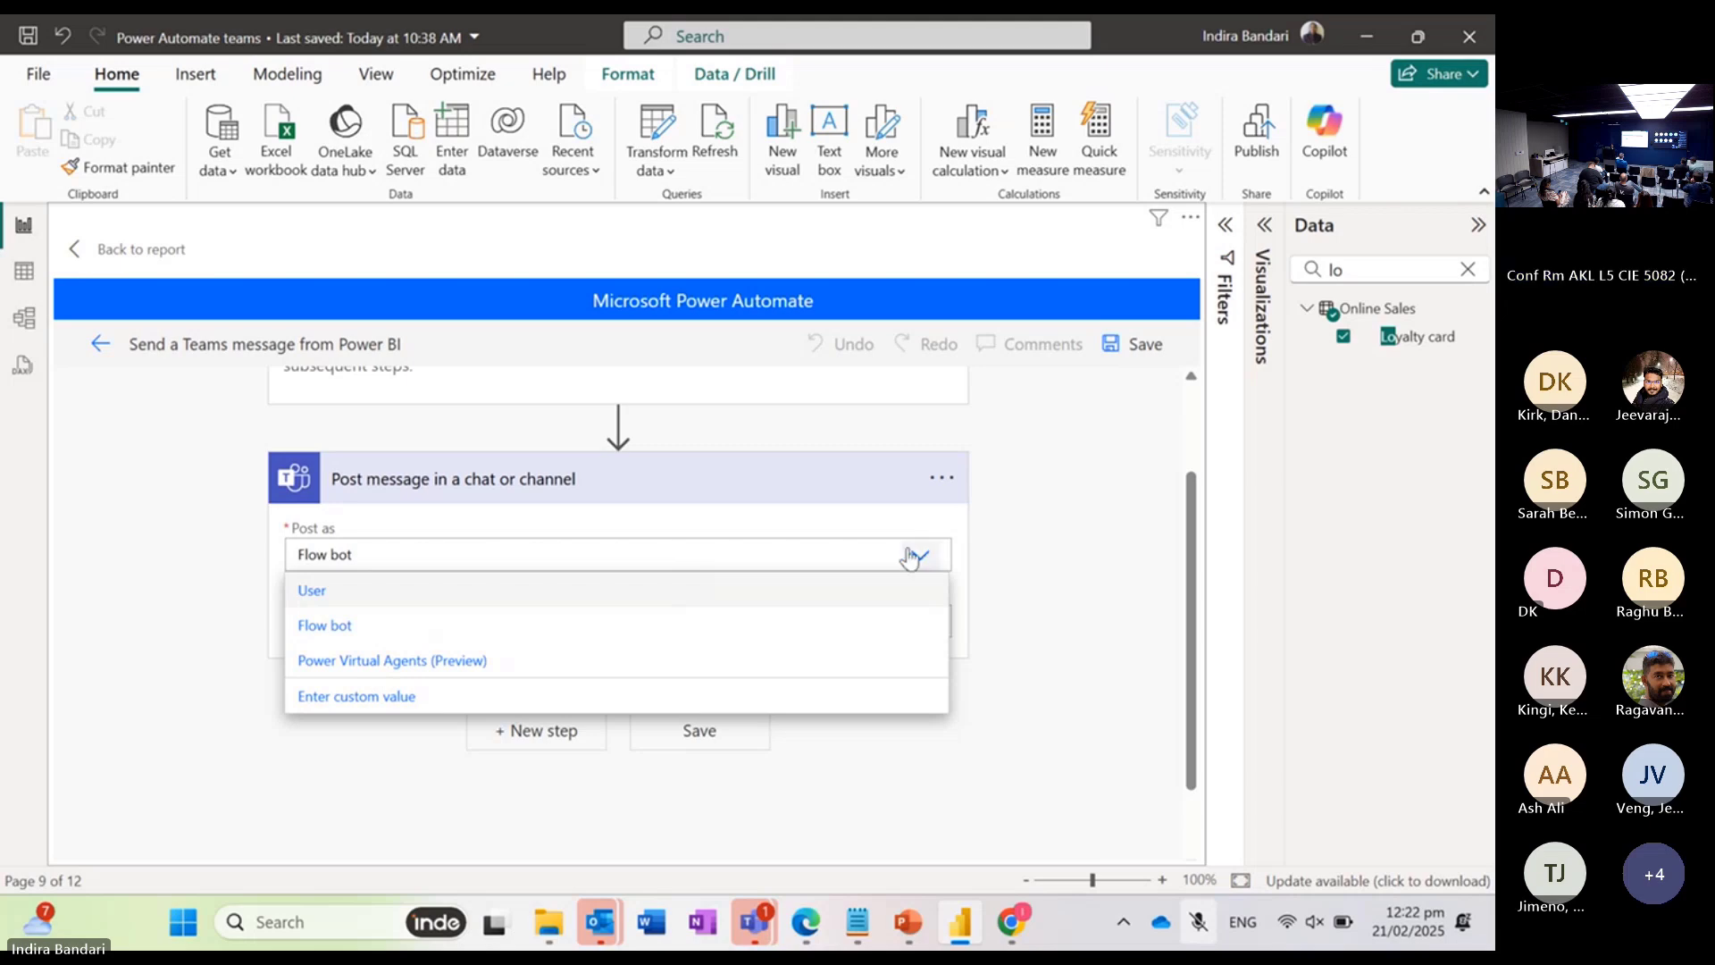
click(1042, 585)
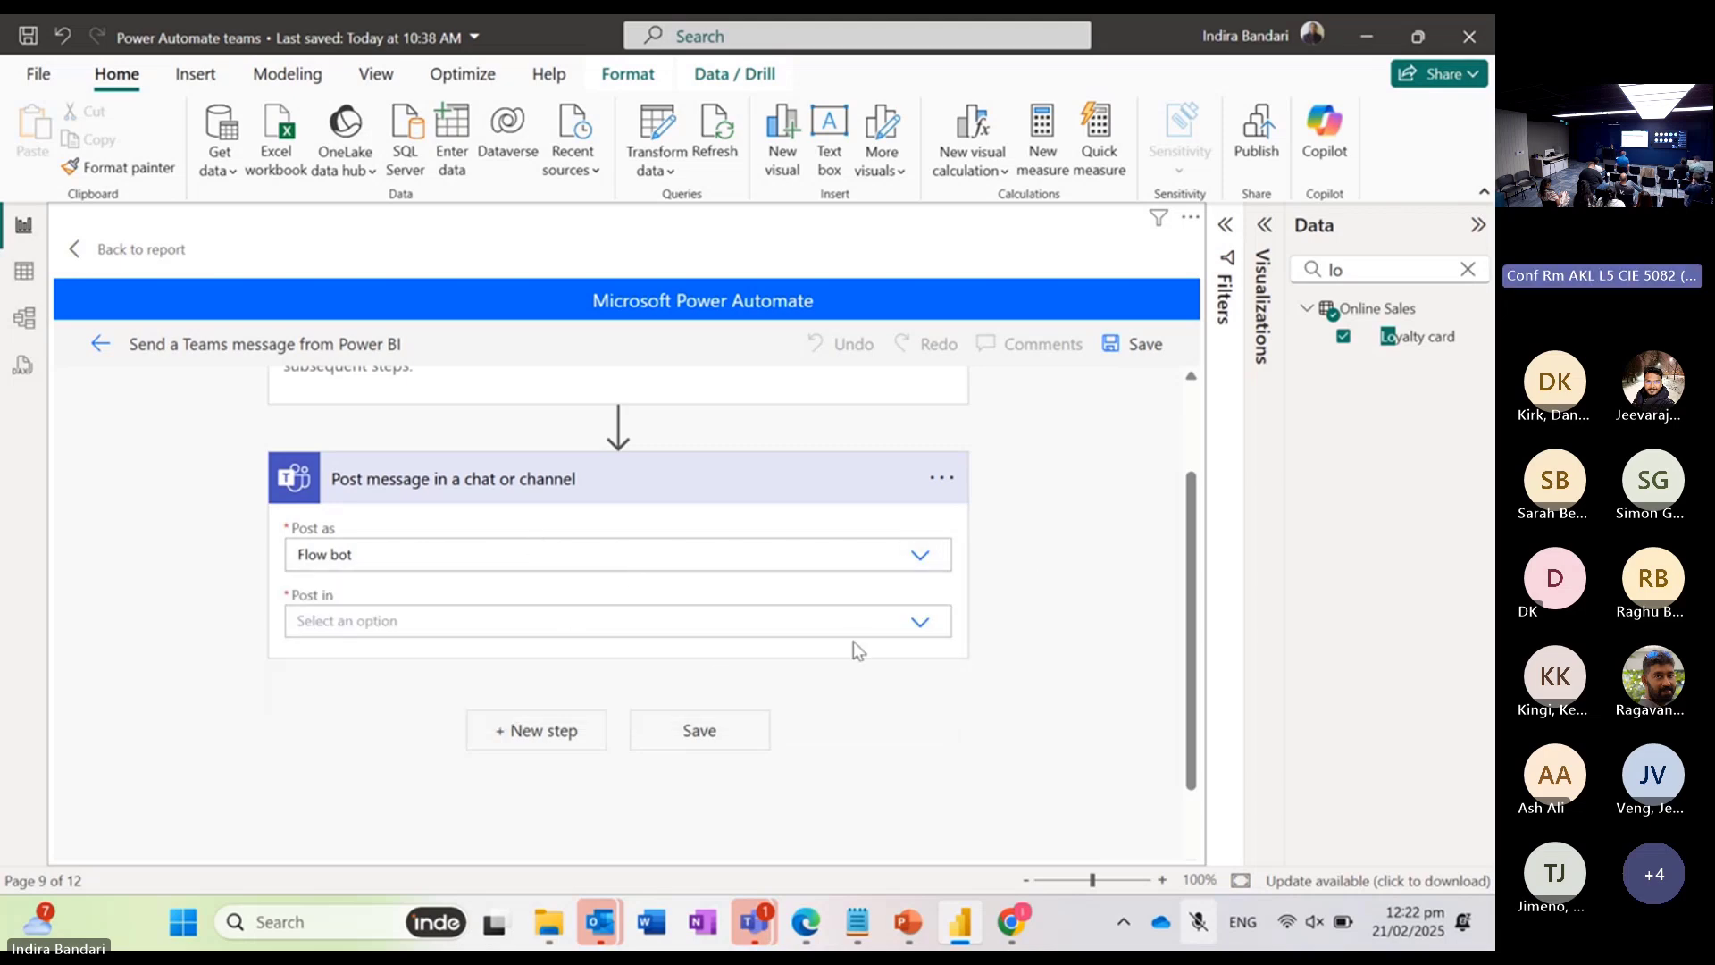
Step: Set the Teams message action to post in a Channel
scroll(856, 642, down, 1)
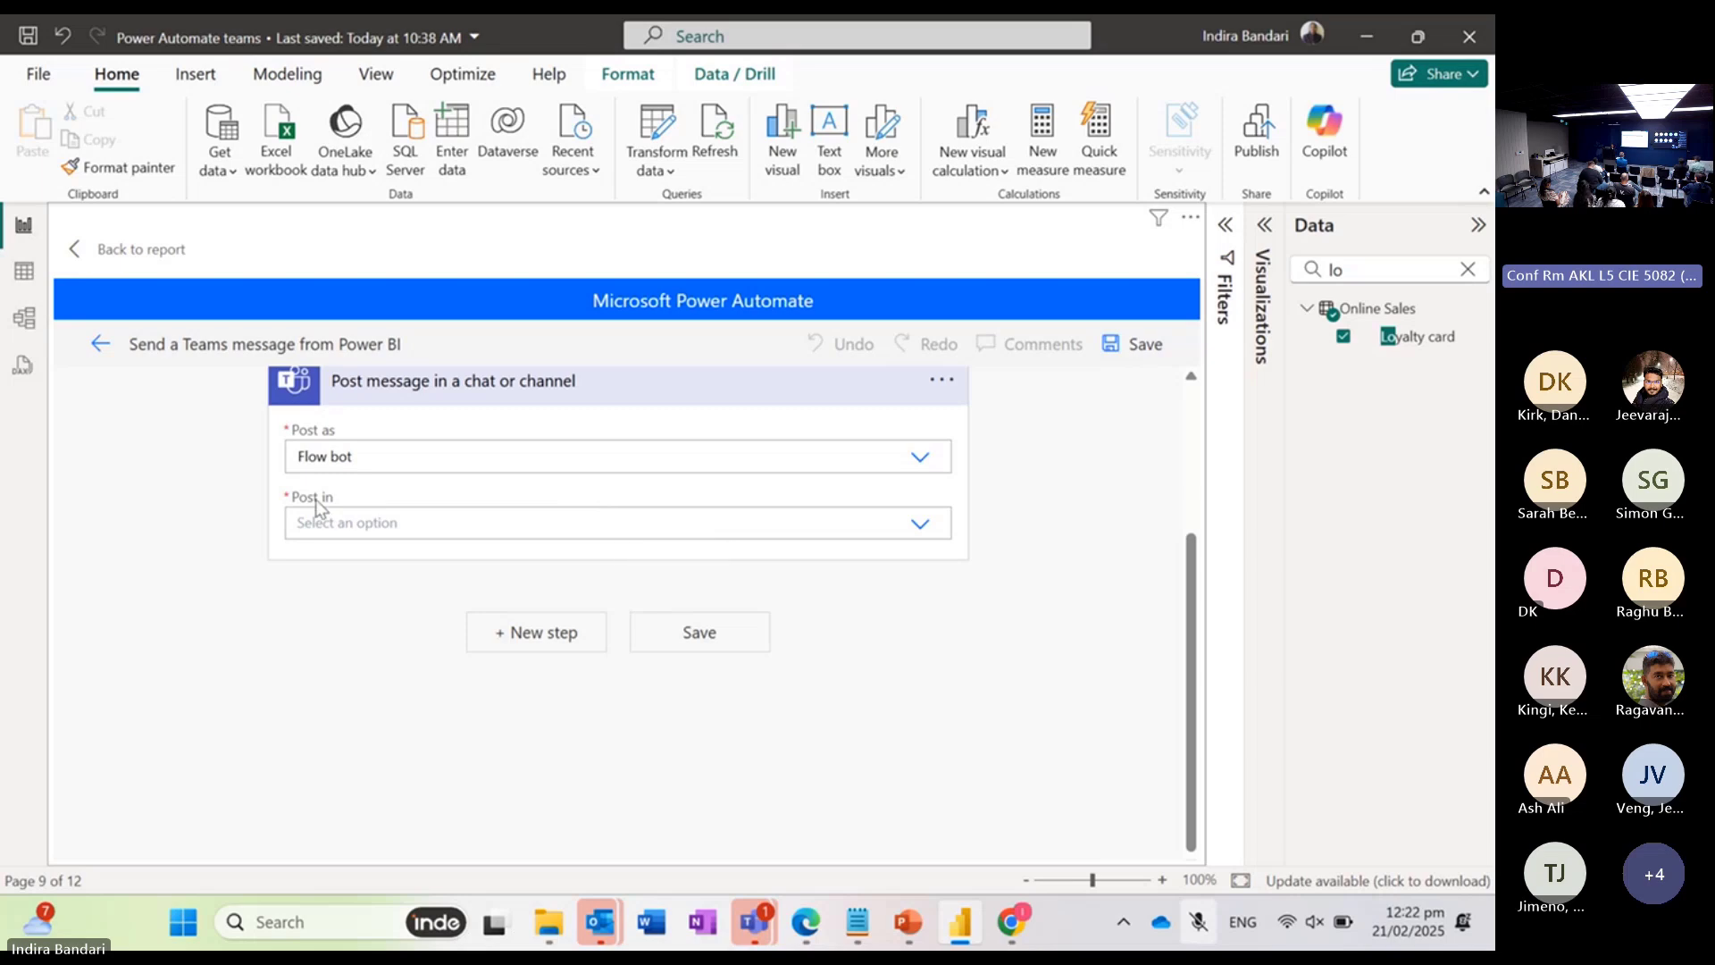
click(921, 526)
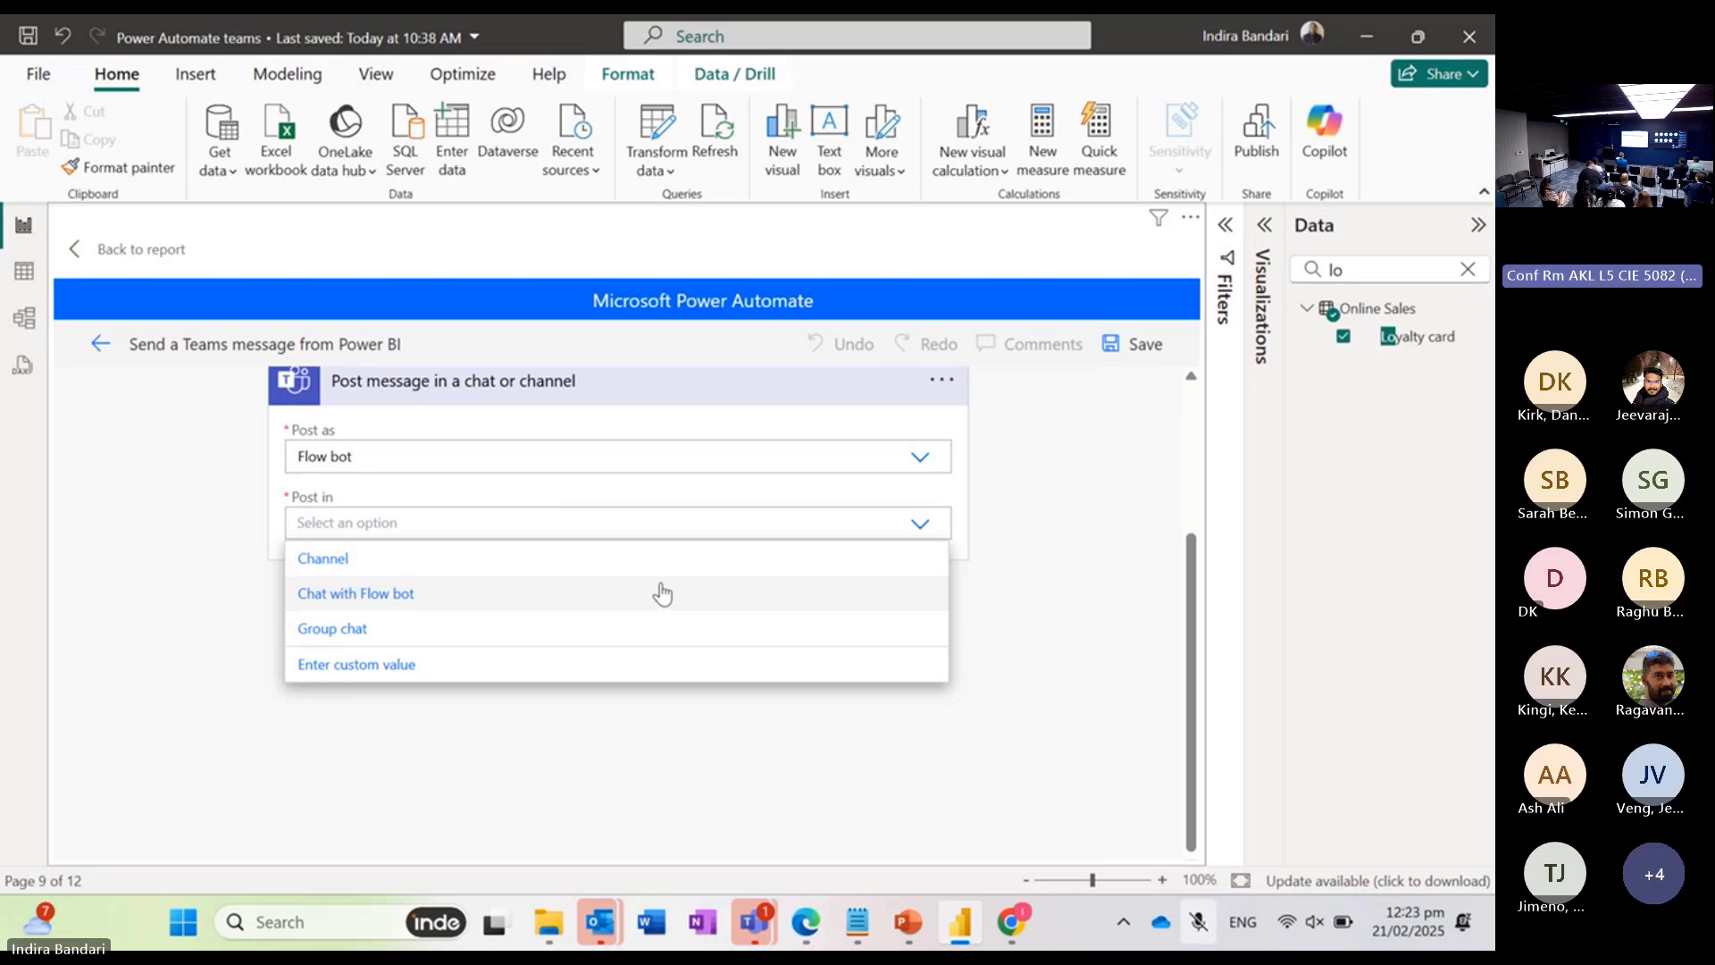
click(482, 560)
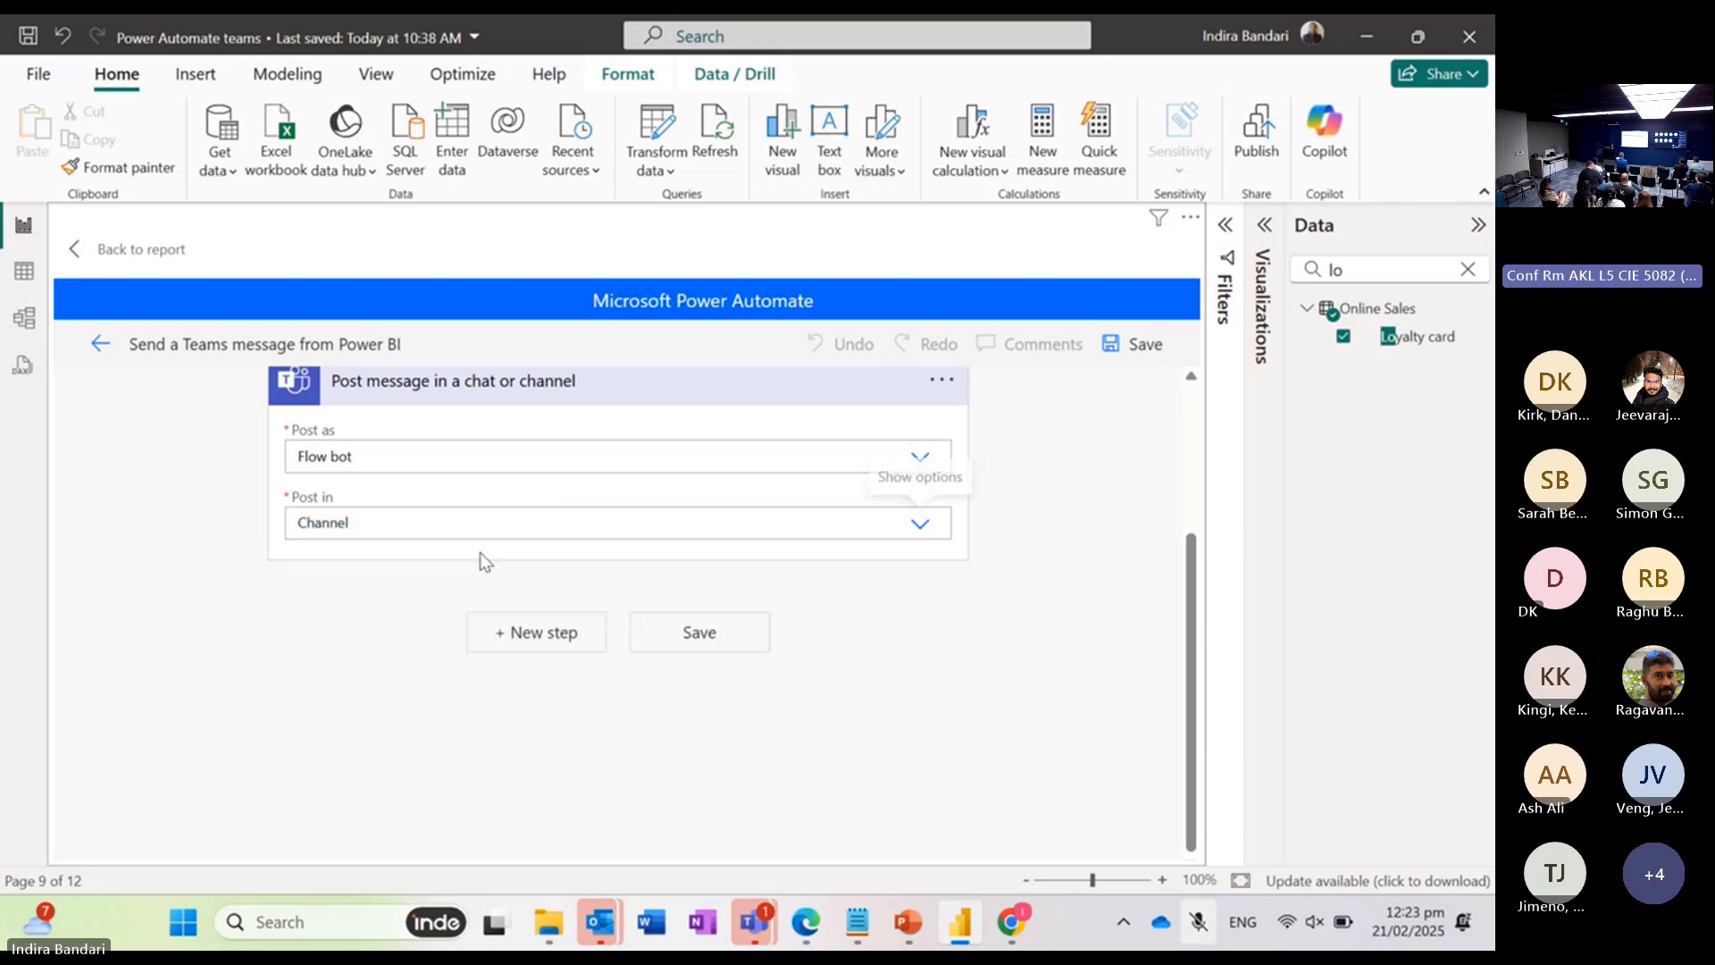
Step: Switch to Microsoft Teams and expand the team that contains the TBD channel
mouse_move(747, 934)
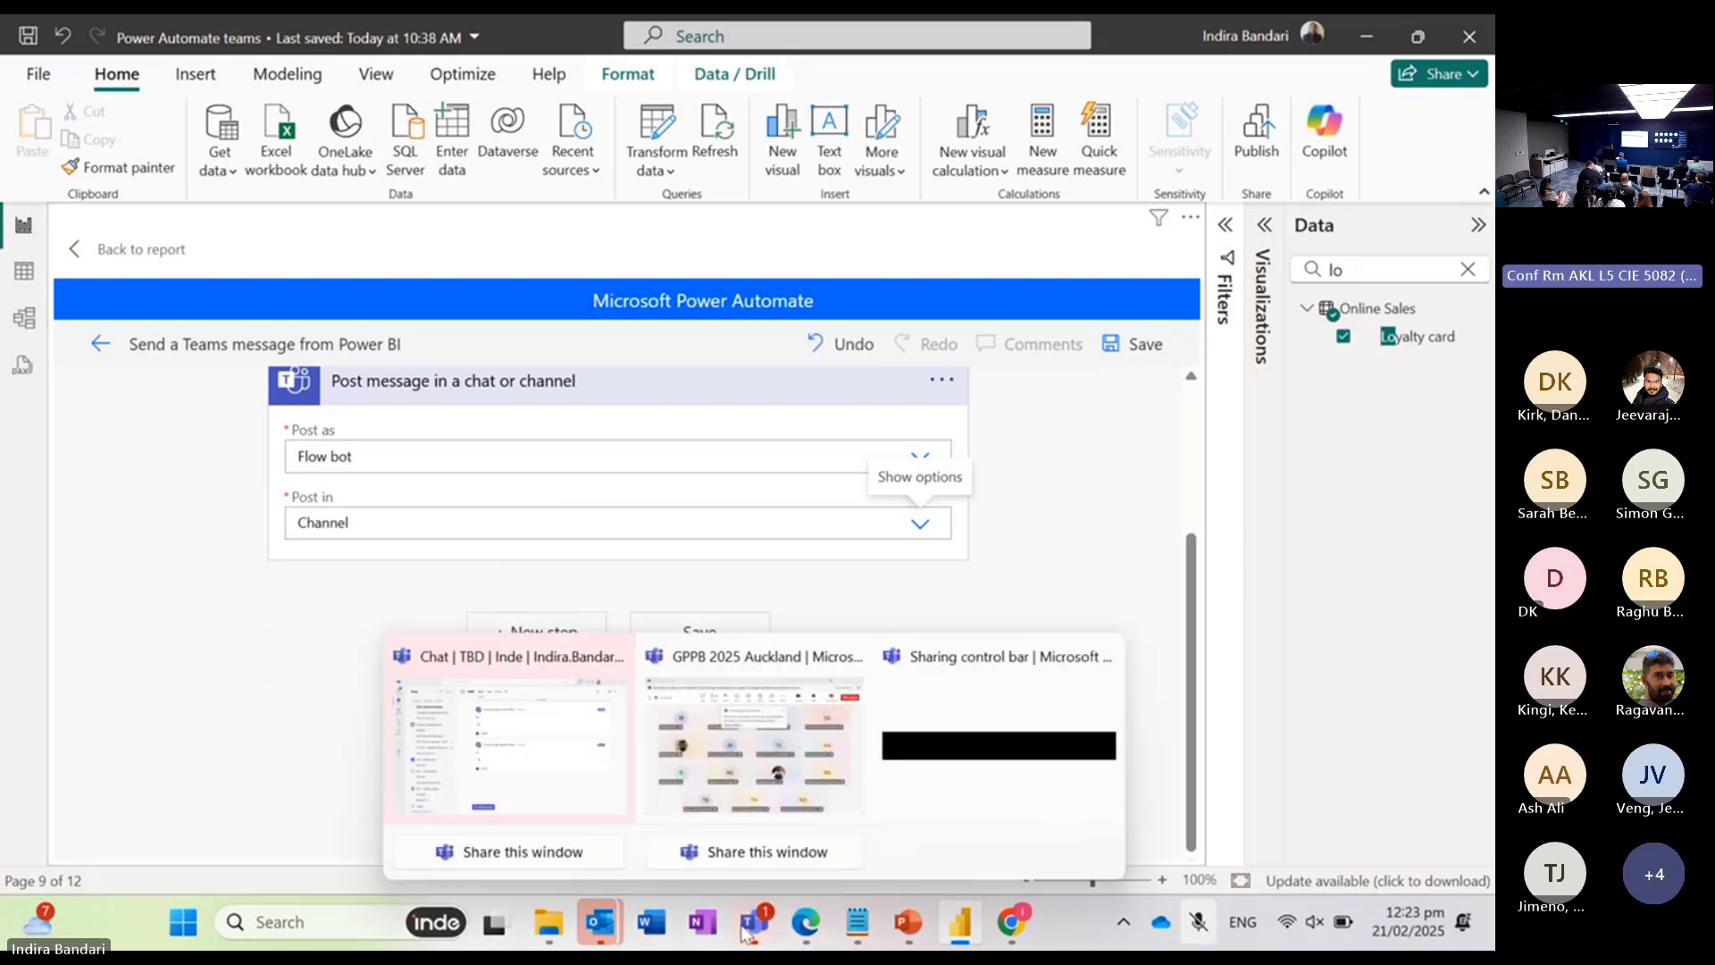
click(497, 661)
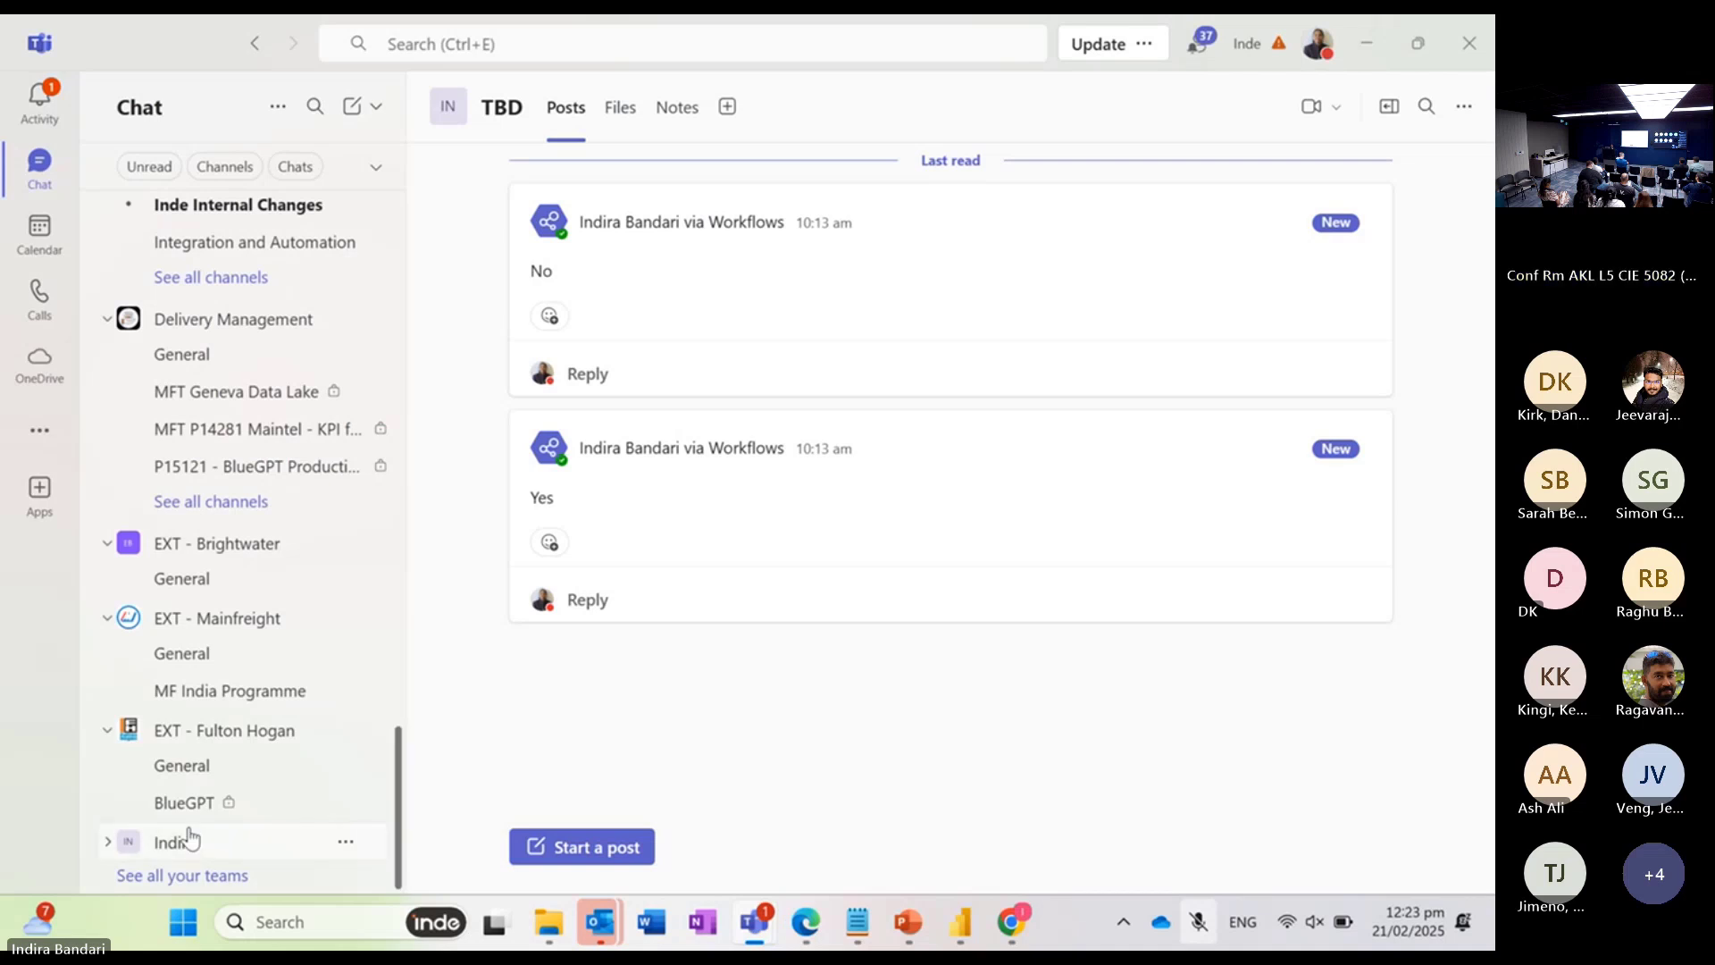
click(108, 843)
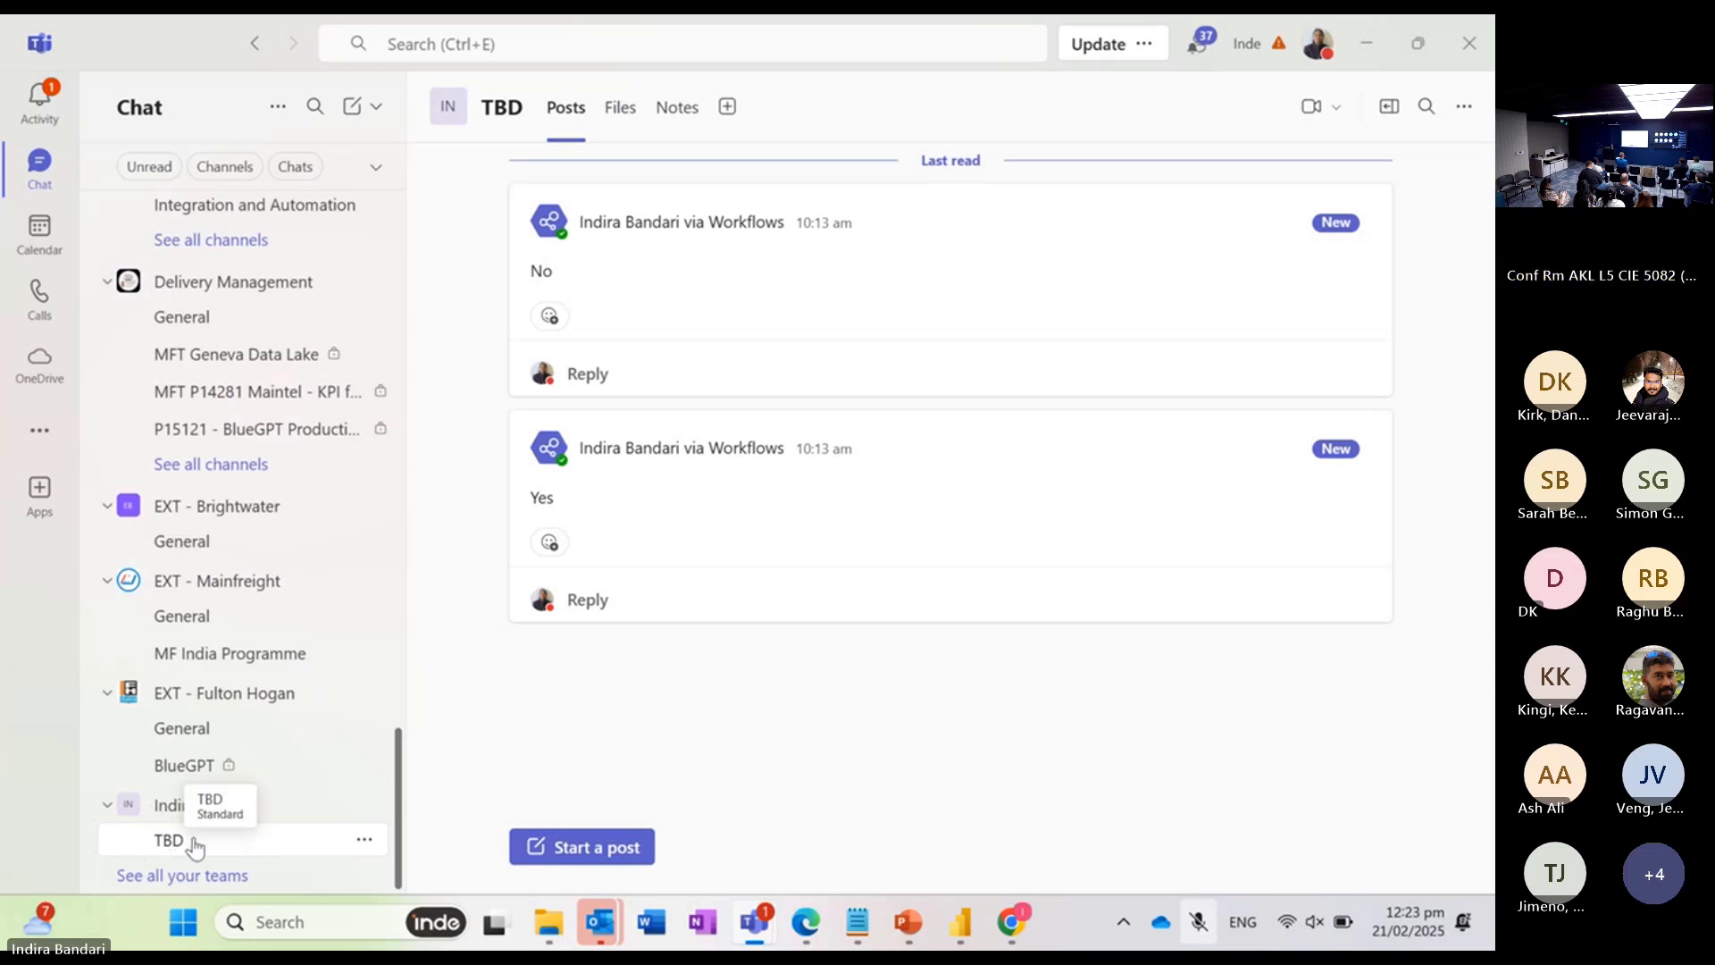
Step: Review the TBD channel's existing posts in Microsoft Teams, and return to the flow editor in Power BI
click(1365, 44)
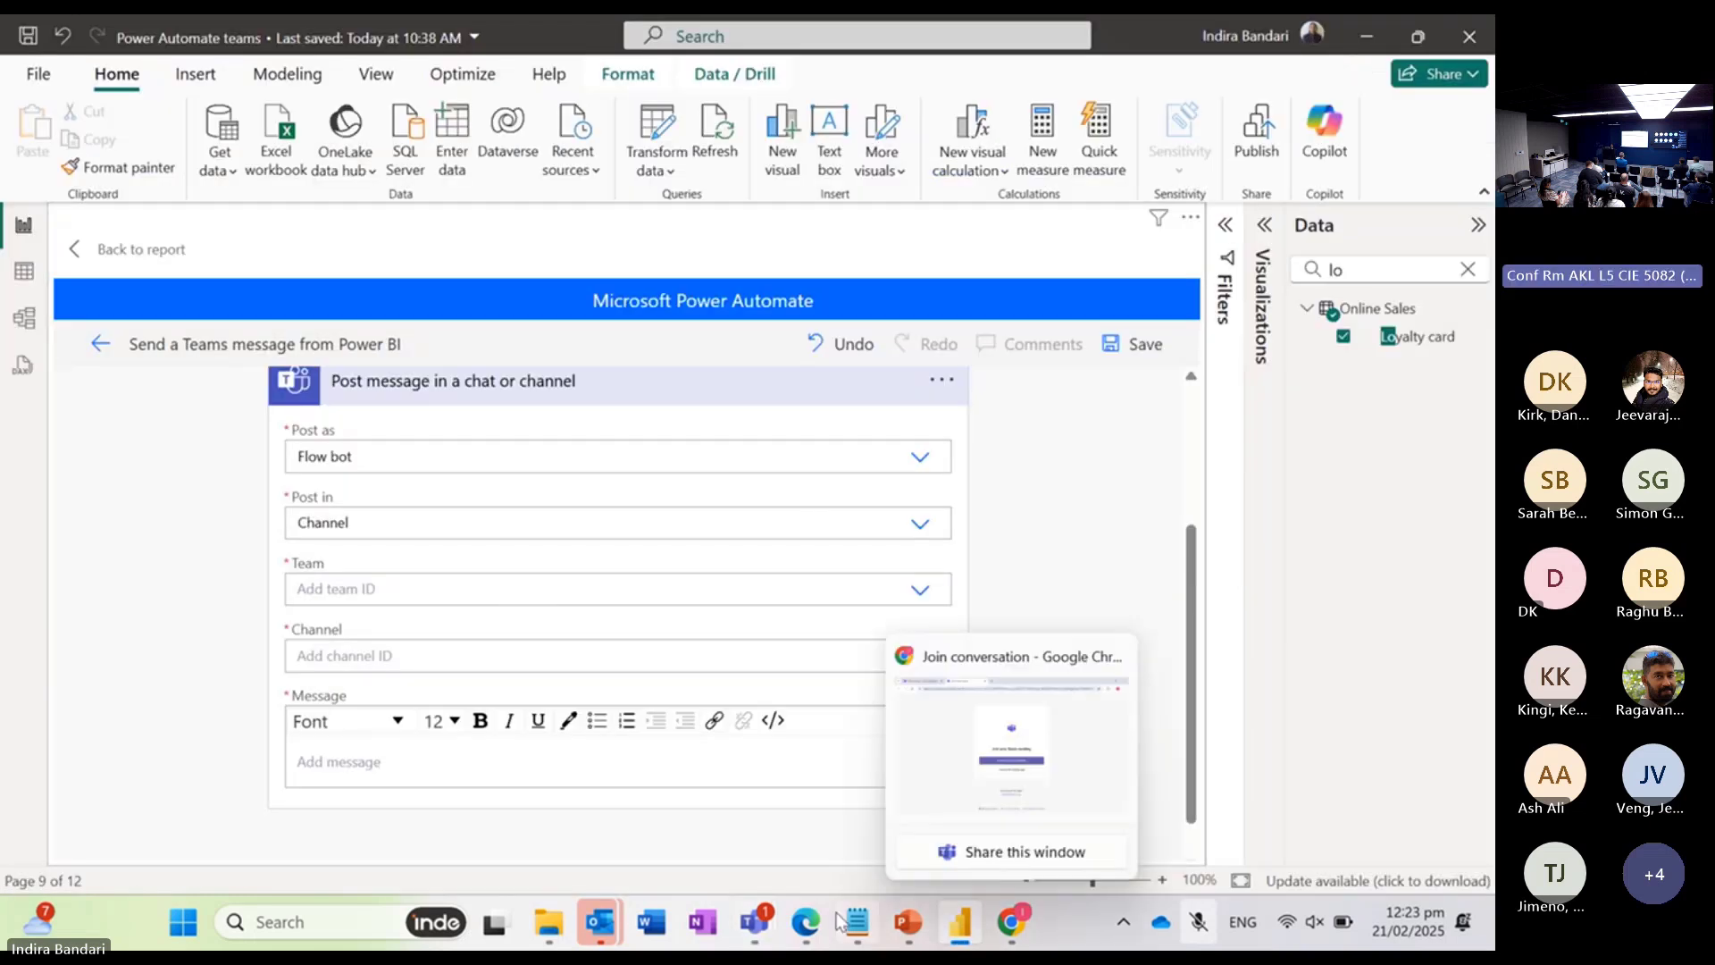
mouse_move(755, 922)
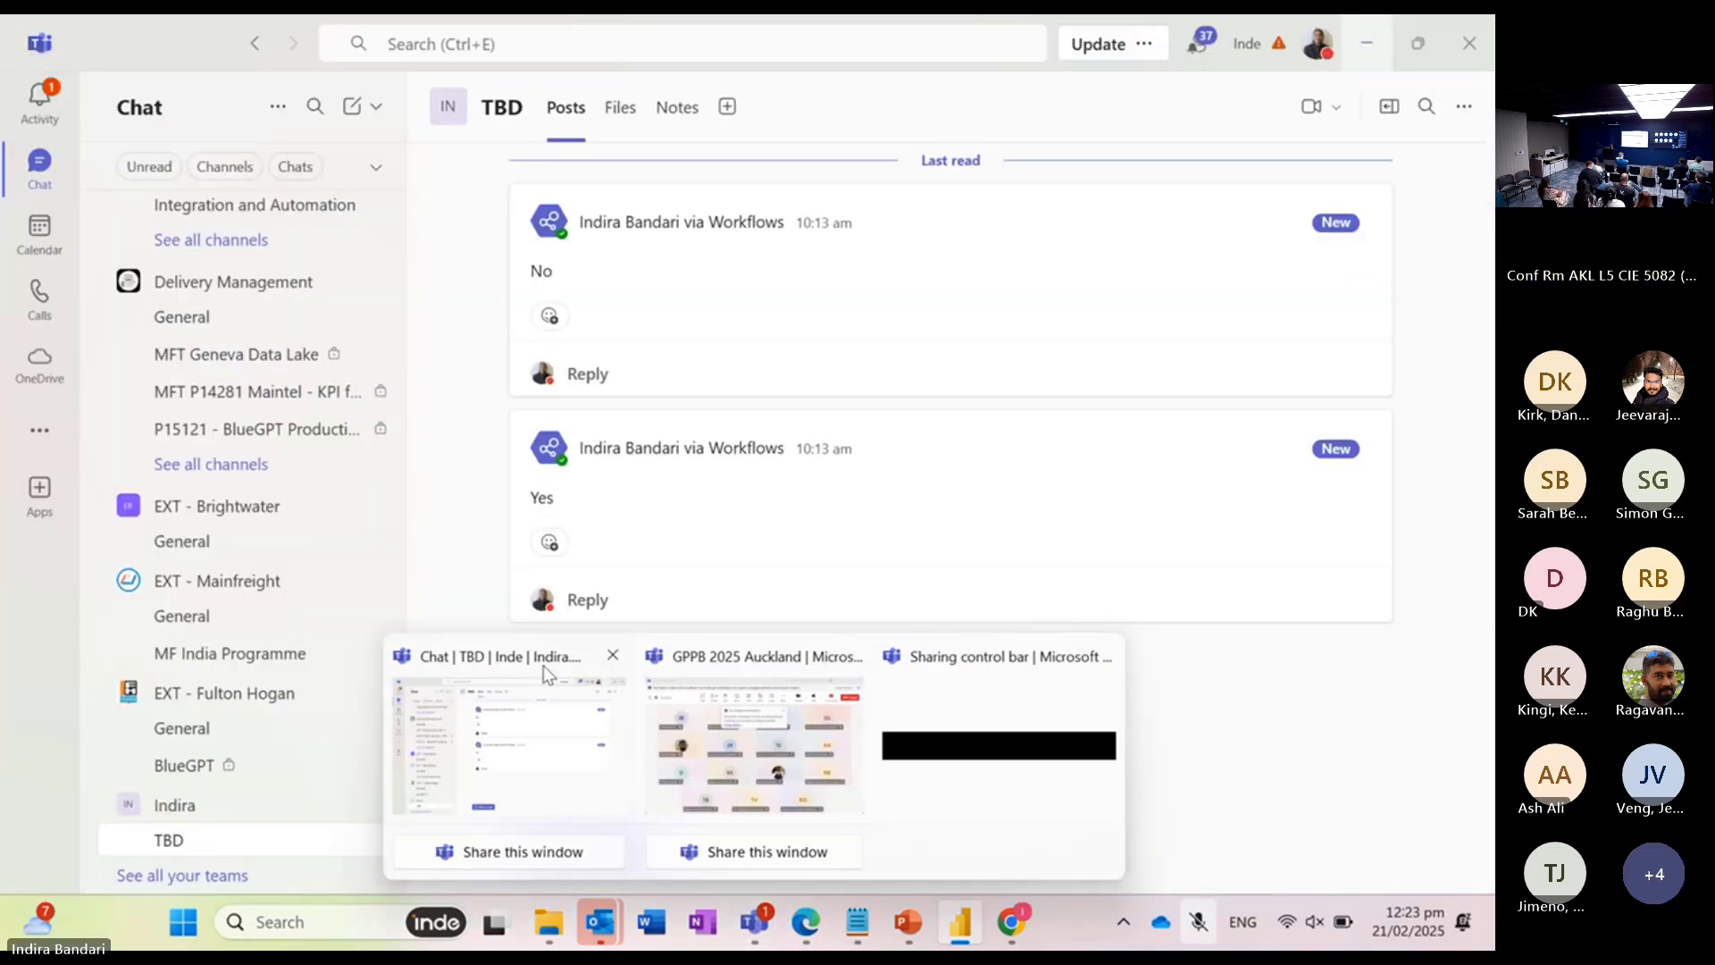
click(543, 666)
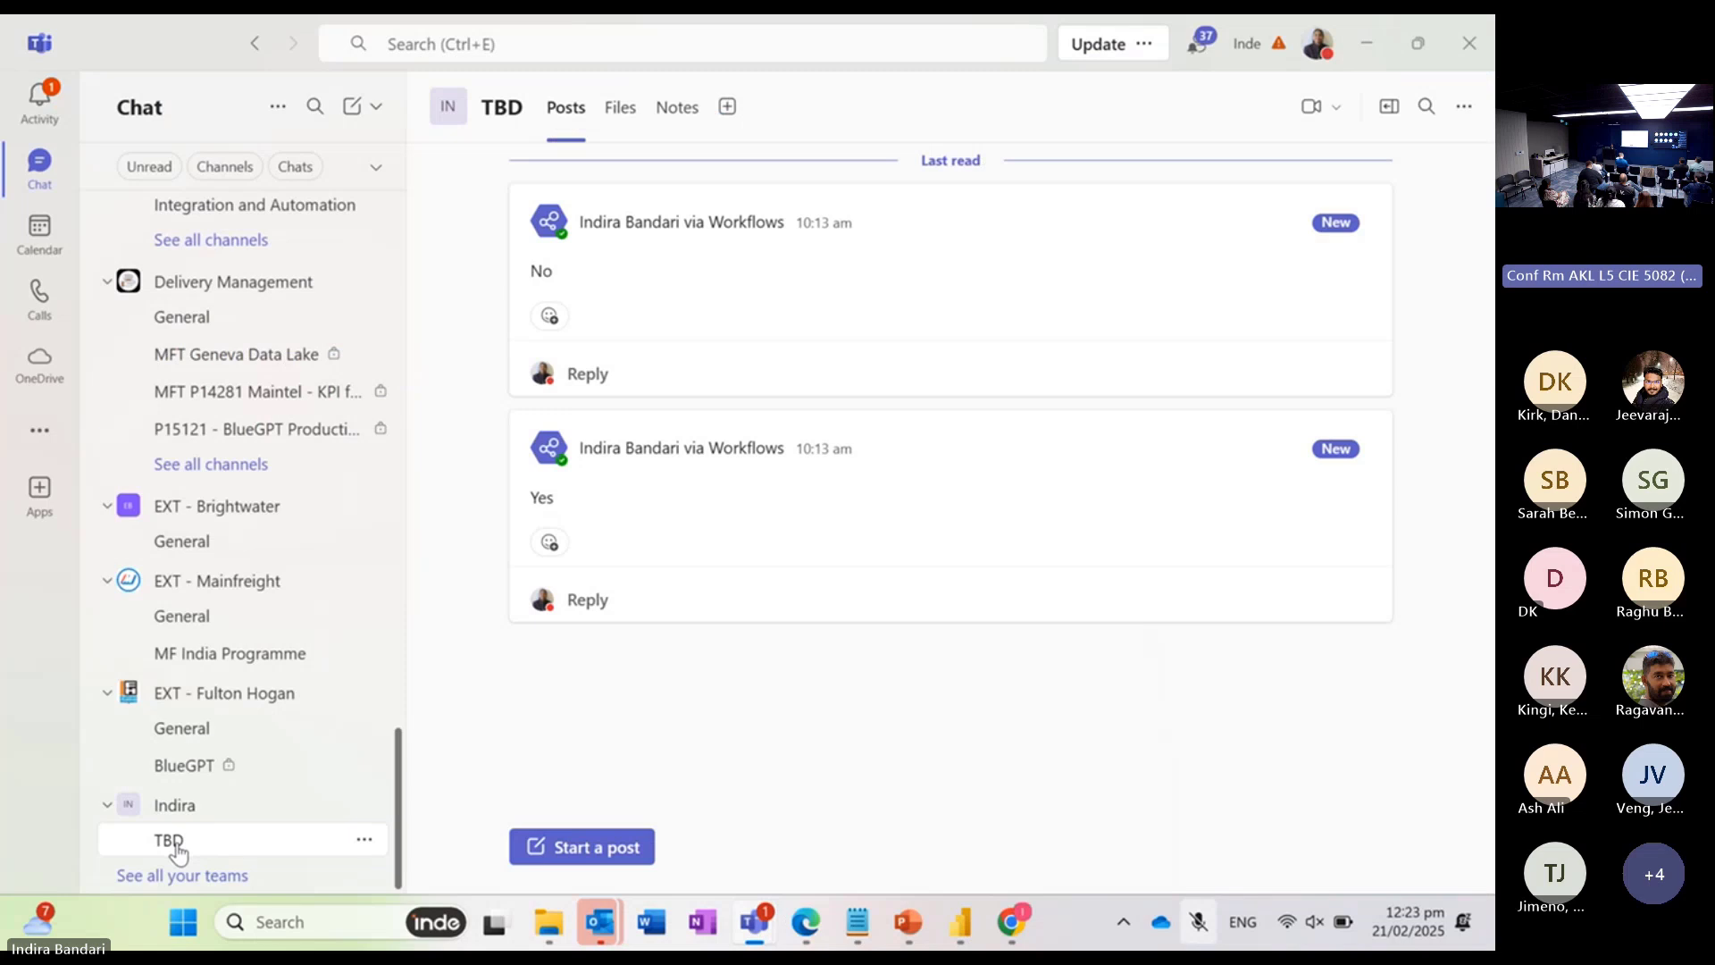
click(1370, 51)
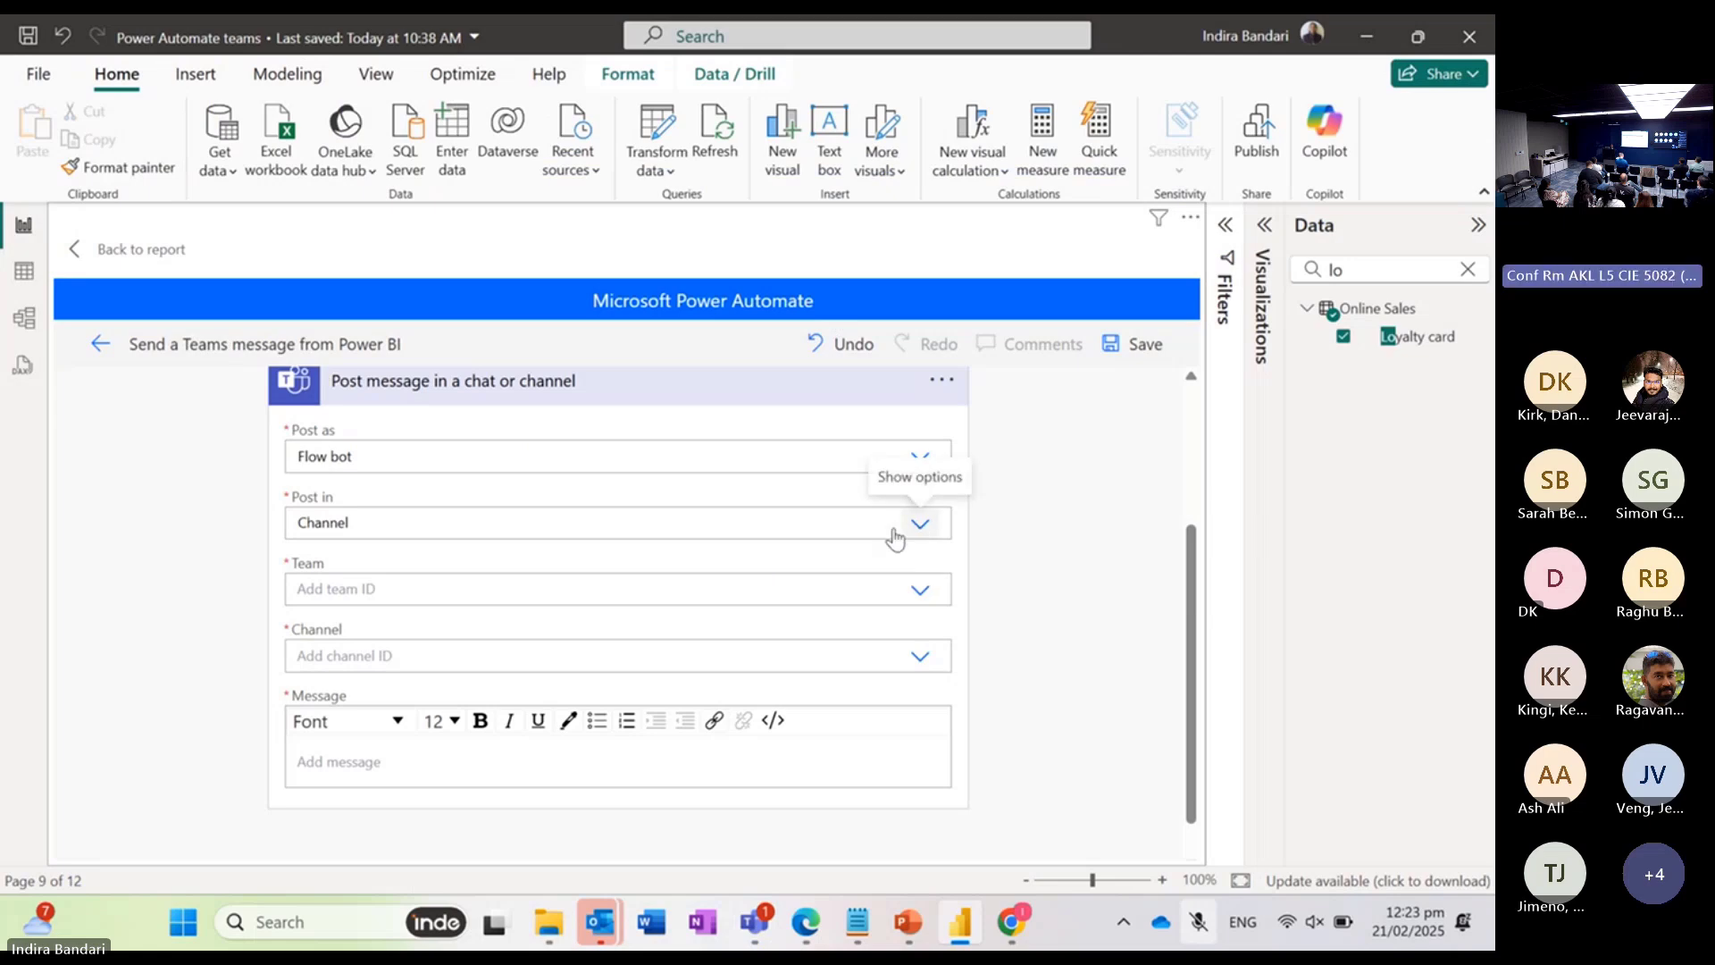
Step: Set the Teams message action's Team to the one containing the TBD channel, and its Channel to TBD
click(919, 592)
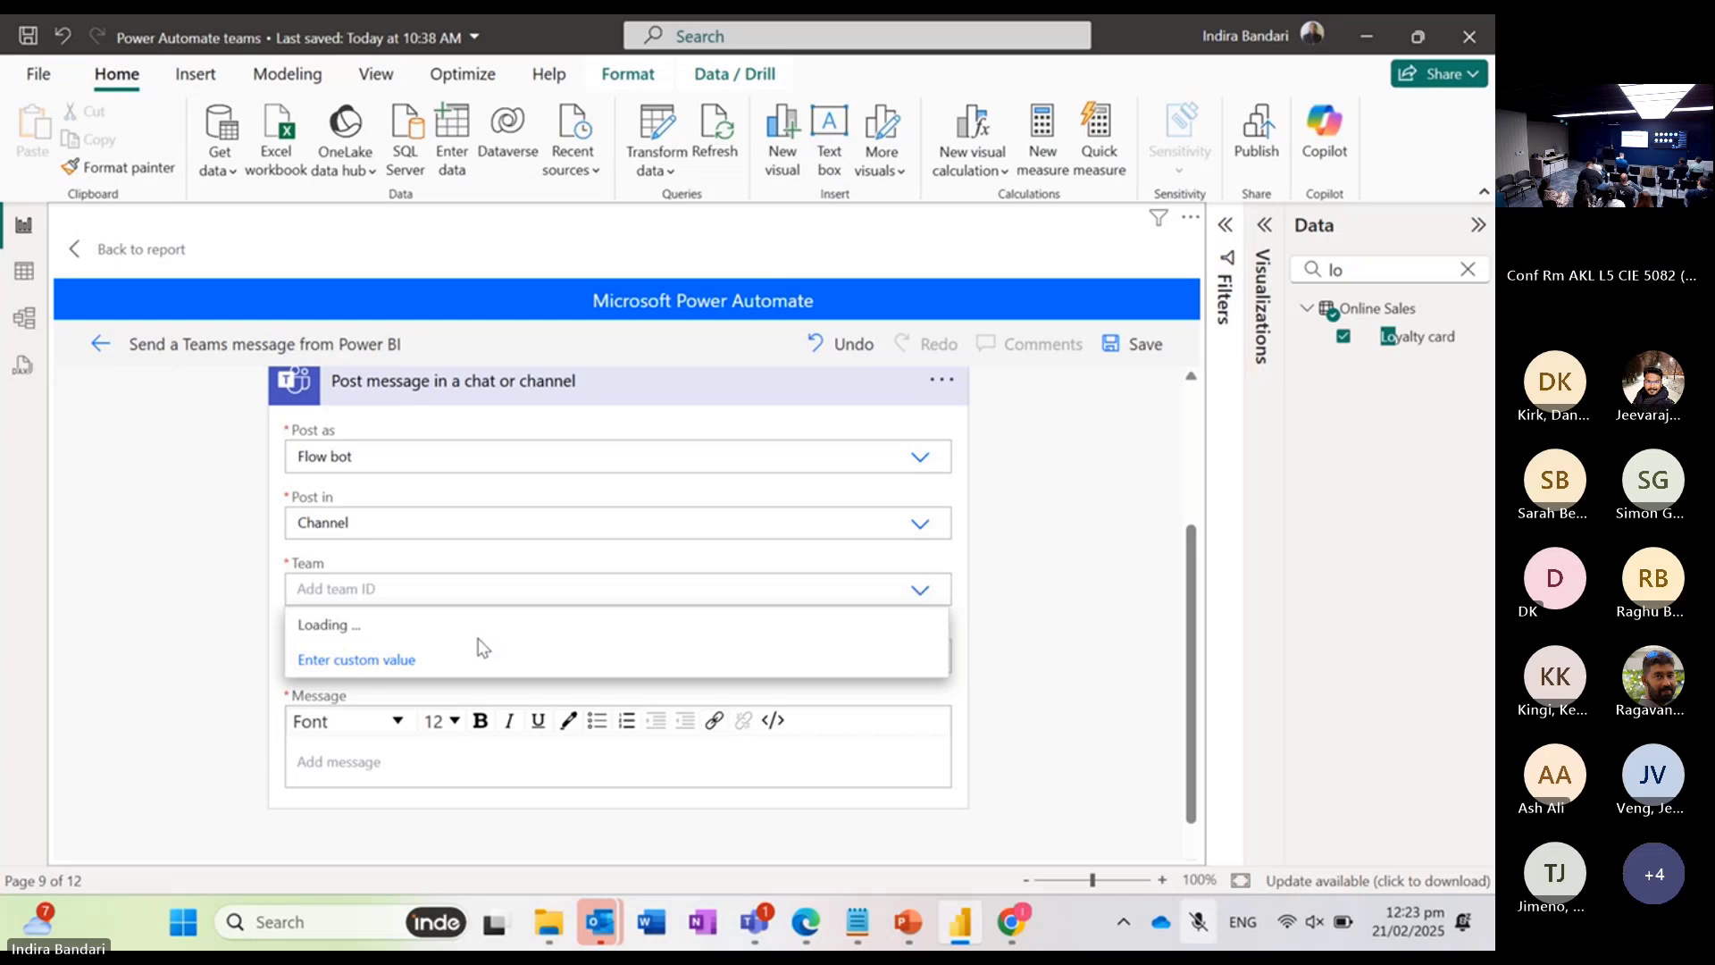
scroll(486, 625, down, 1)
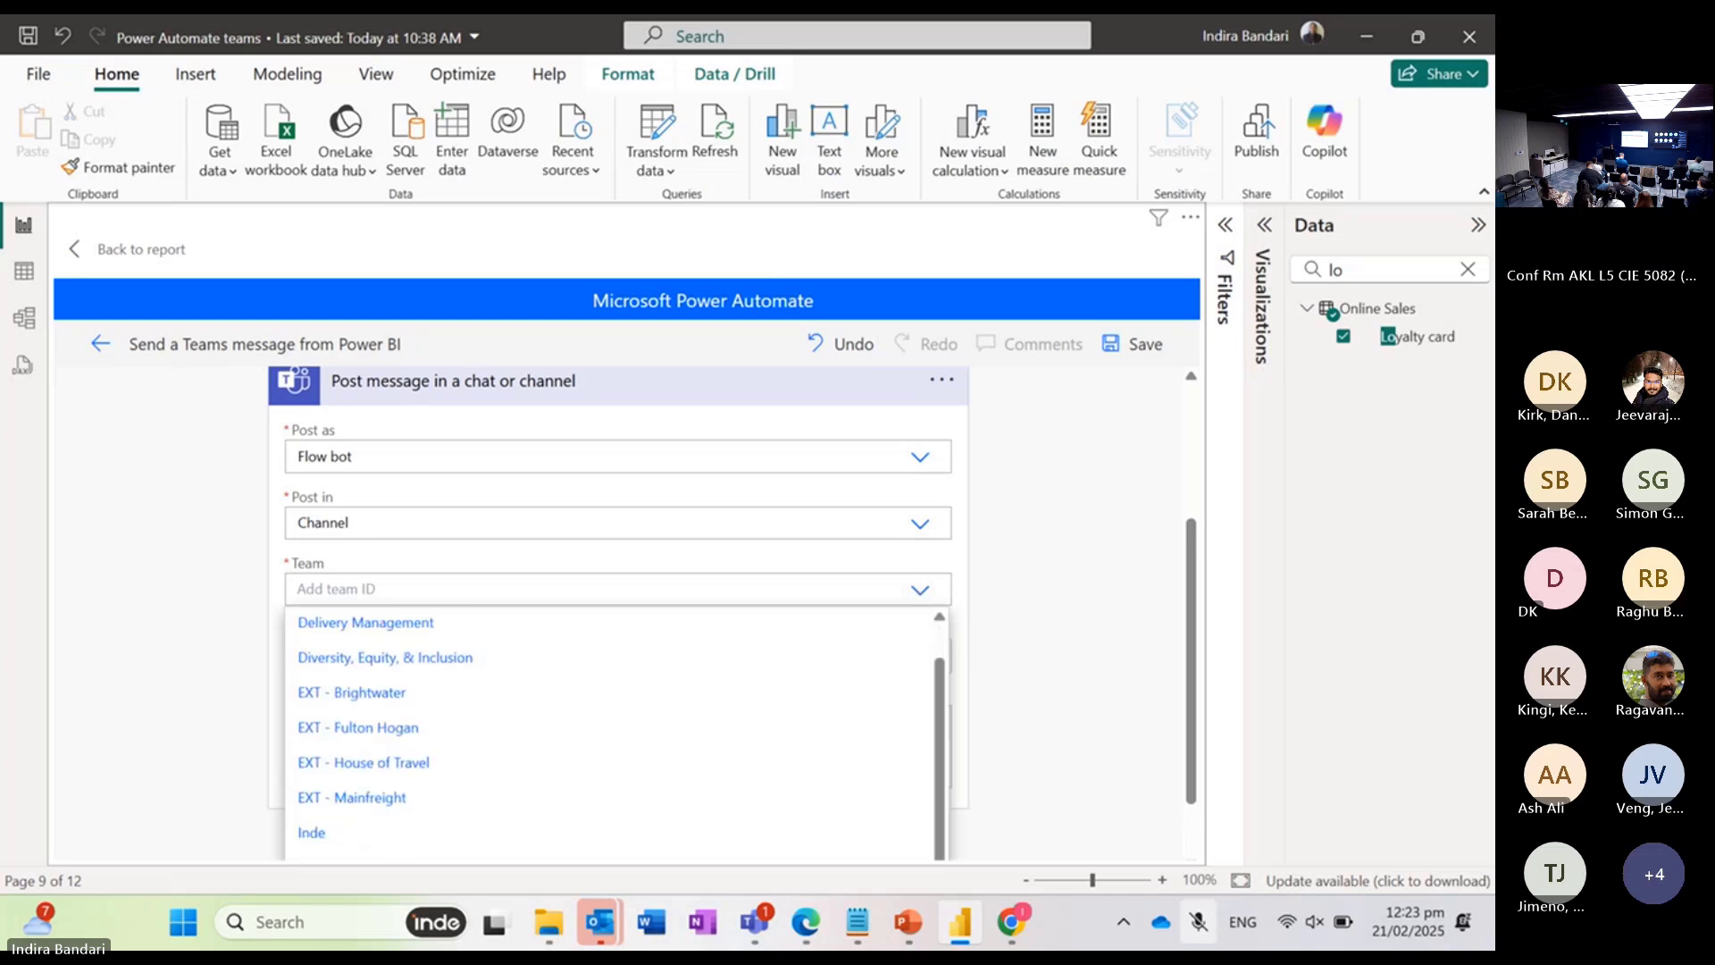
scroll(486, 639, down, 1)
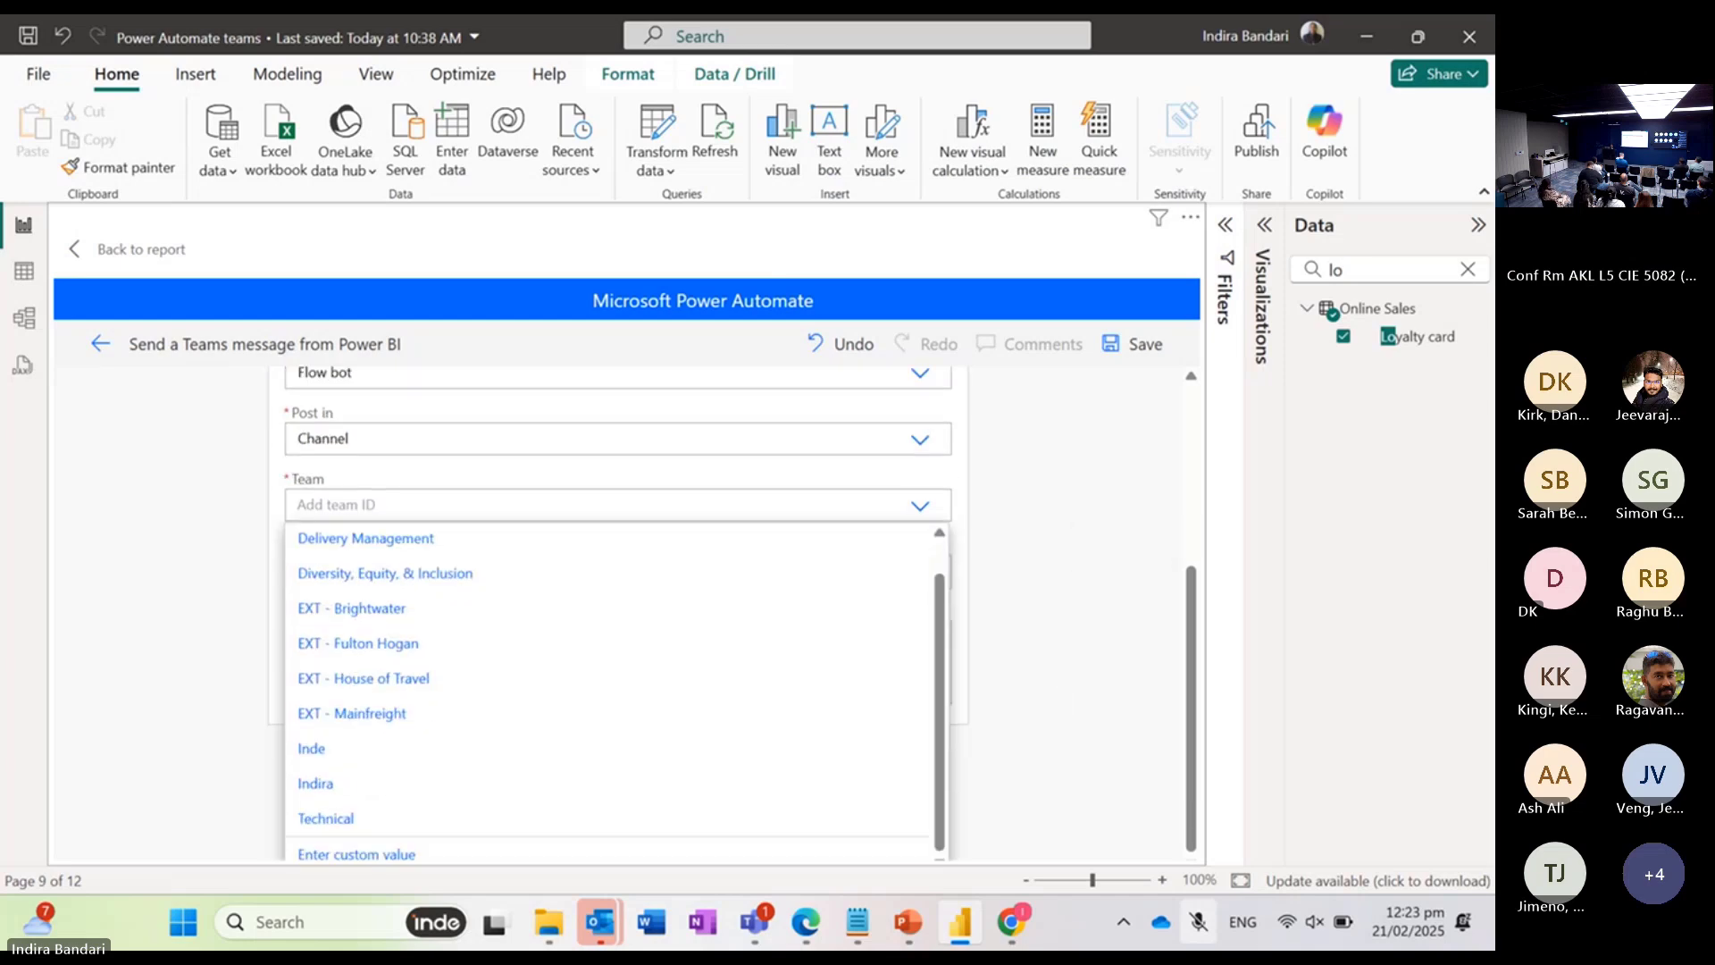
click(314, 784)
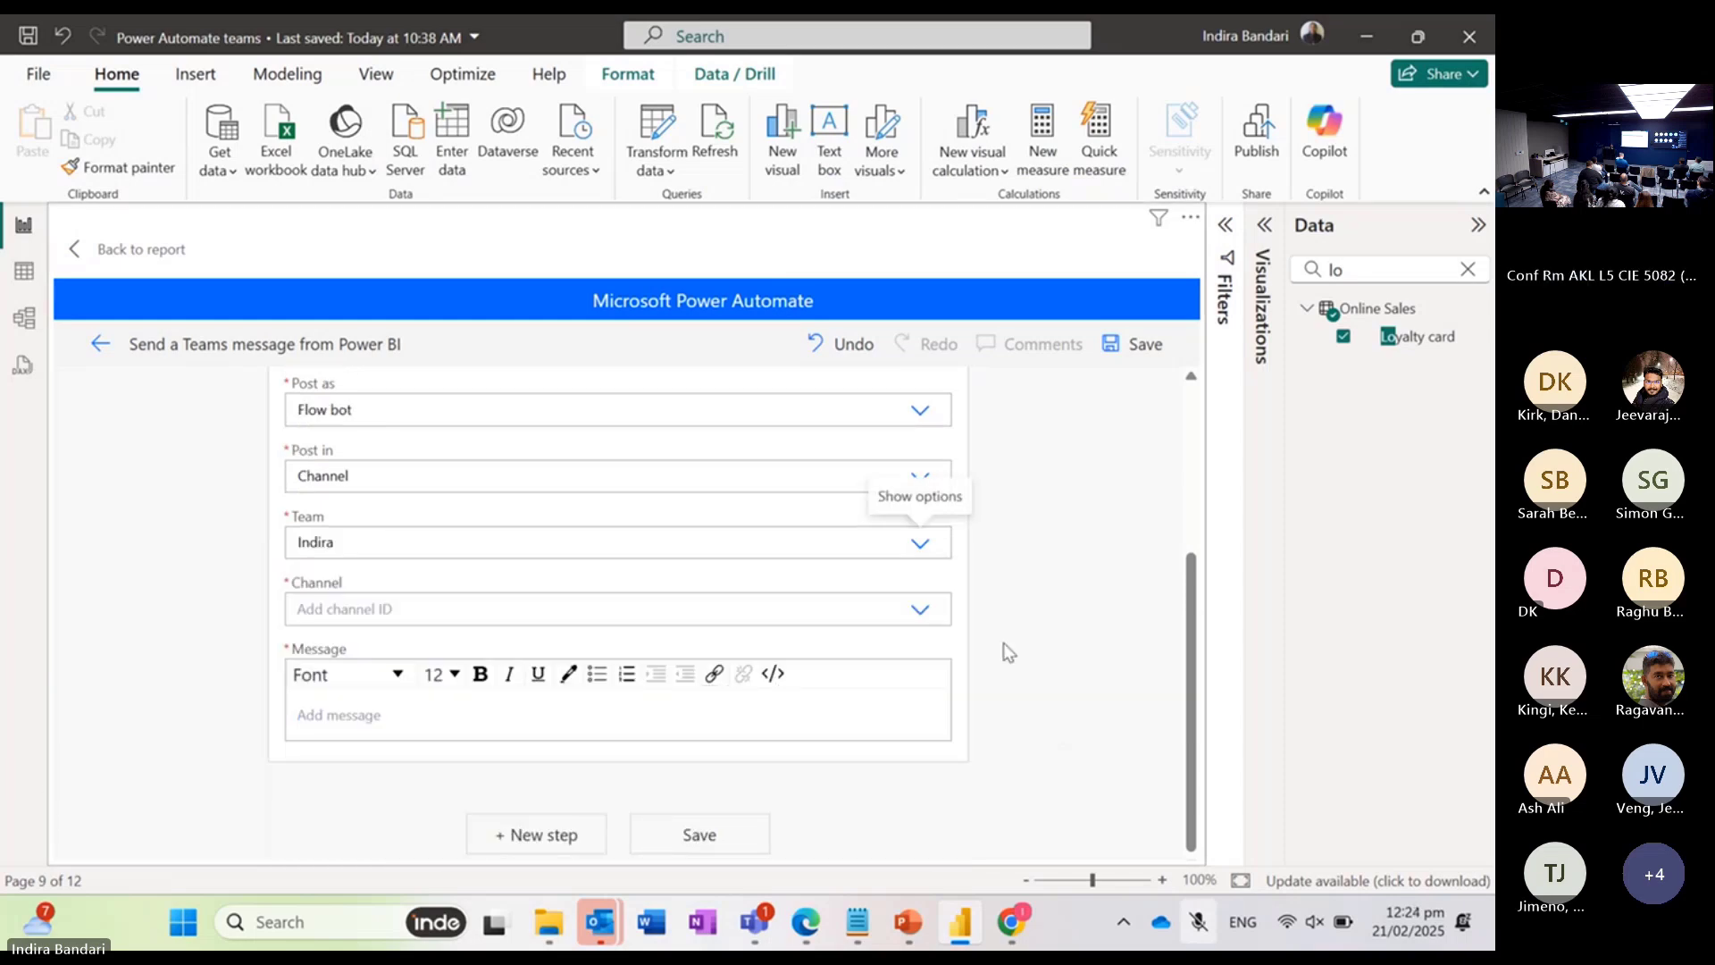
click(920, 611)
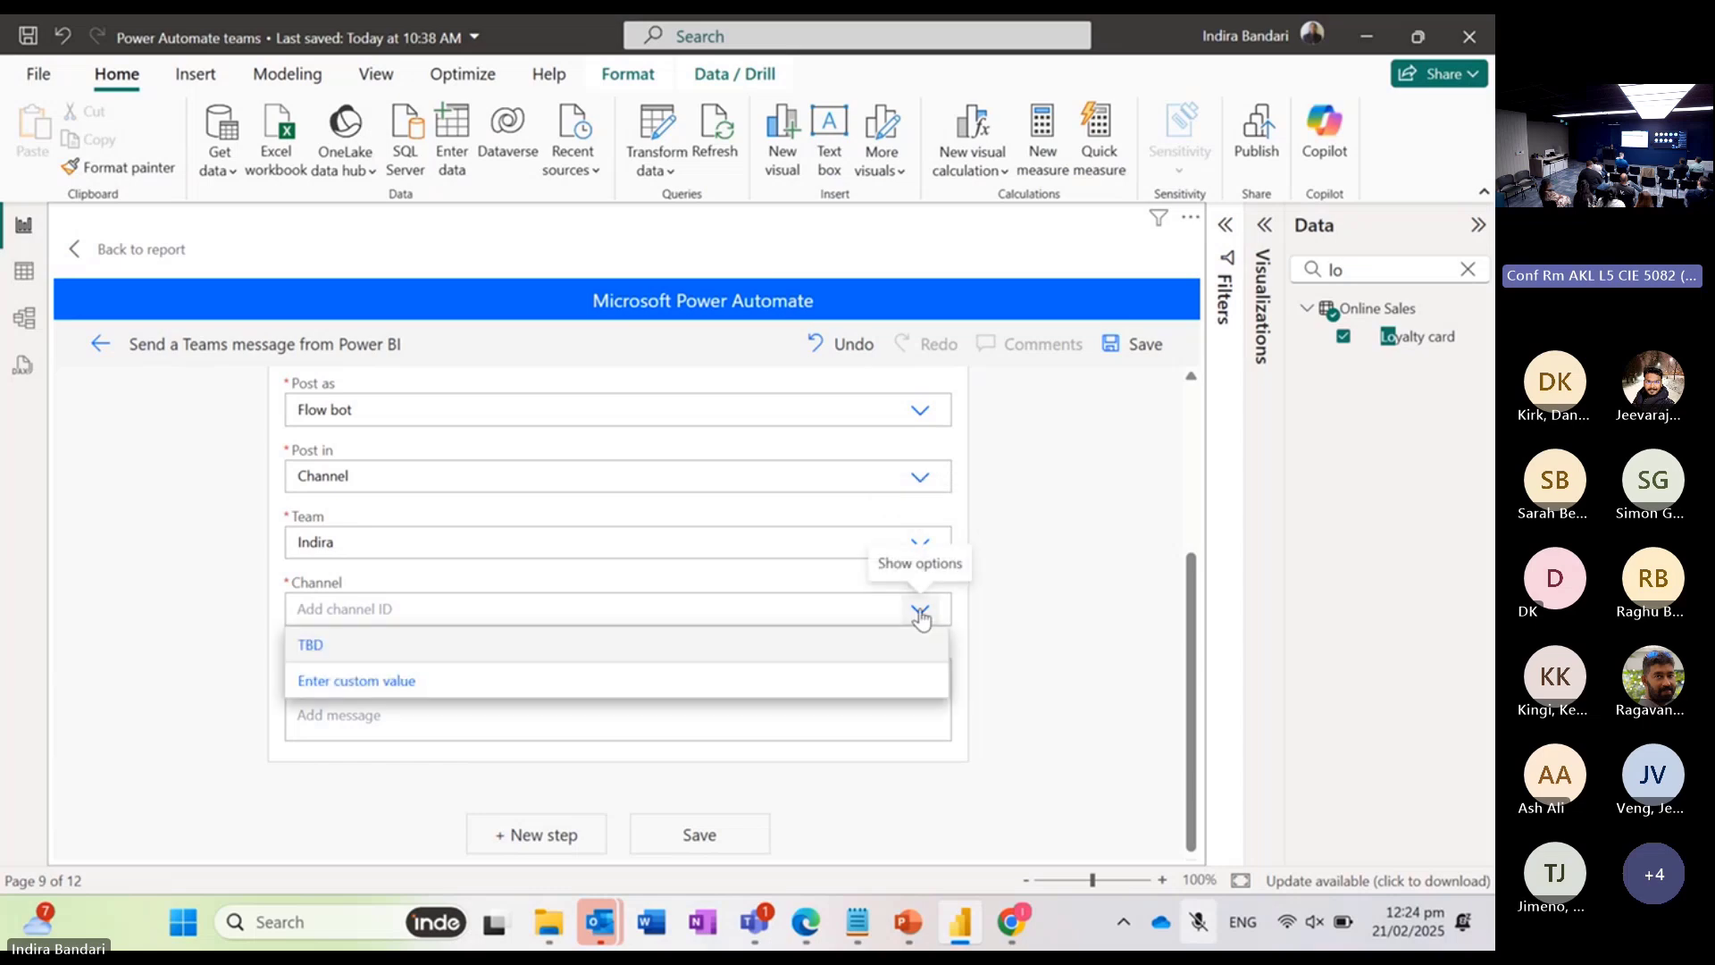
click(598, 648)
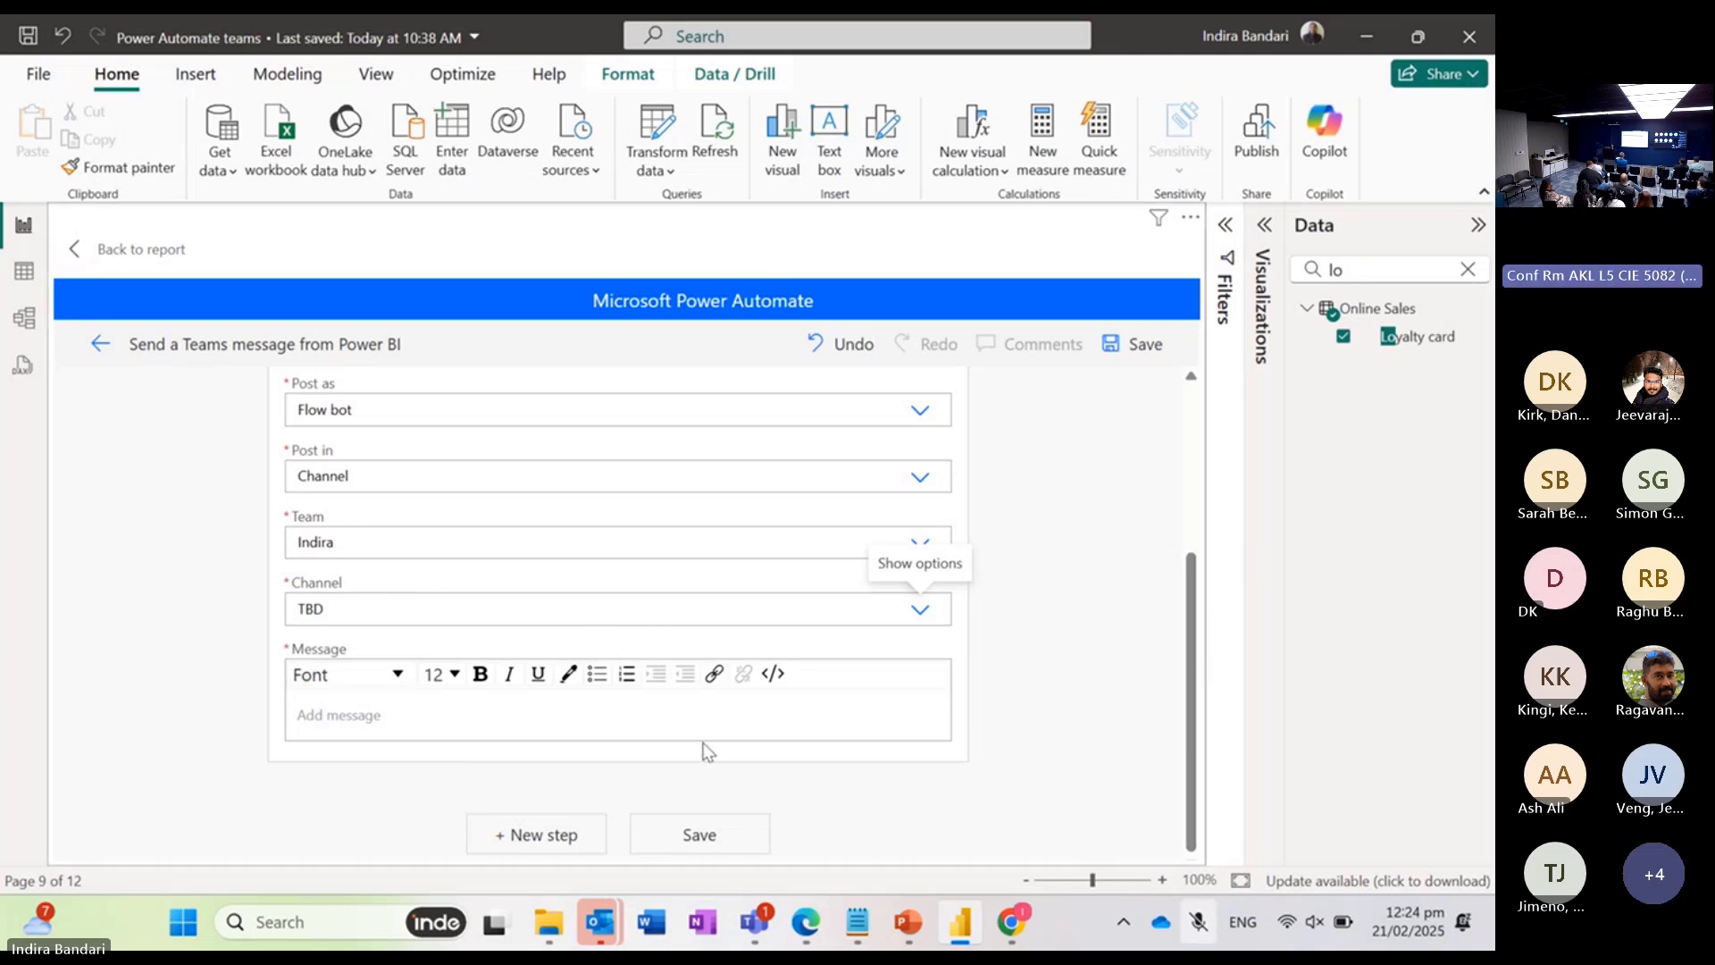
Step: Enter "Loyalty card: " as the label text in the Teams message body
click(650, 710)
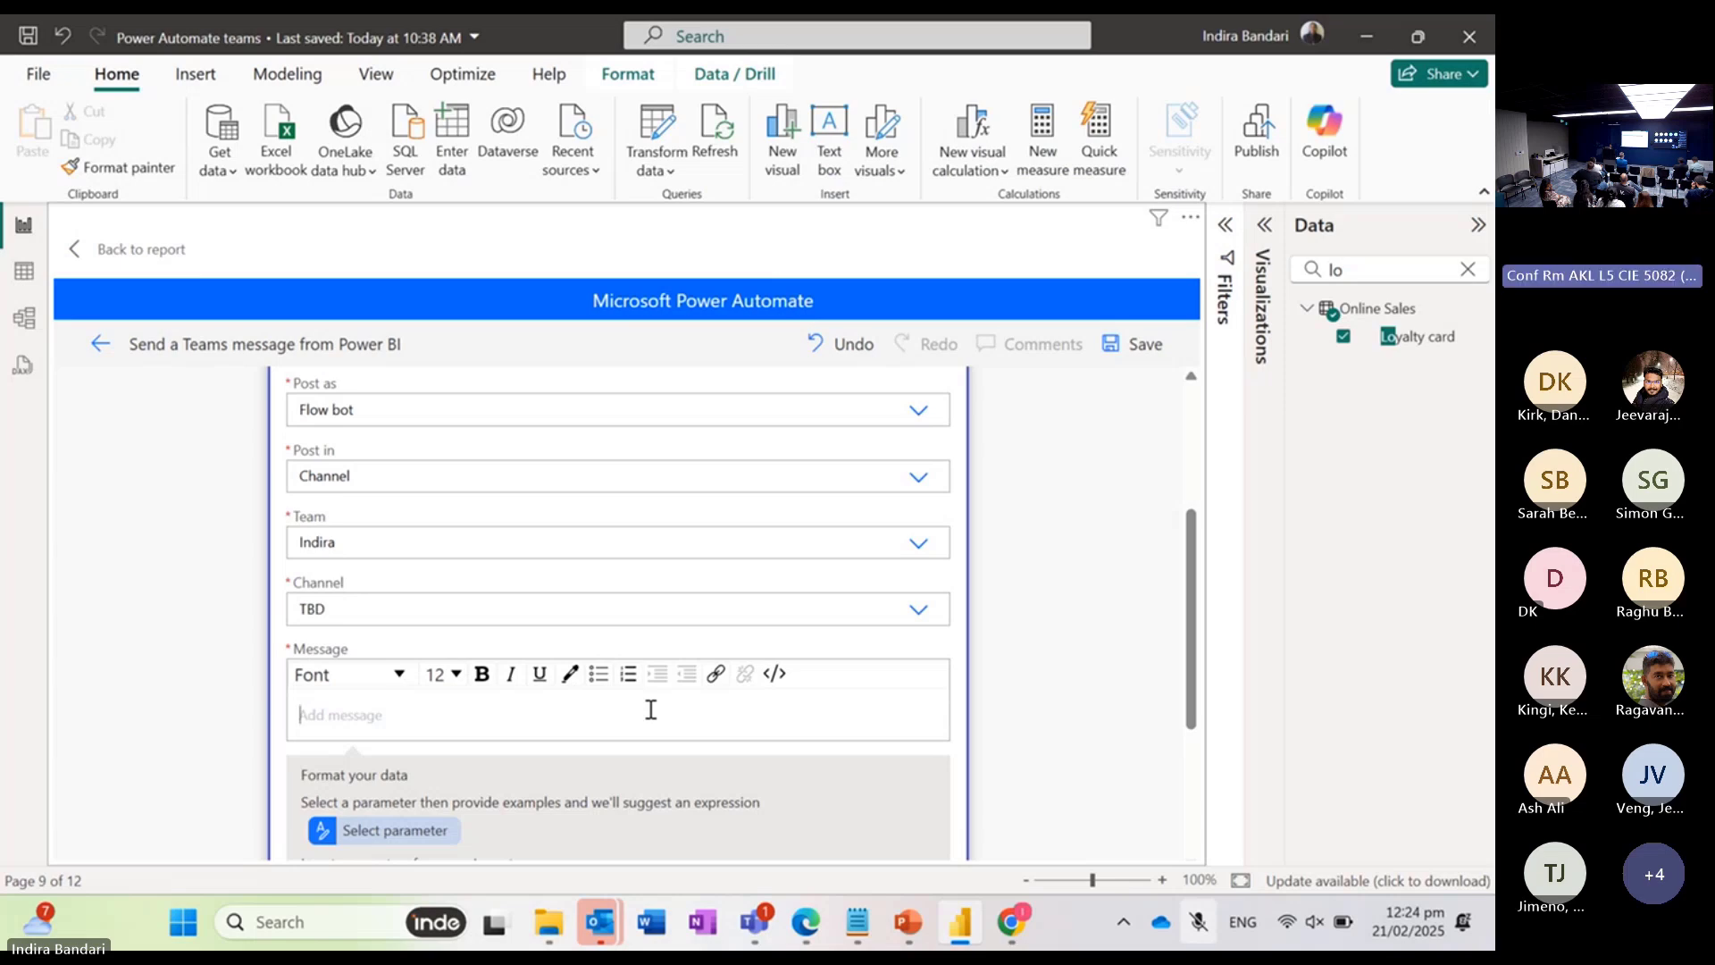
text(Loyalty)
text(car:)
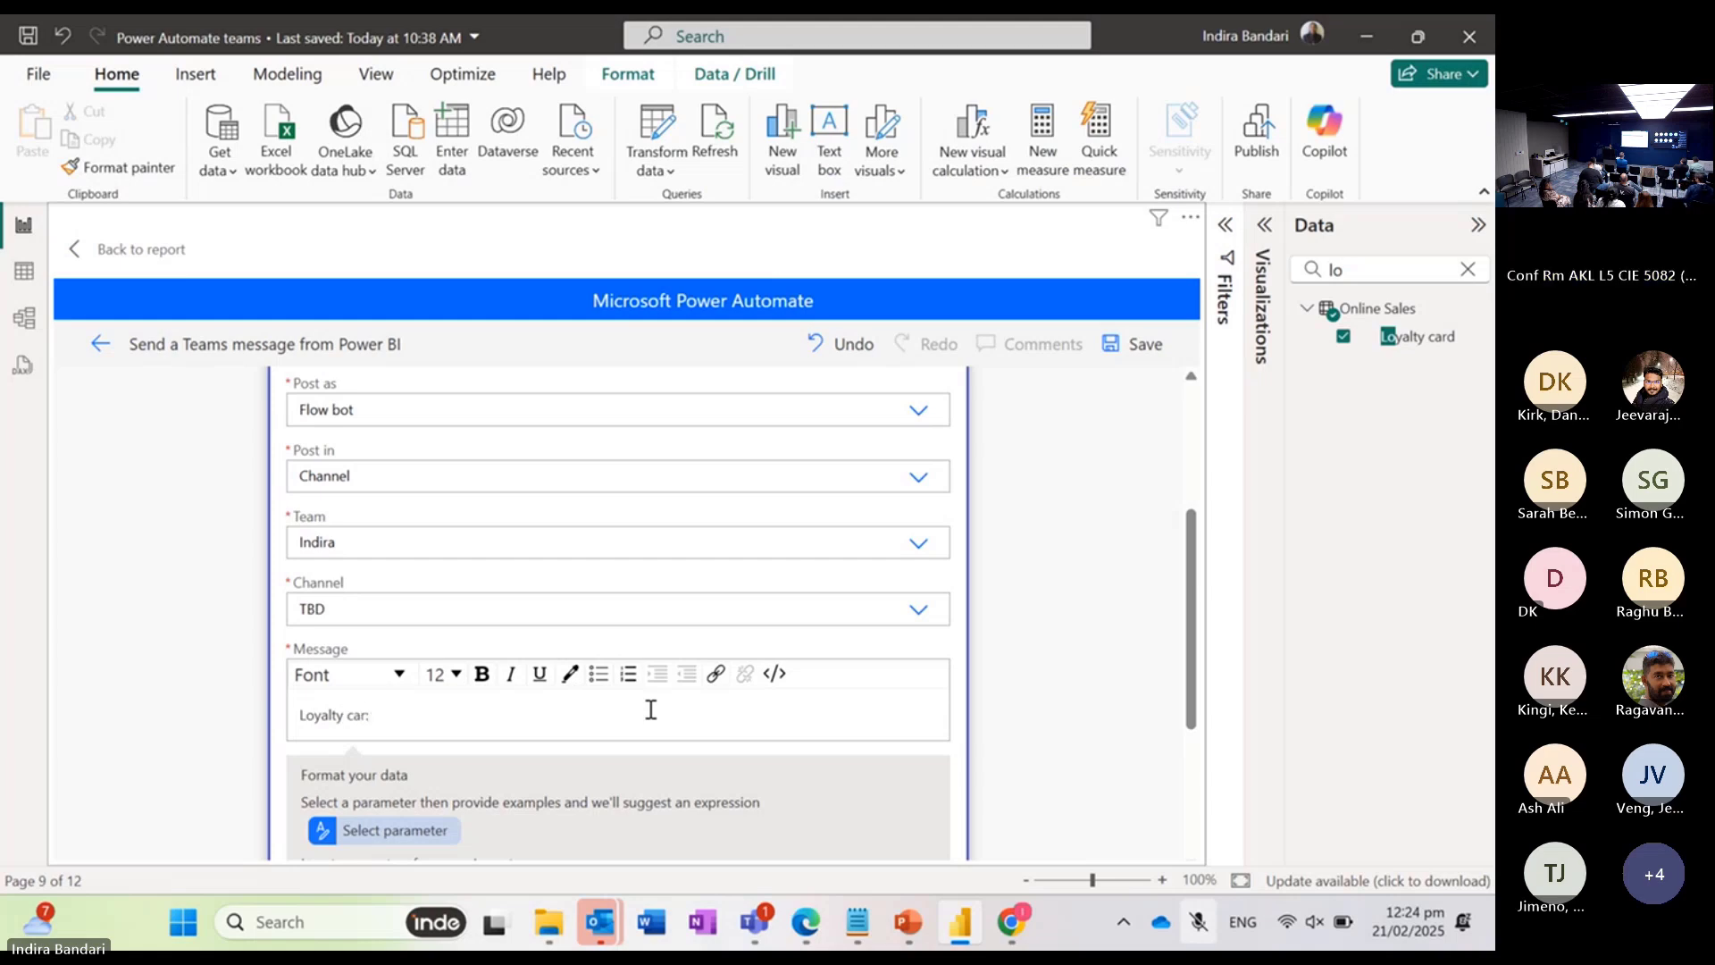
key(BackSpace)
text(d:)
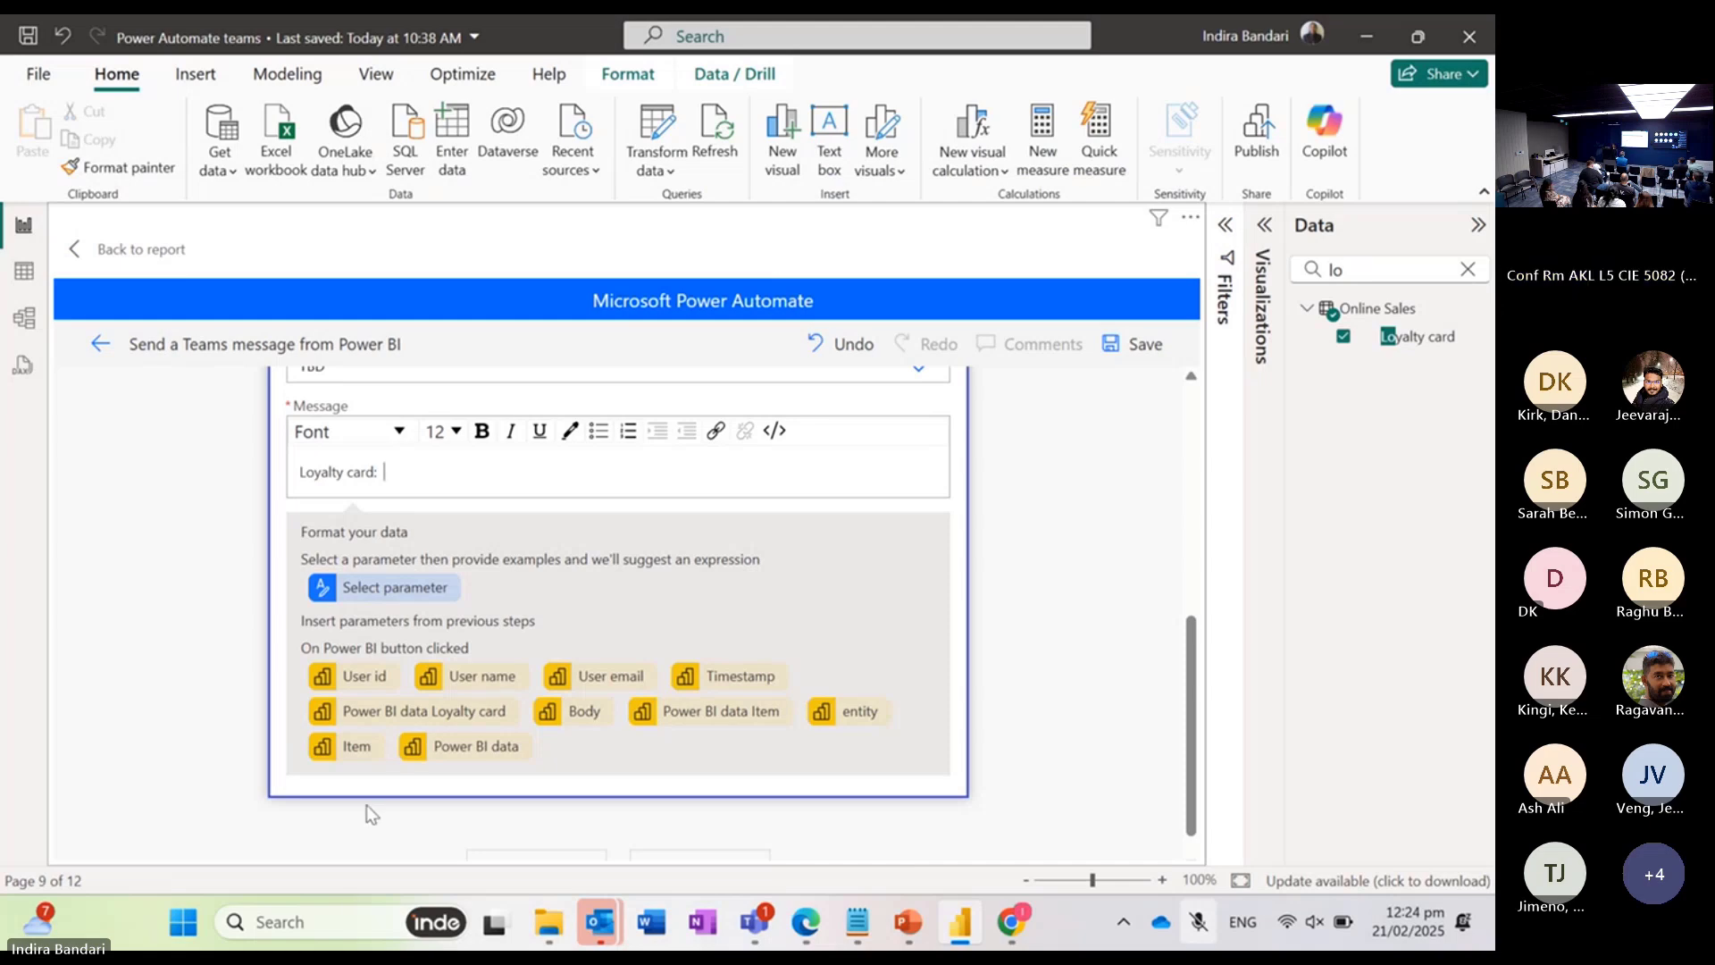
Step: Insert the Power BI data Loyalty card parameter after the label, and expand the message action to check it
click(384, 712)
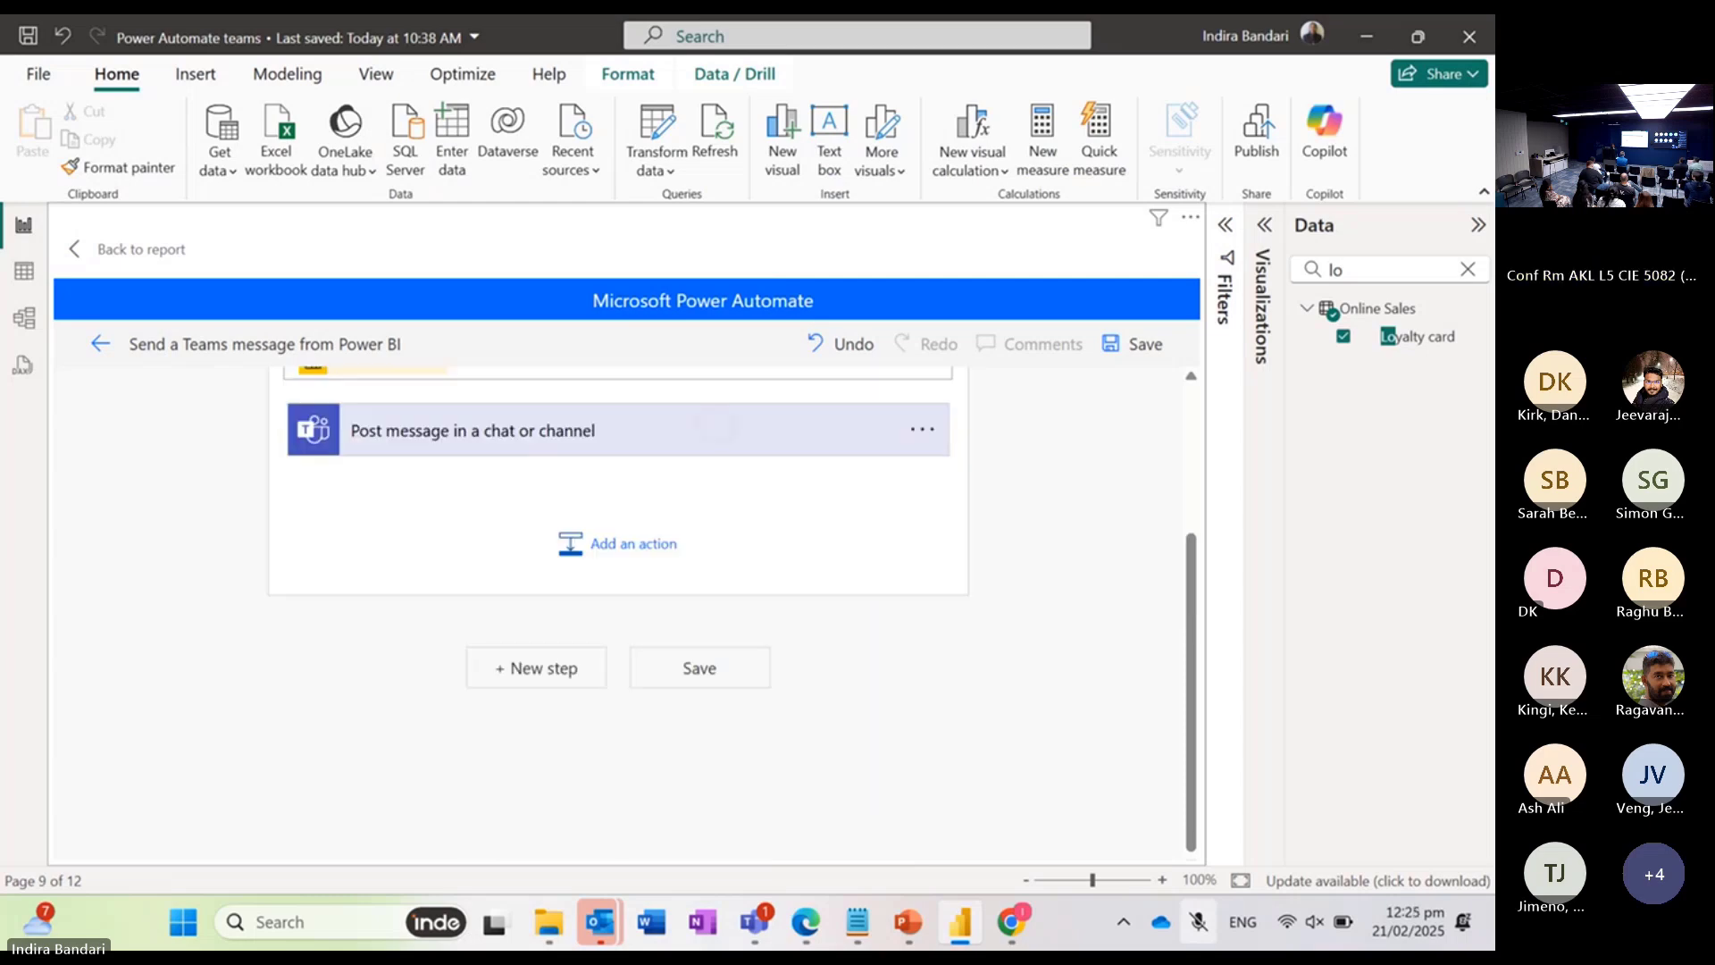
click(473, 431)
scroll(618, 616, down, 3)
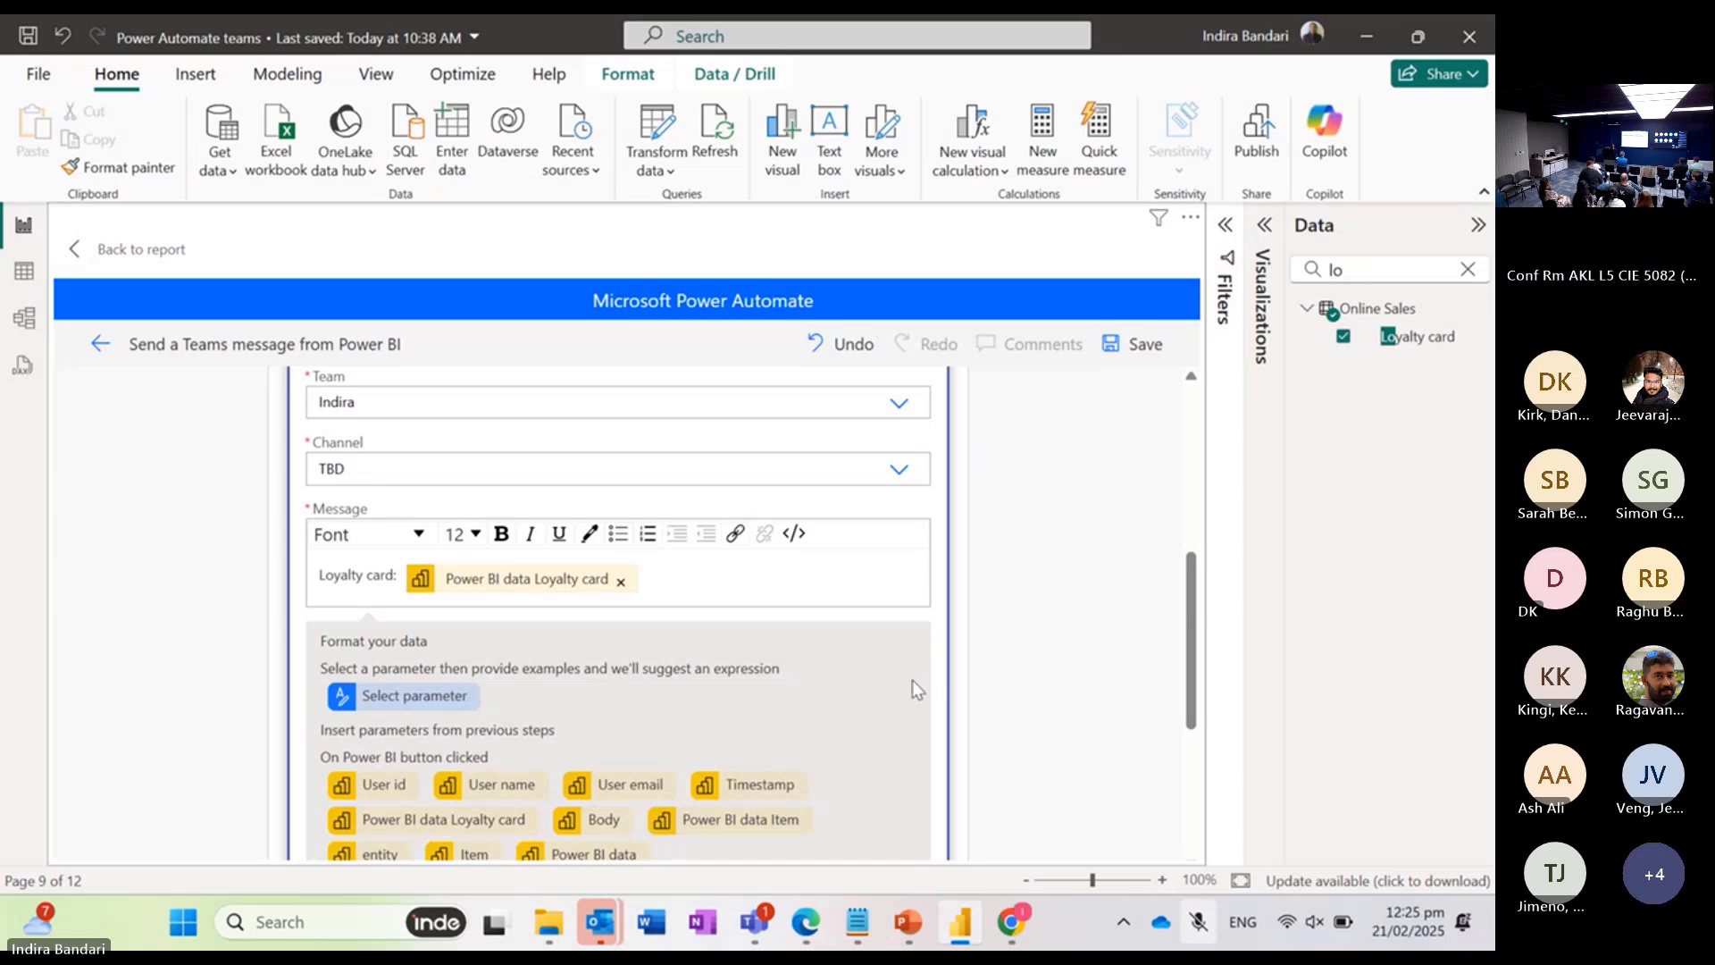
scroll(1077, 767, down, 4)
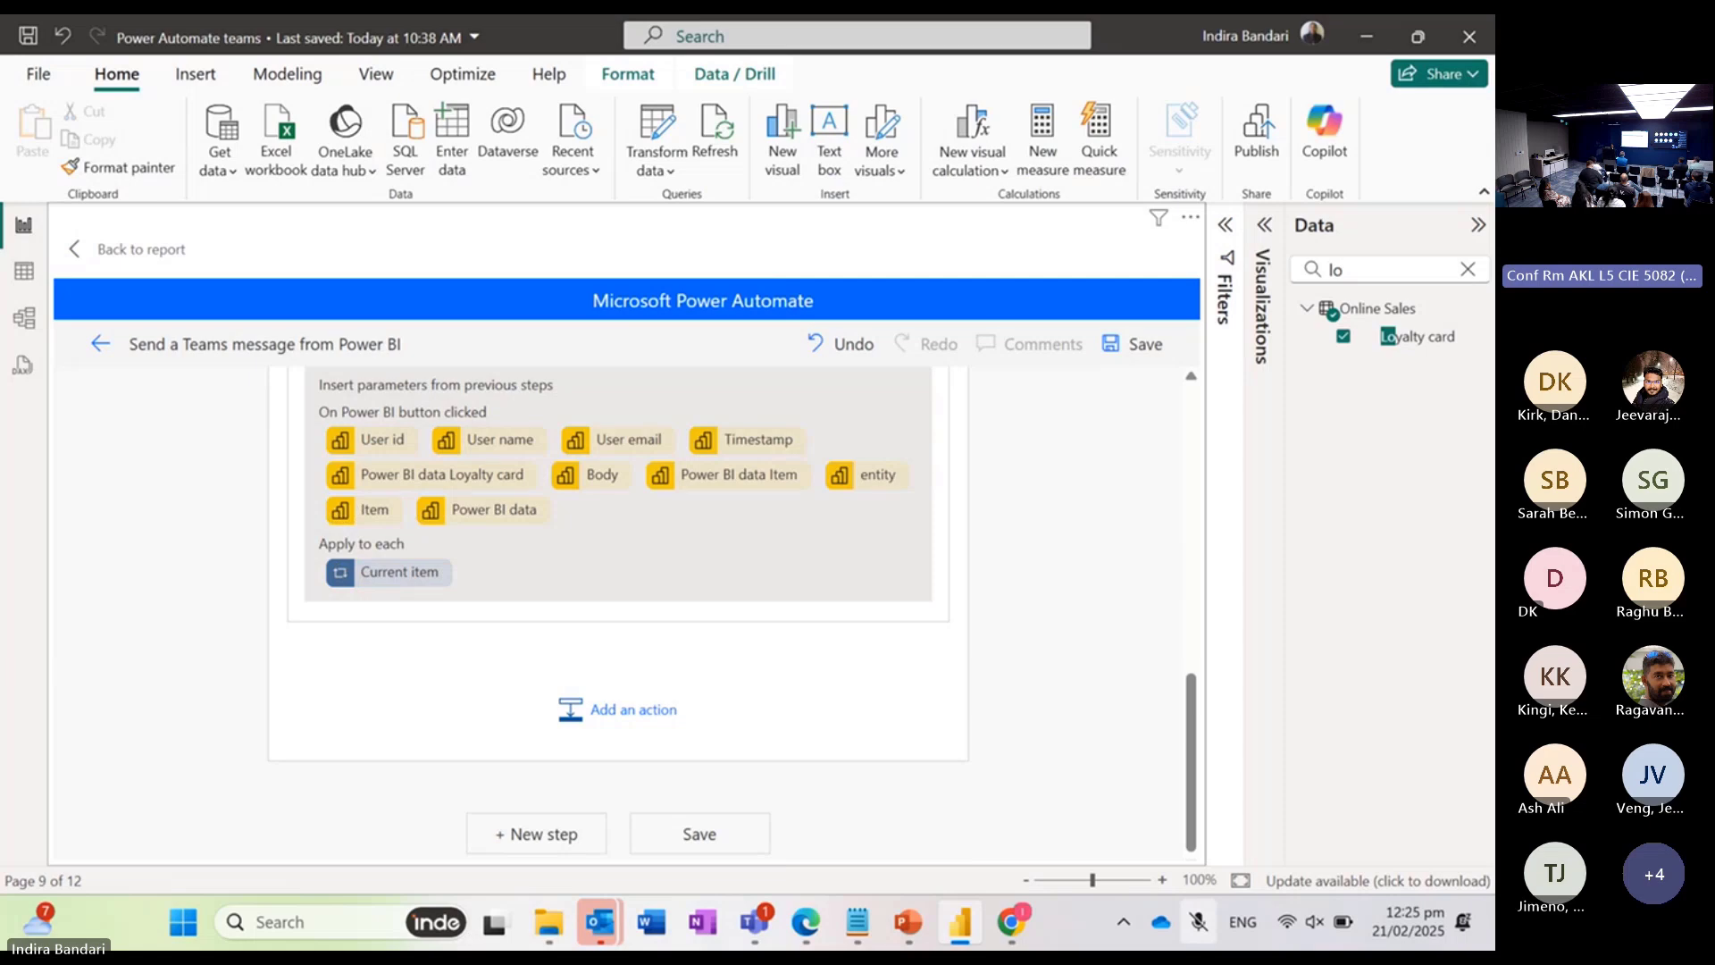
Step: Save the flow and apply it to the Power Automate button, and return to the report page
click(699, 833)
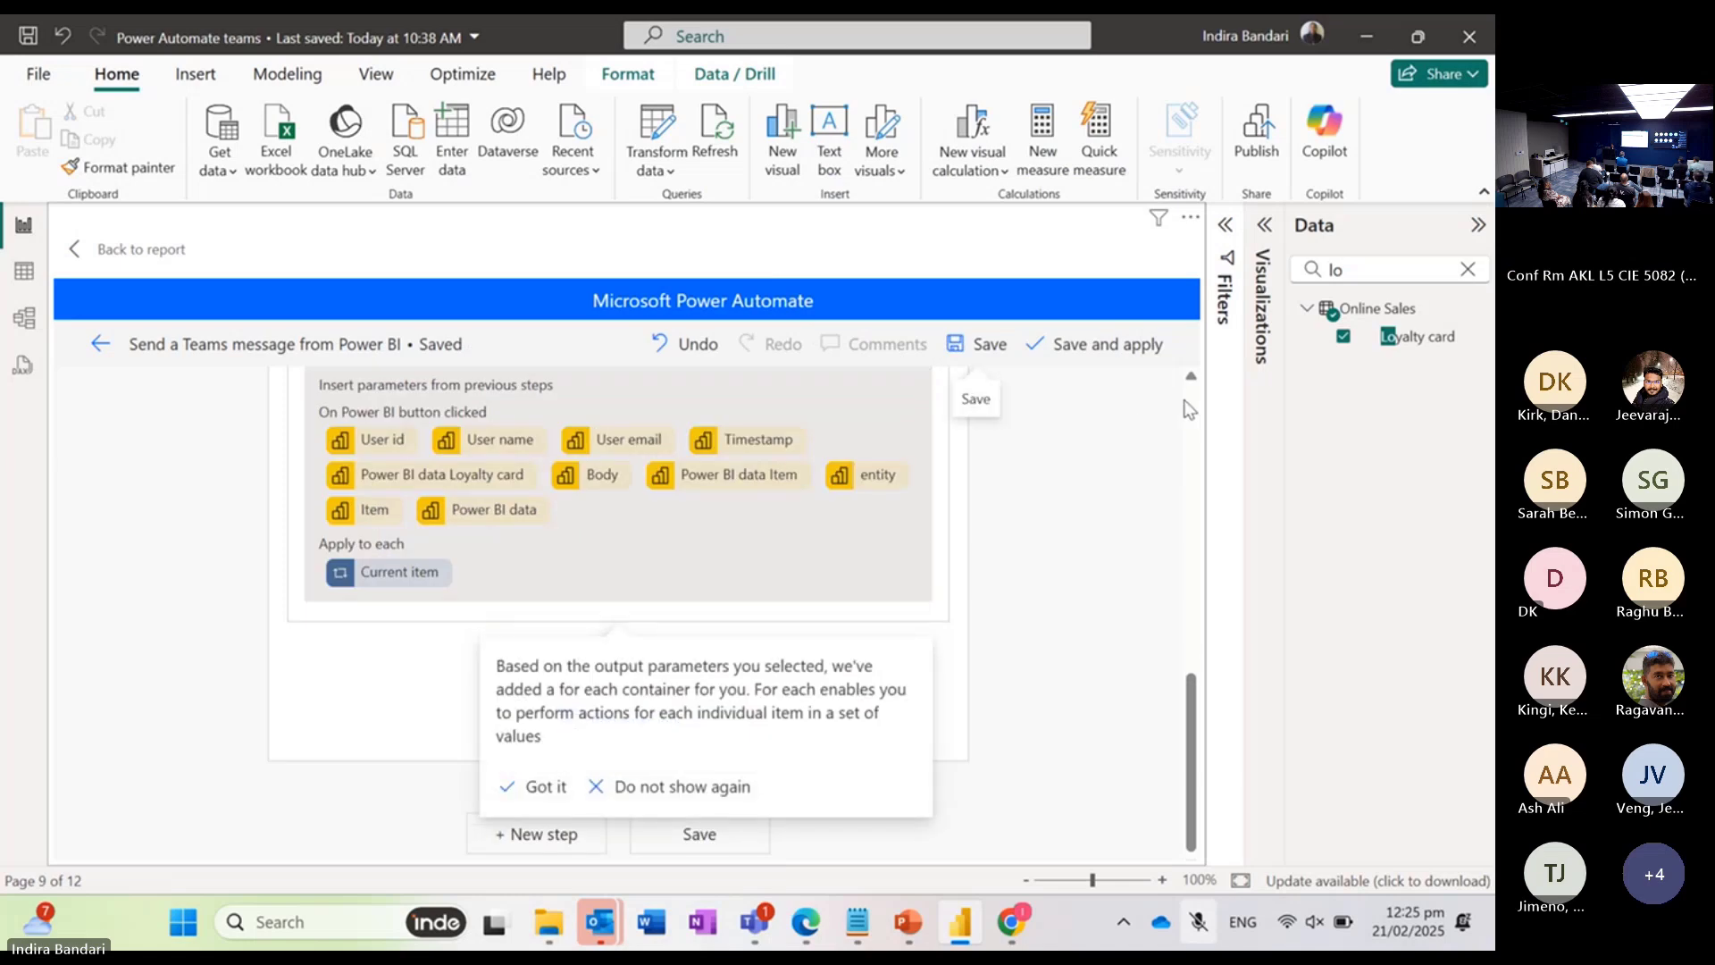
click(1097, 351)
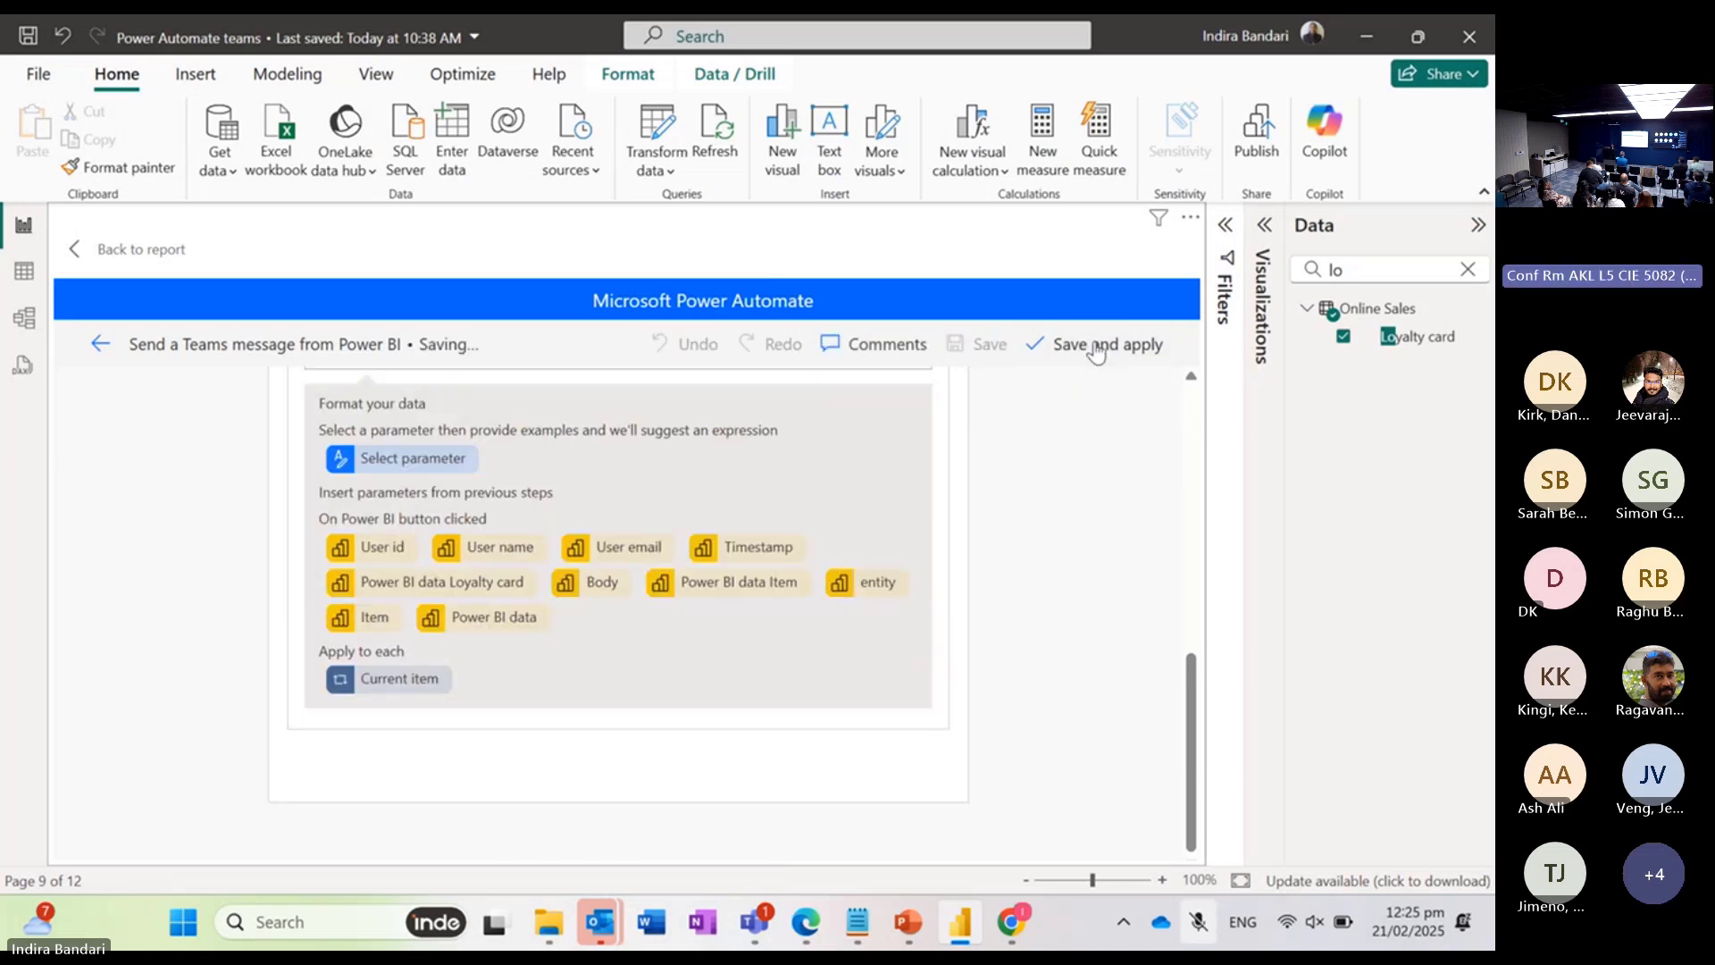
click(143, 253)
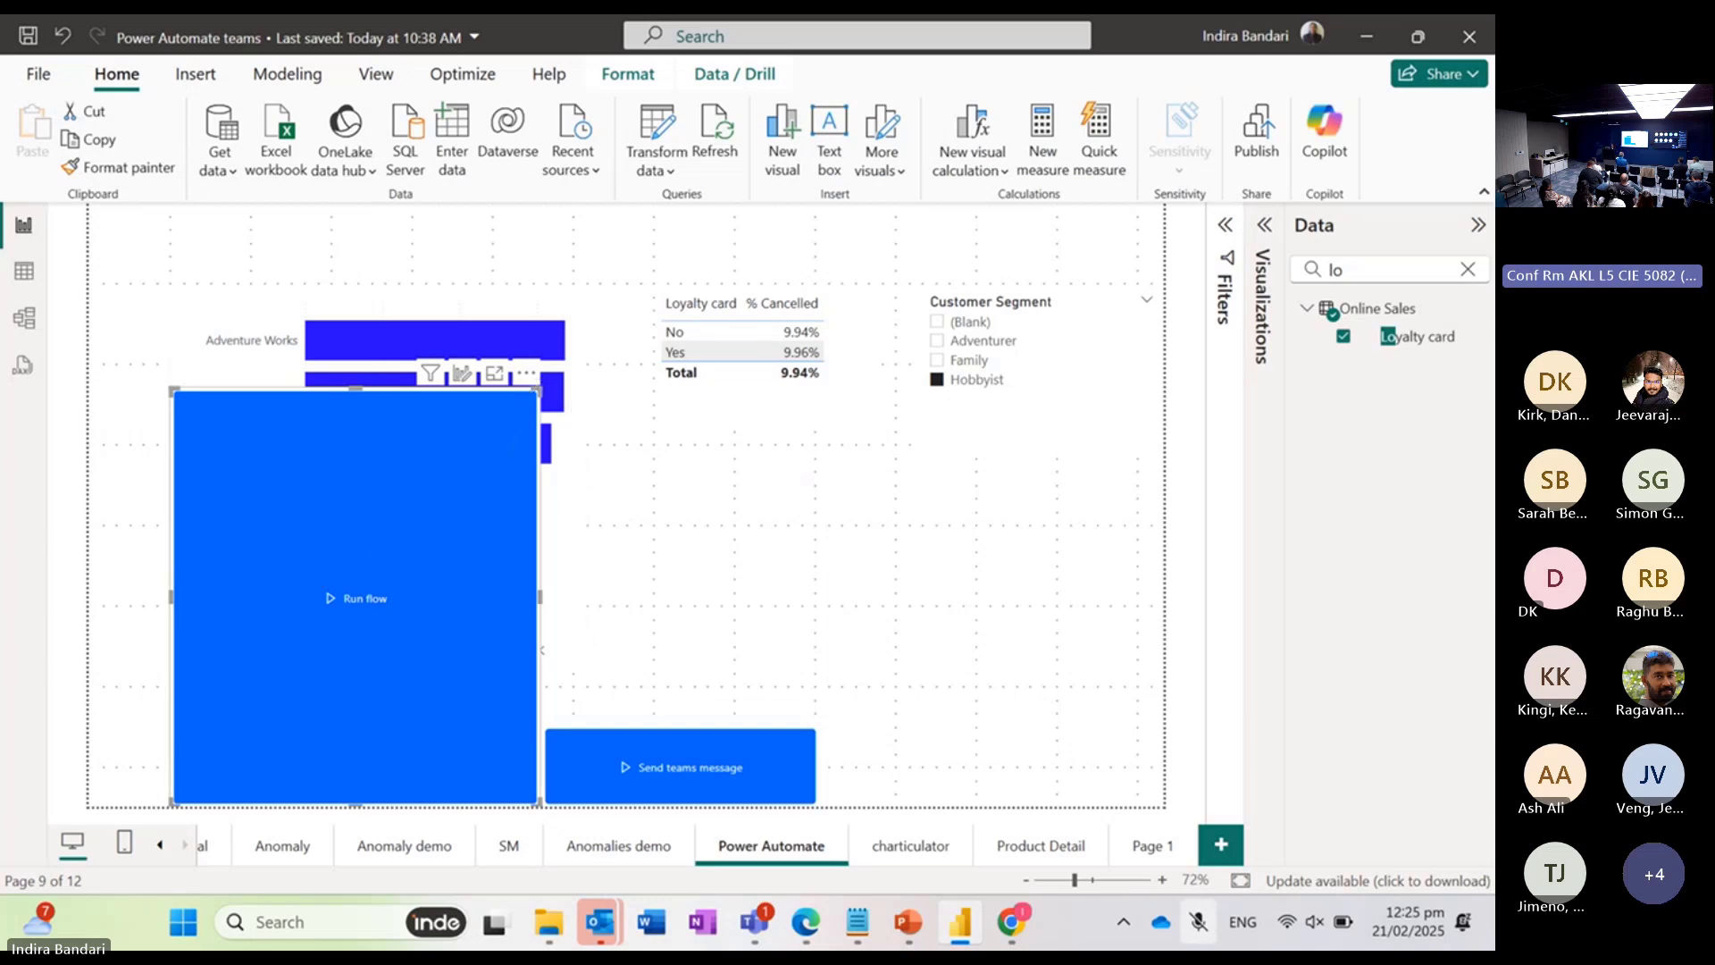
Step: Shrink the Run flow button and nudge it up and right into place below the bar chart, and clear the data field search
drag(539, 390, 377, 715)
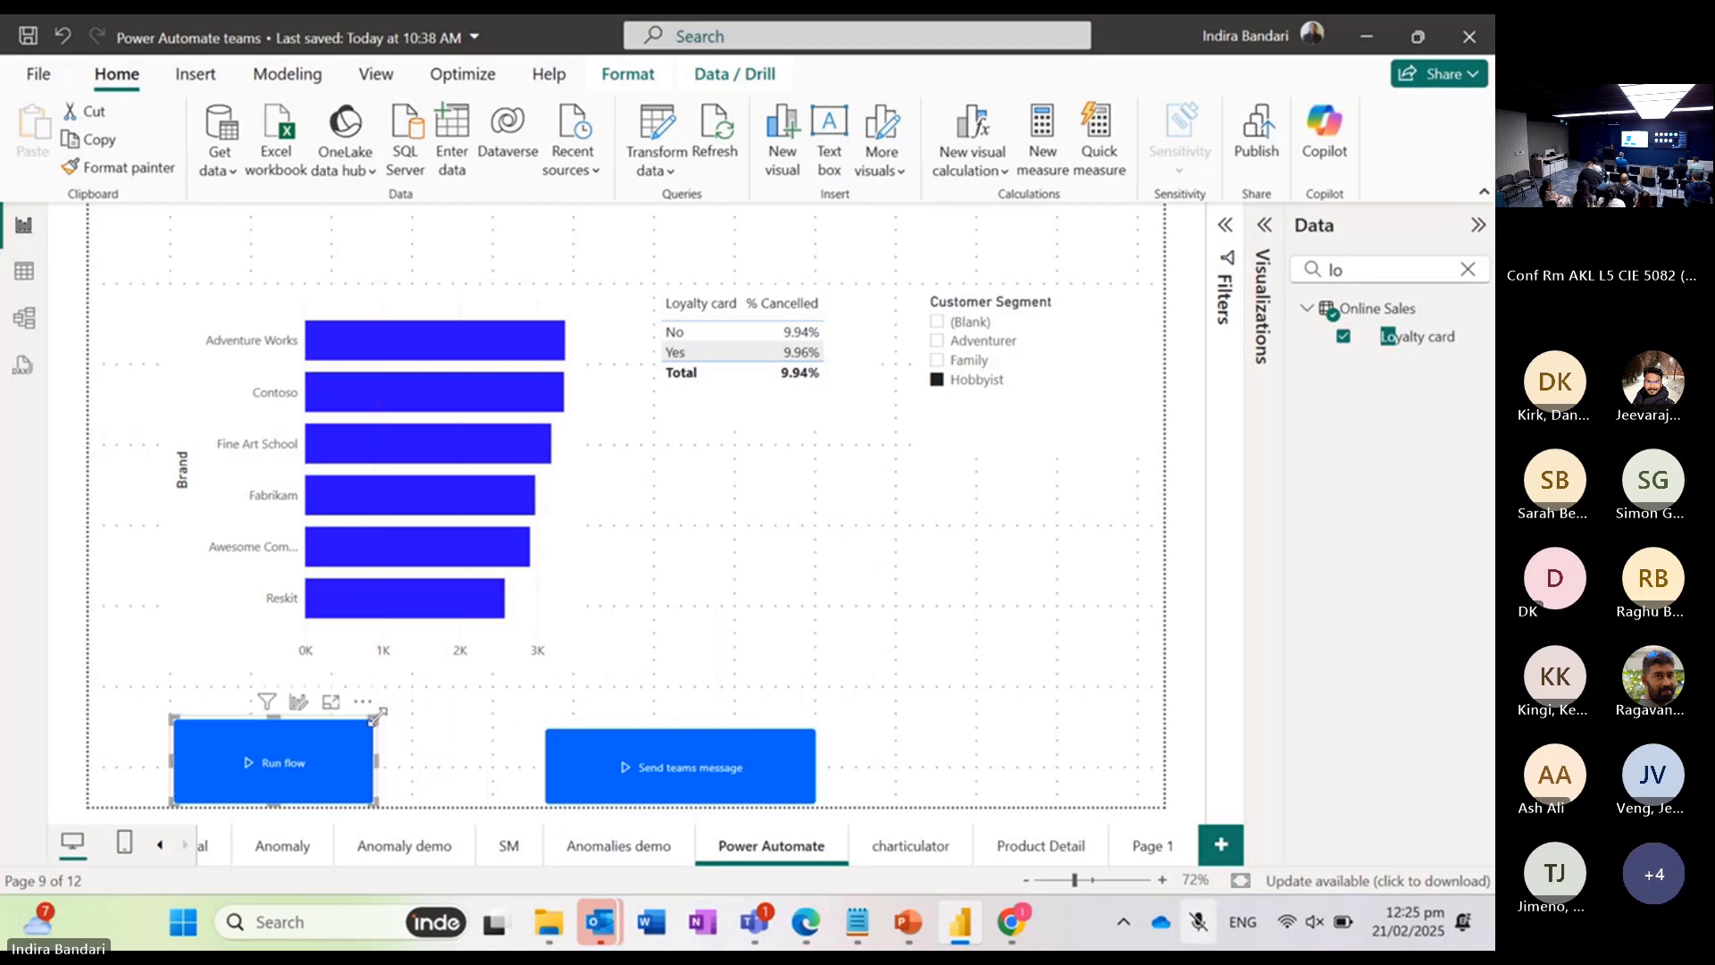
key(Up)
key(Up)
key(Up)
key(Up)
key(Up)
key(Up)
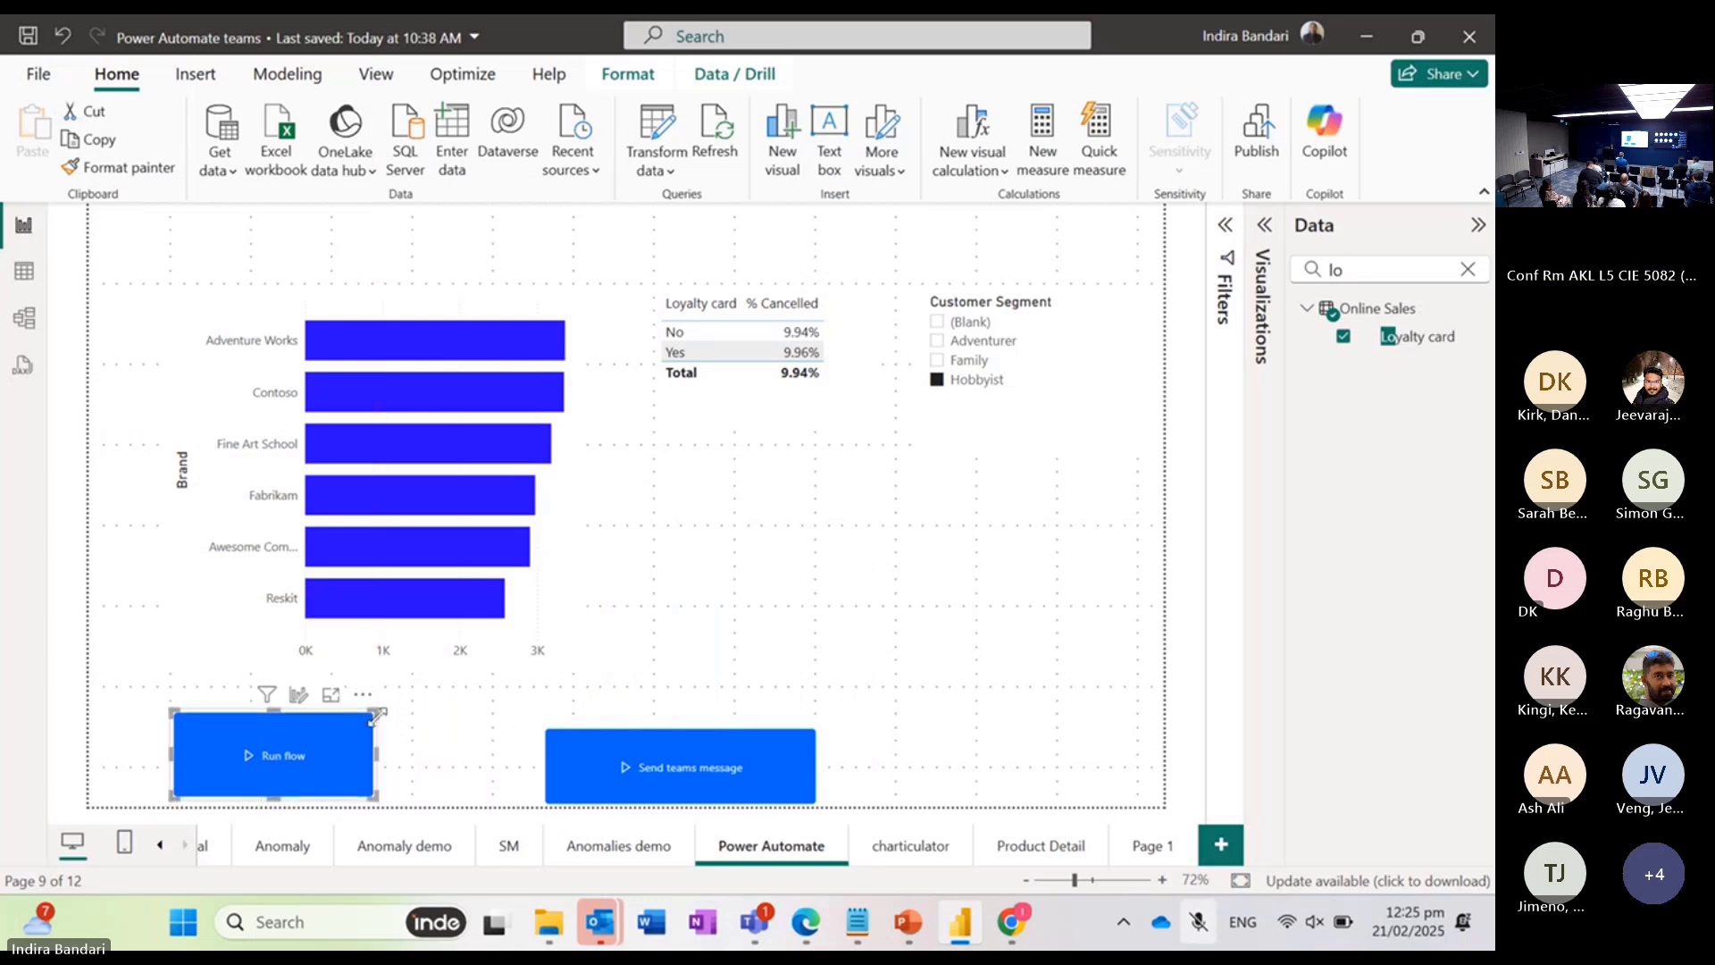
key(Right)
key(Right)
key(Right)
key(Right)
key(Right)
key(Right)
key(Right)
key(Right)
key(Right)
key(Right)
key(Right)
key(Right)
key(Right)
key(Right)
key(Right)
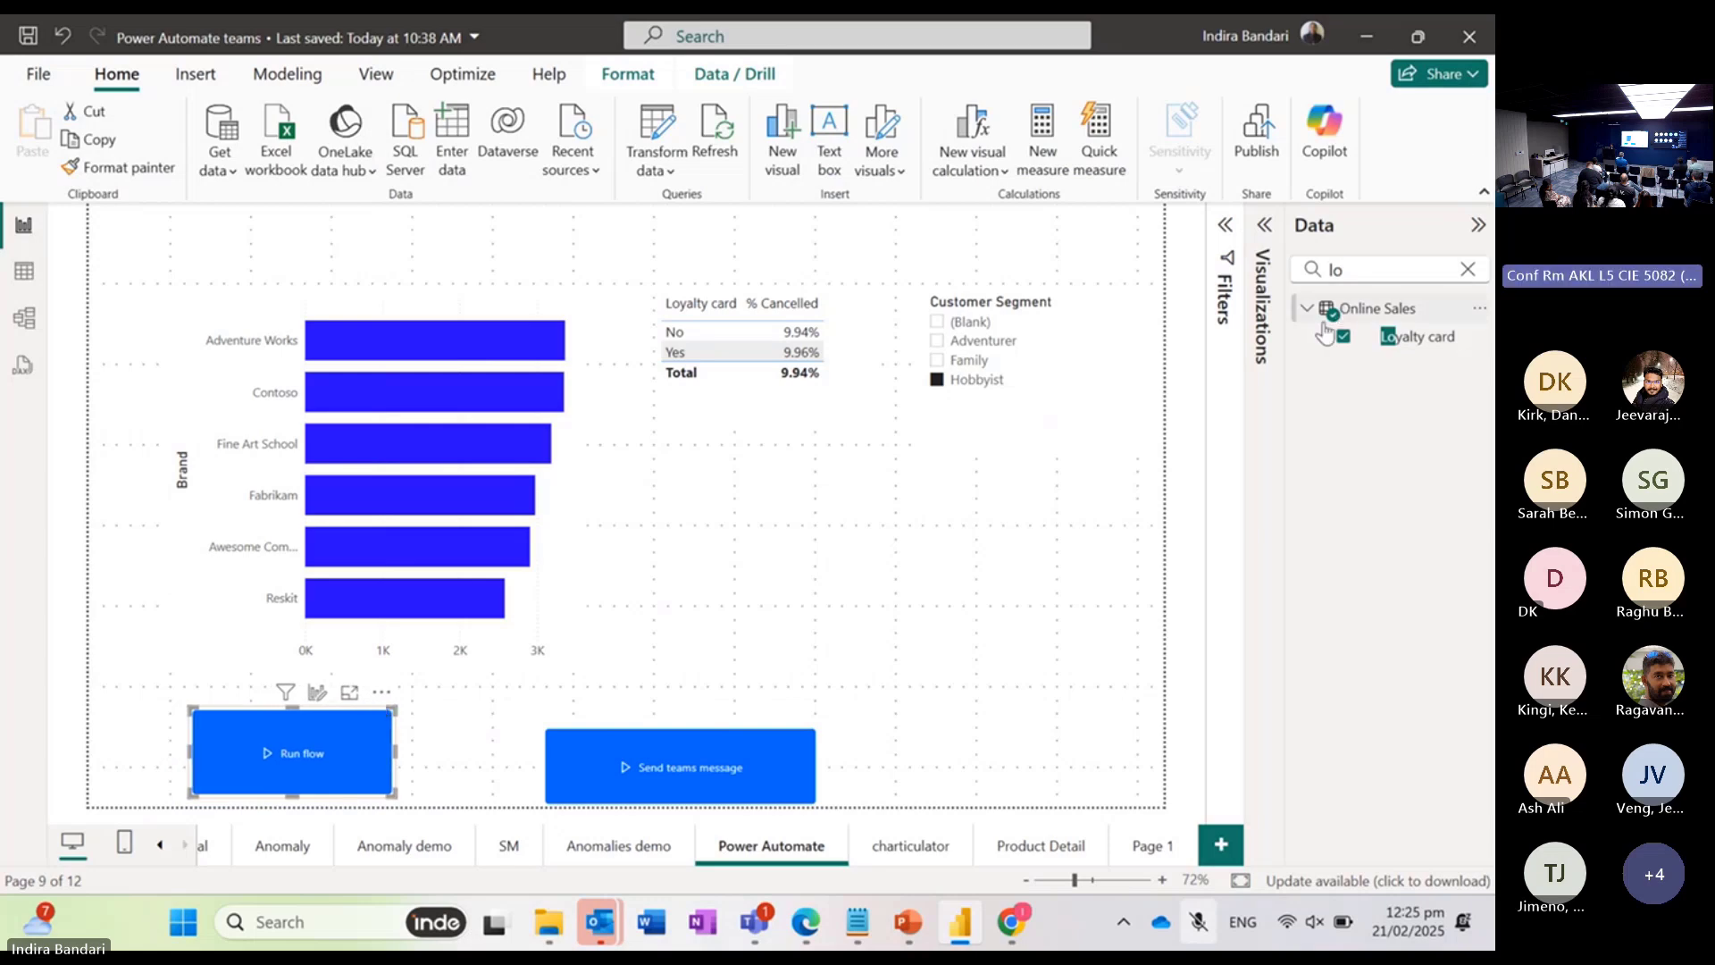
double_click(1338, 268)
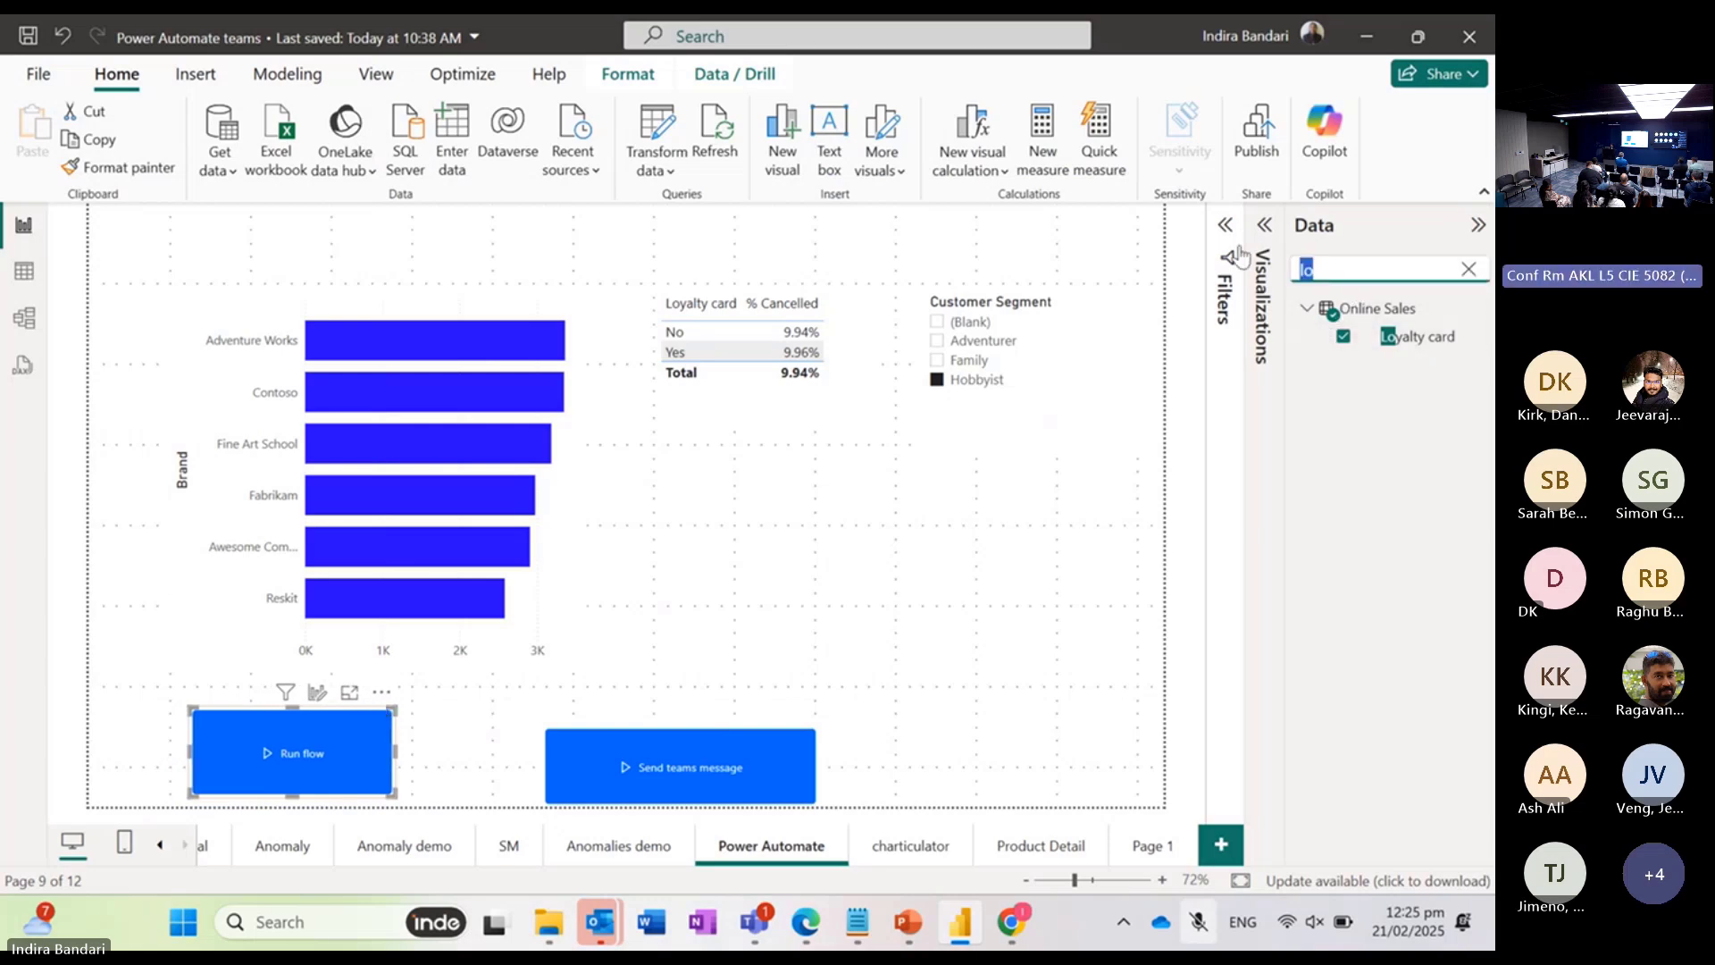
key(BackSpace)
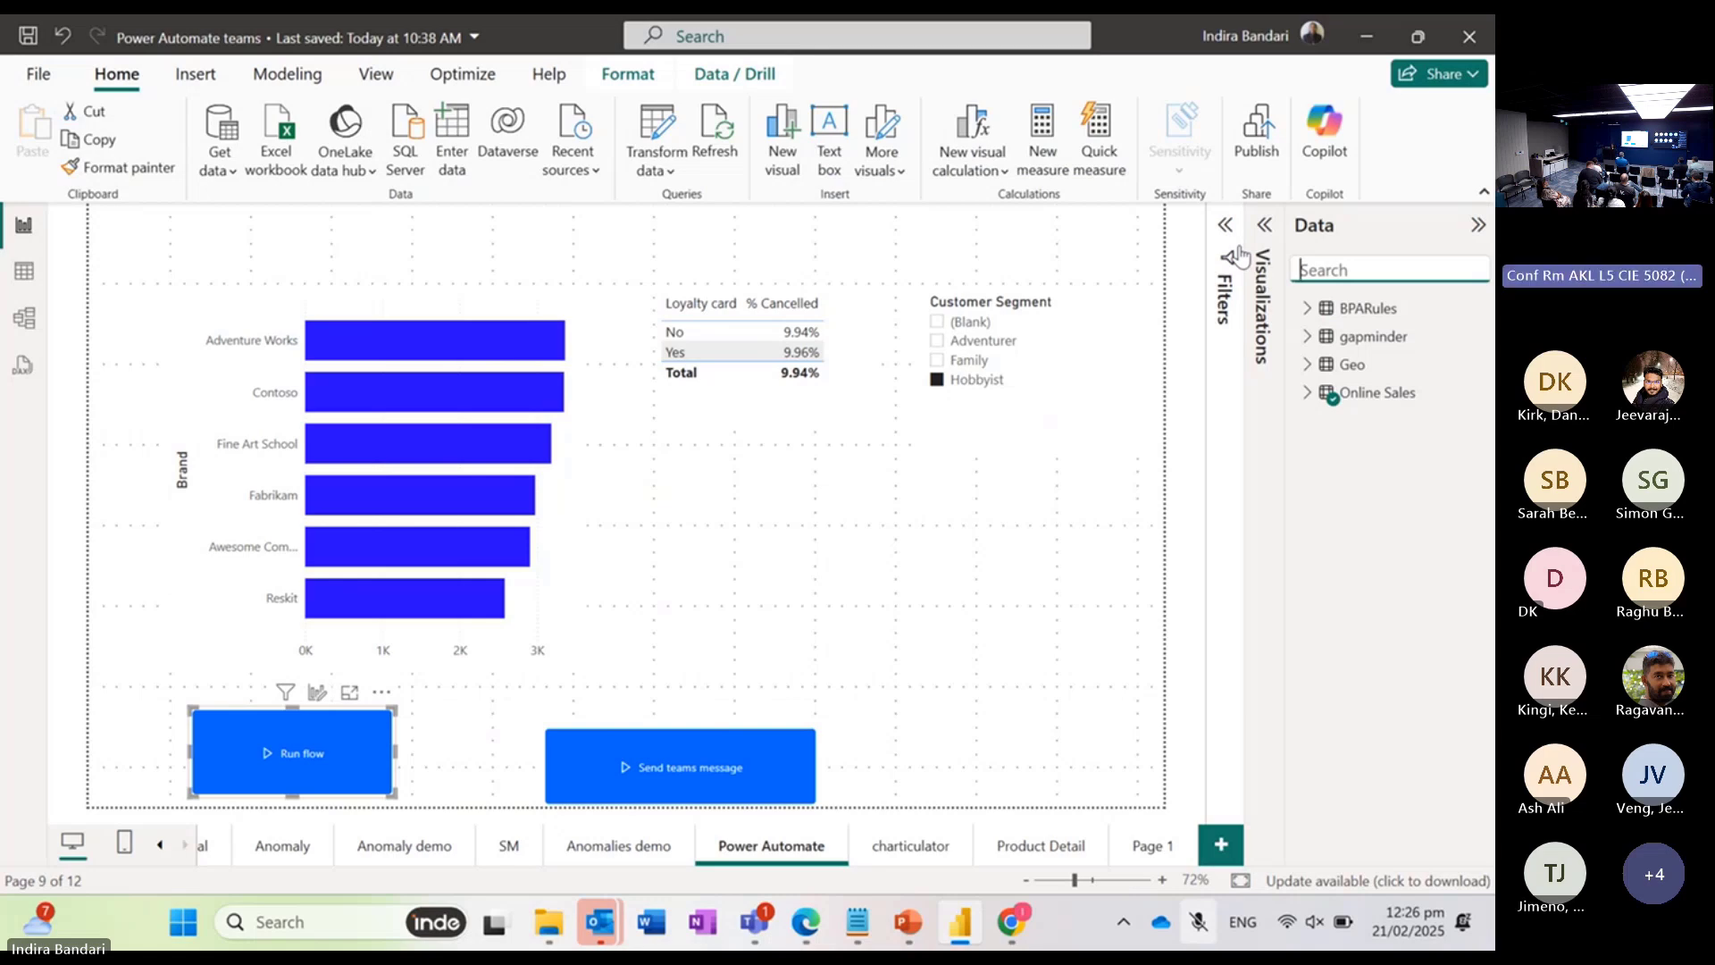
Step: Change the Run flow button's text to "Send teams message for lyalty"
click(1261, 277)
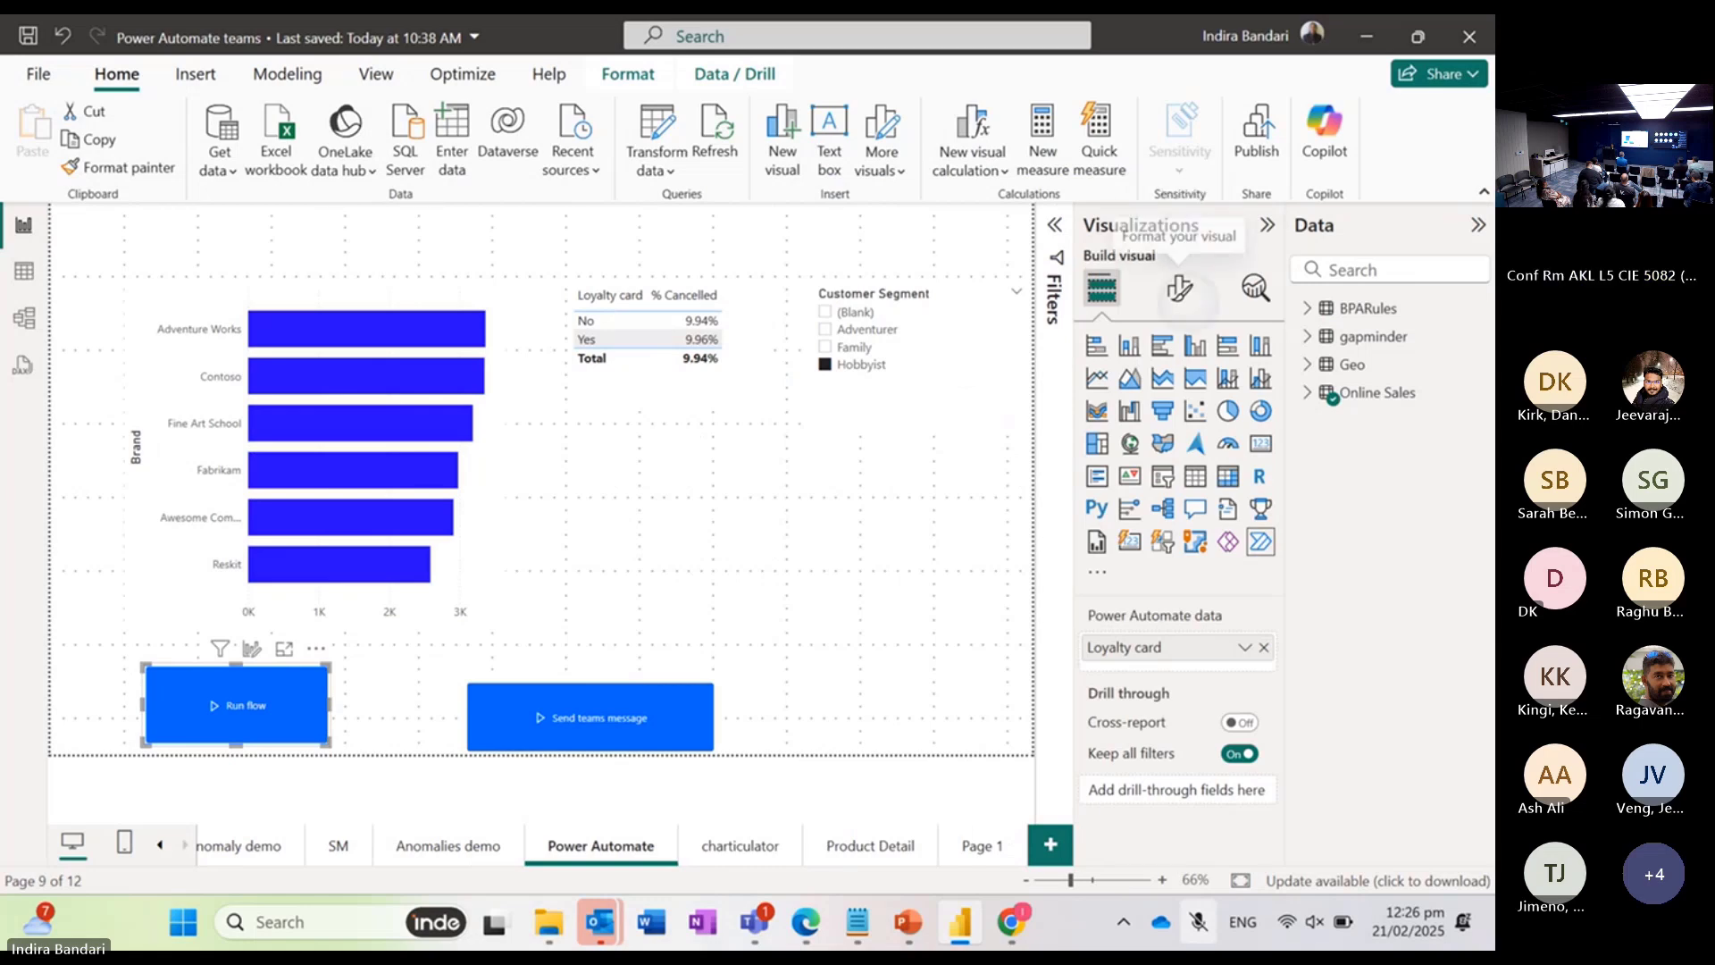
click(1179, 288)
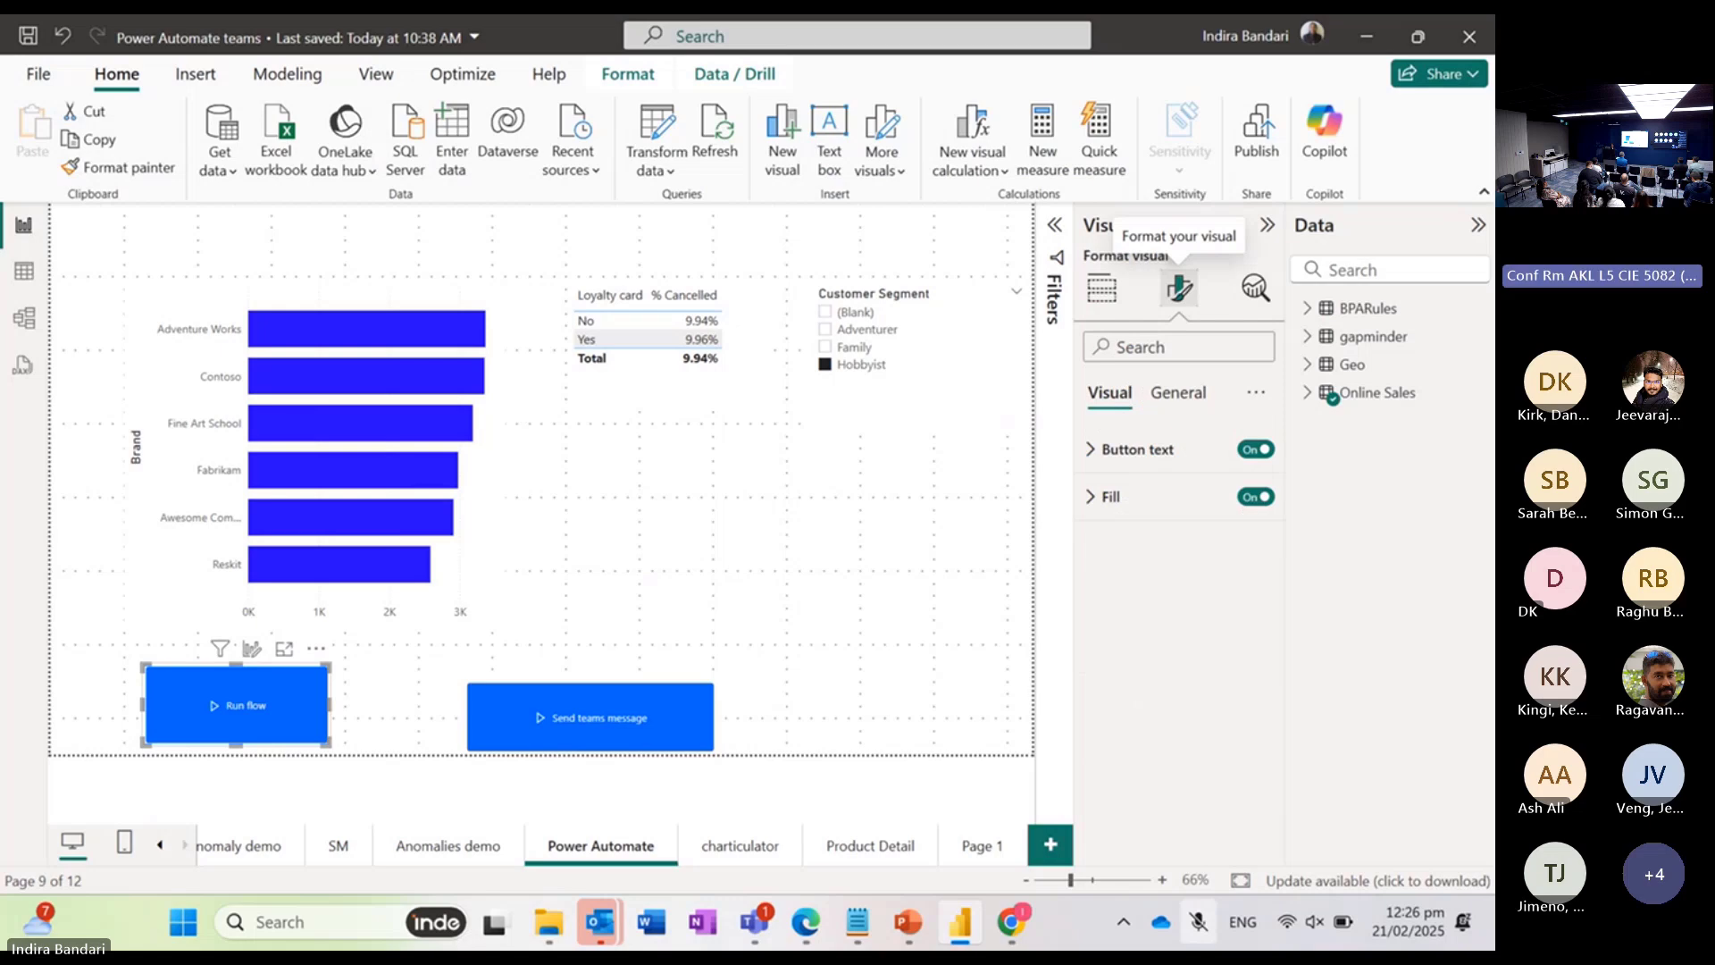
click(1127, 450)
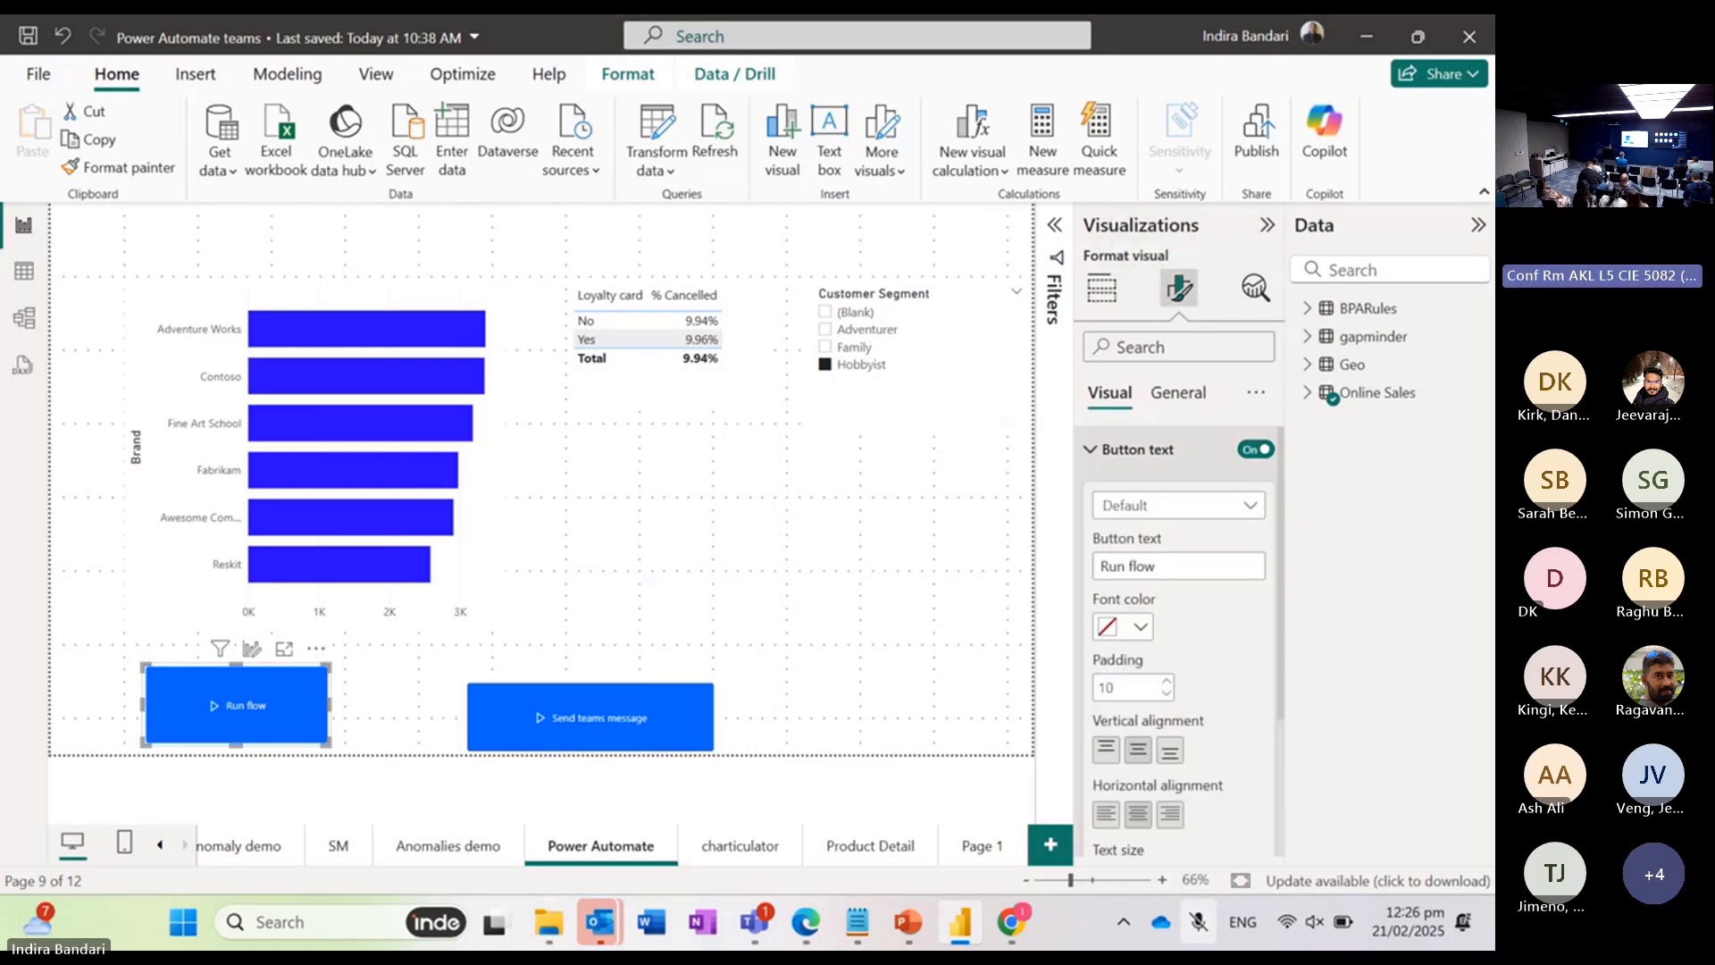
click(1152, 568)
key(BackSpace)
key(BackSpace)
key(BackSpace)
key(BackSpace)
key(BackSpace)
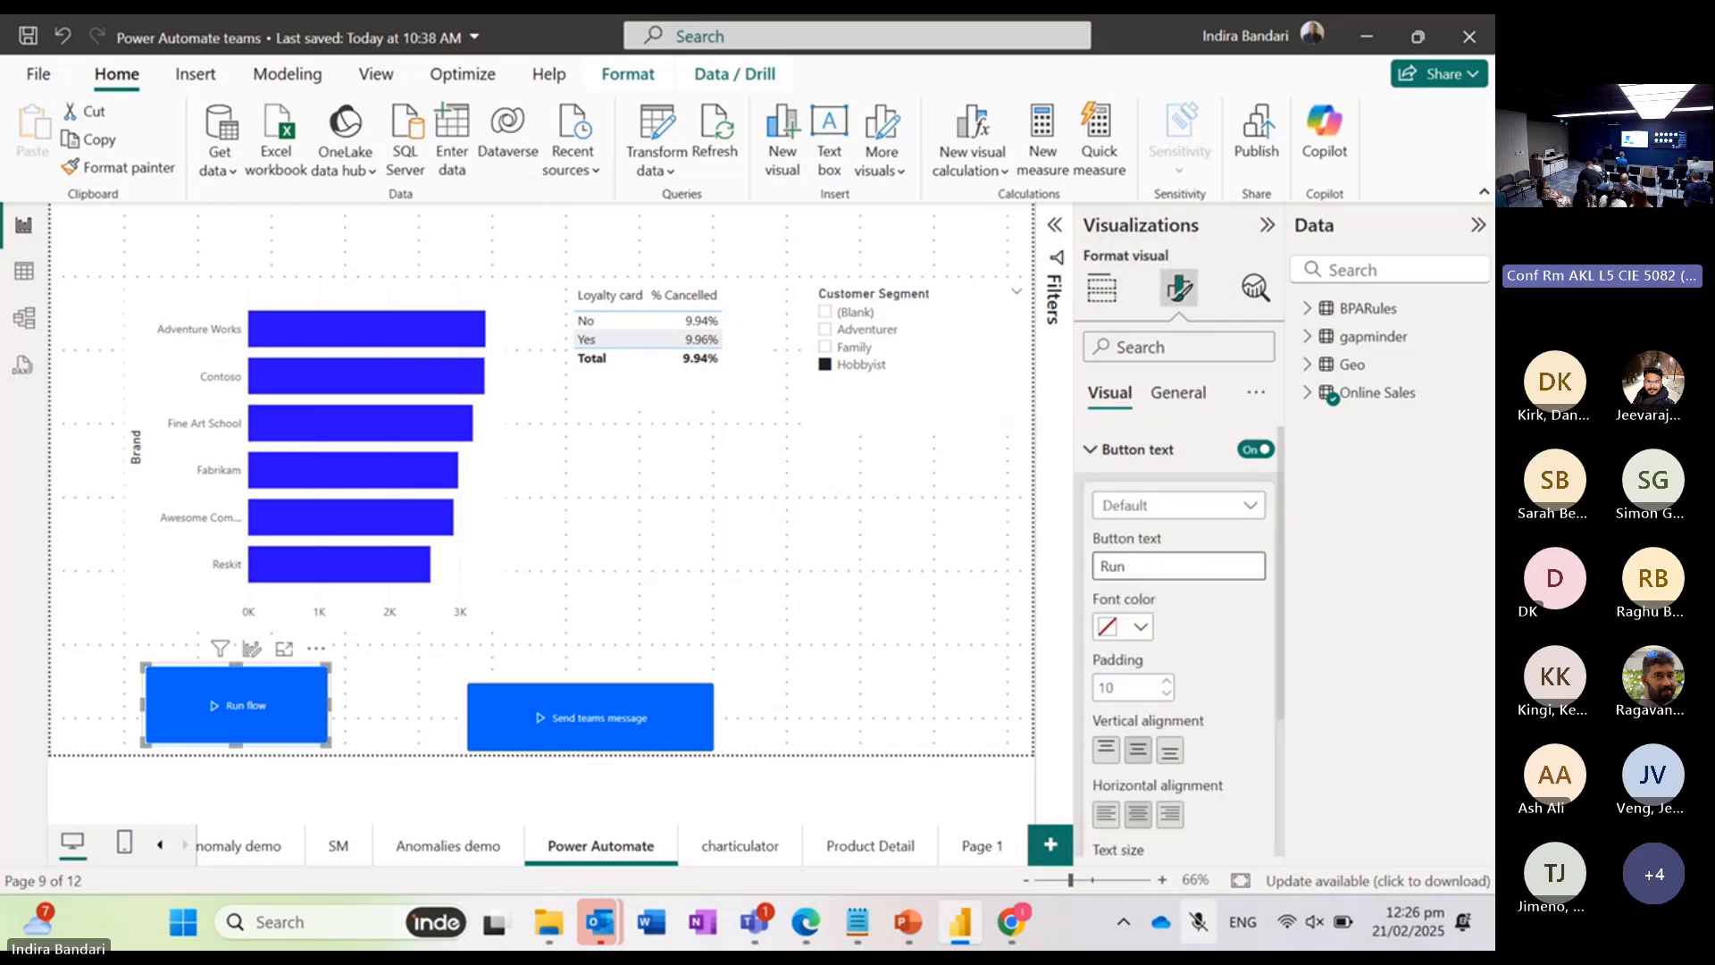
key(BackSpace)
key(BackSpace)
key(BackSpace)
text(Send teams)
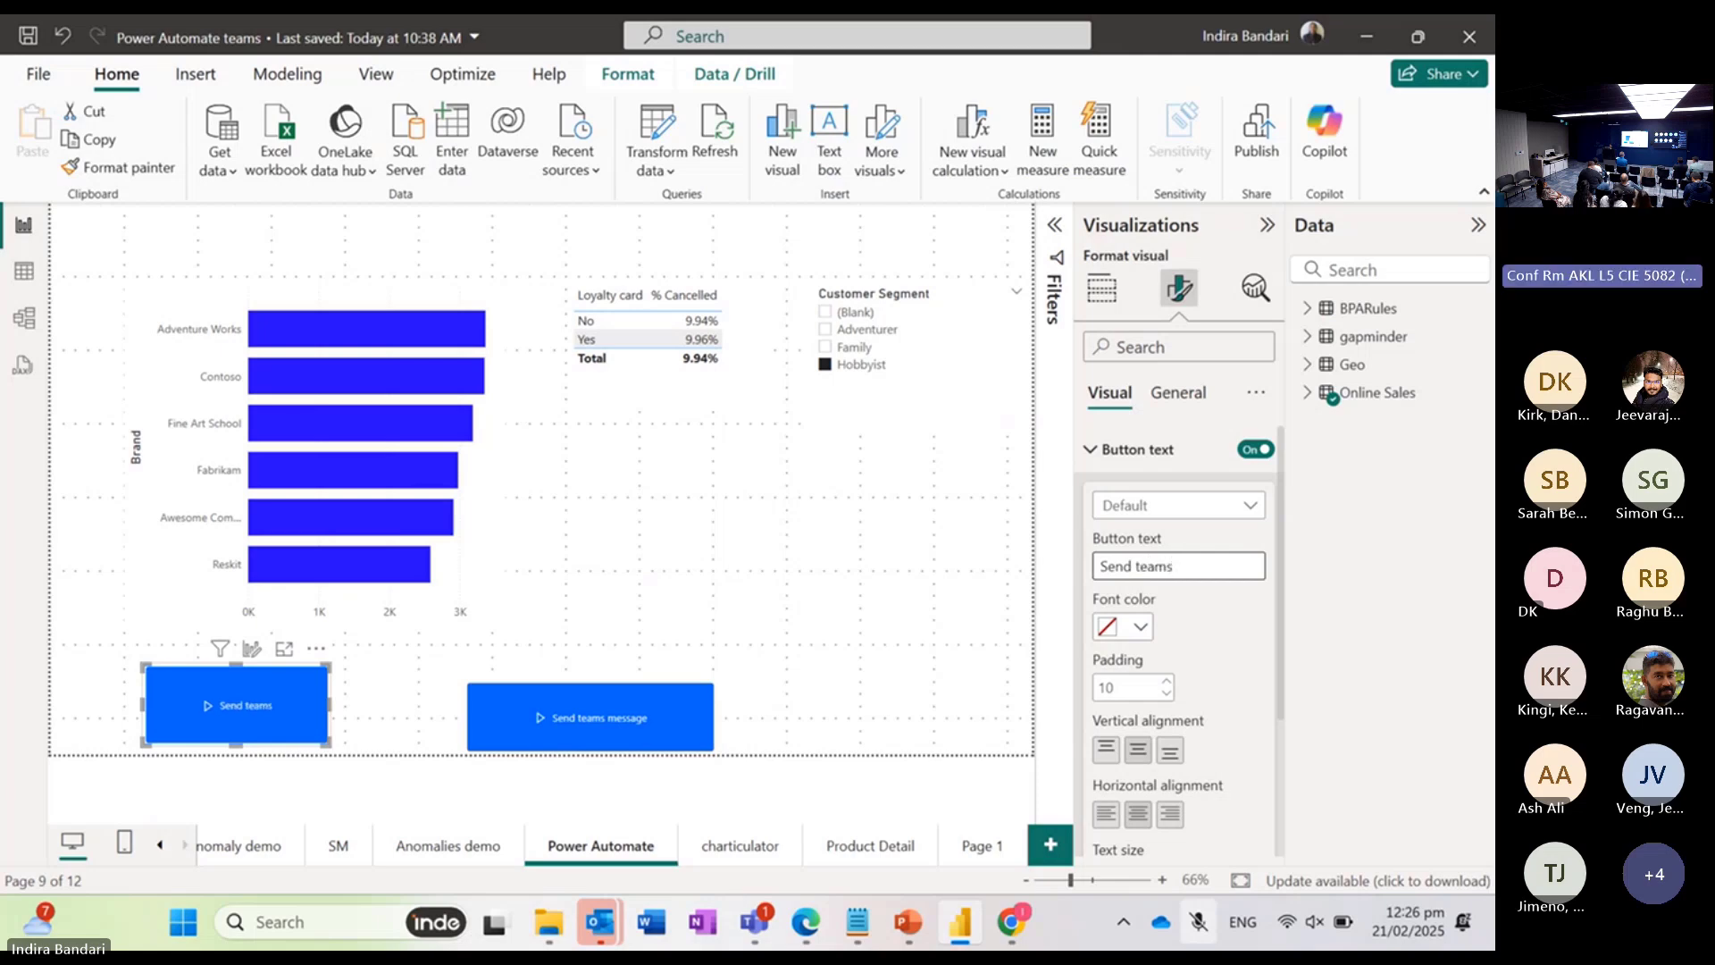
text( message)
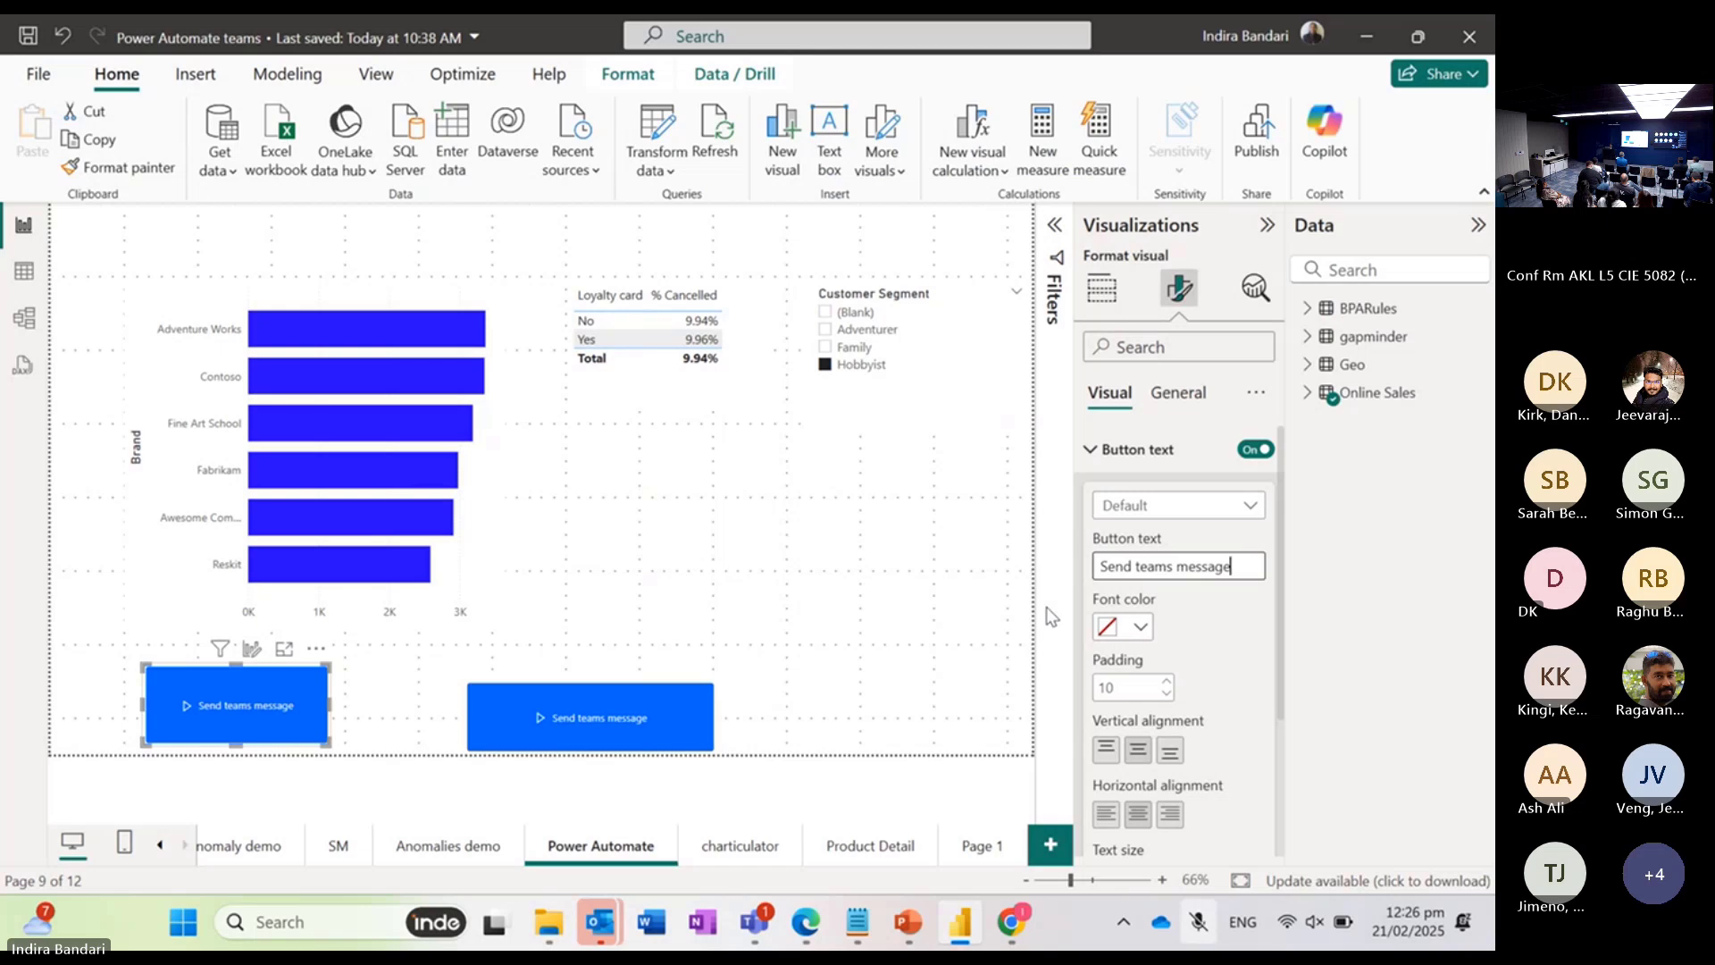
text(for ly)
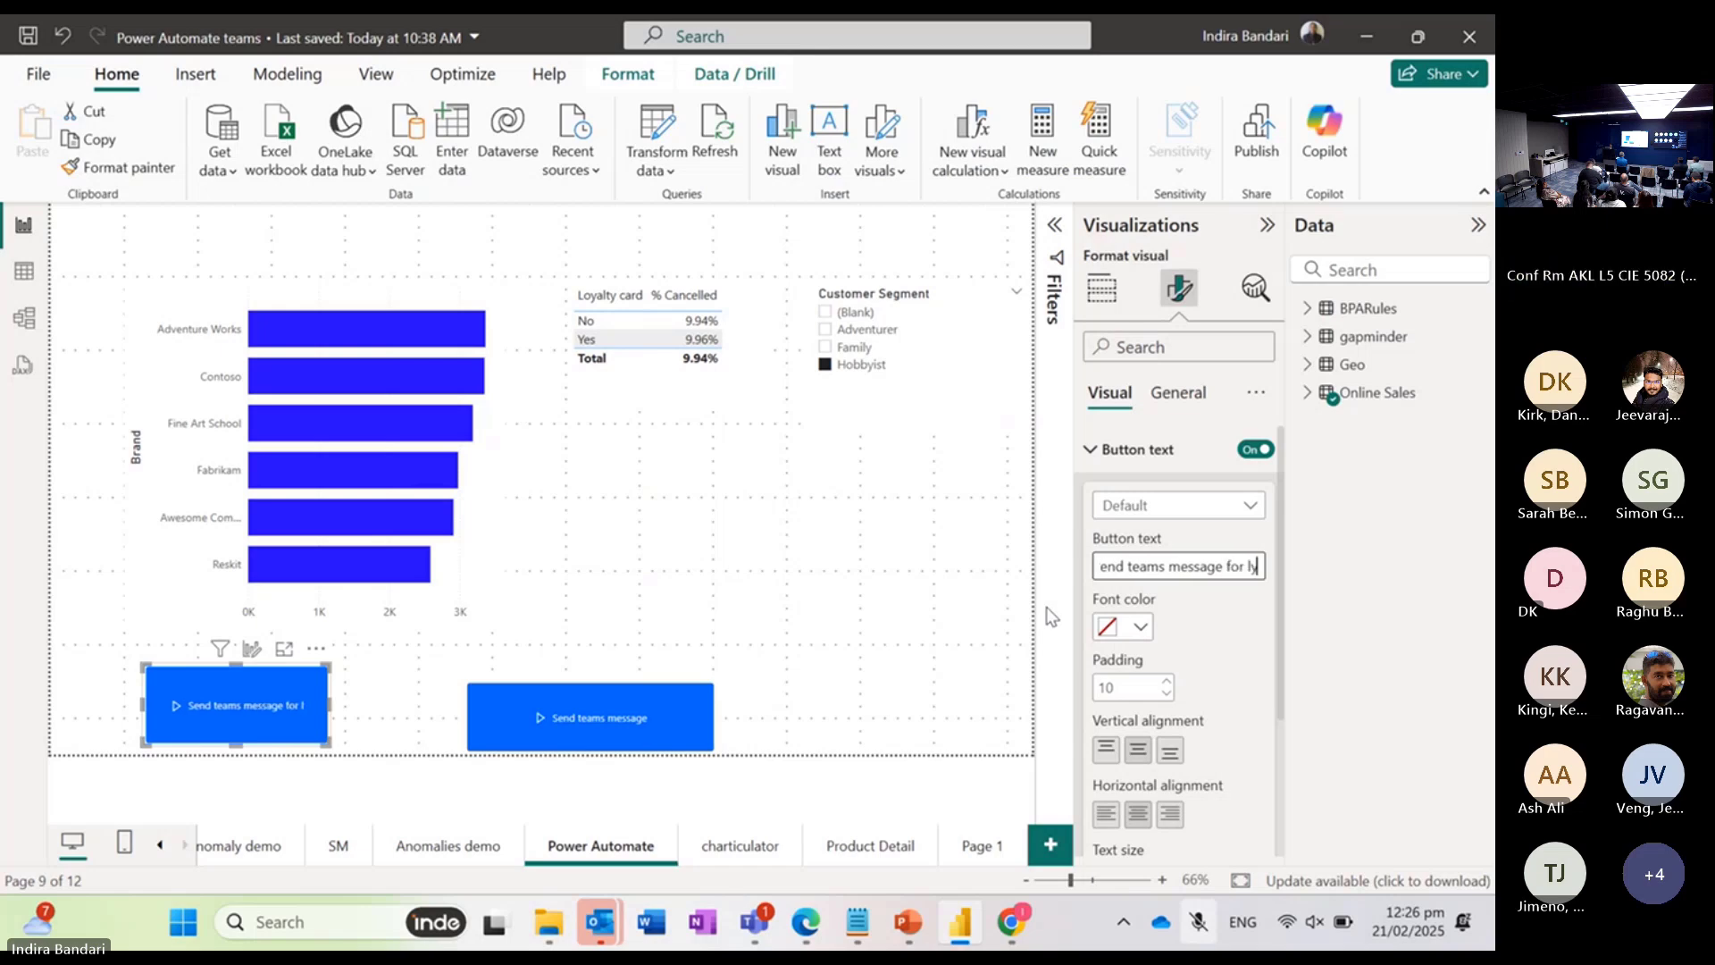
text(alty)
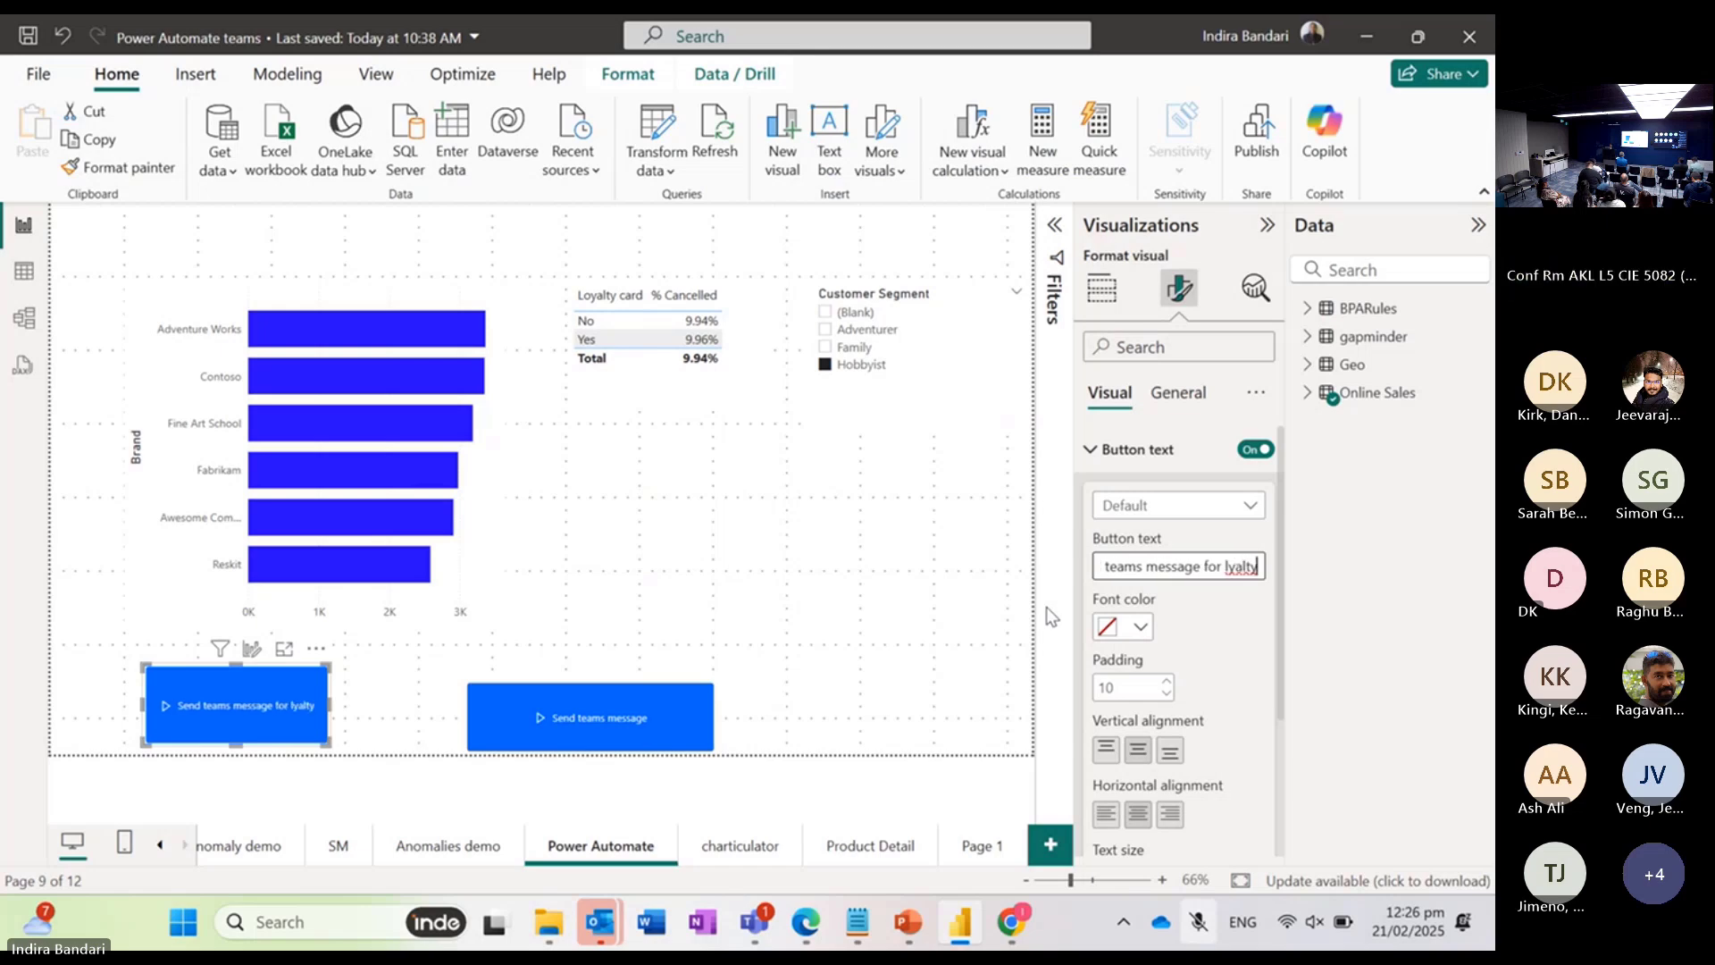
Step: Set the new flow button's text size to 11 pt
scroll(1179, 643, down, 2)
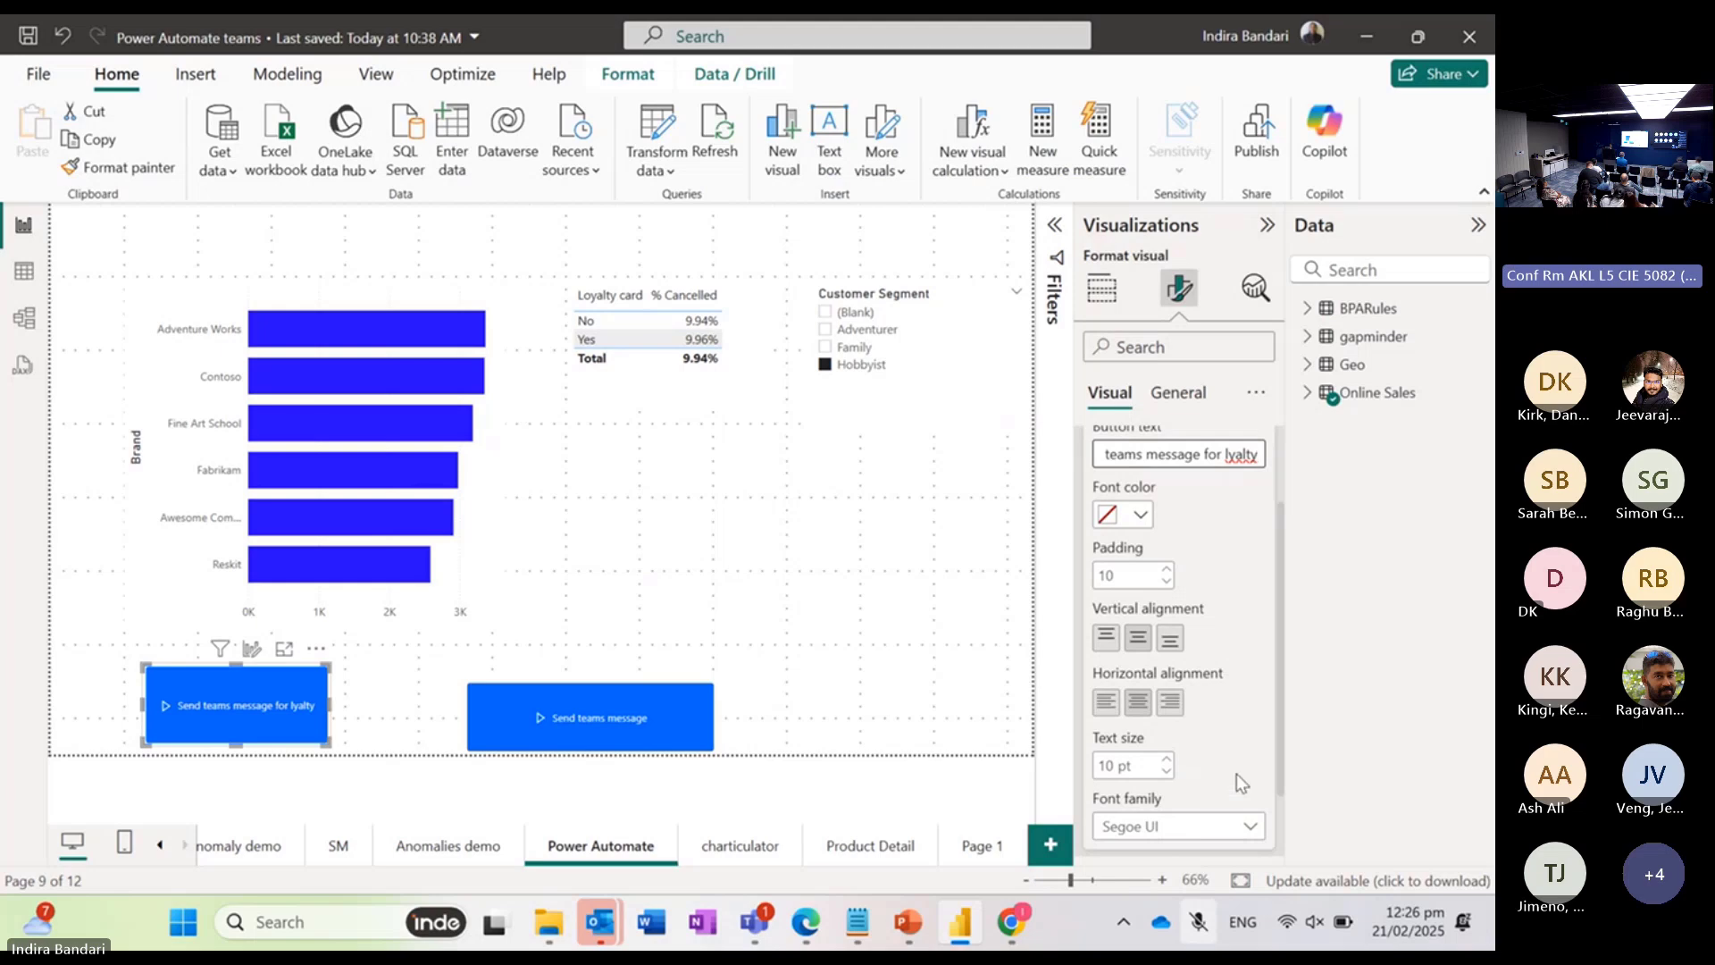
scroll(1236, 773, down, 1)
click(1167, 671)
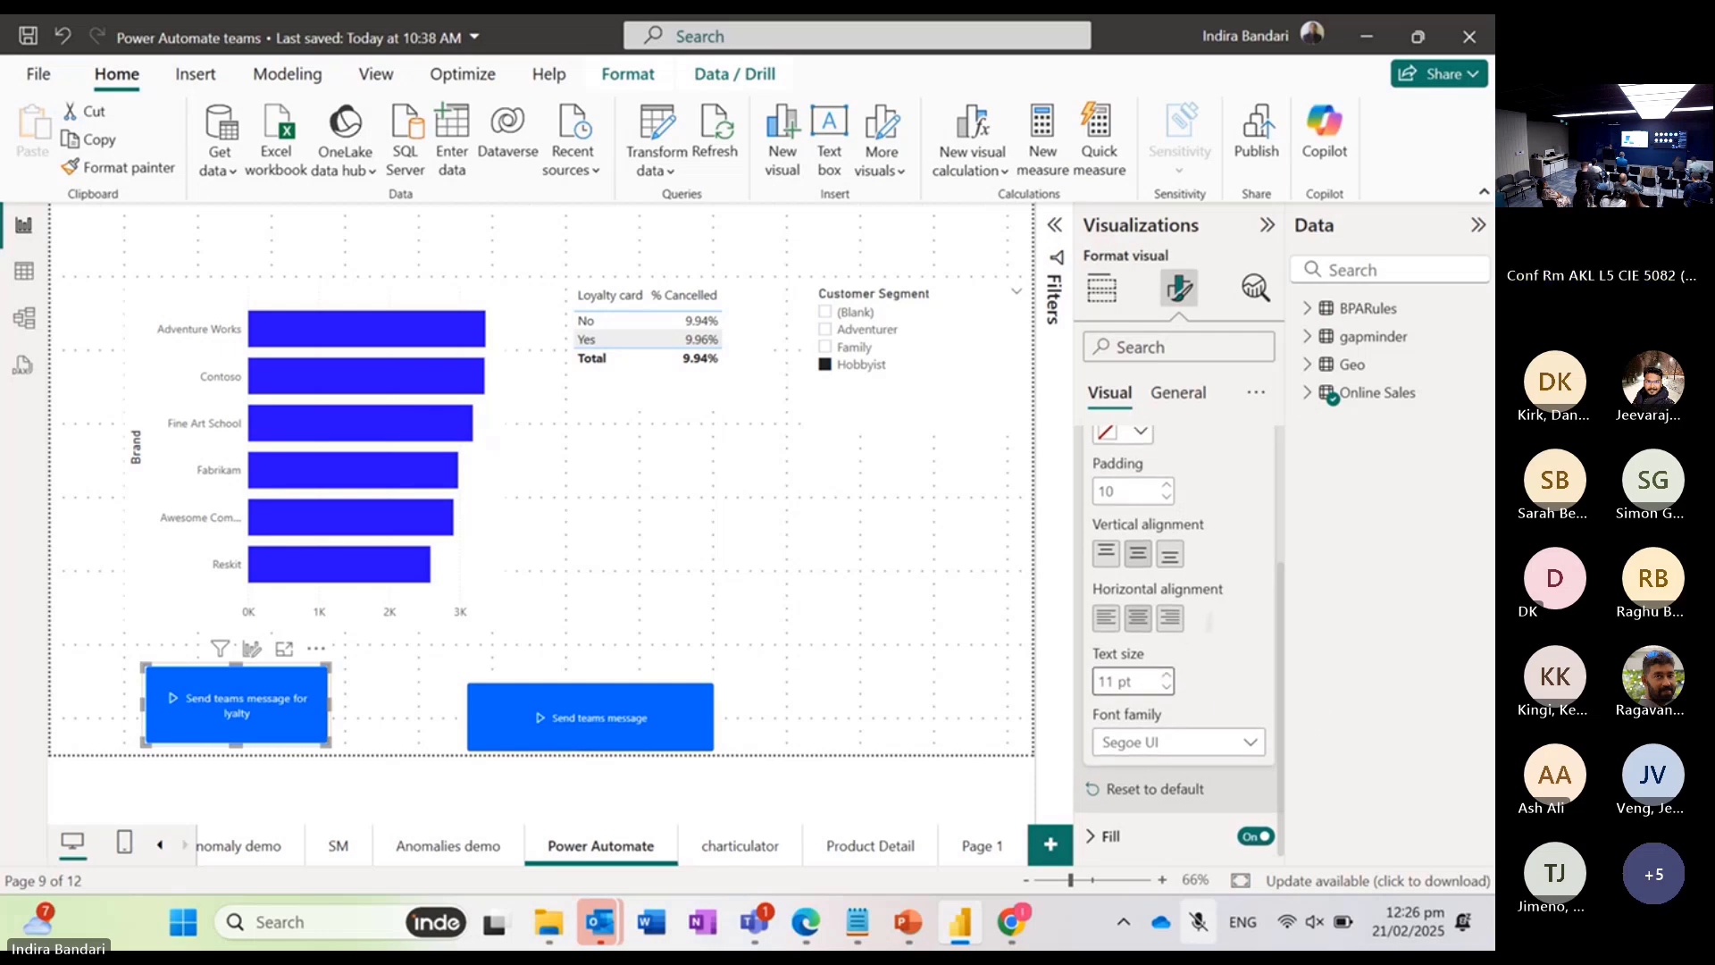
Step: Set the background fill of the "Send teams message for lyalty" button to dark red
scroll(1238, 726, up, 3)
click(1091, 450)
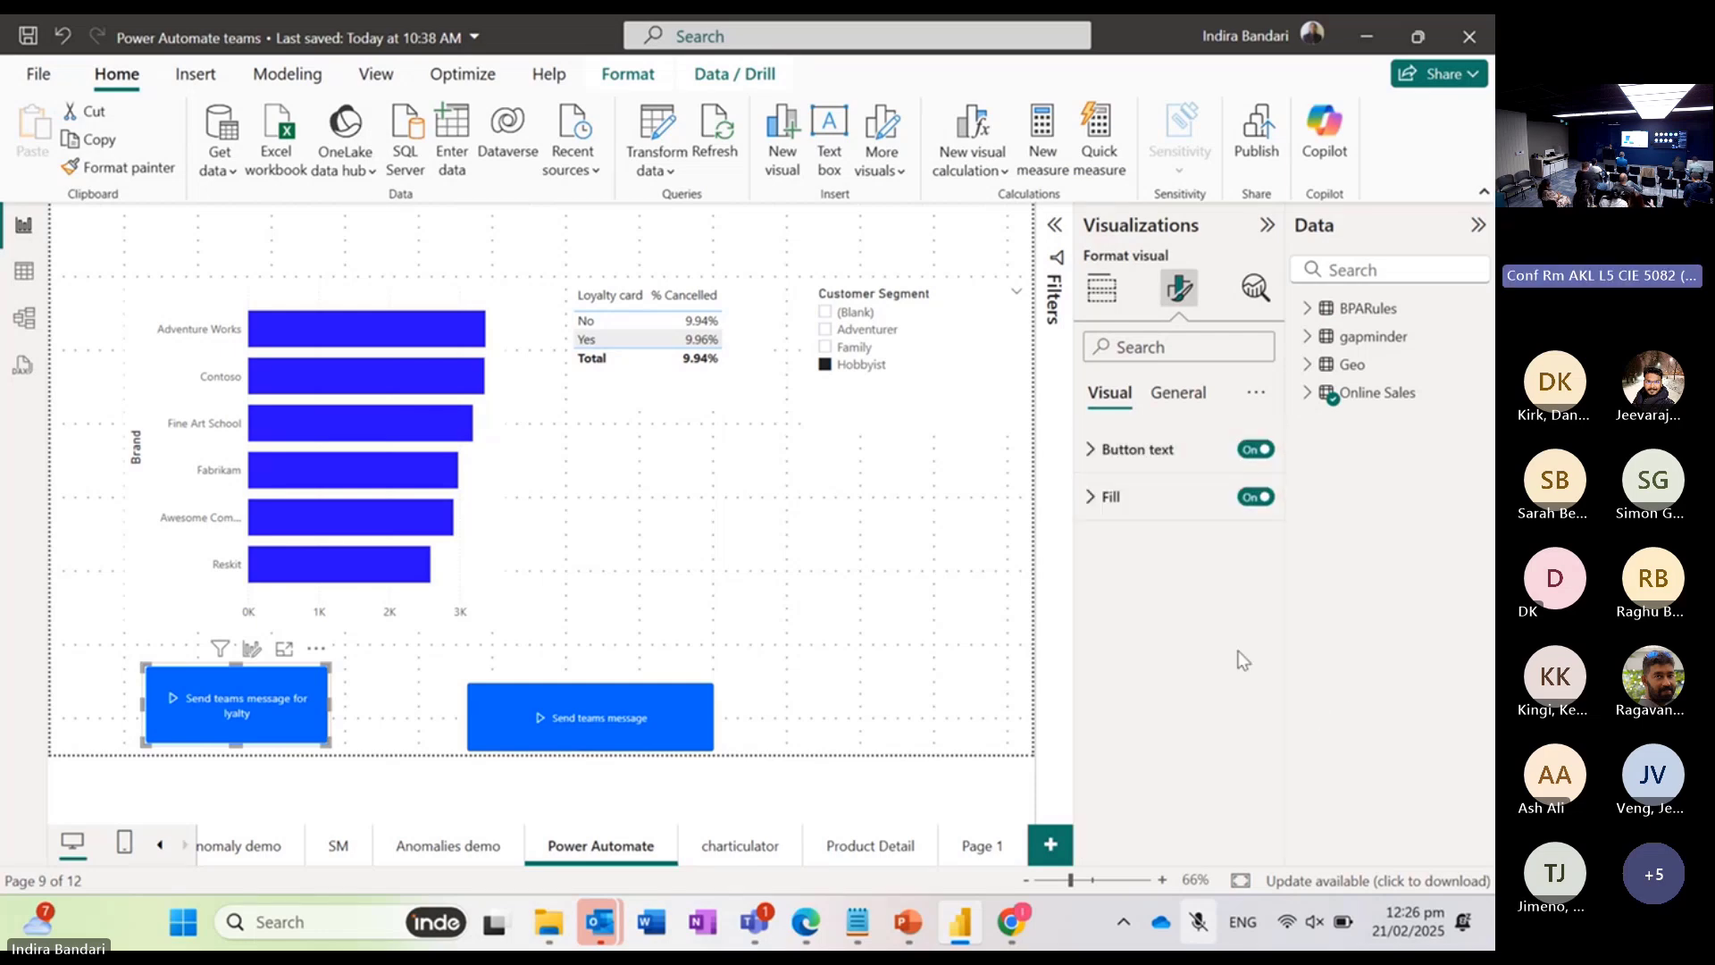
click(1095, 498)
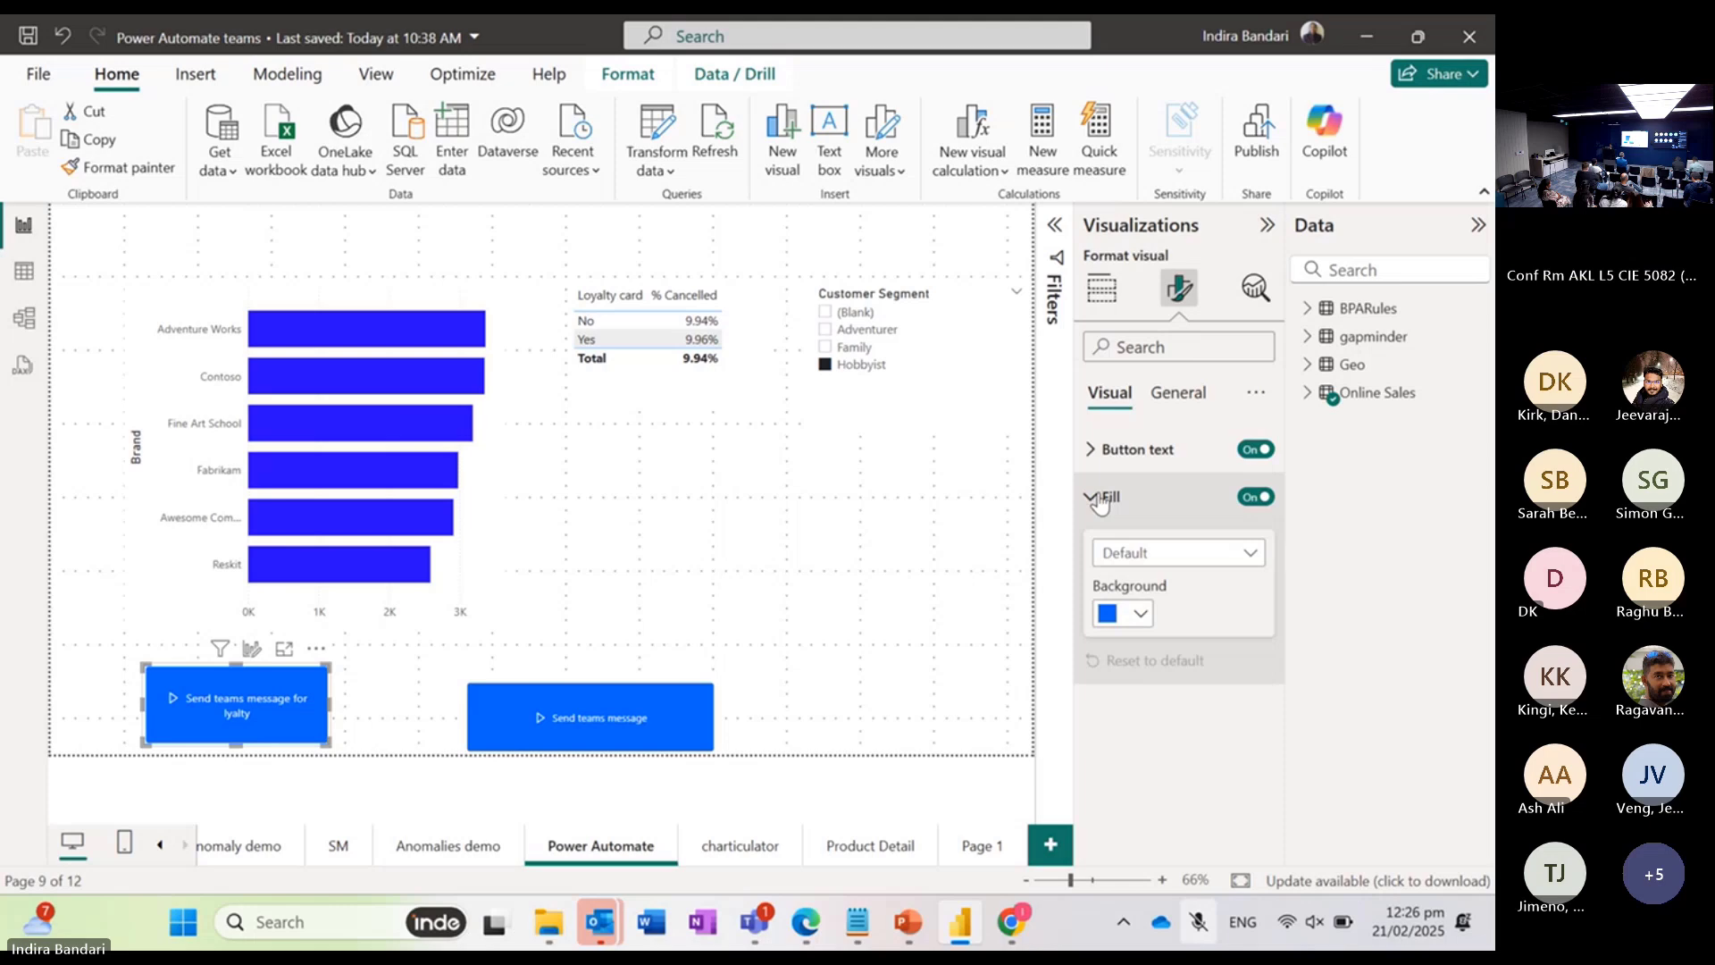
click(1141, 614)
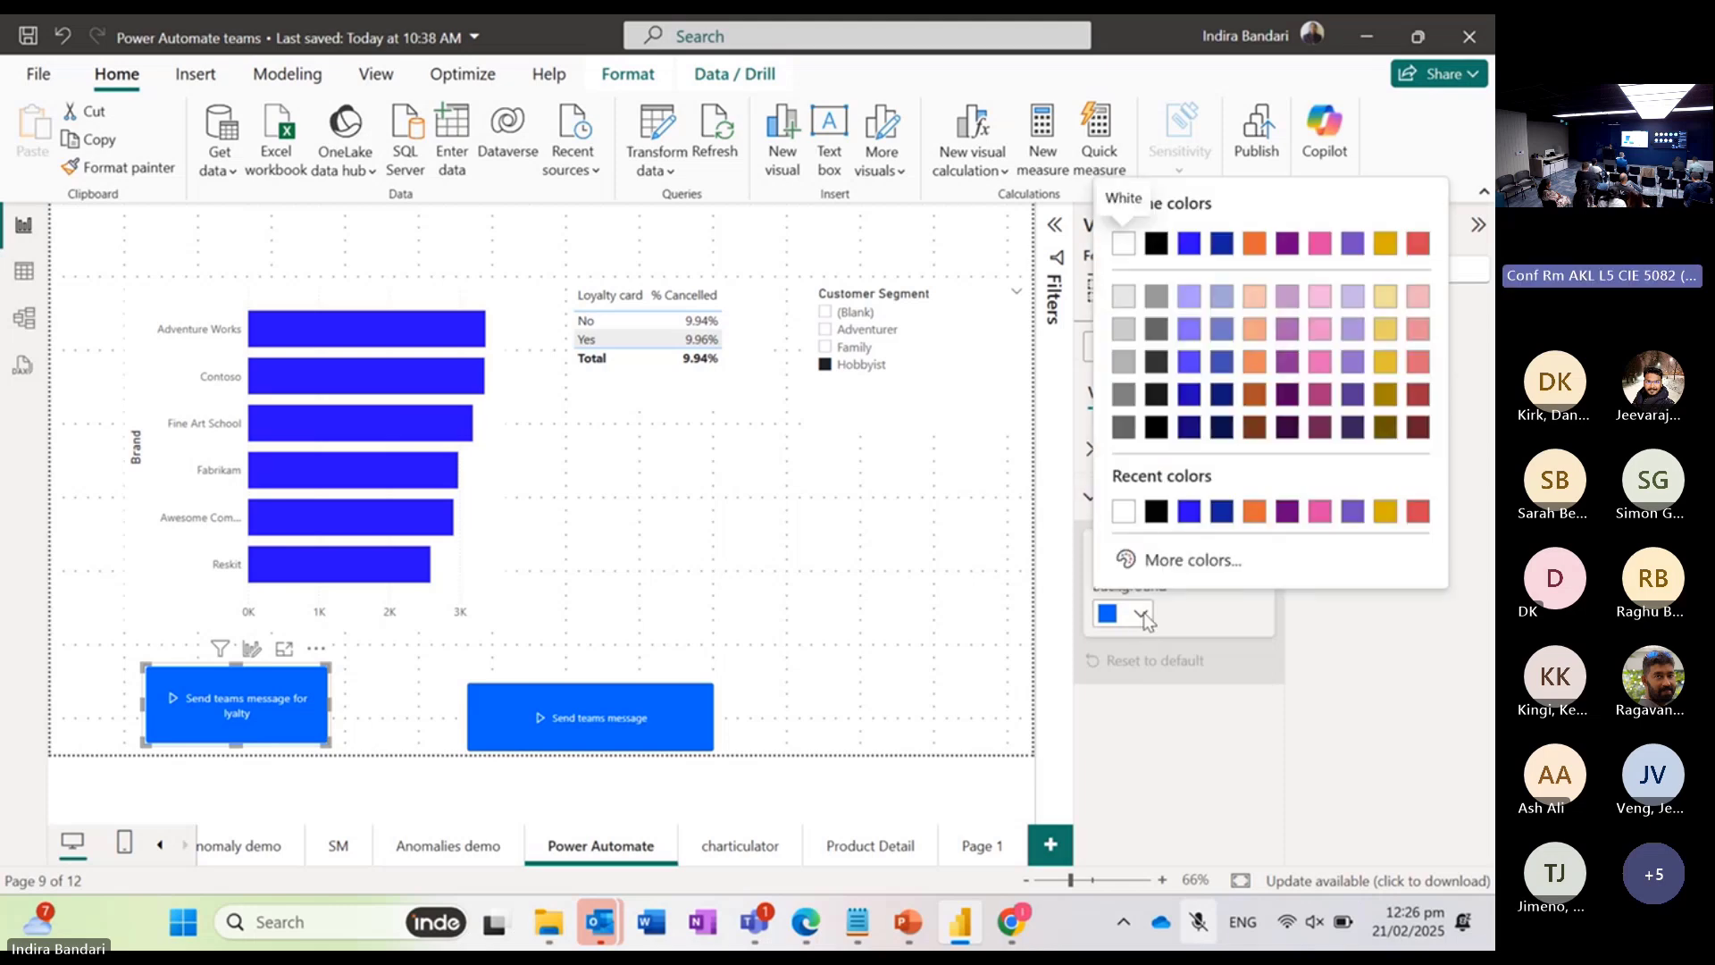
click(1256, 300)
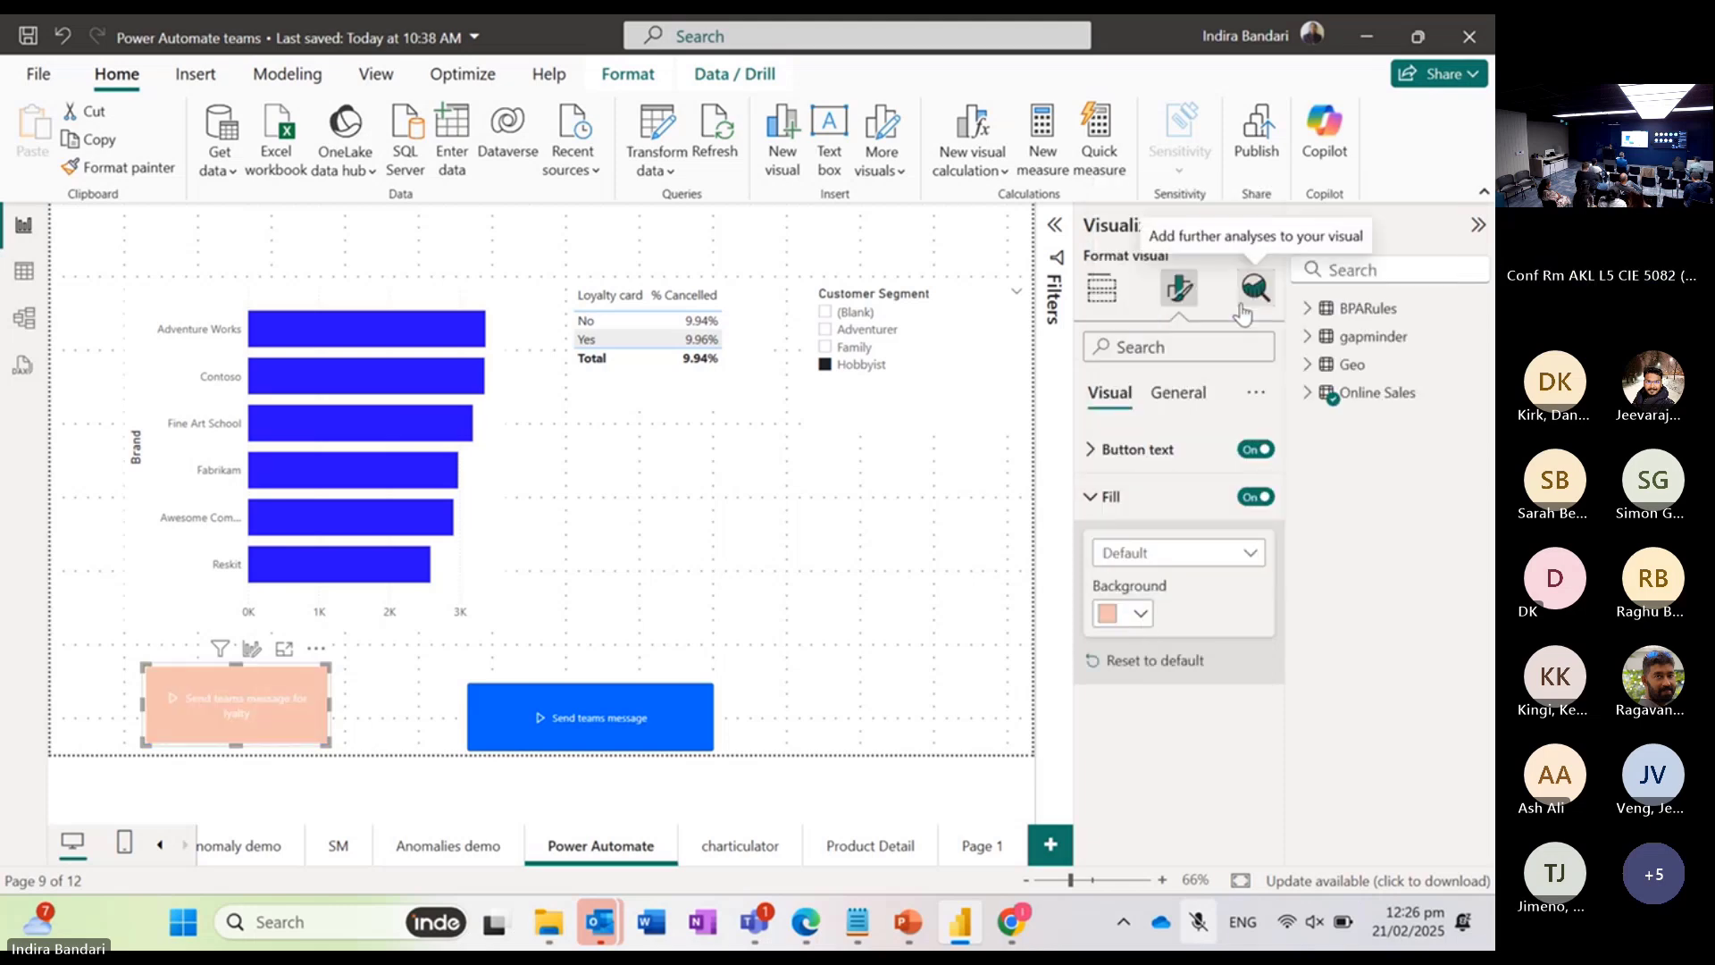
click(1141, 613)
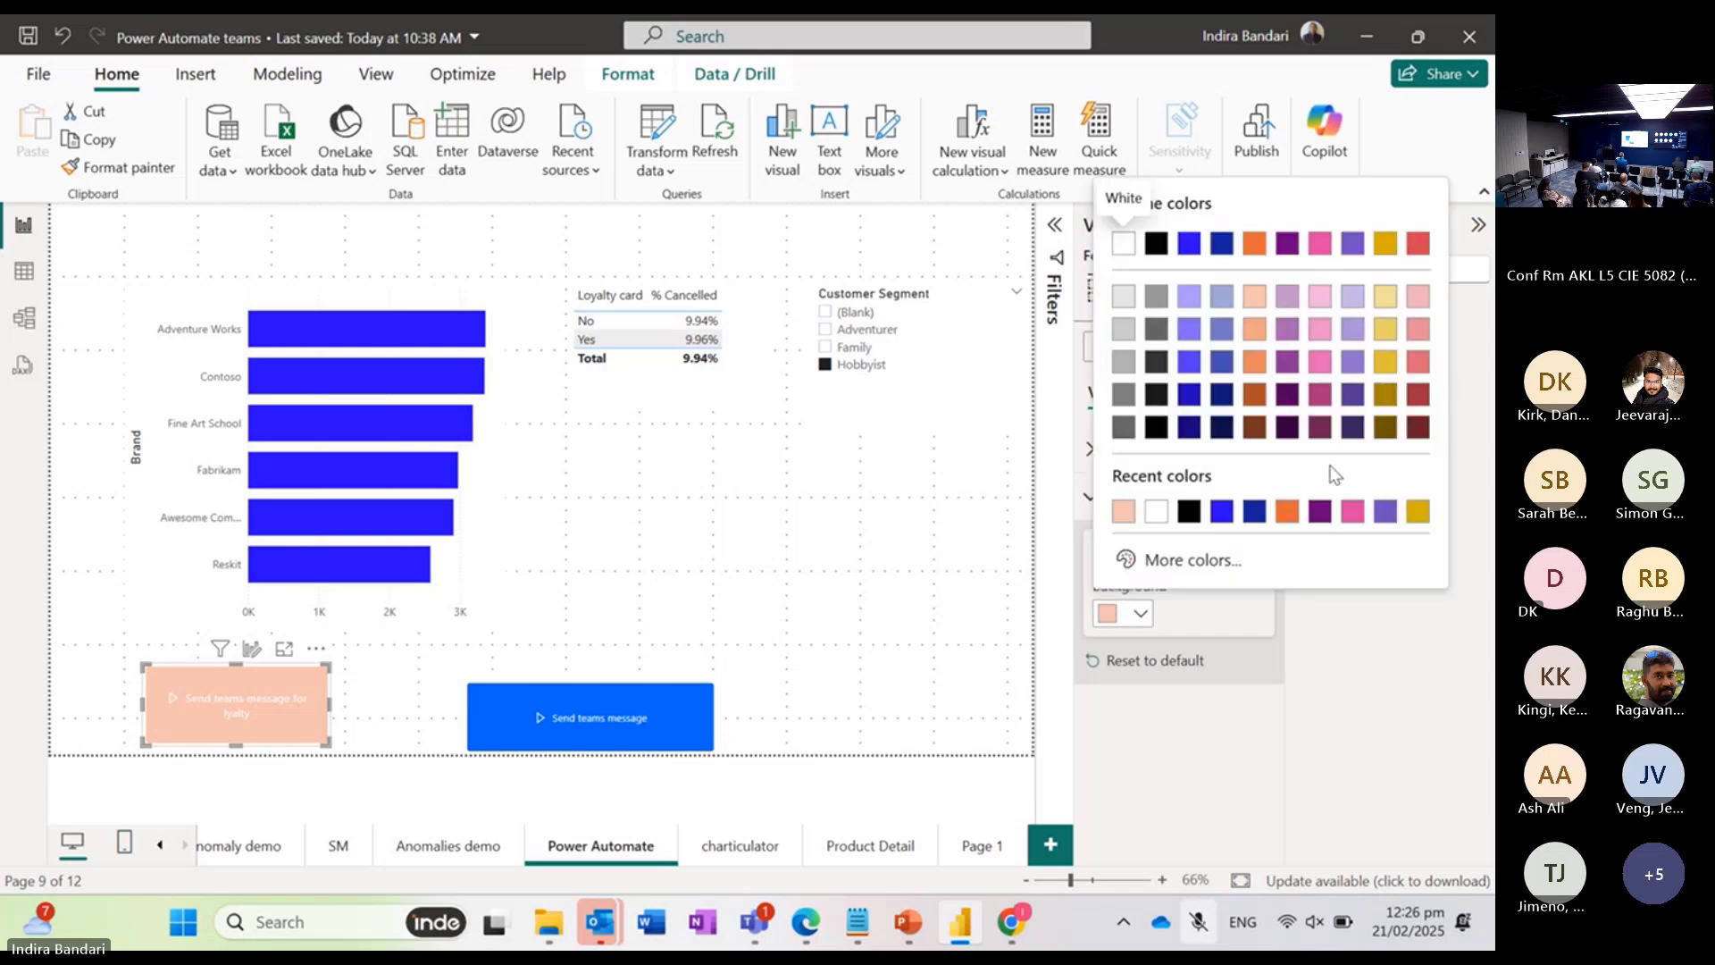
click(1418, 426)
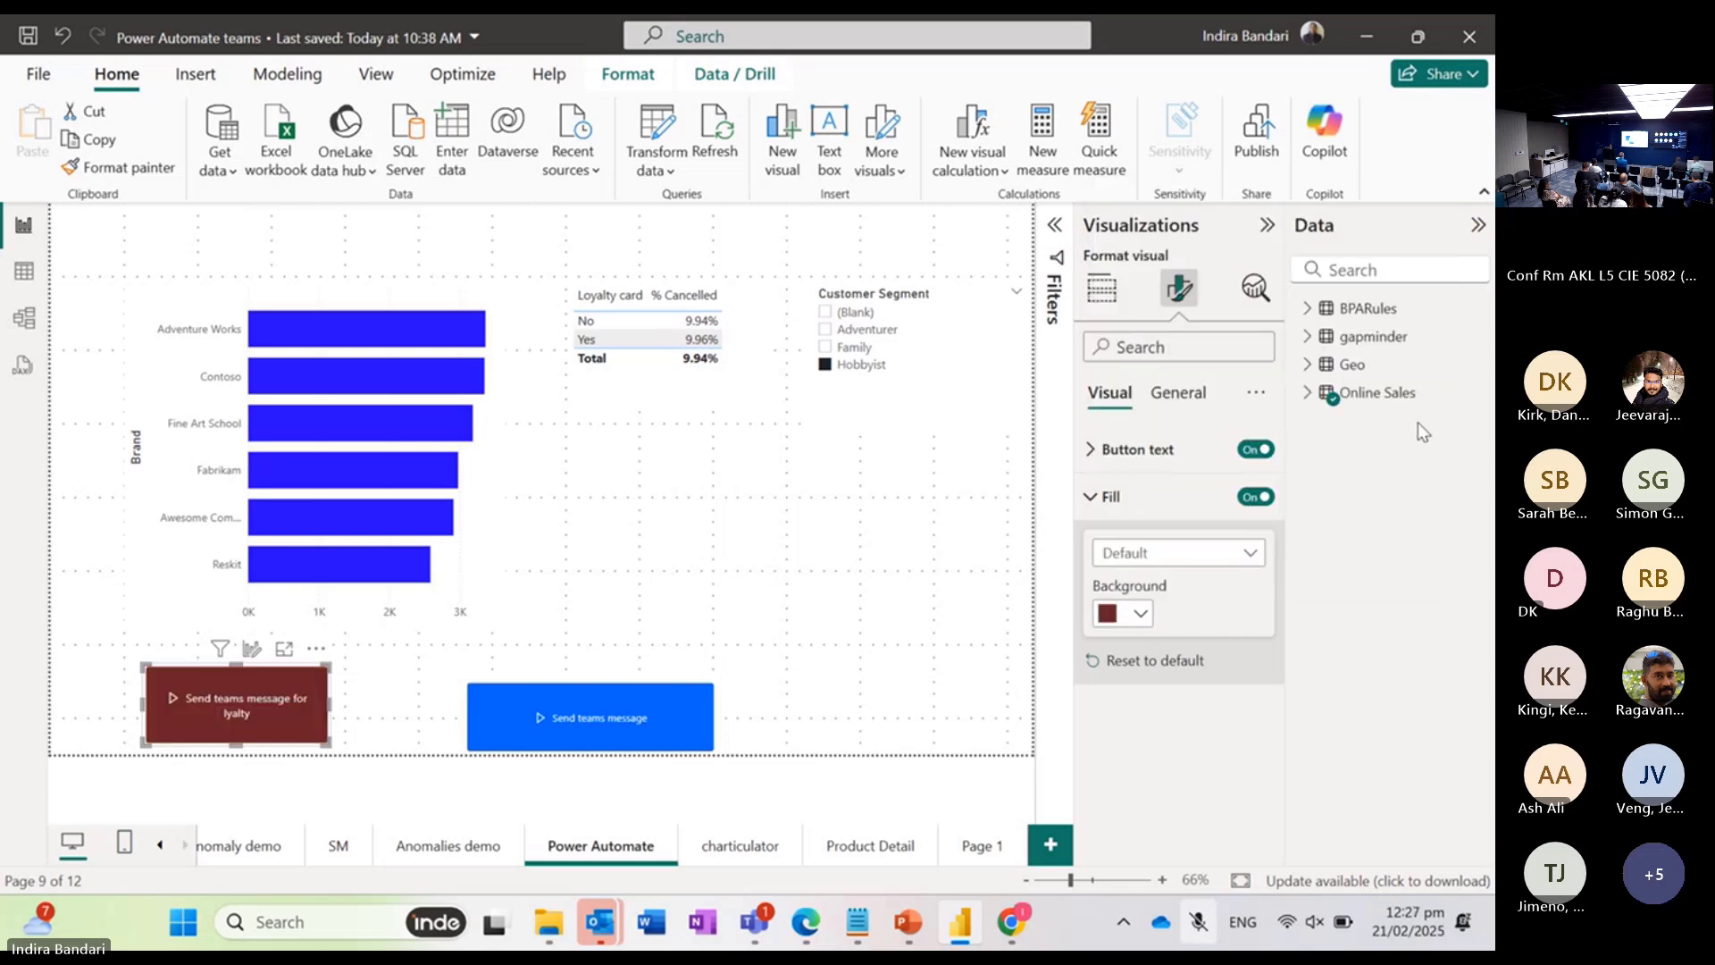
click(1110, 496)
Step: Review the Effects options for background, visual border and shadow in the button's general format settings
click(1181, 398)
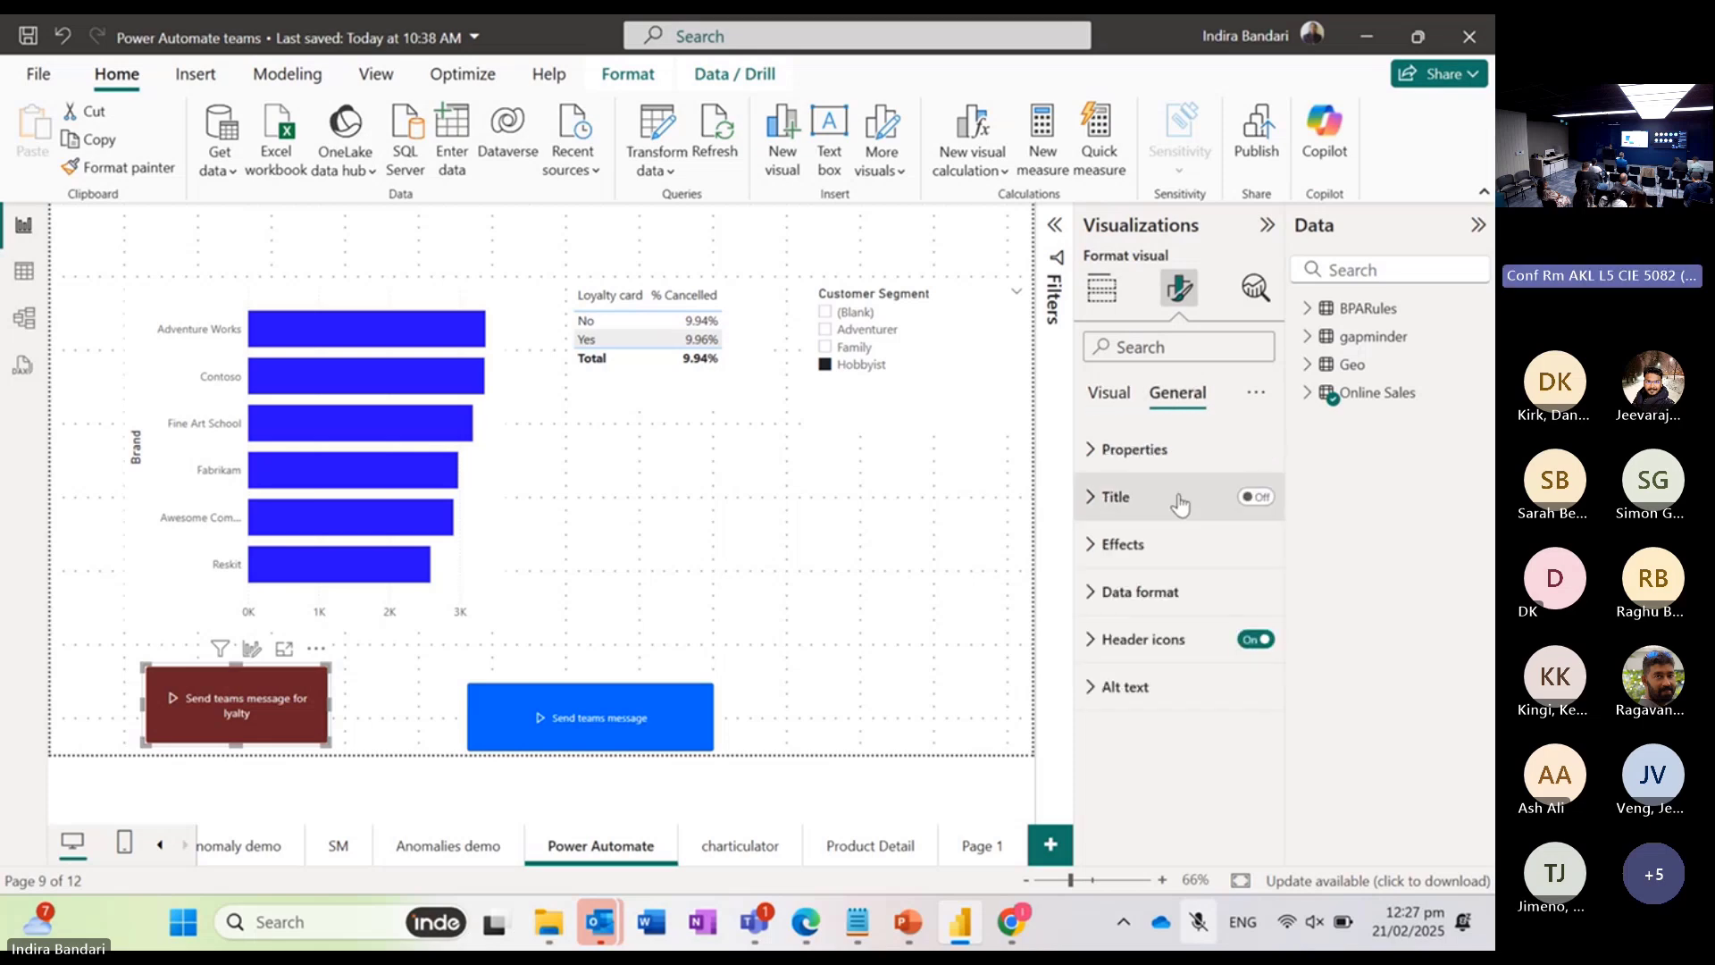
click(1113, 544)
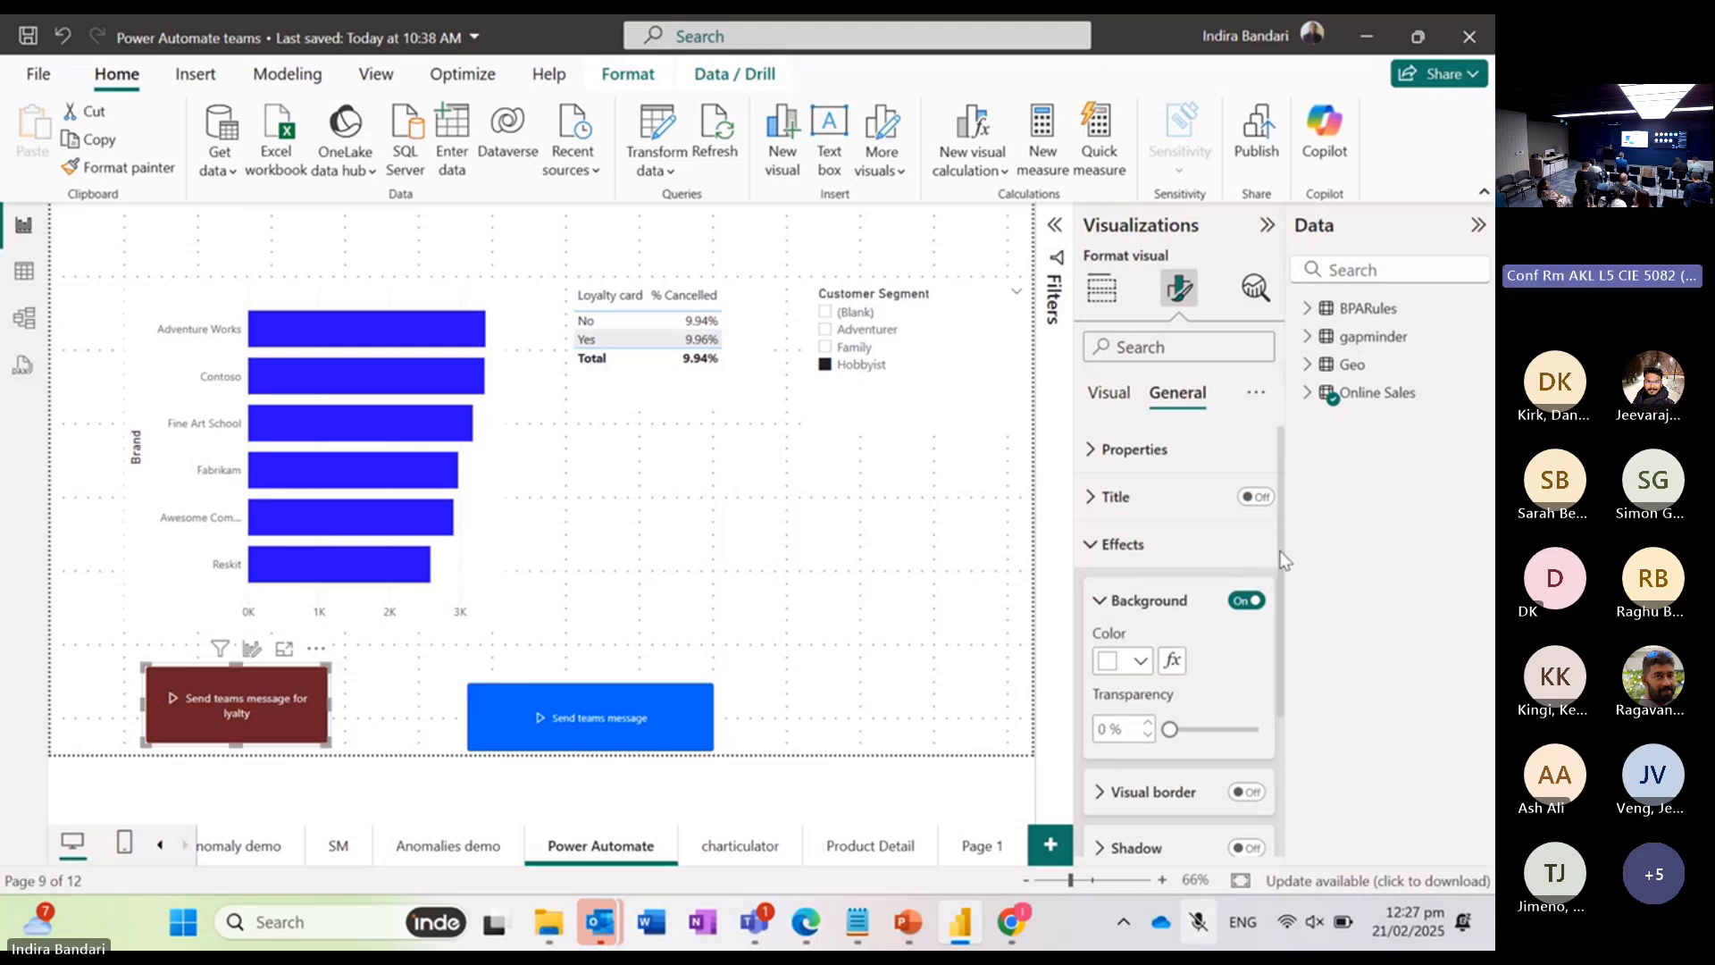
scroll(1278, 728, down, 2)
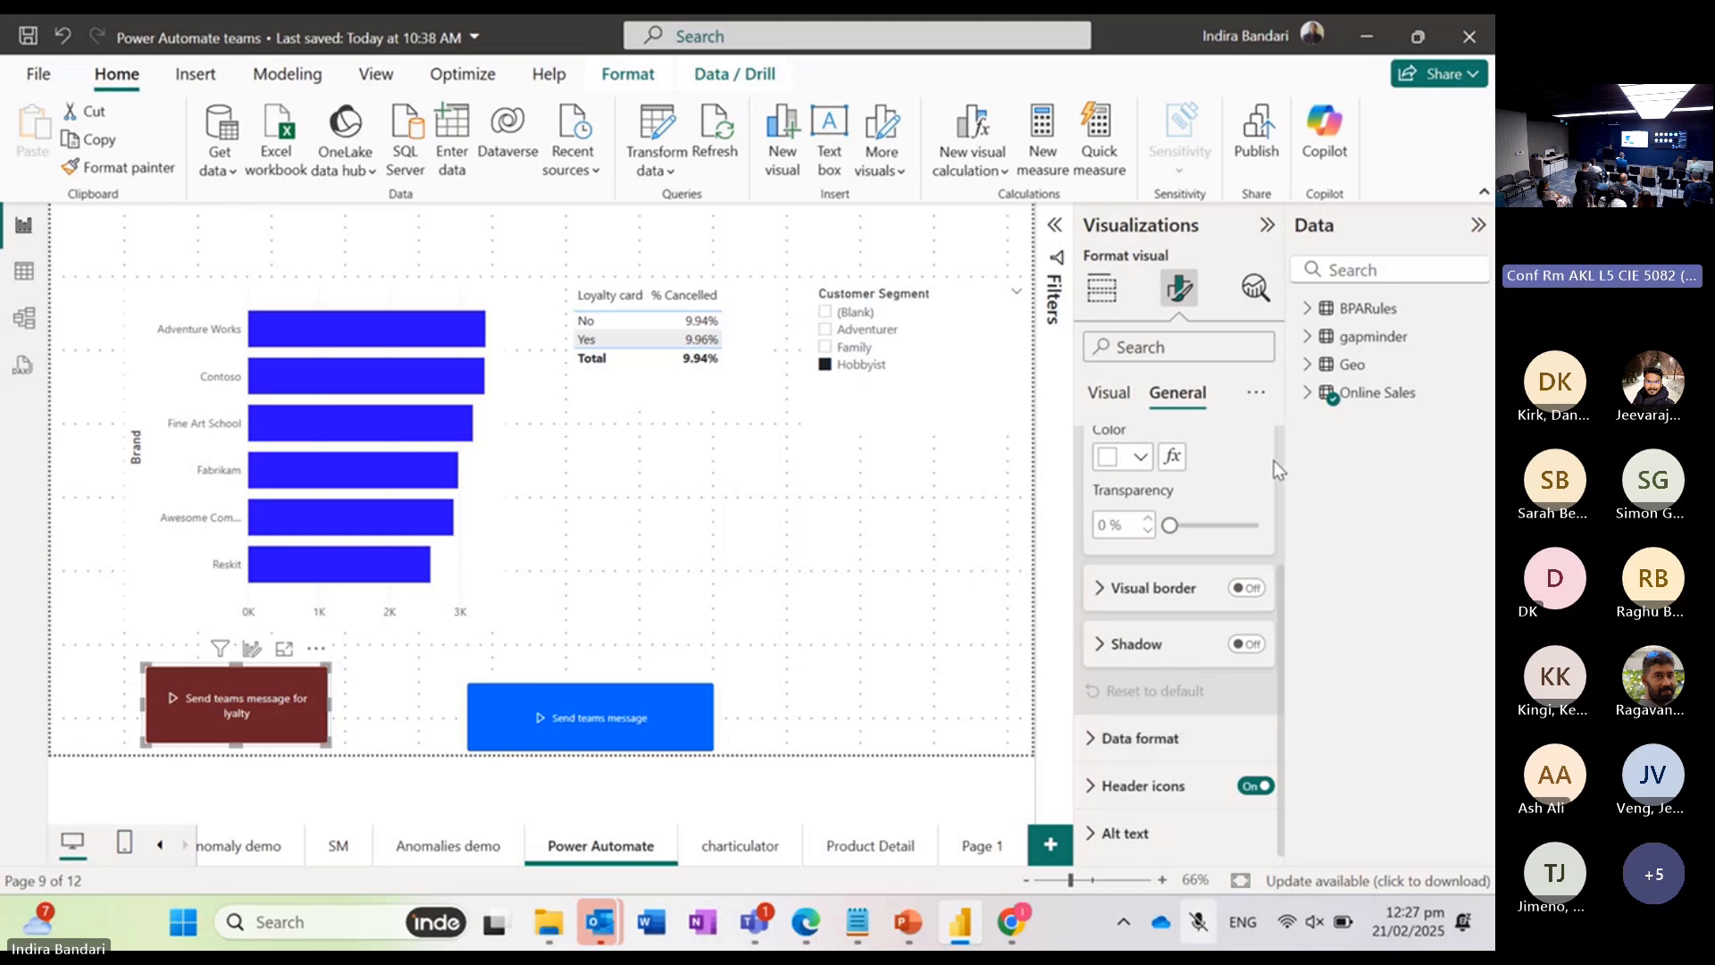
scroll(1162, 523, up, 2)
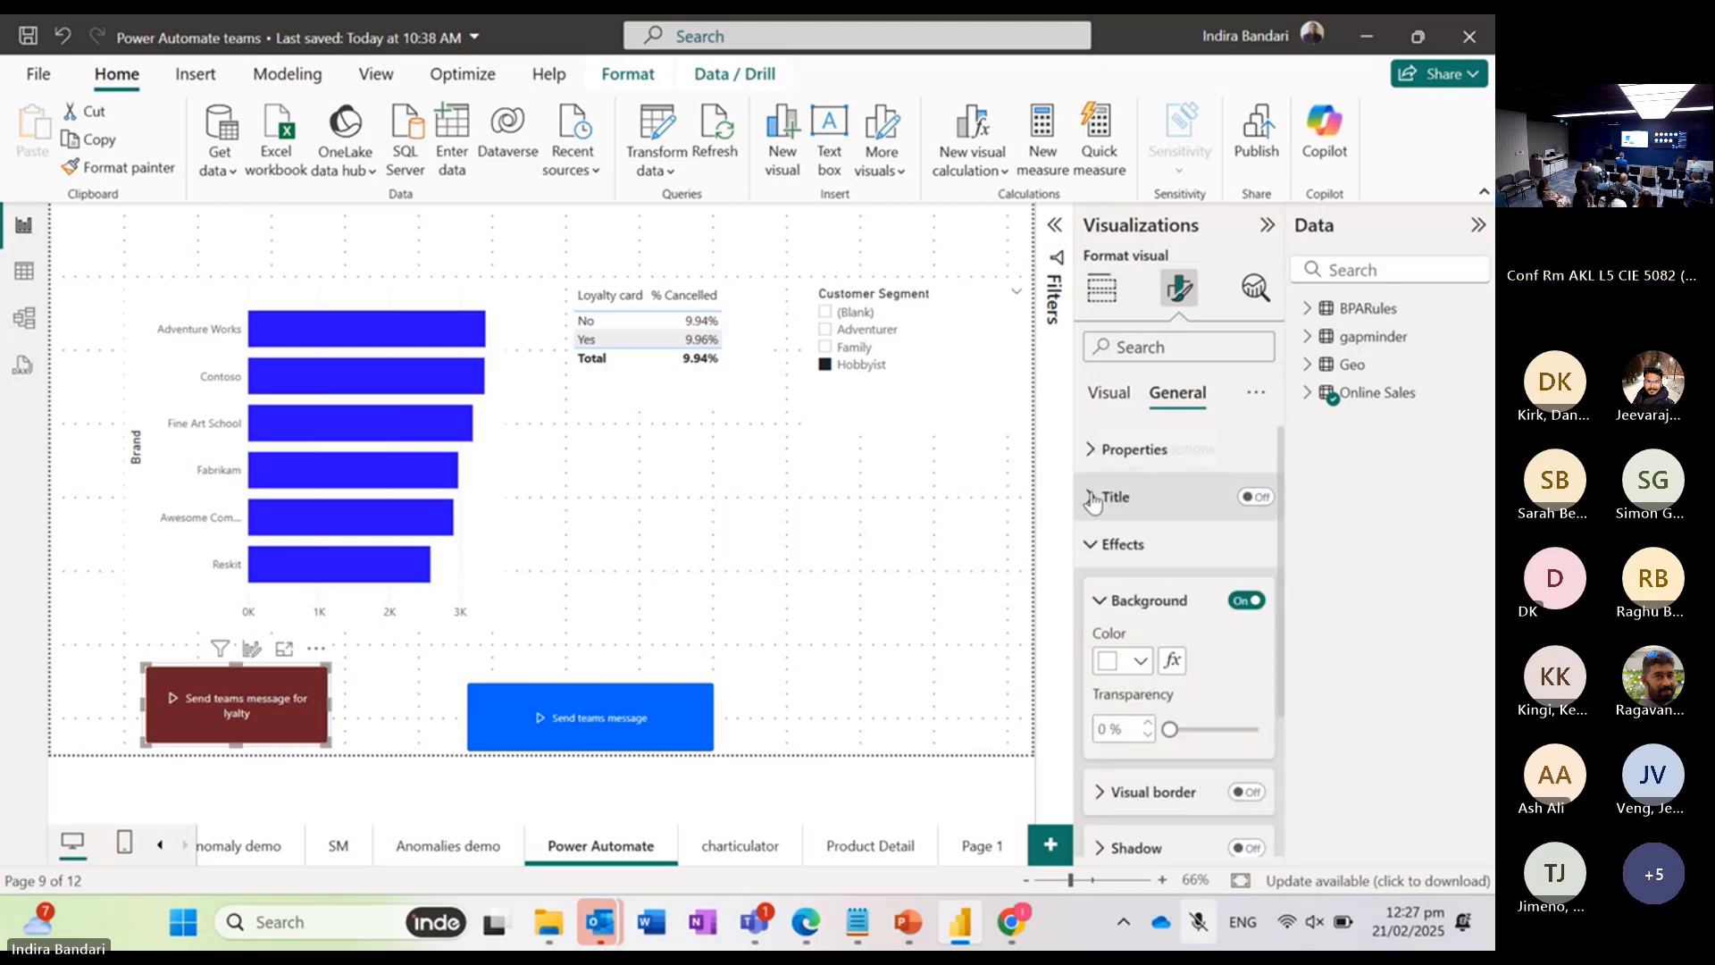
click(1091, 544)
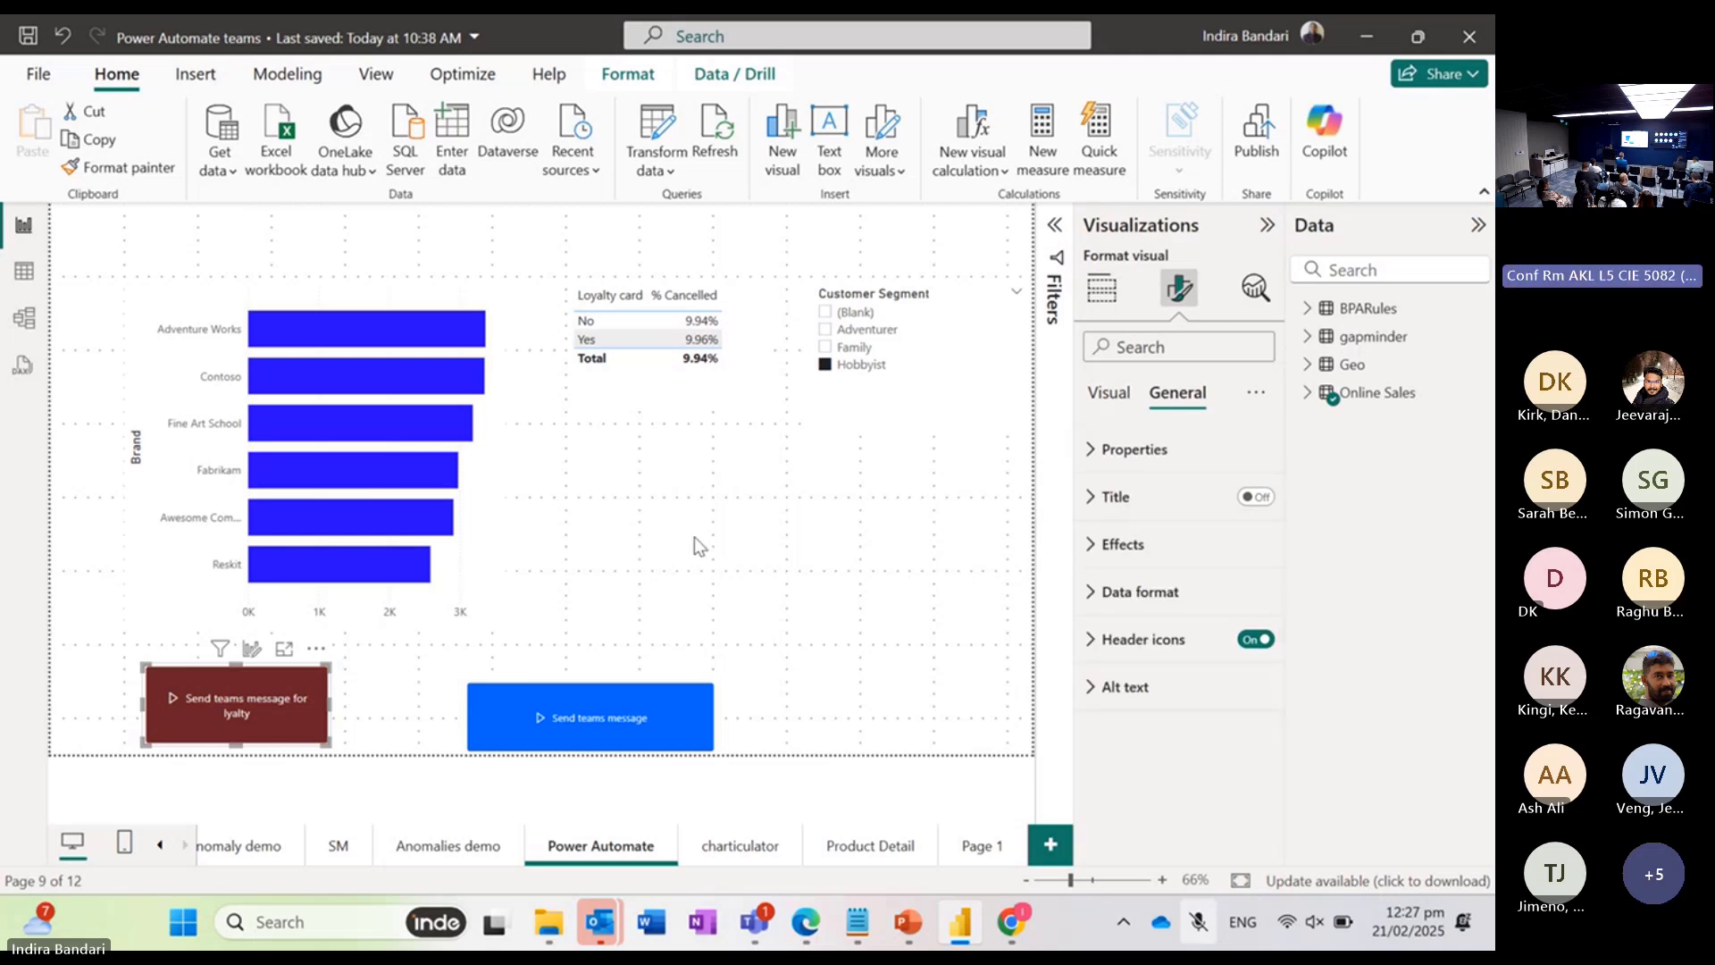
Step: Collapse the Visualizations pane and run the flow from the dark red button
click(1267, 225)
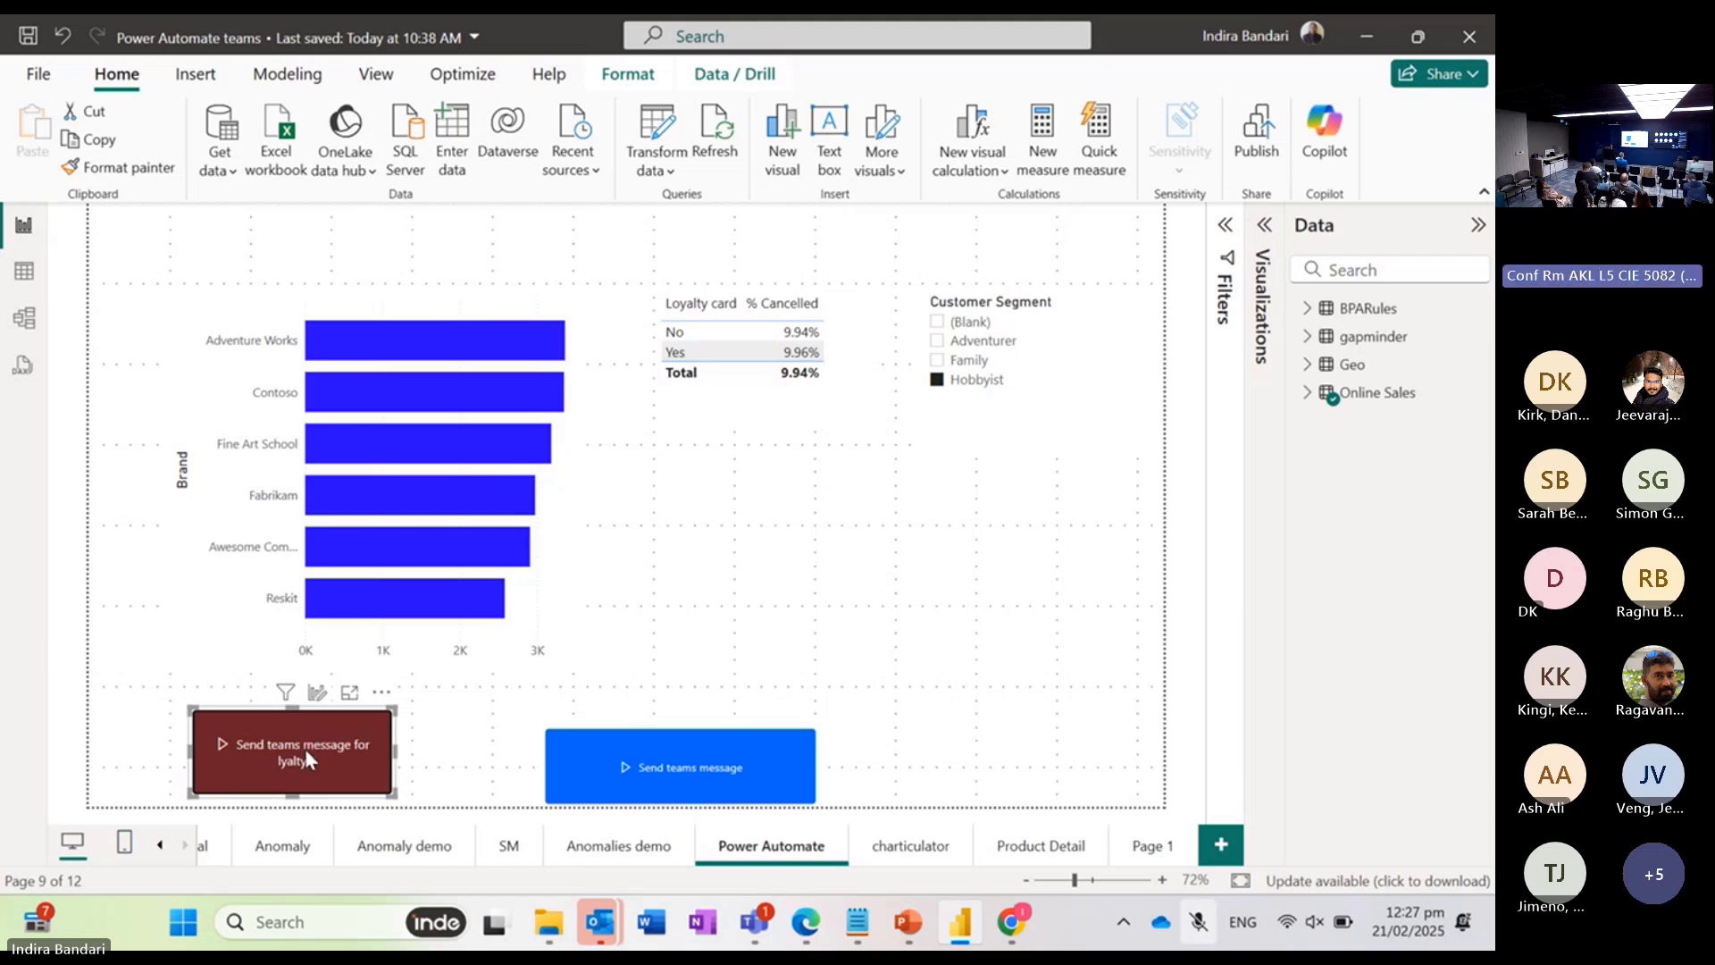
ctrl+click(304, 757)
Step: Switch to Edge, open Power Automate's My flows page in a new tab, and open the most recently modified "Send a Teams message from Power BI" flow
mouse_move(809, 933)
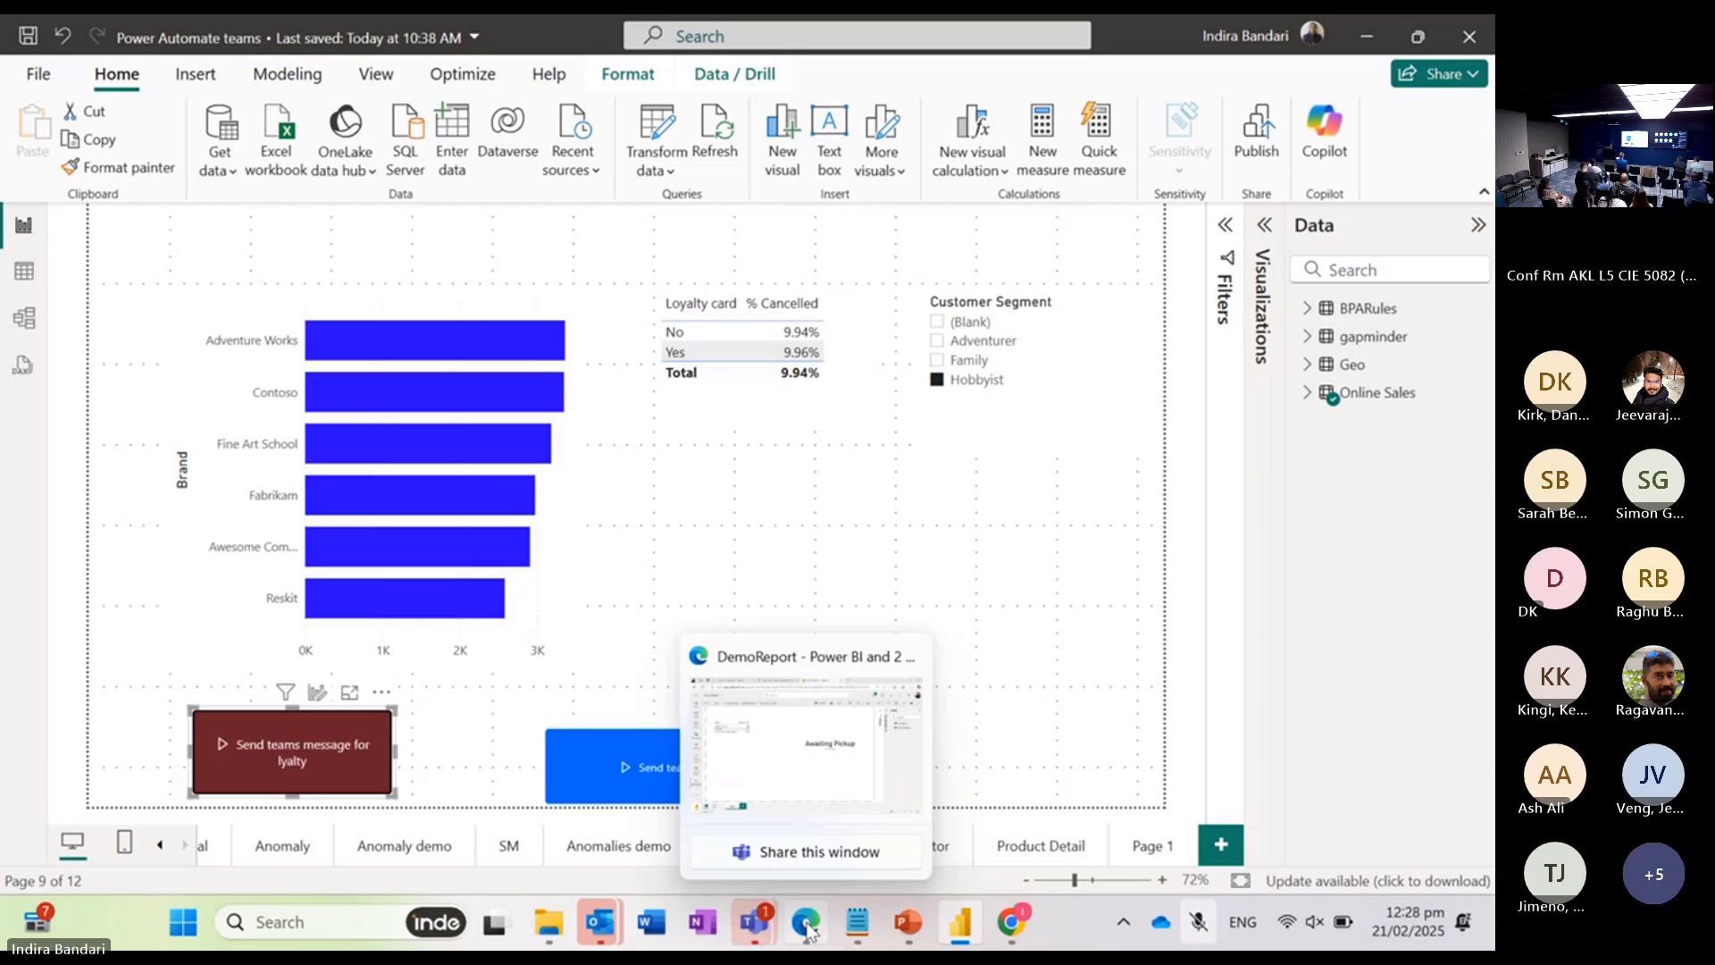
click(793, 686)
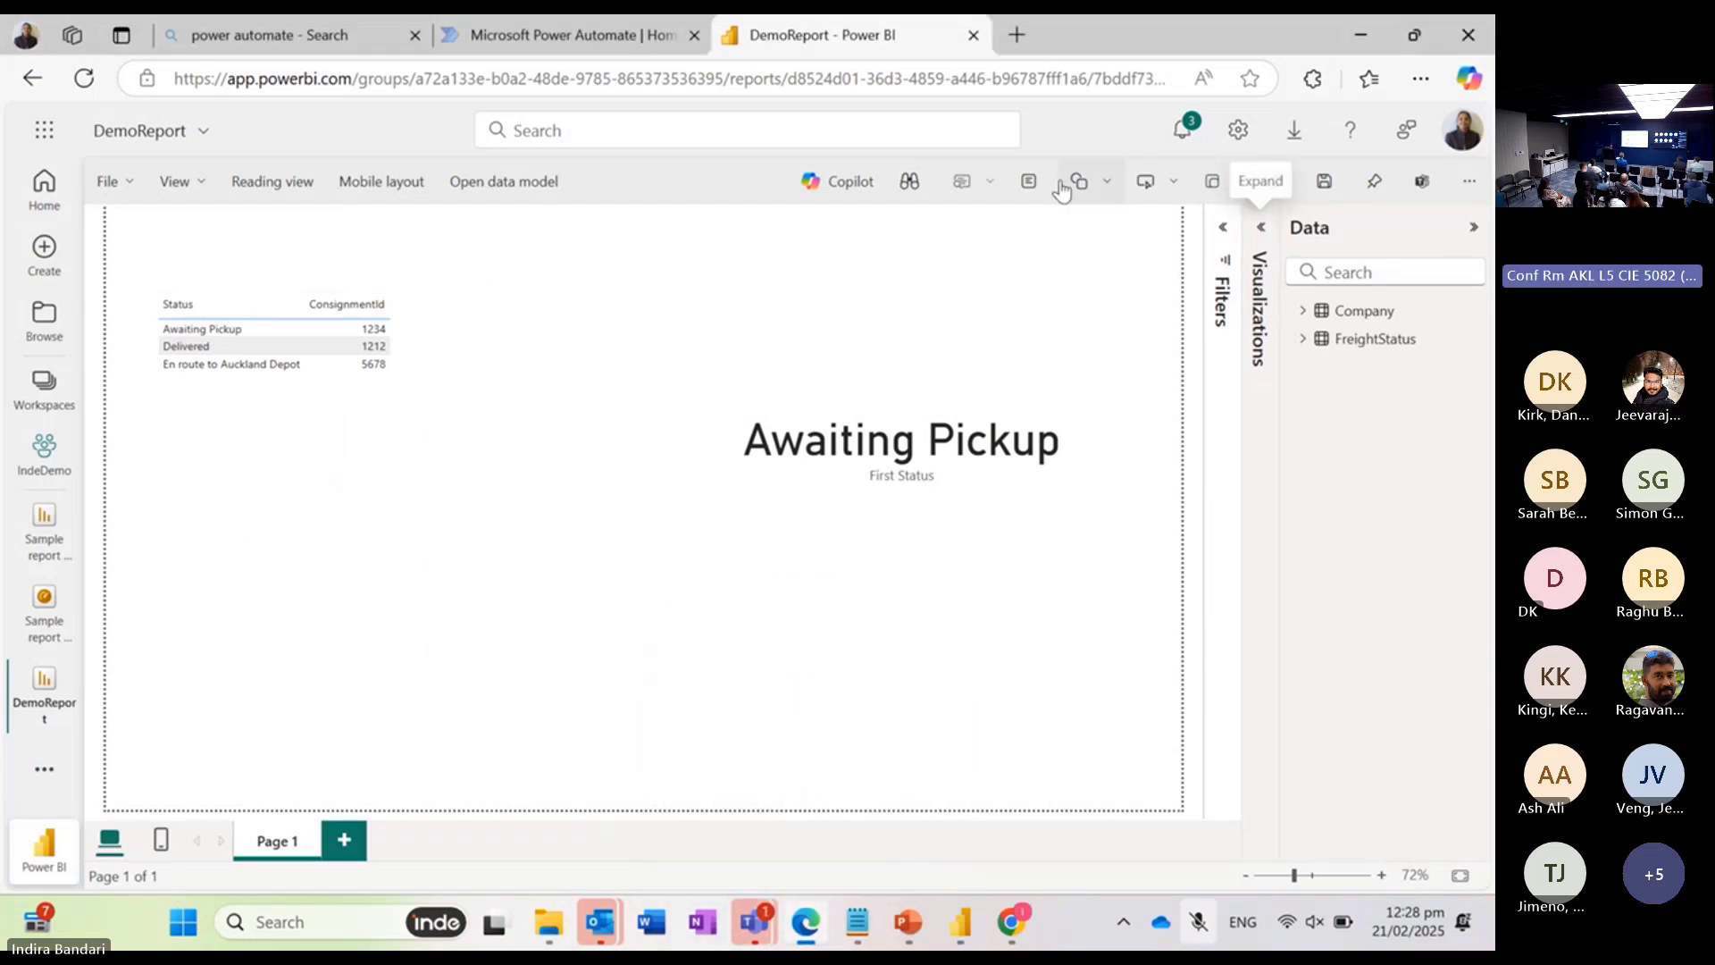
click(1018, 36)
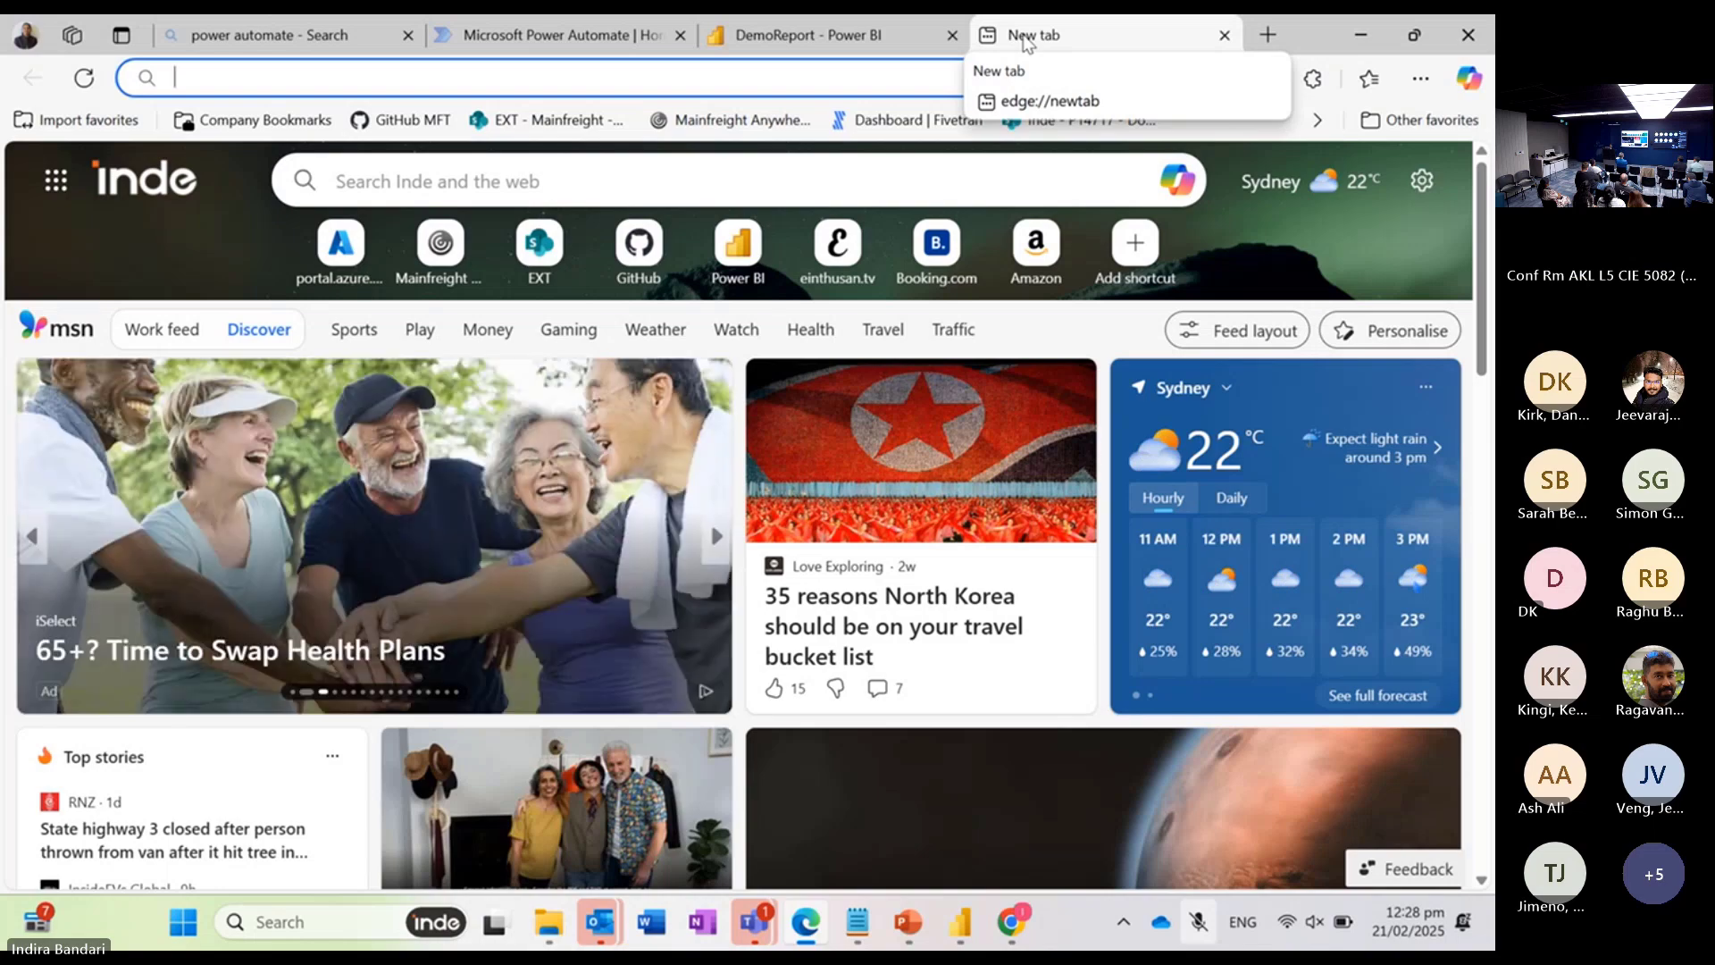
text(make)
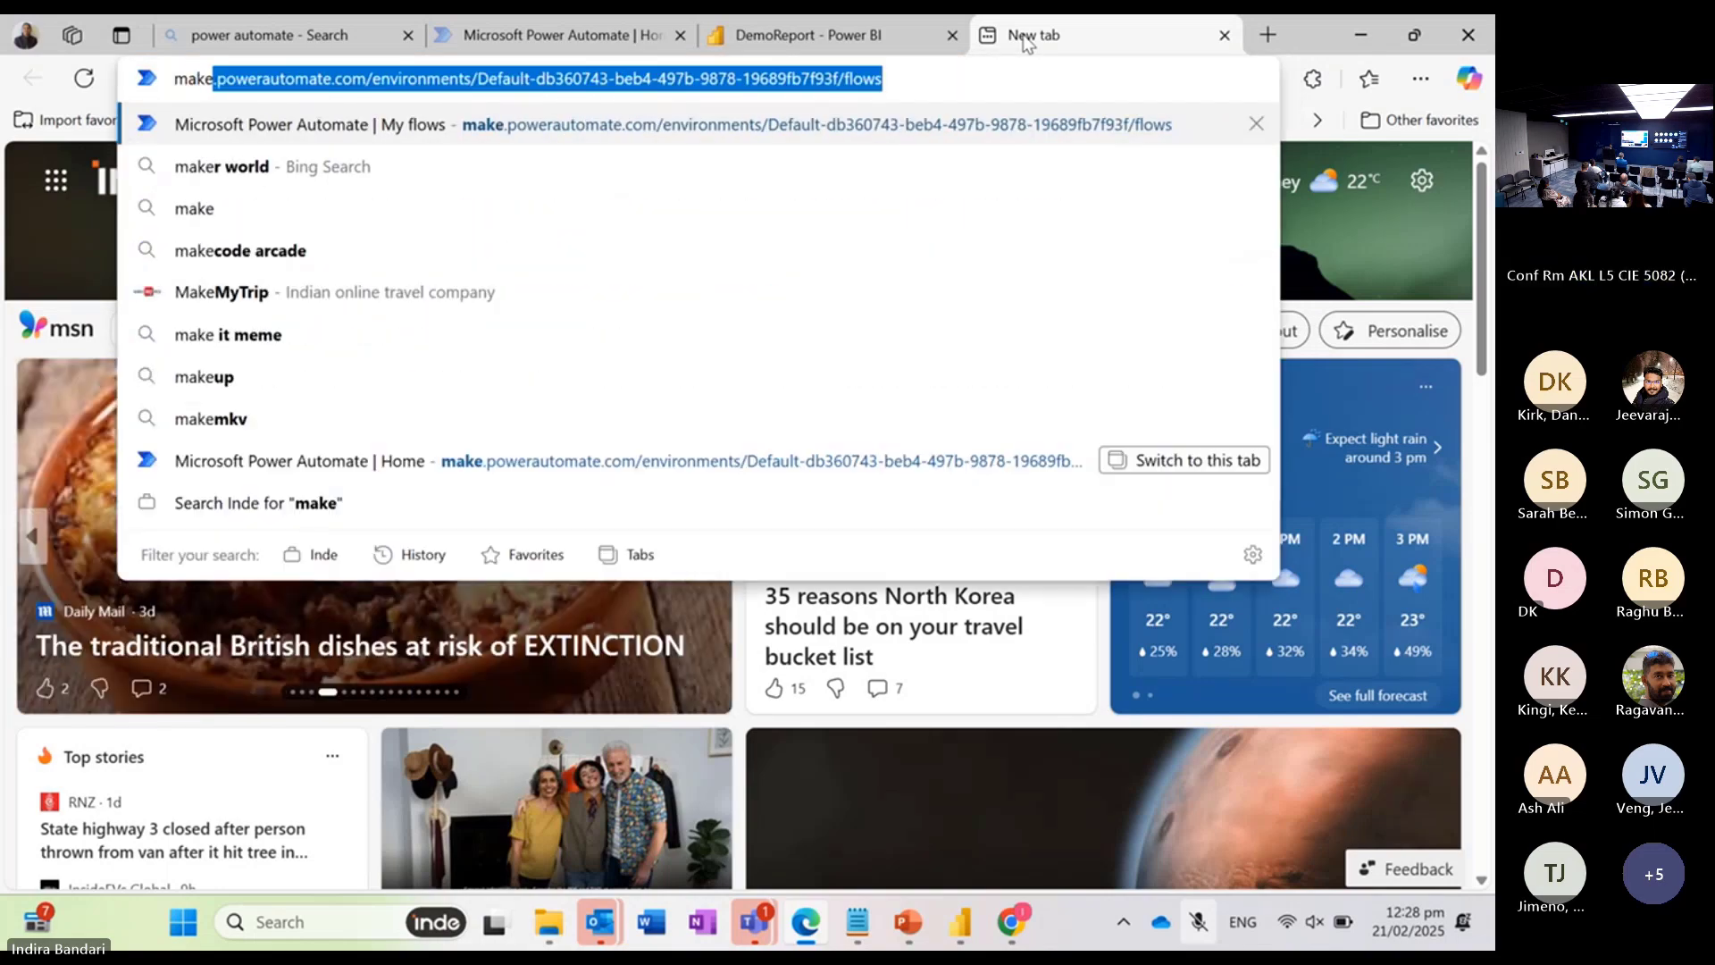
key(Return)
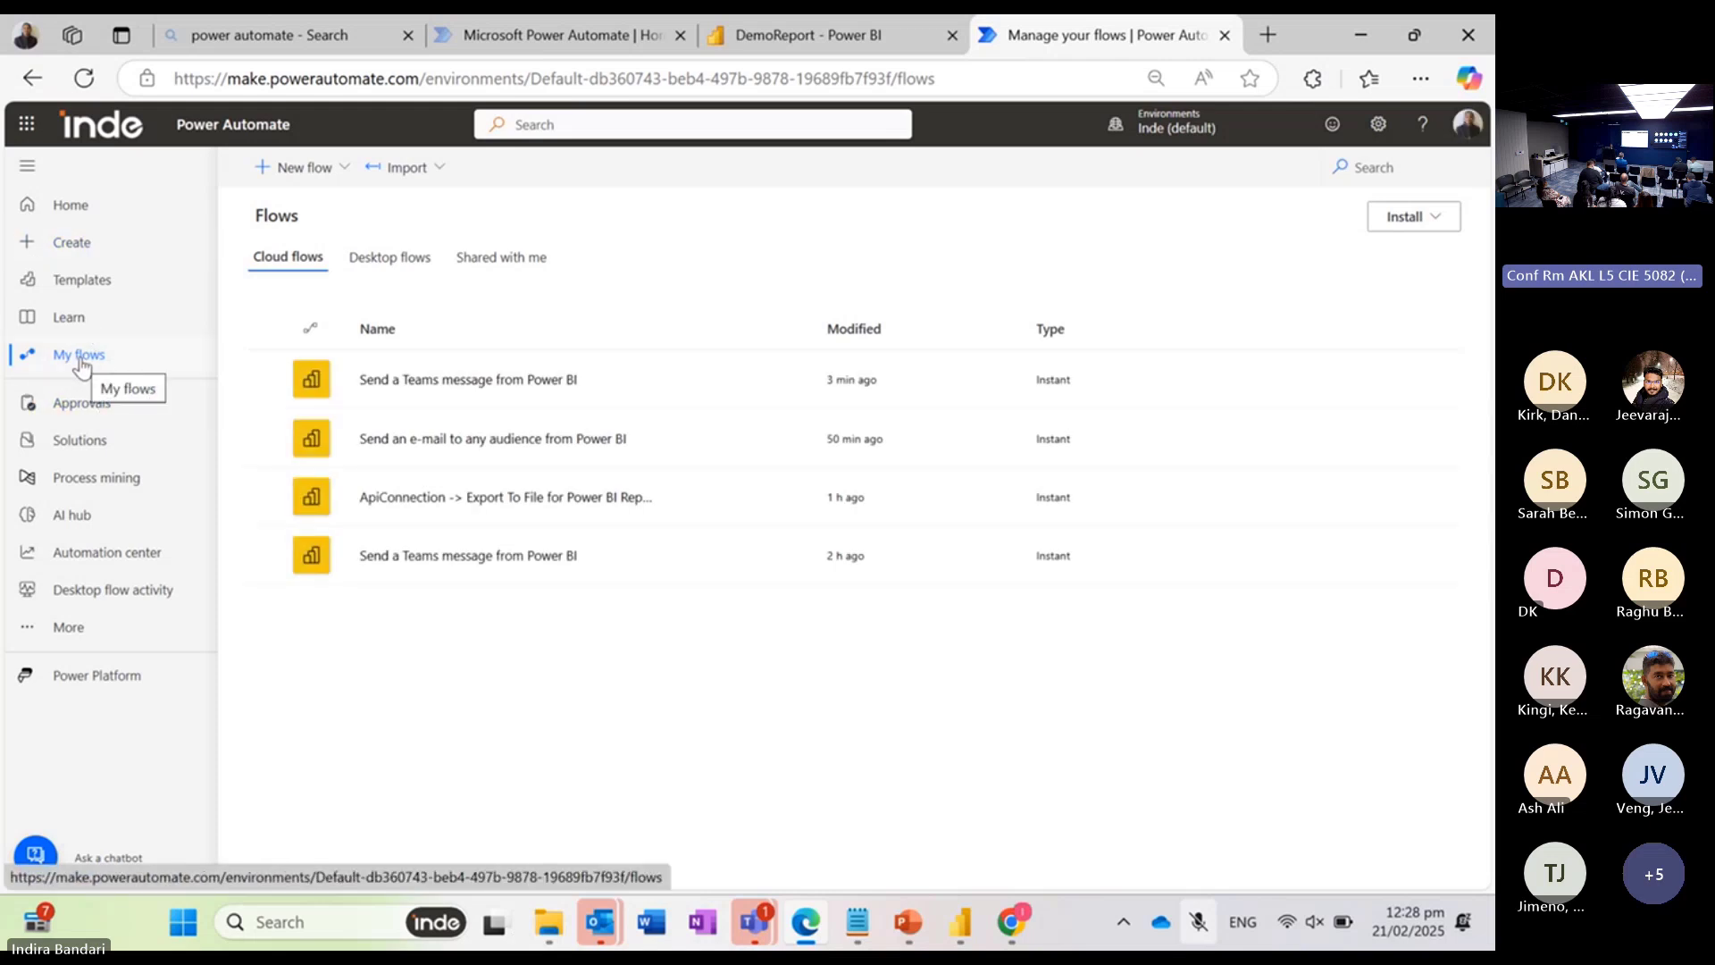
click(457, 382)
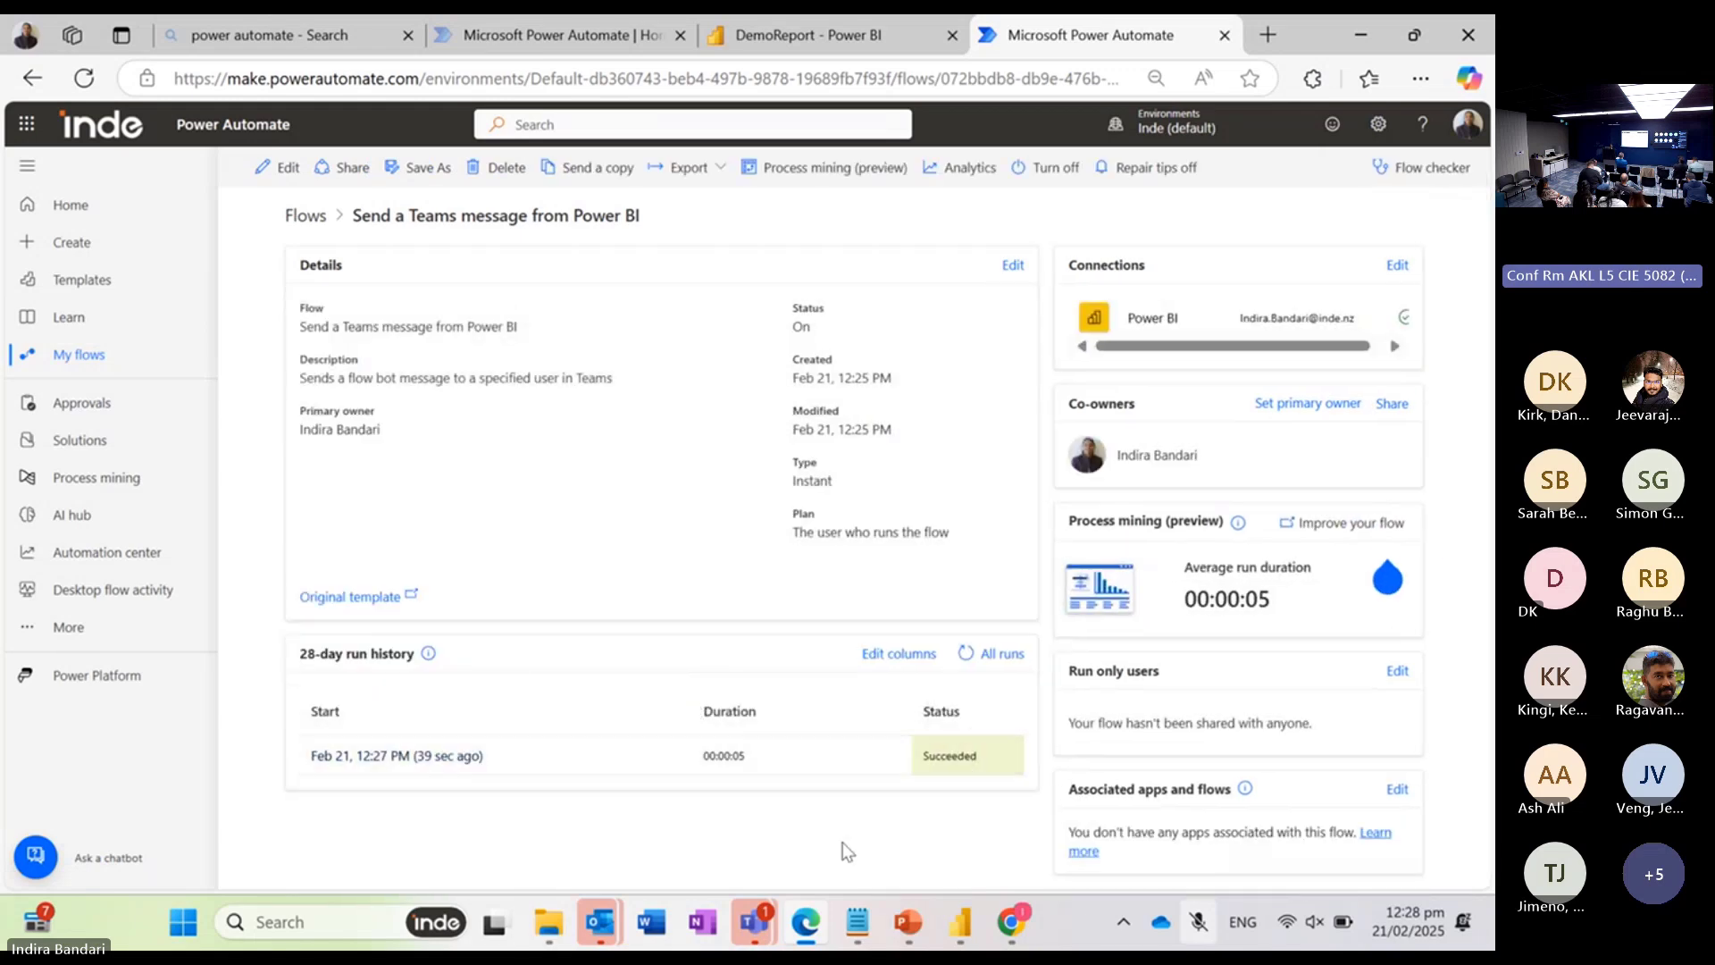
Step: Switch to Teams and check the newest Loyalty card posts in the TBD channel
click(760, 926)
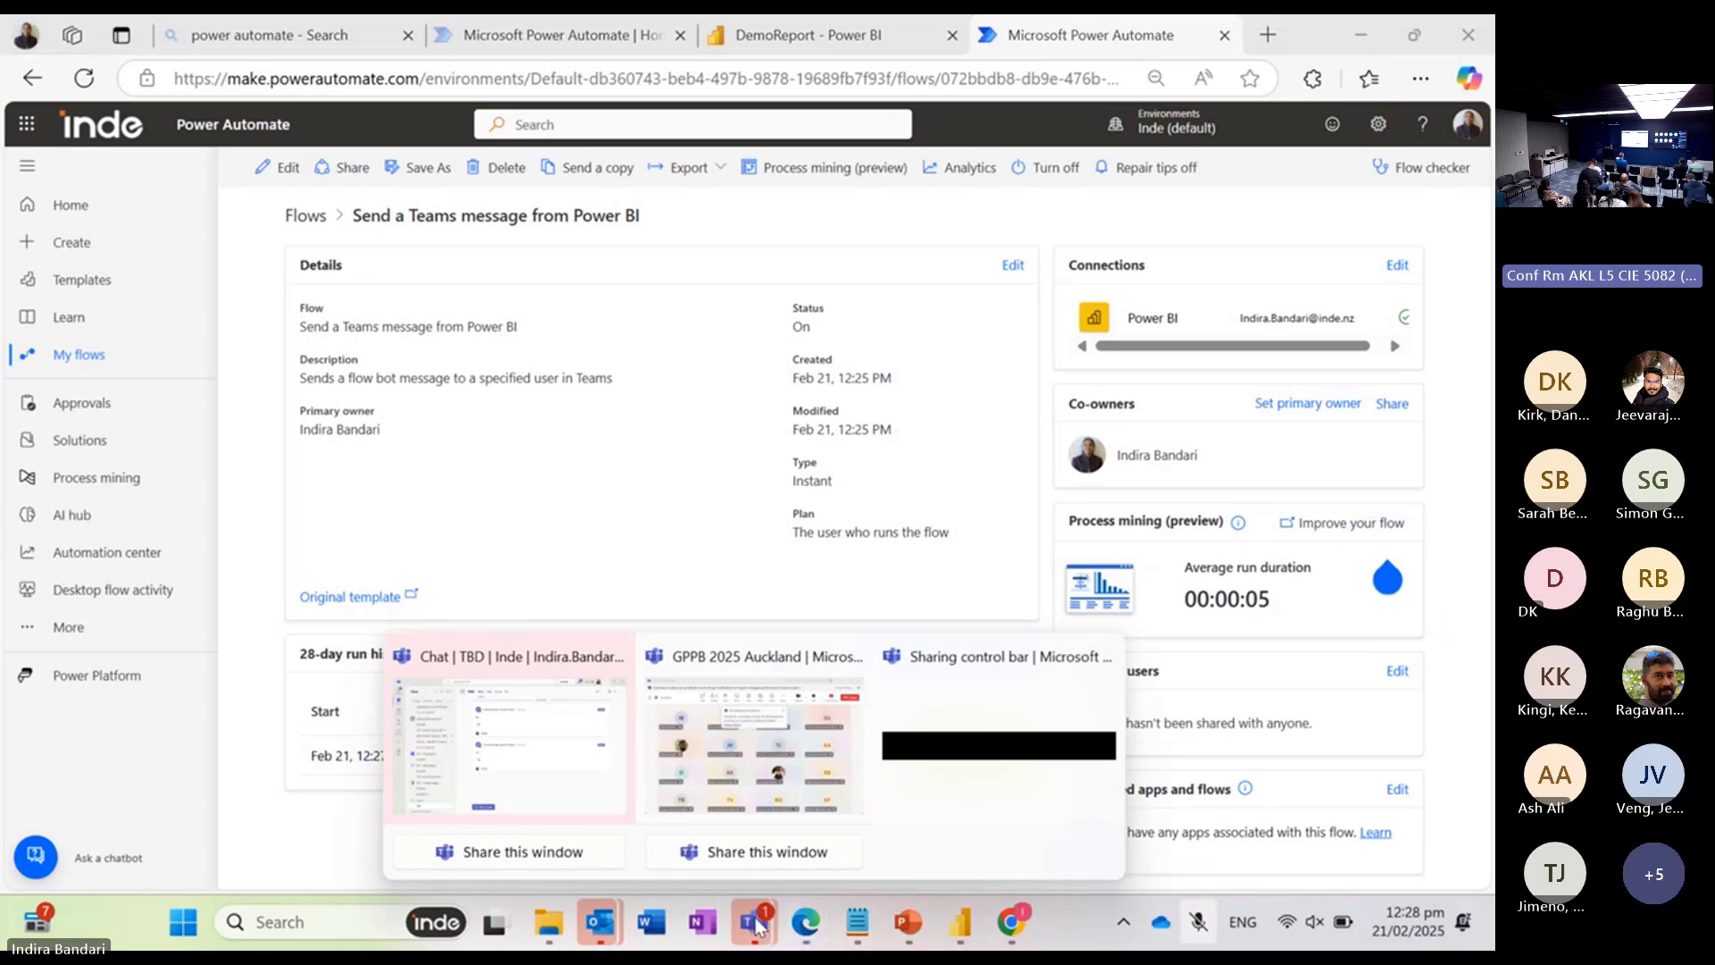
click(528, 779)
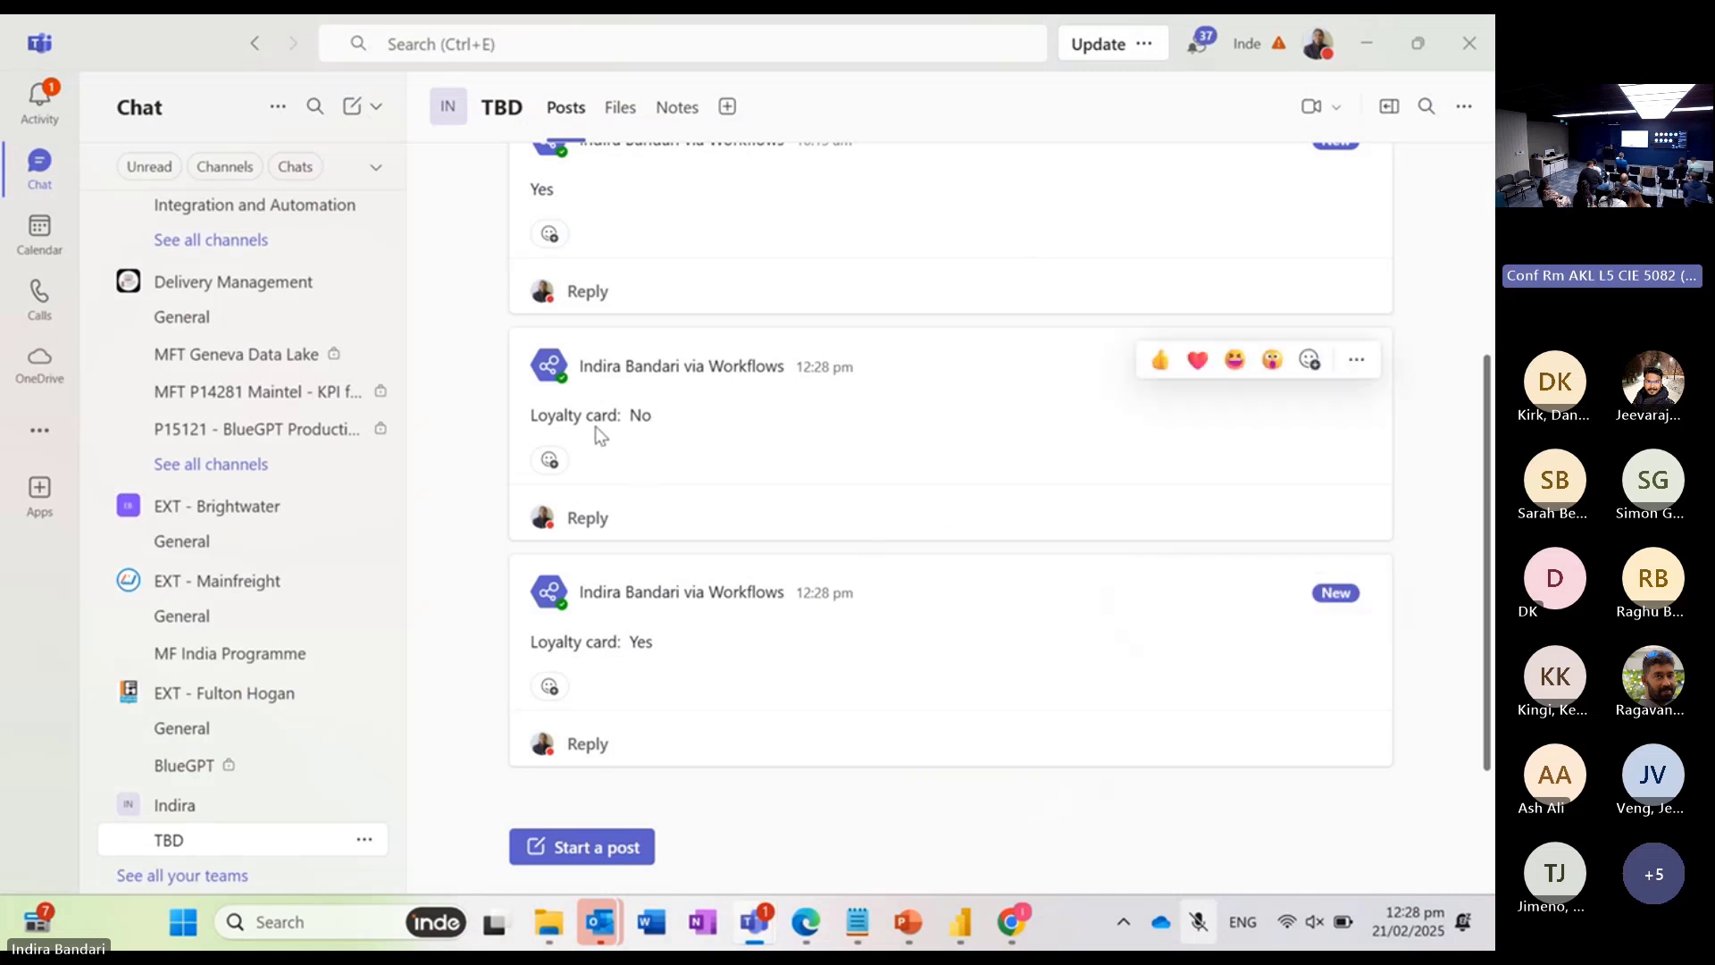
drag(601, 419, 738, 431)
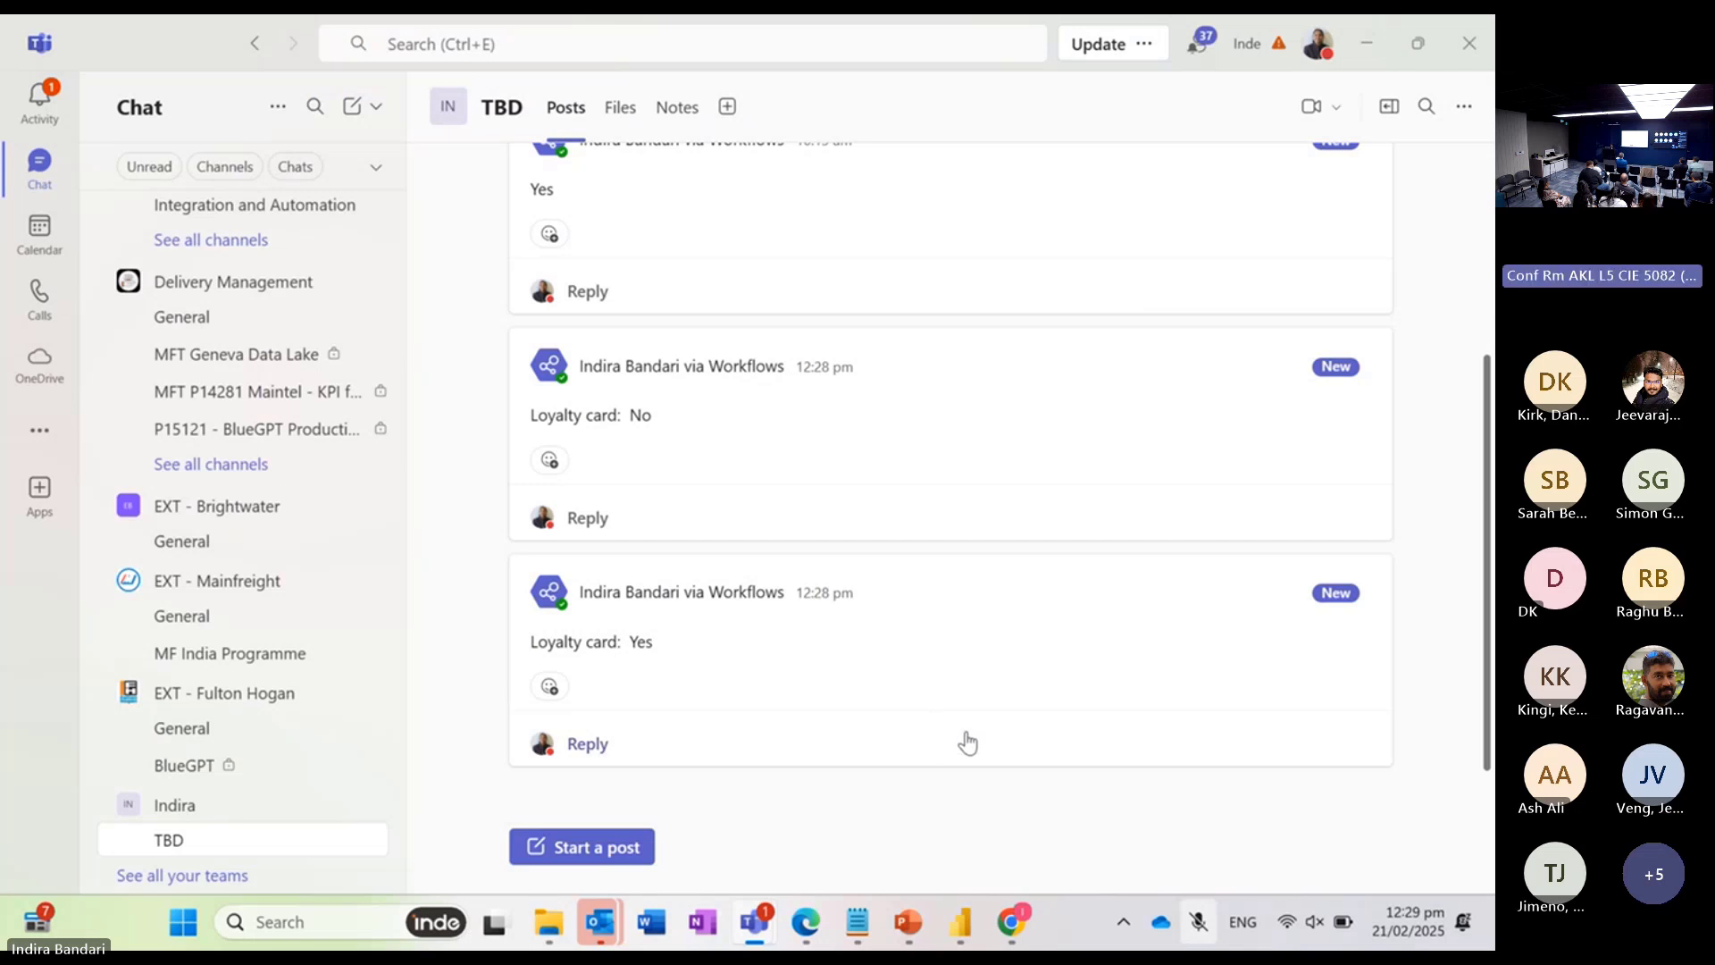
Step: Switch back to Power Automate in Edge and search the flow templates for "power bi"
mouse_move(963, 932)
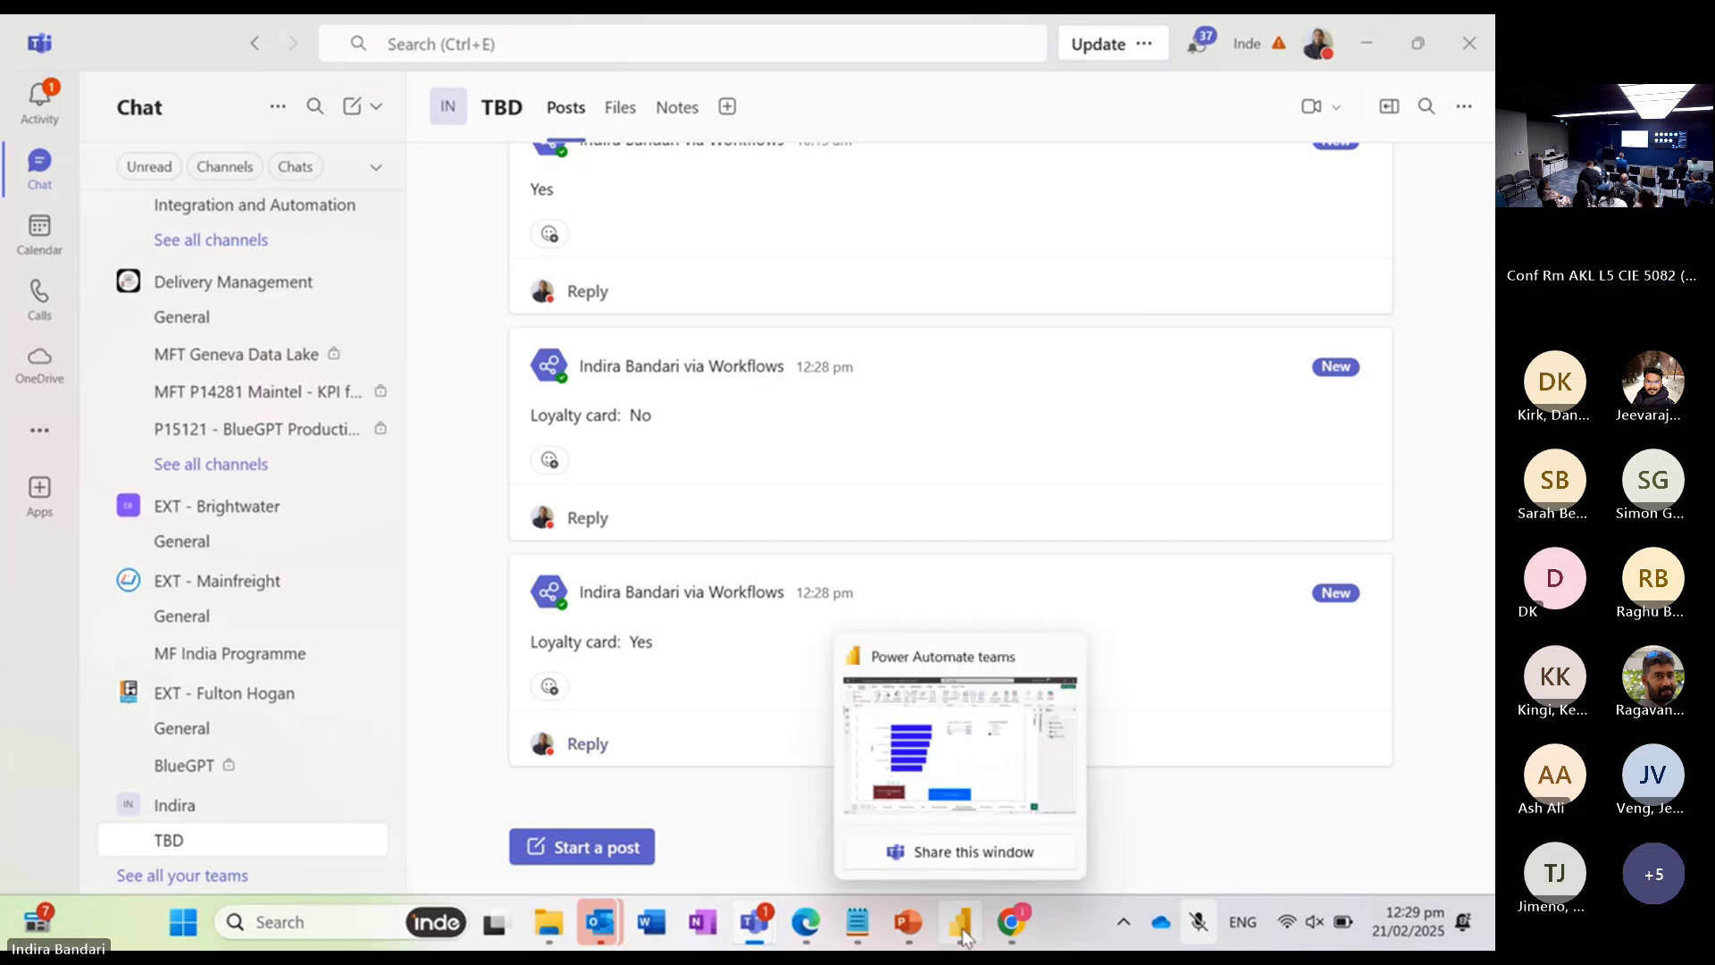
click(973, 747)
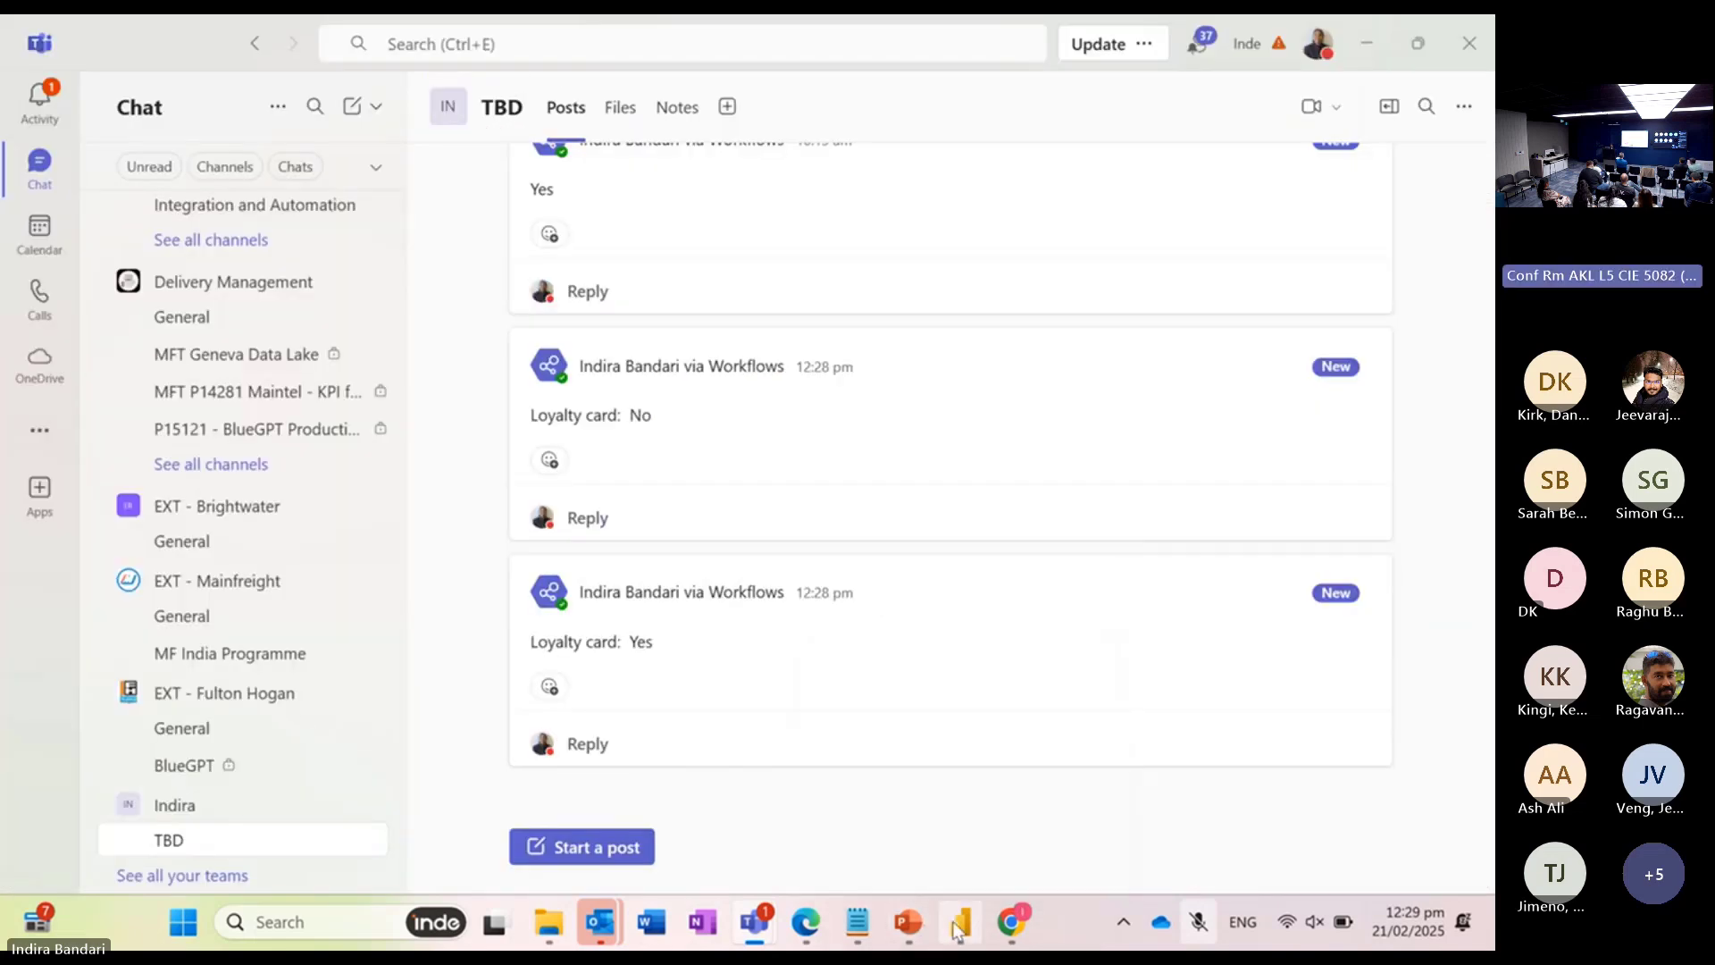
mouse_move(806, 925)
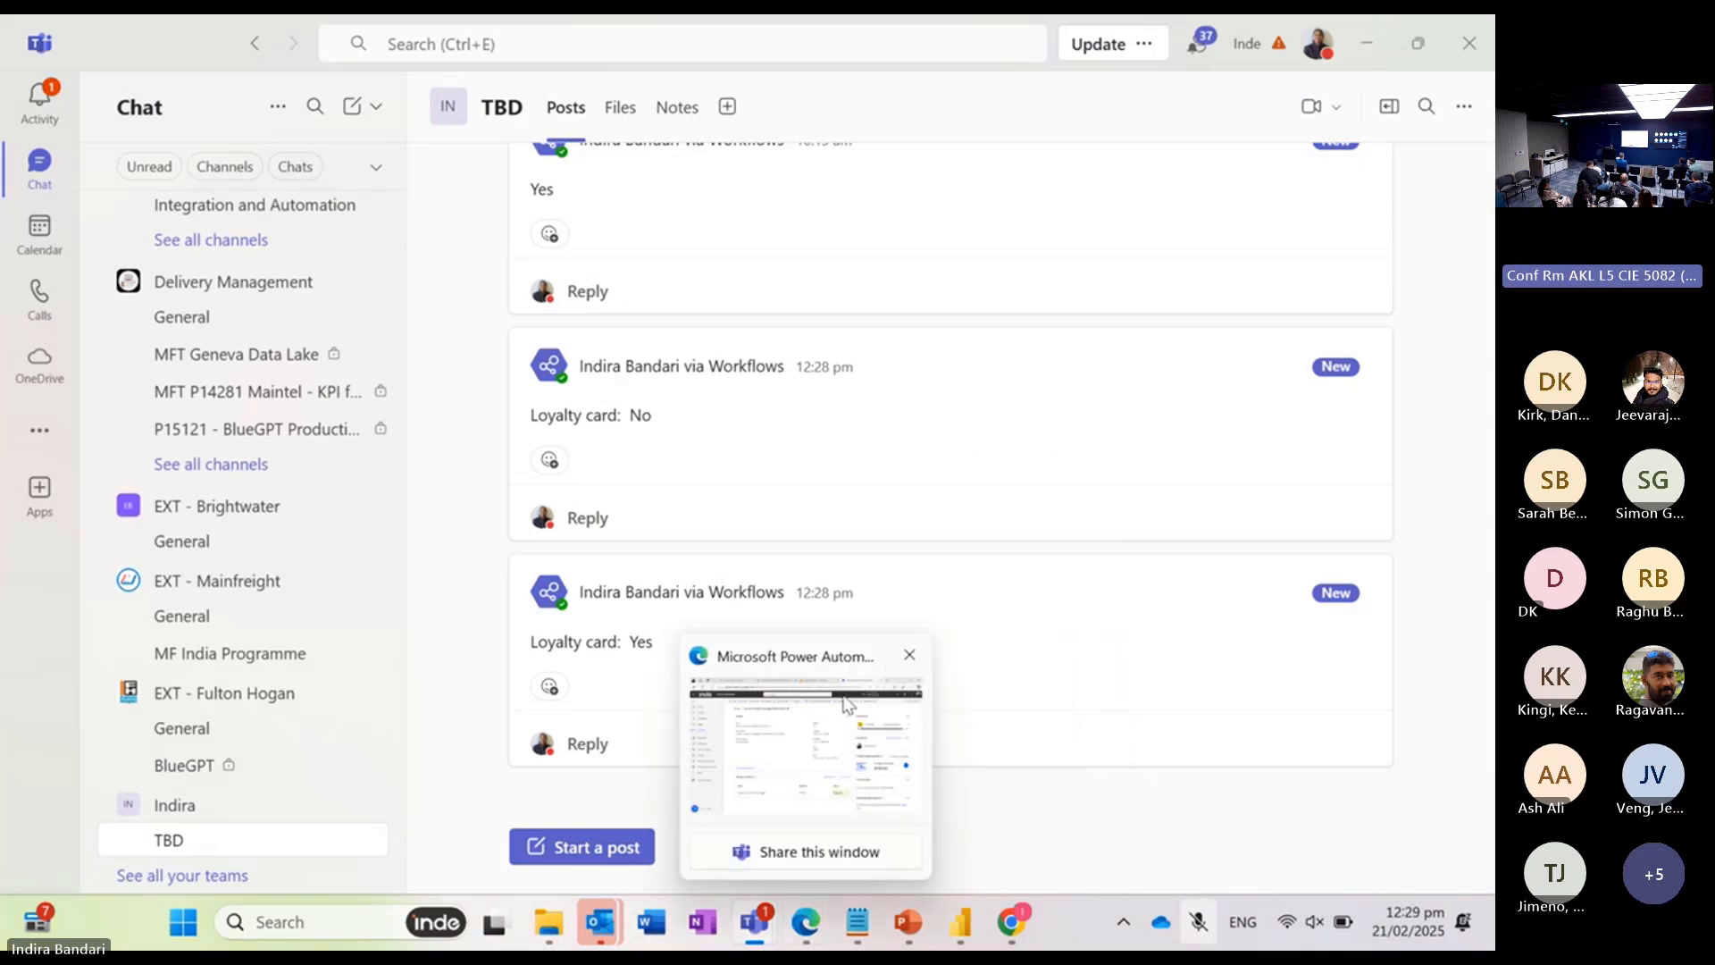
click(812, 671)
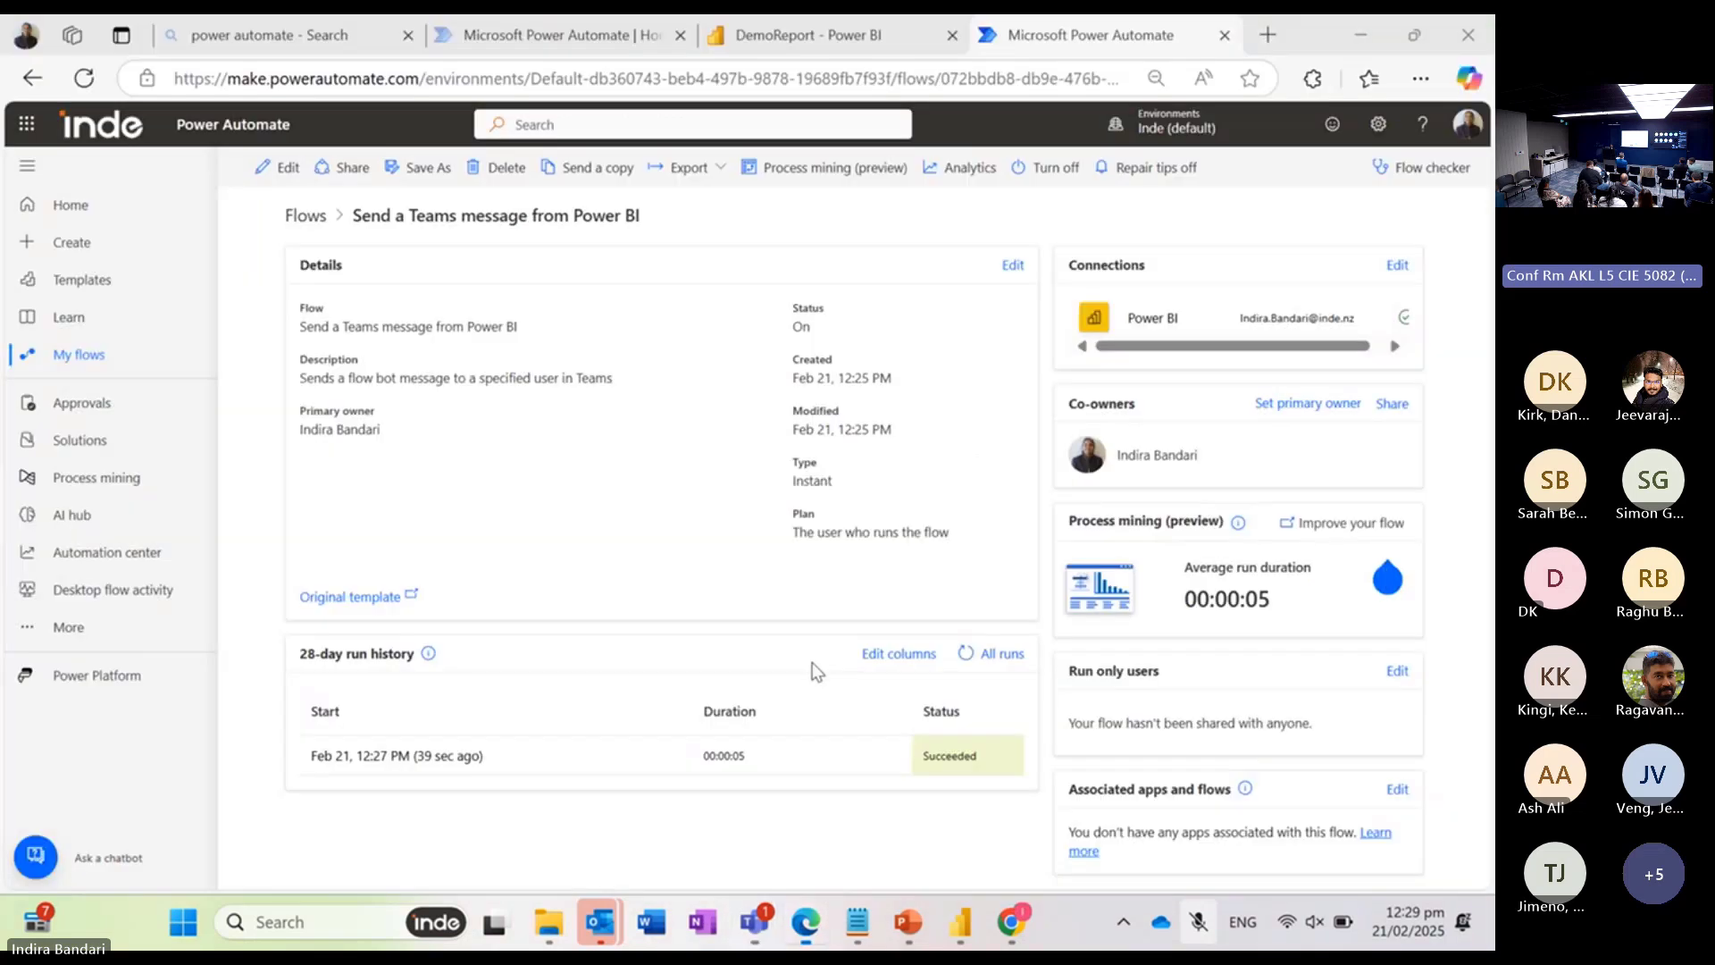
click(78, 289)
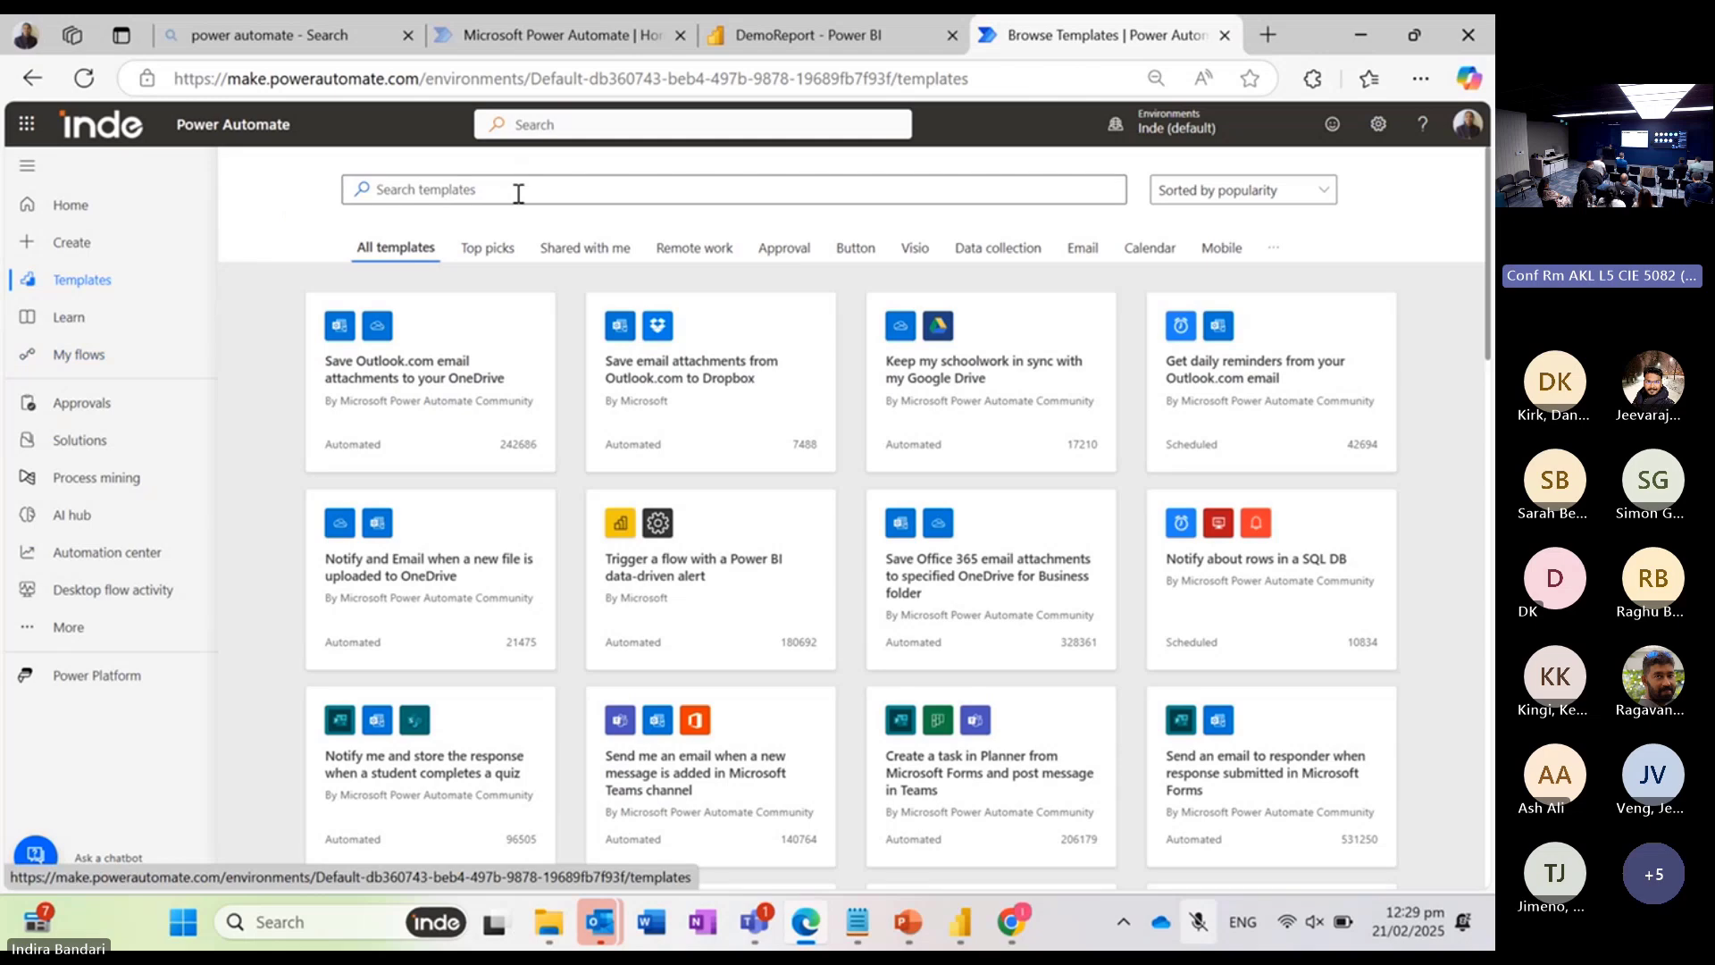
click(518, 193)
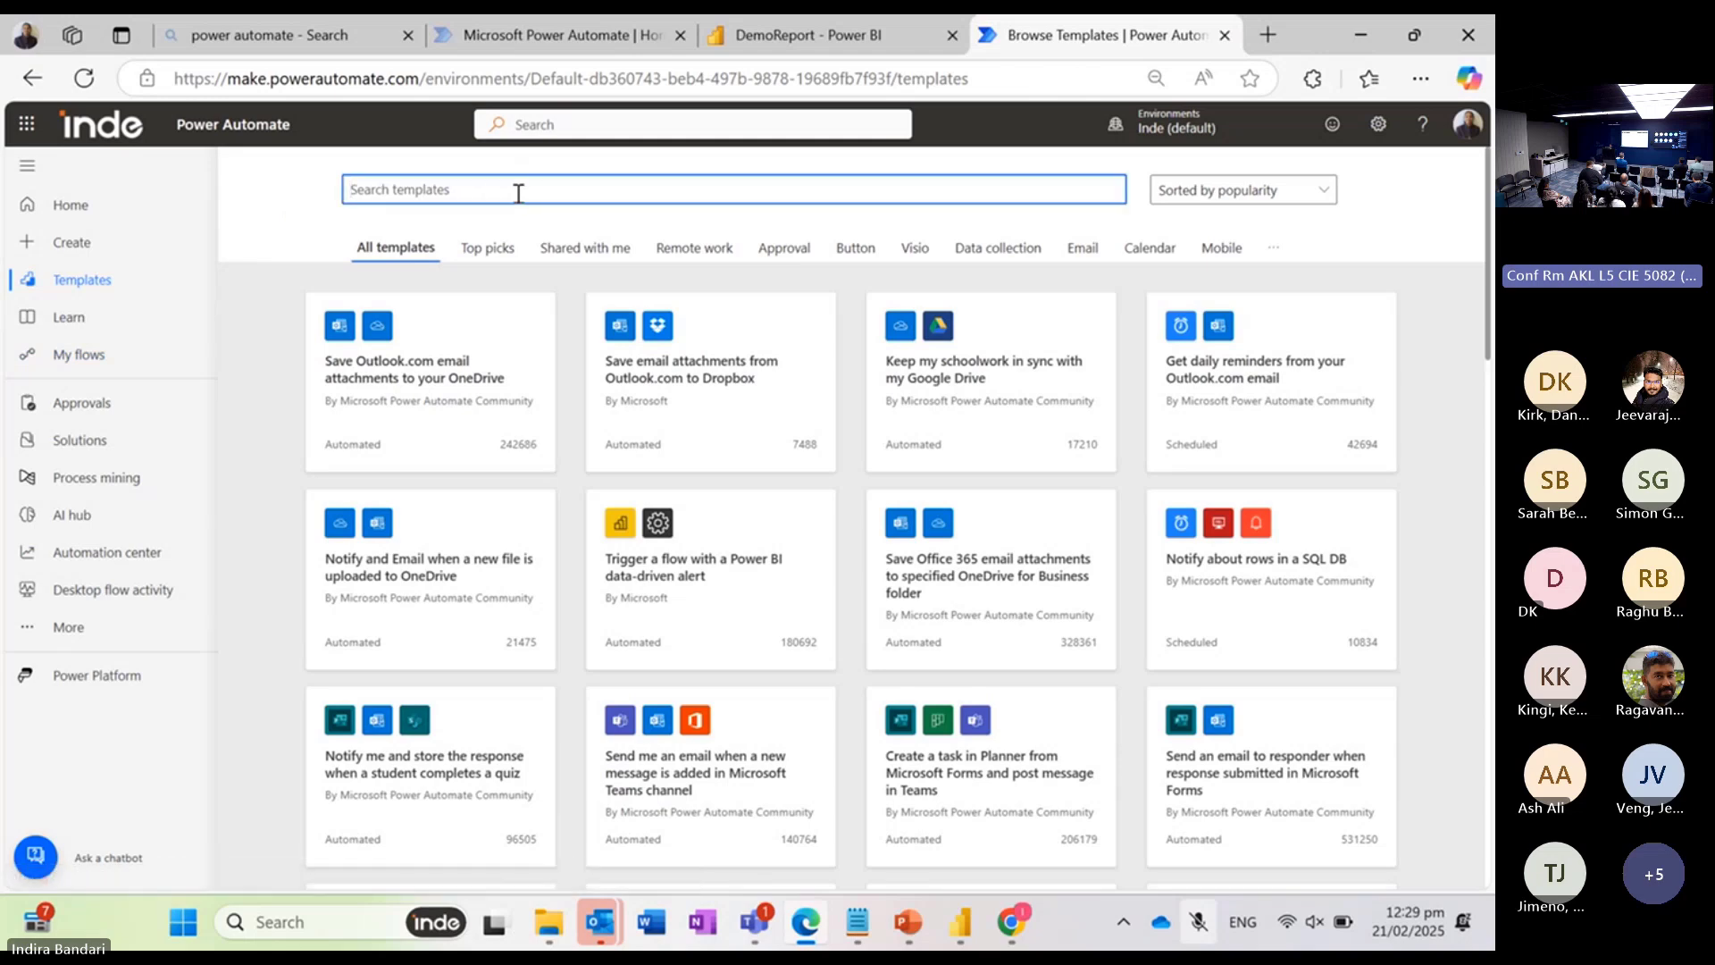
text(power bi)
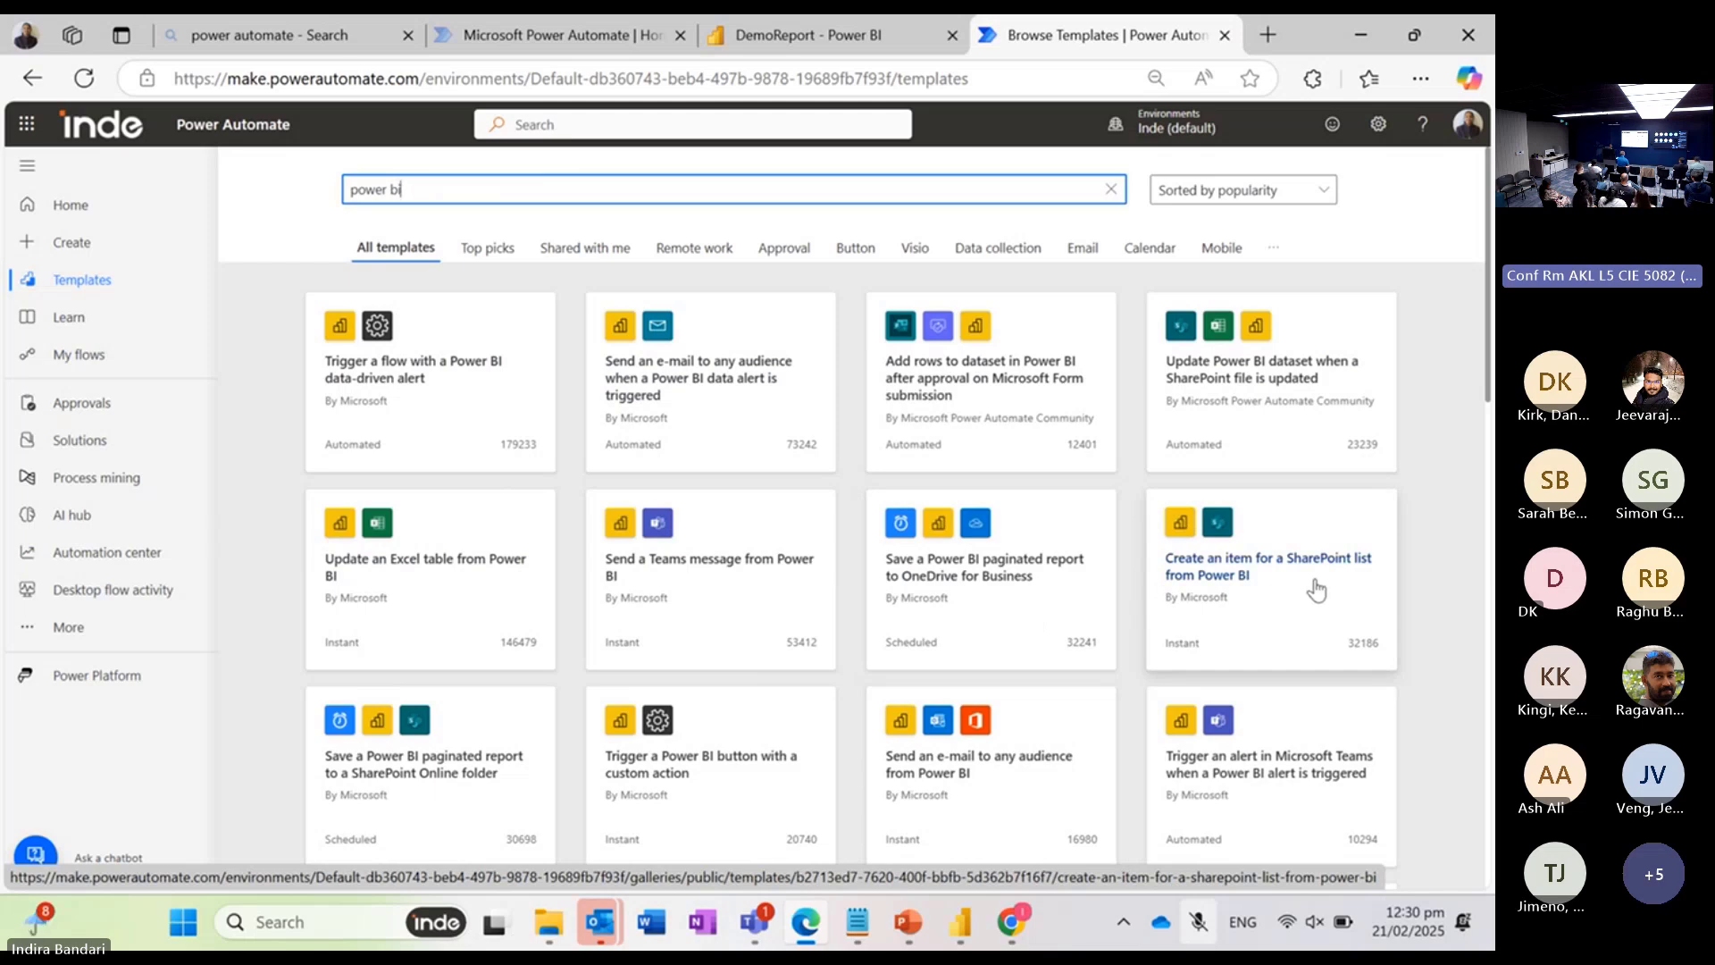
Step: Browse the list of Power BI flow templates through to its end
click(1490, 358)
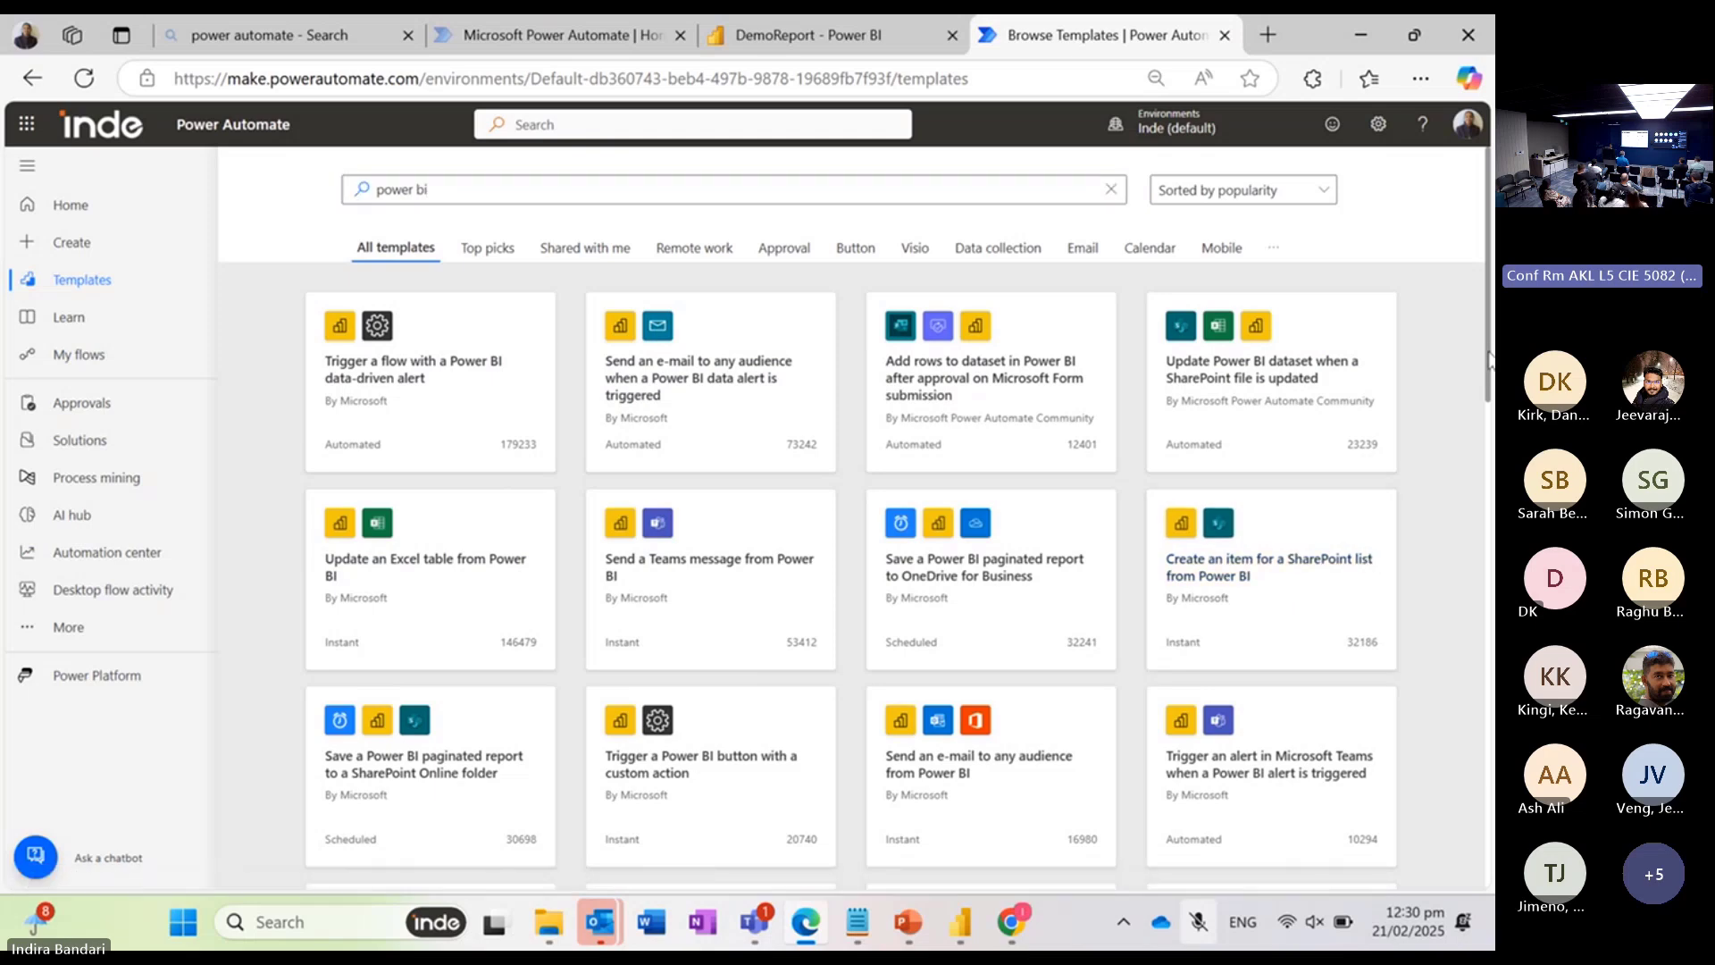
scroll(1489, 358, down, 5)
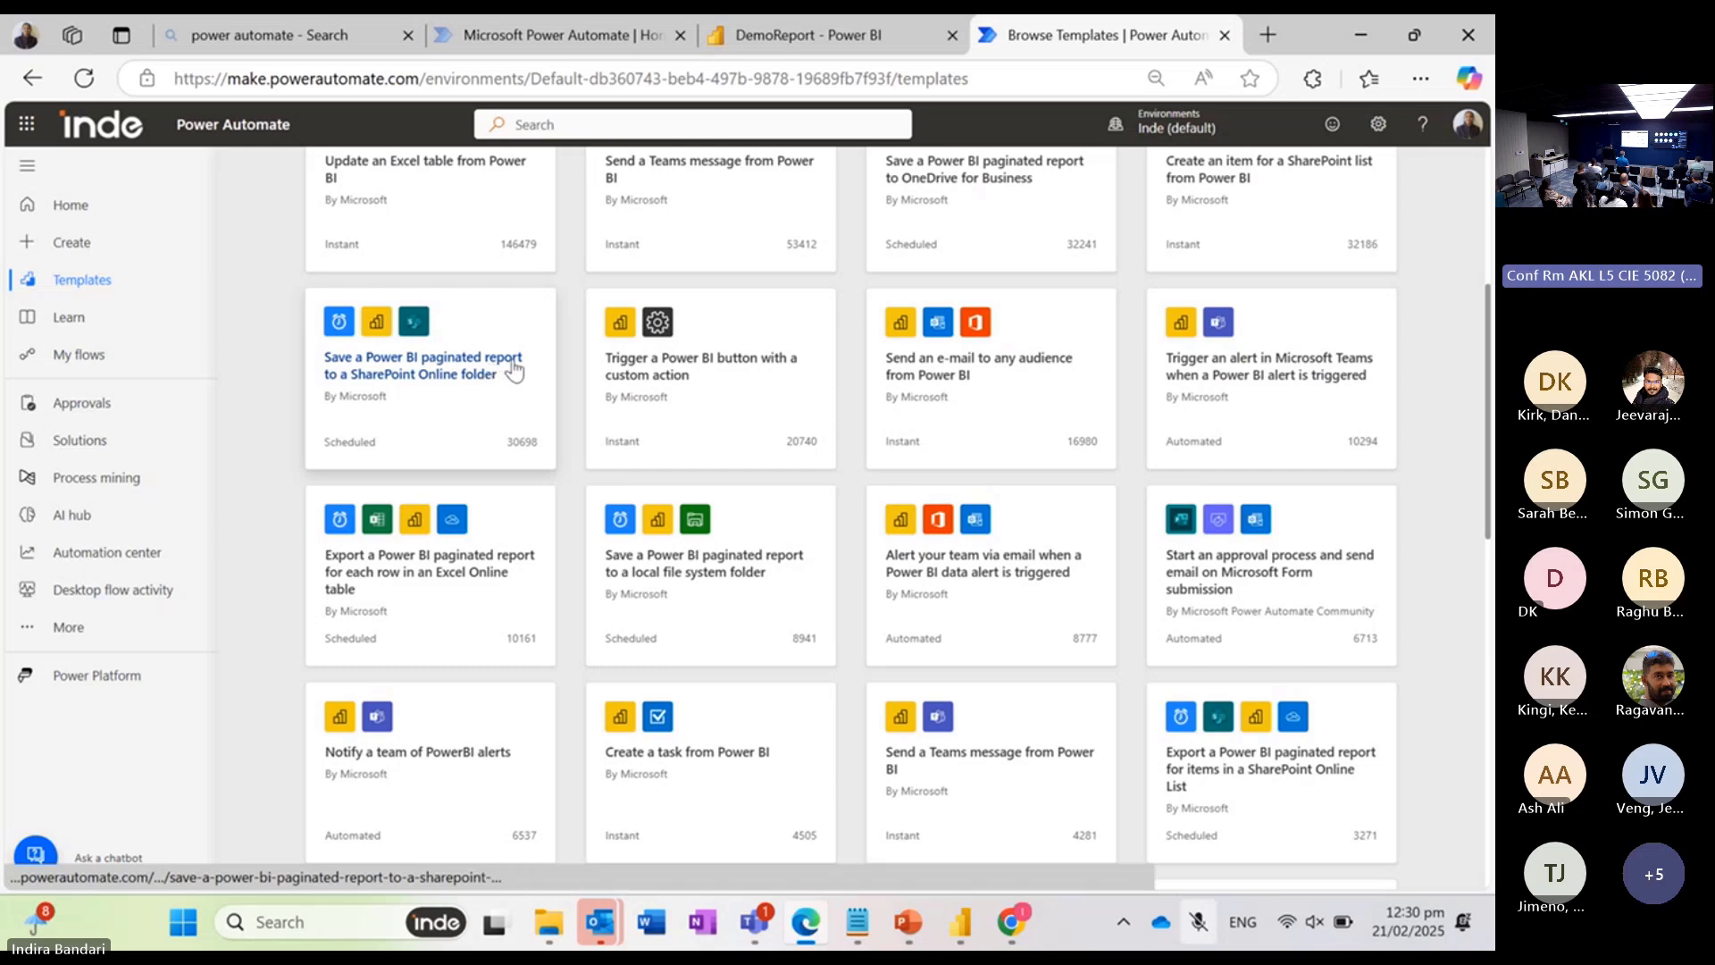
scroll(487, 372, up, 2)
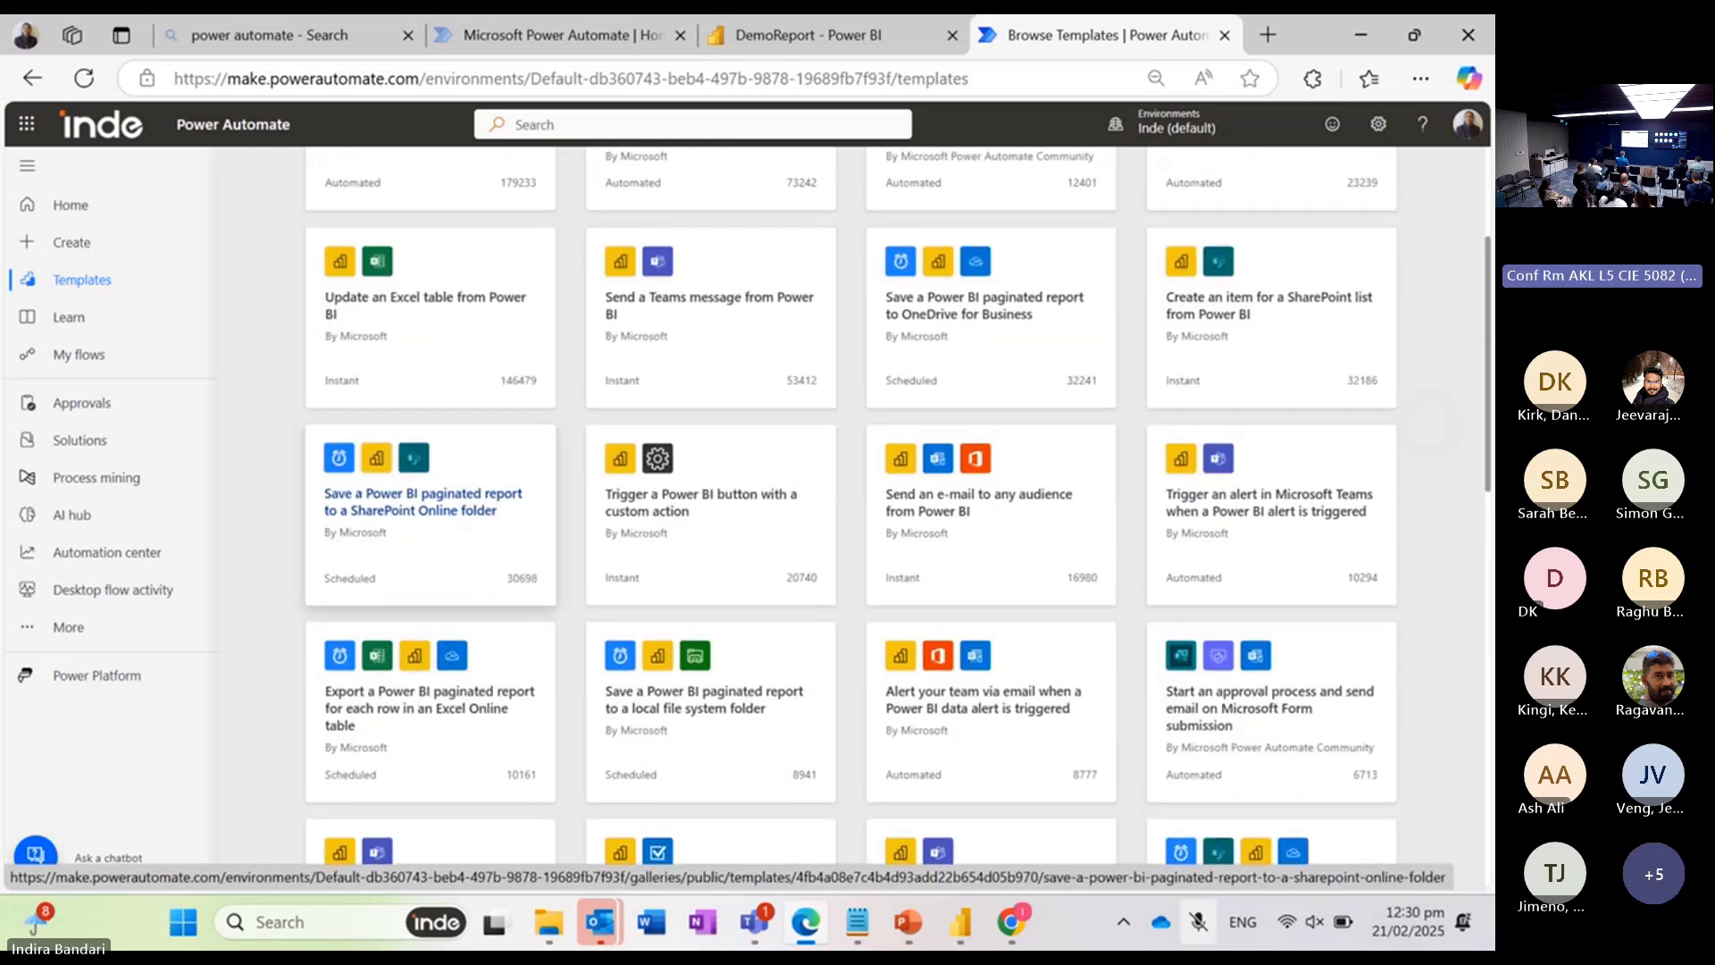
scroll(576, 381, down, 2)
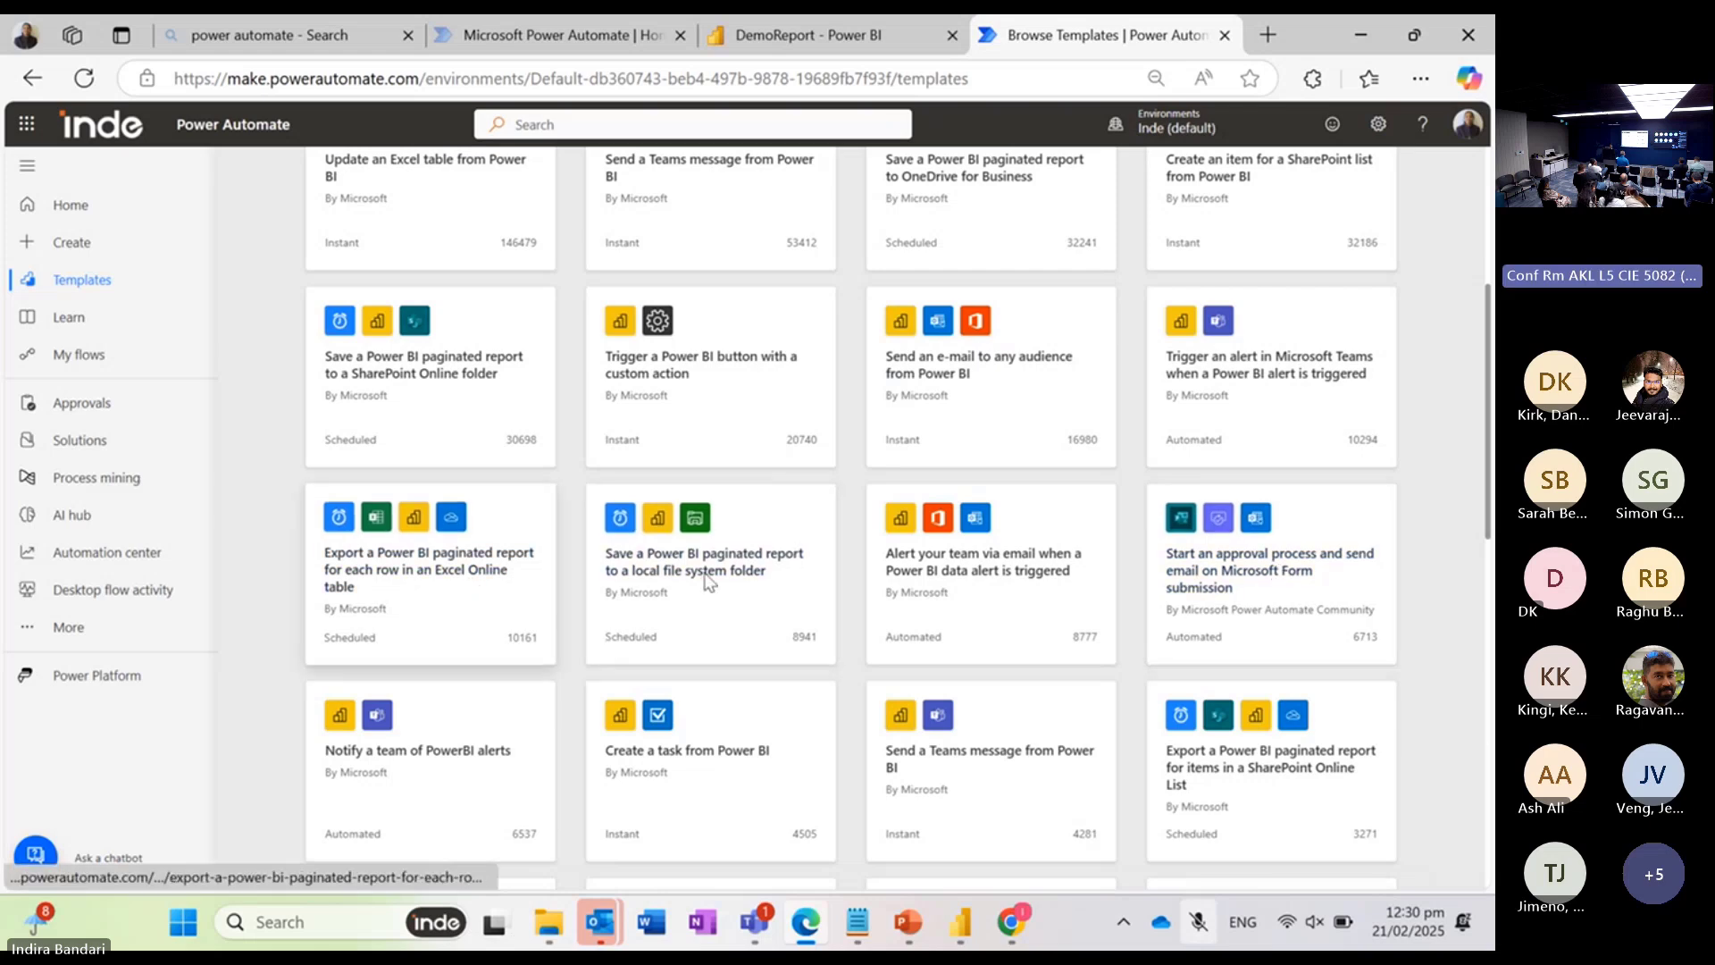
scroll(1276, 636, down, 2)
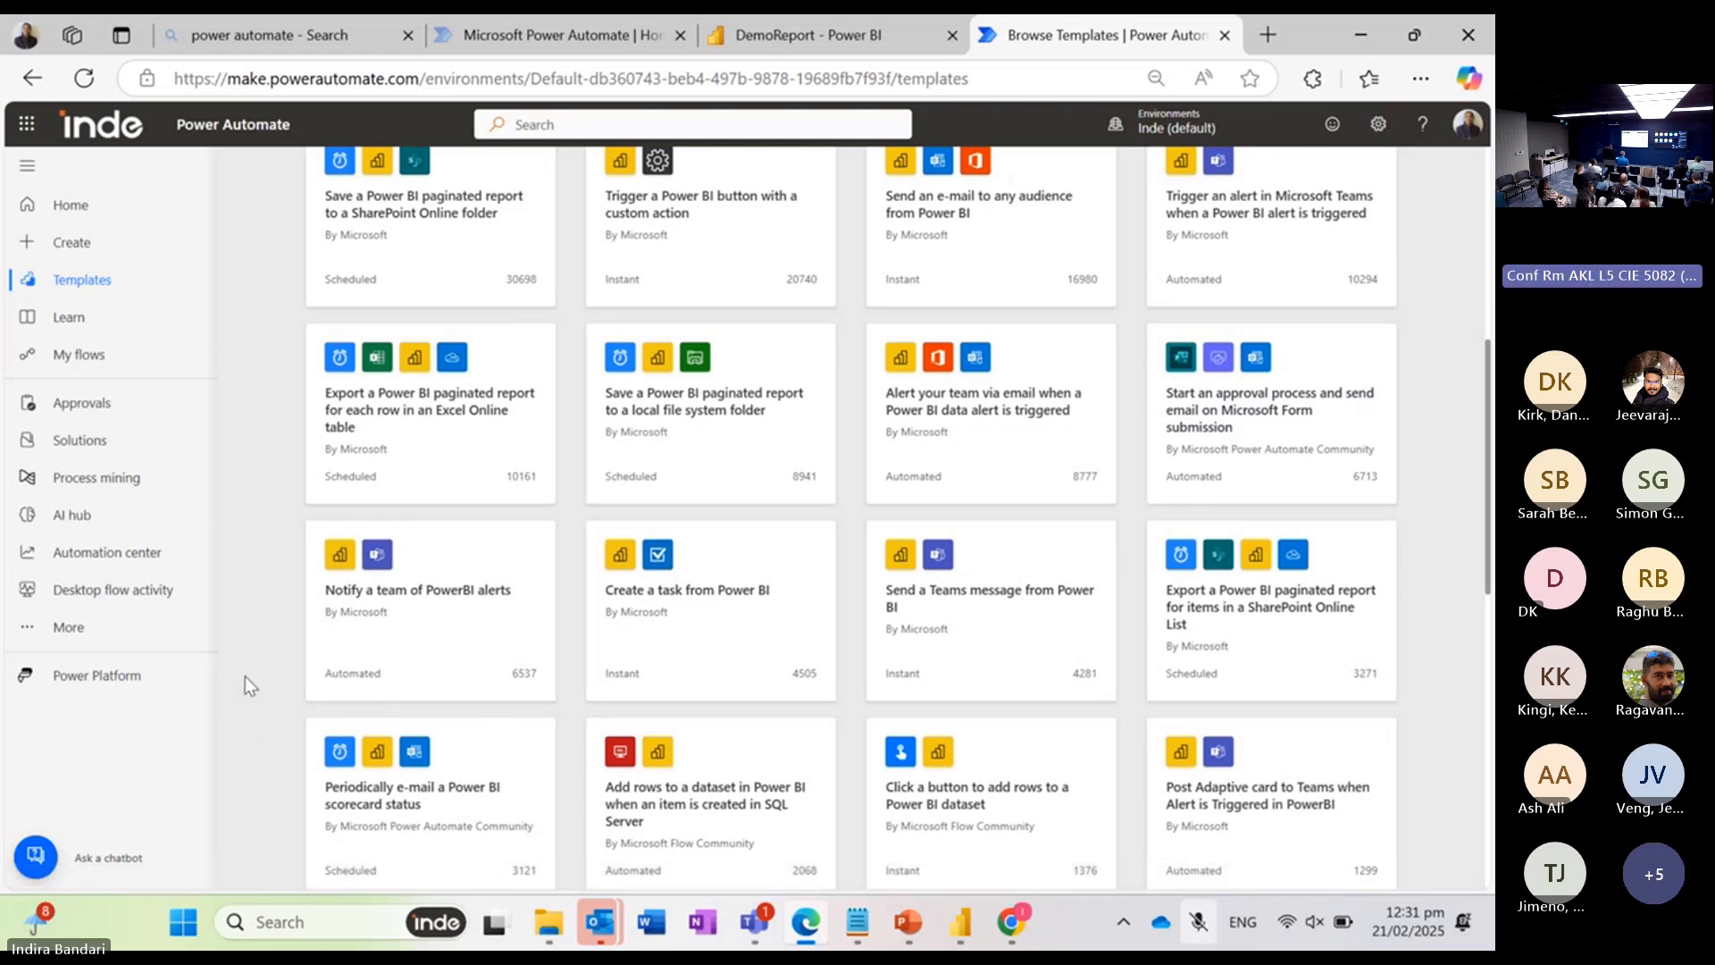
scroll(245, 677, down, 2)
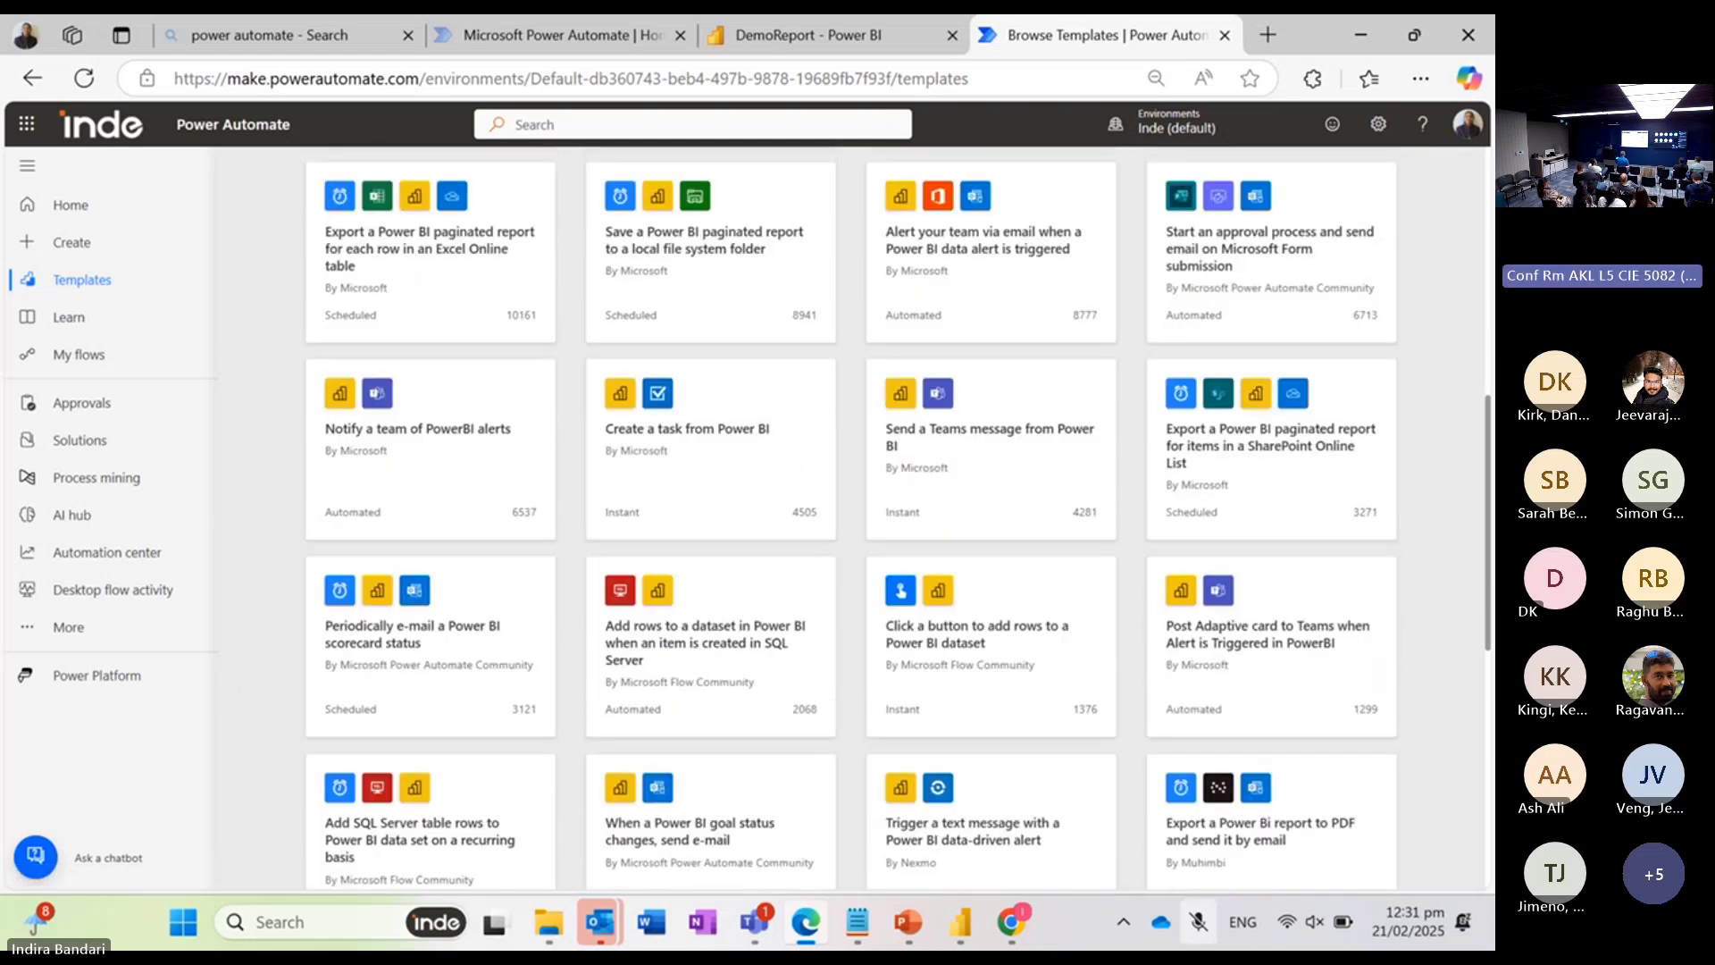
scroll(851, 518, down, 8)
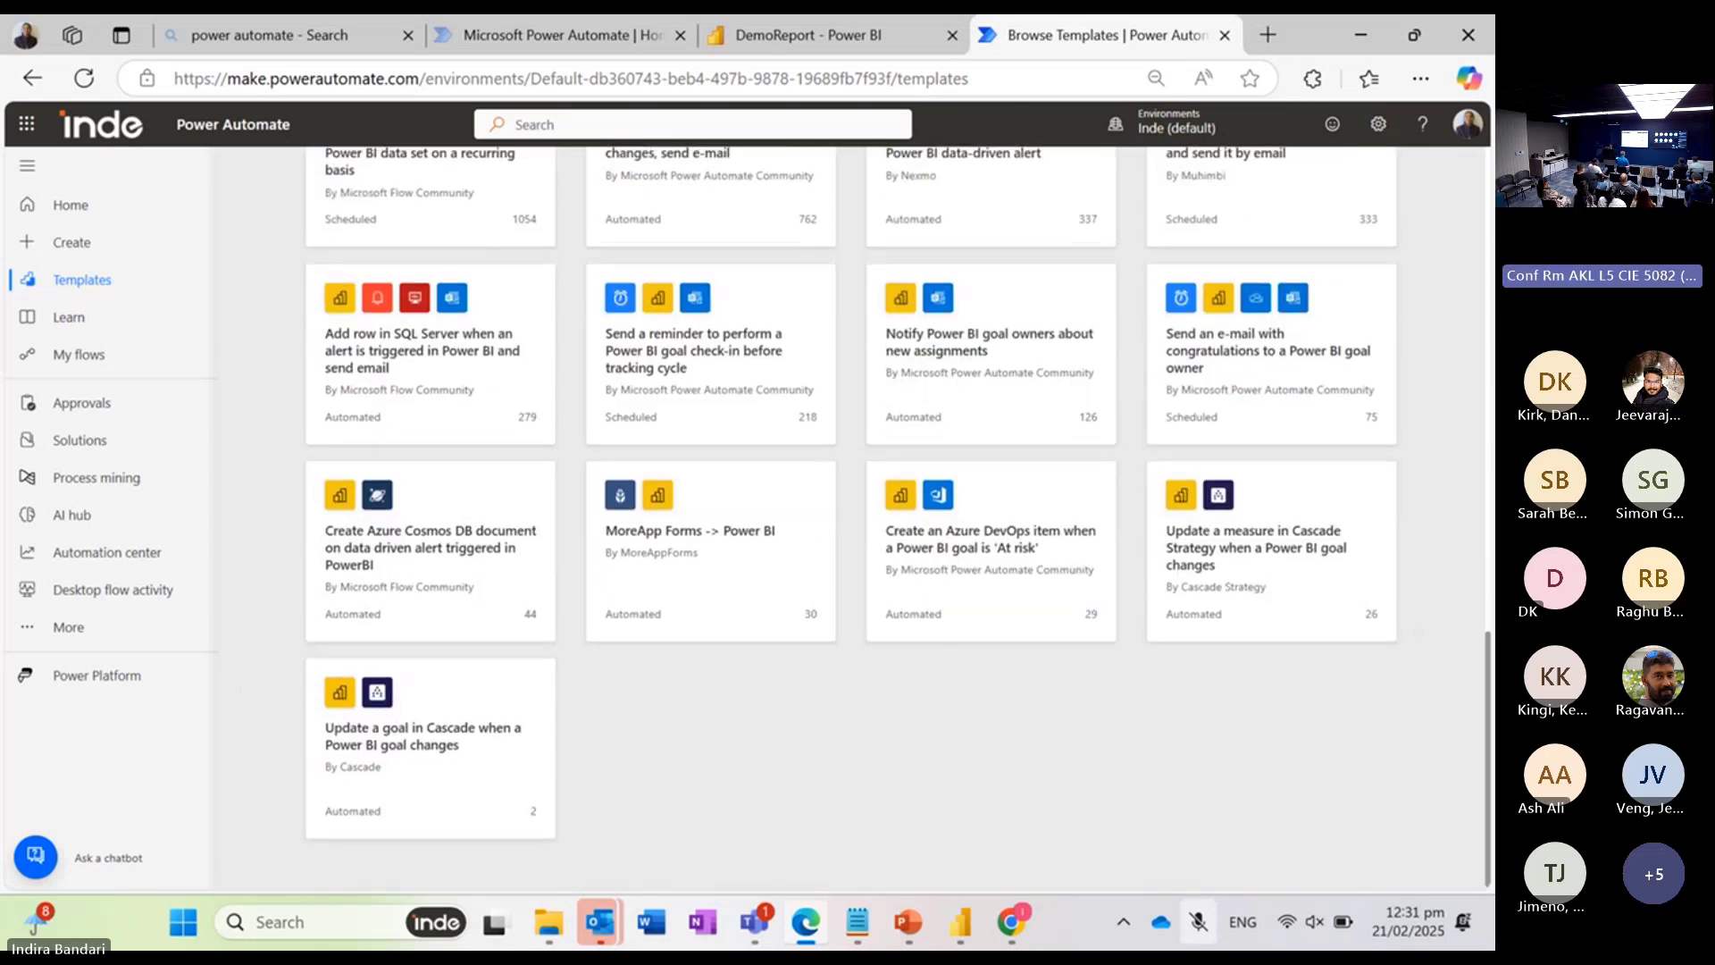
scroll(851, 517, up, 1)
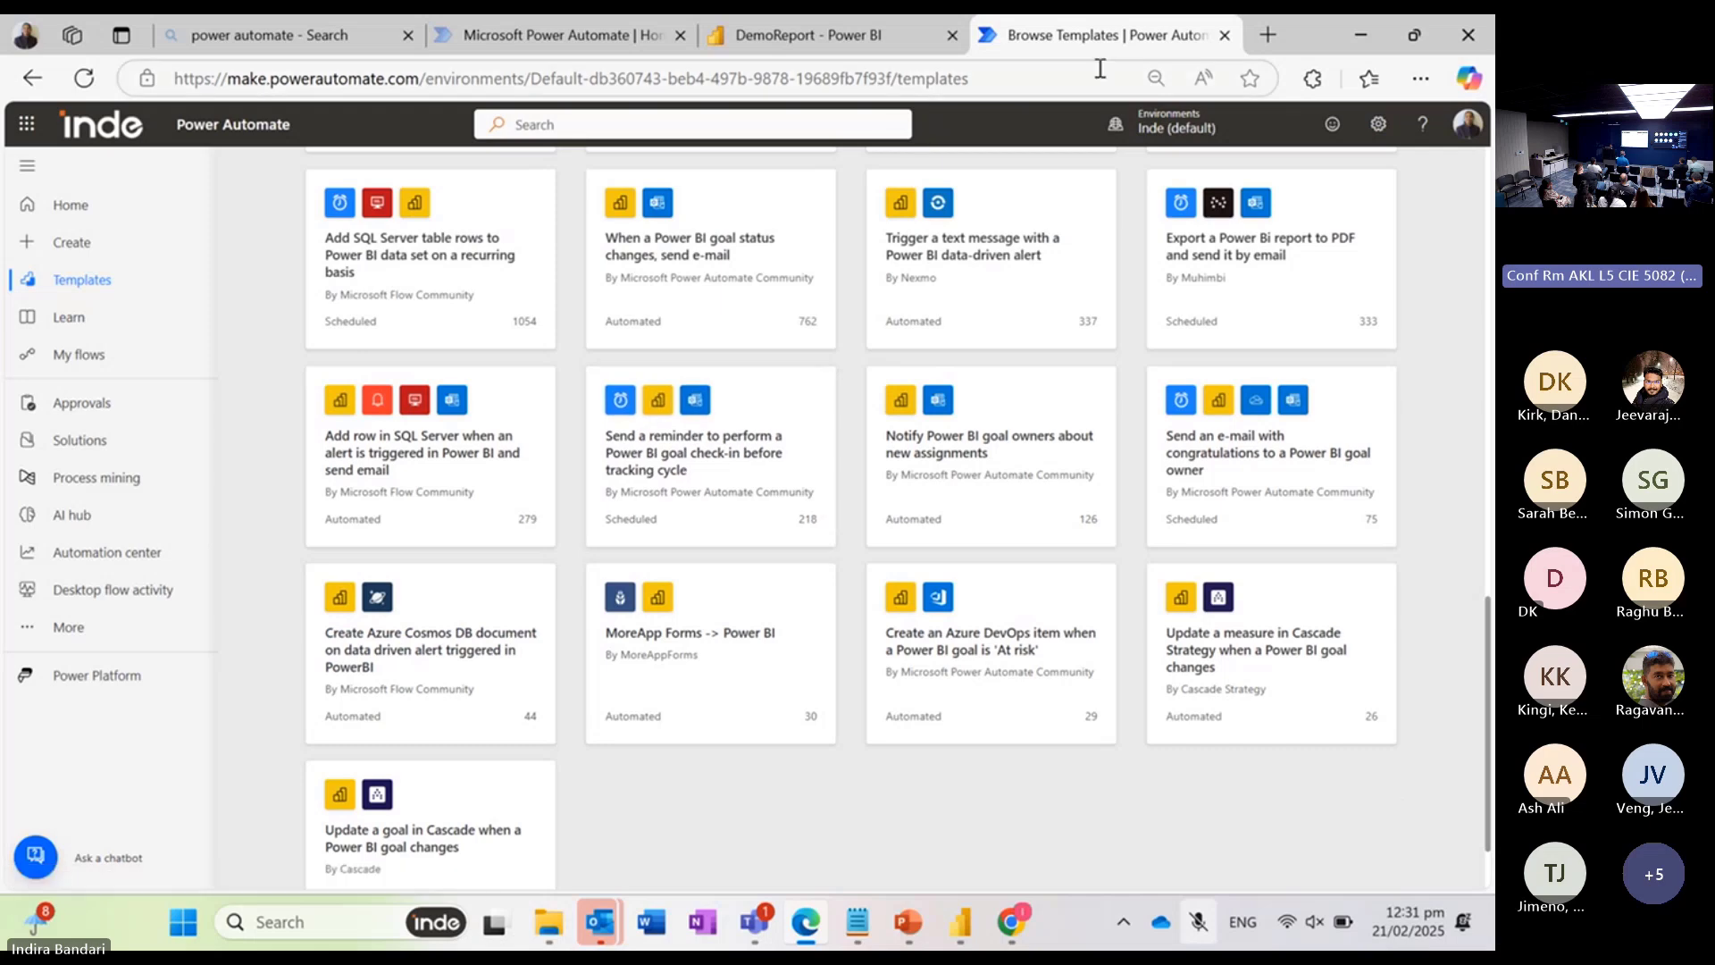
click(1267, 36)
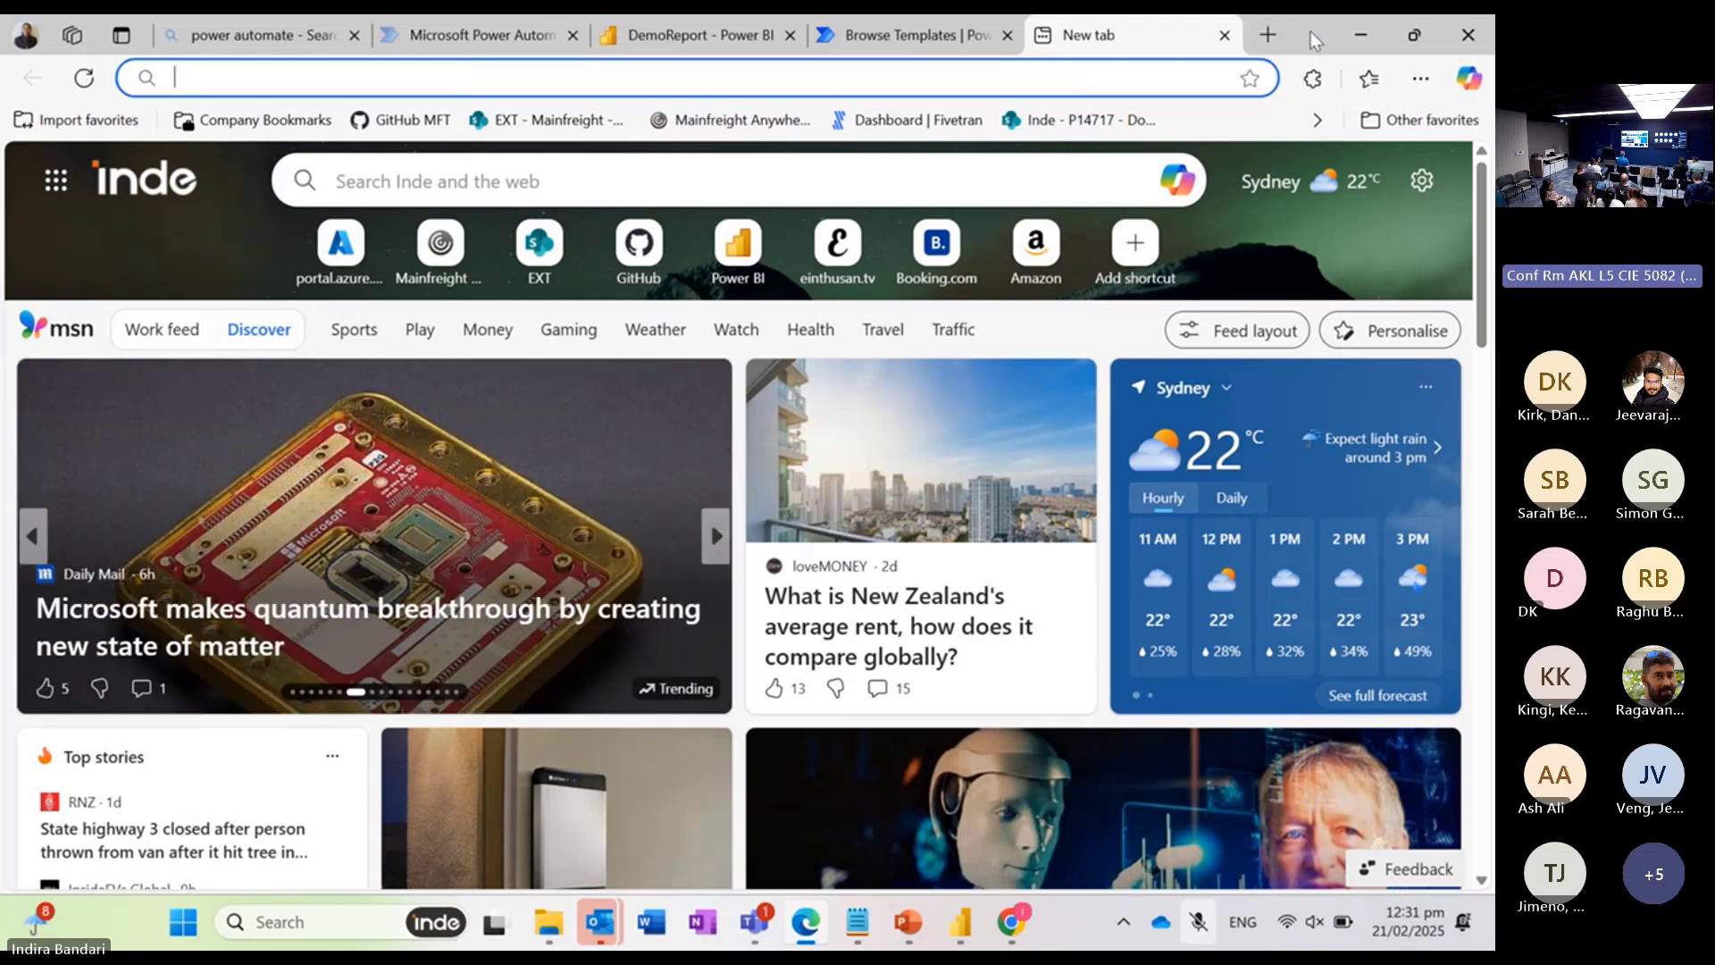
double_click(1310, 30)
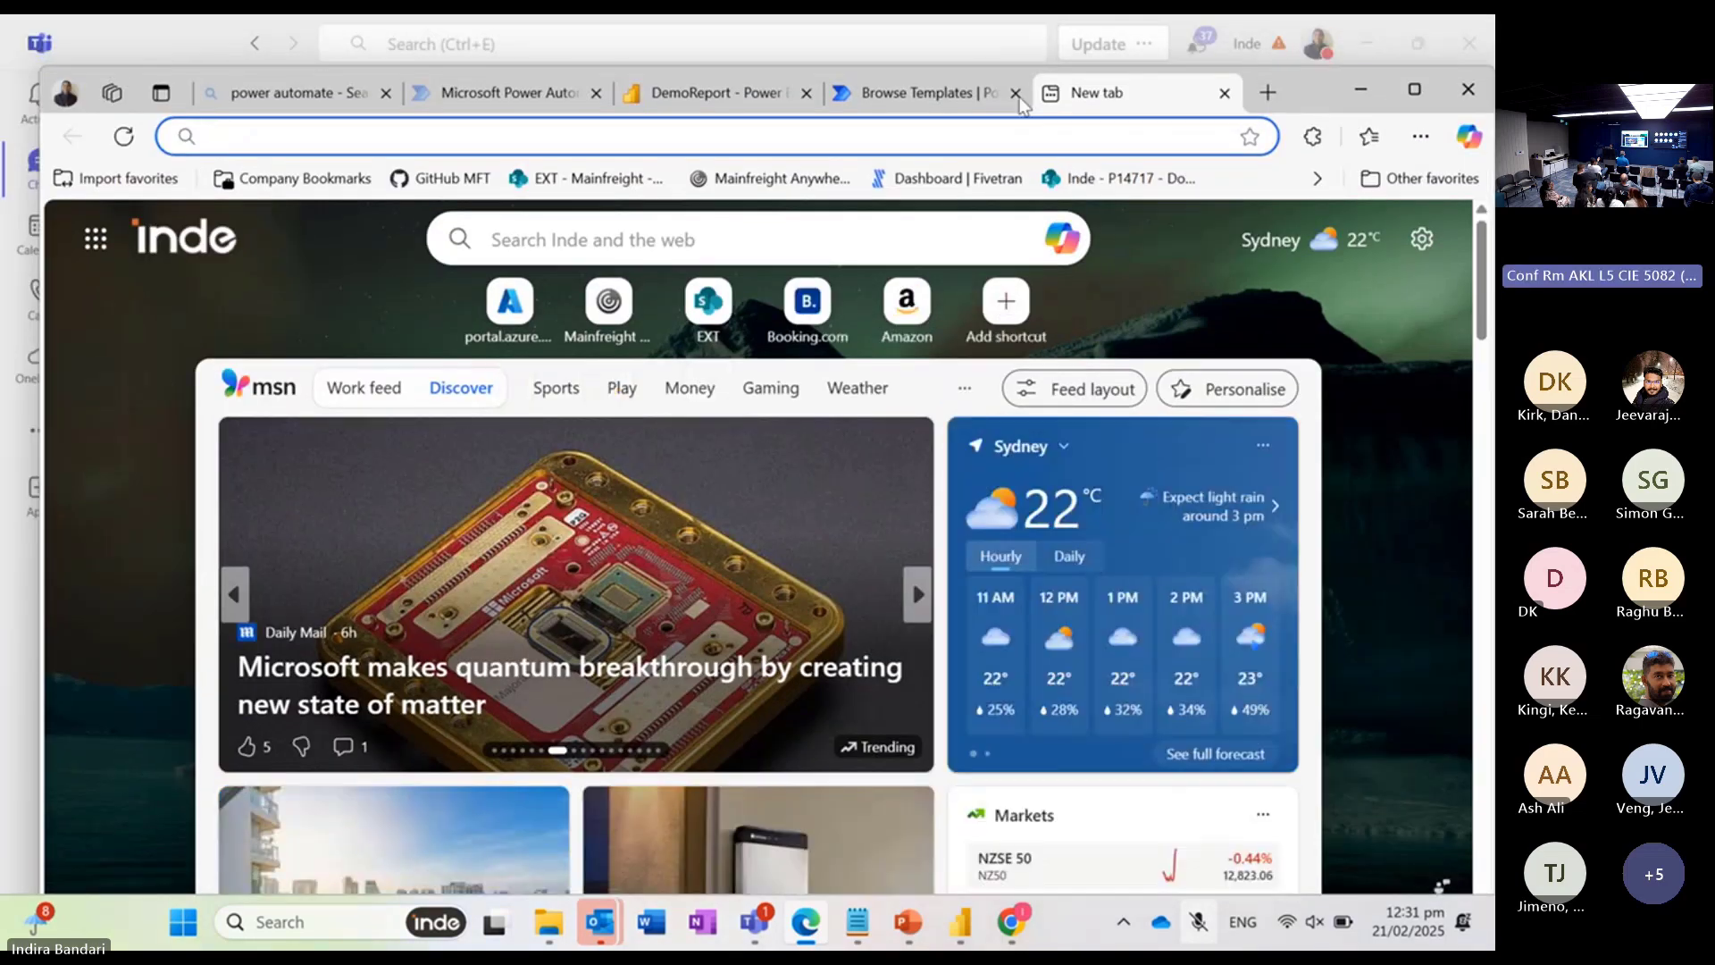
click(932, 95)
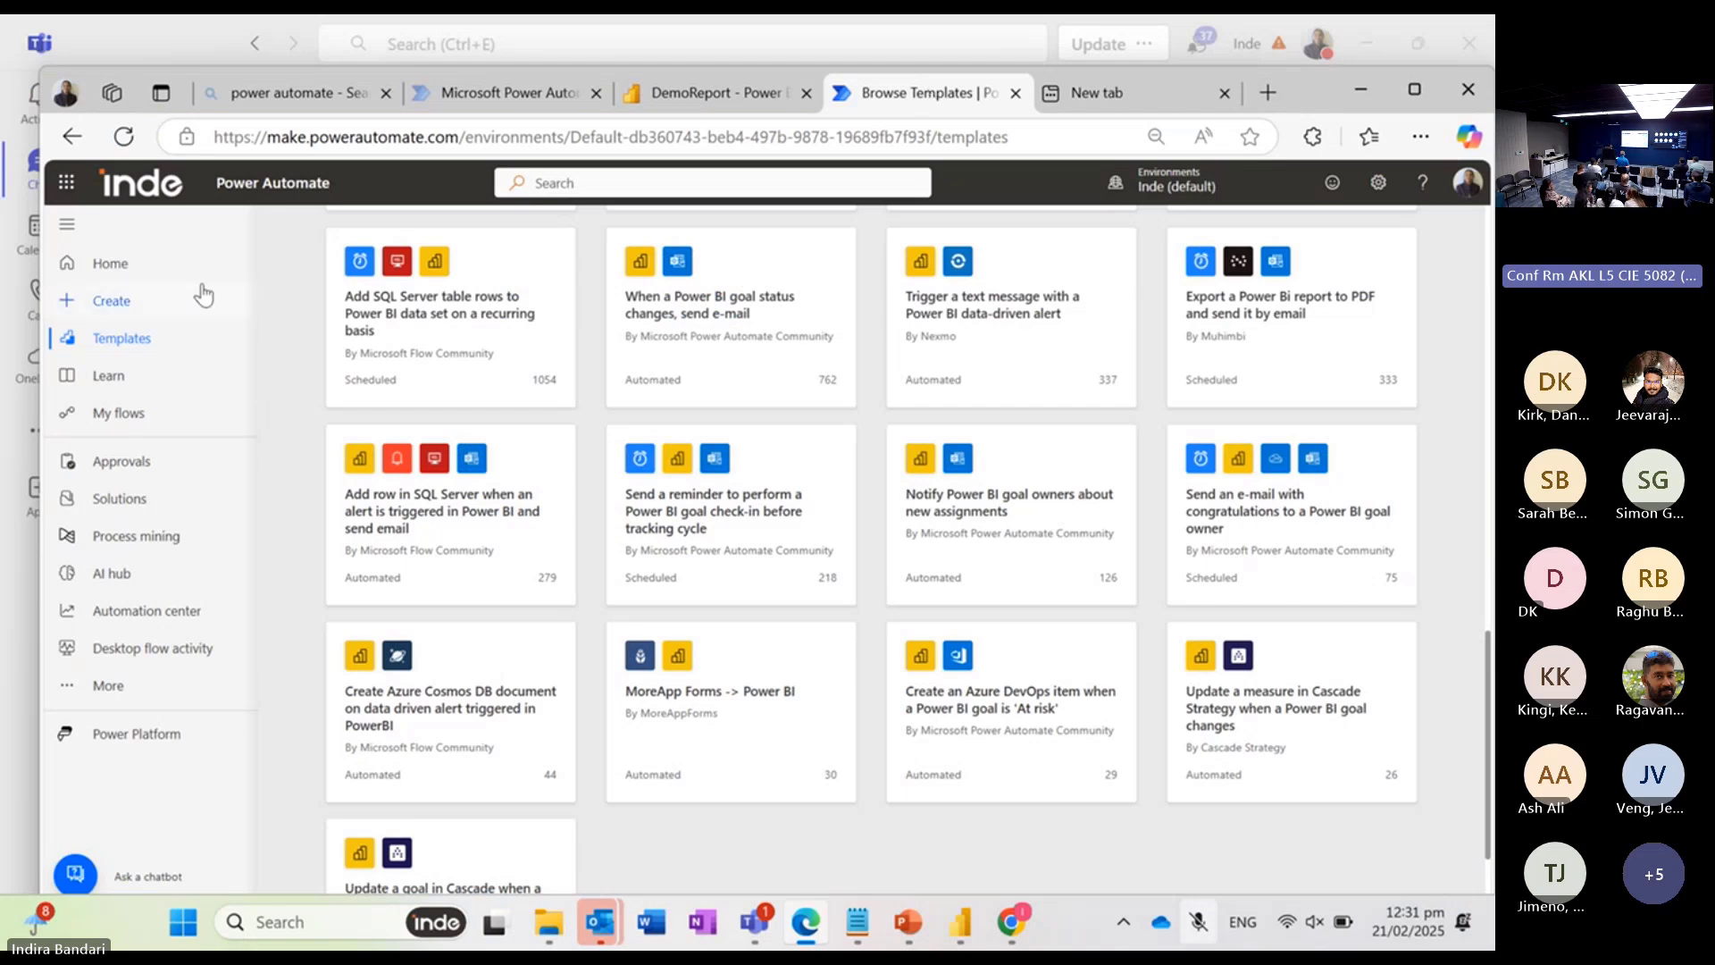
Step: Open the Power BI service from Power Automate's Power Platform apps and maximize the browser window
click(66, 188)
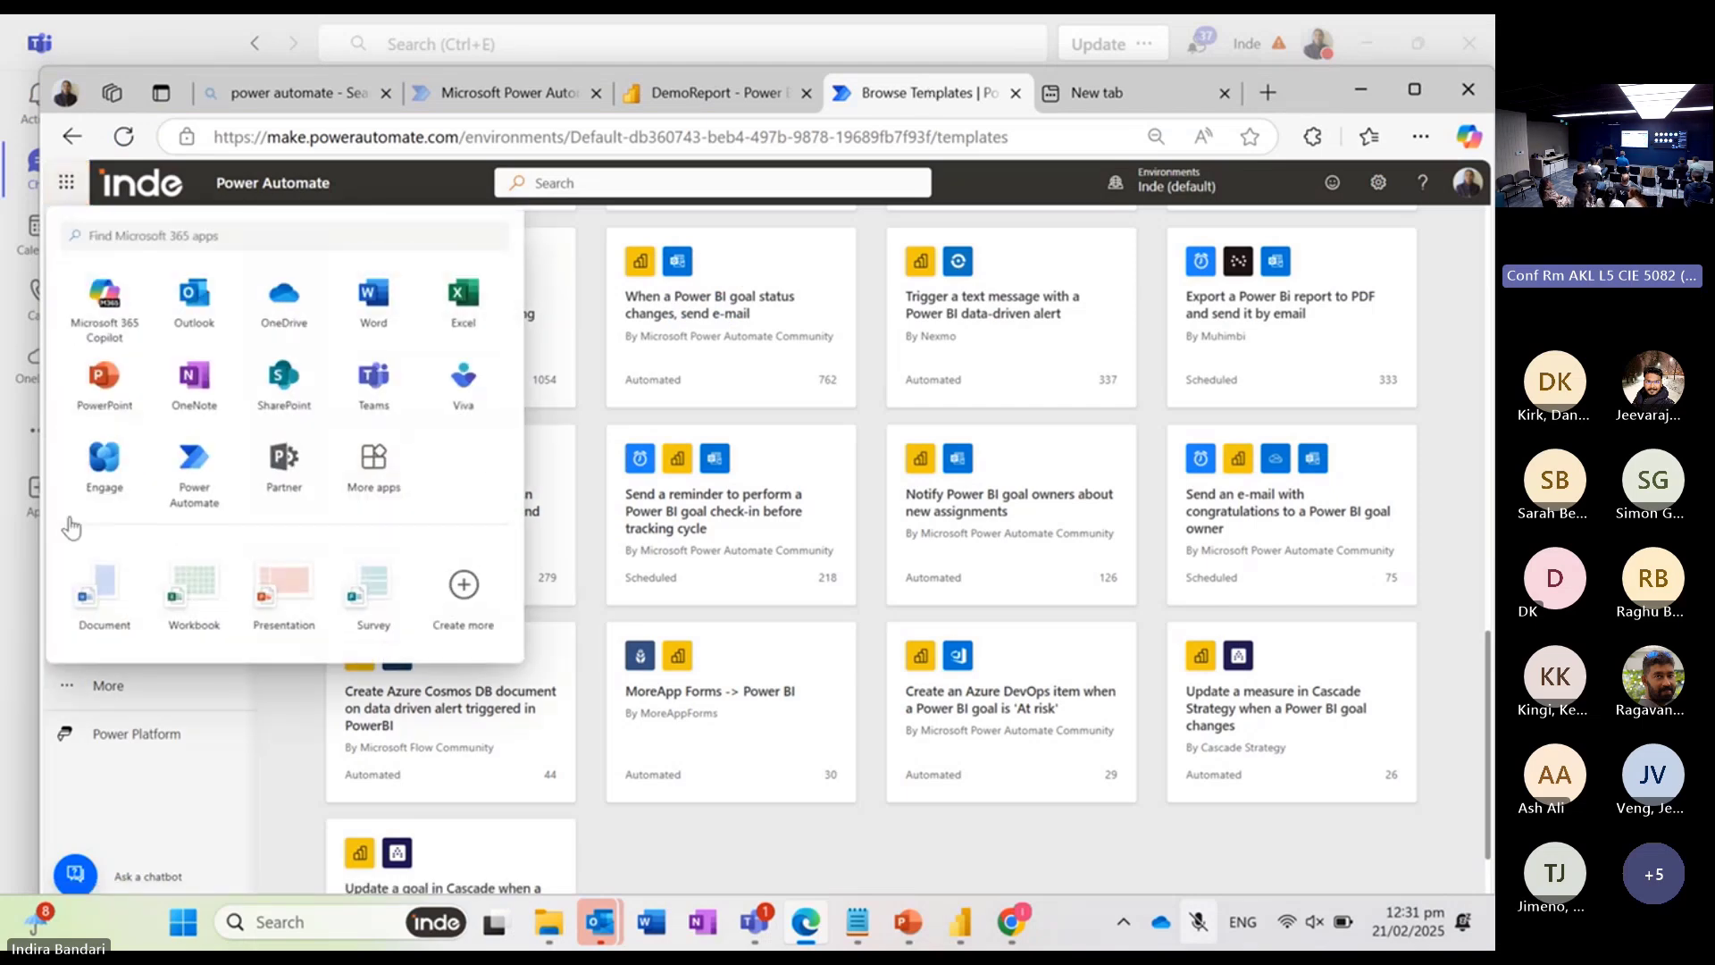
click(141, 747)
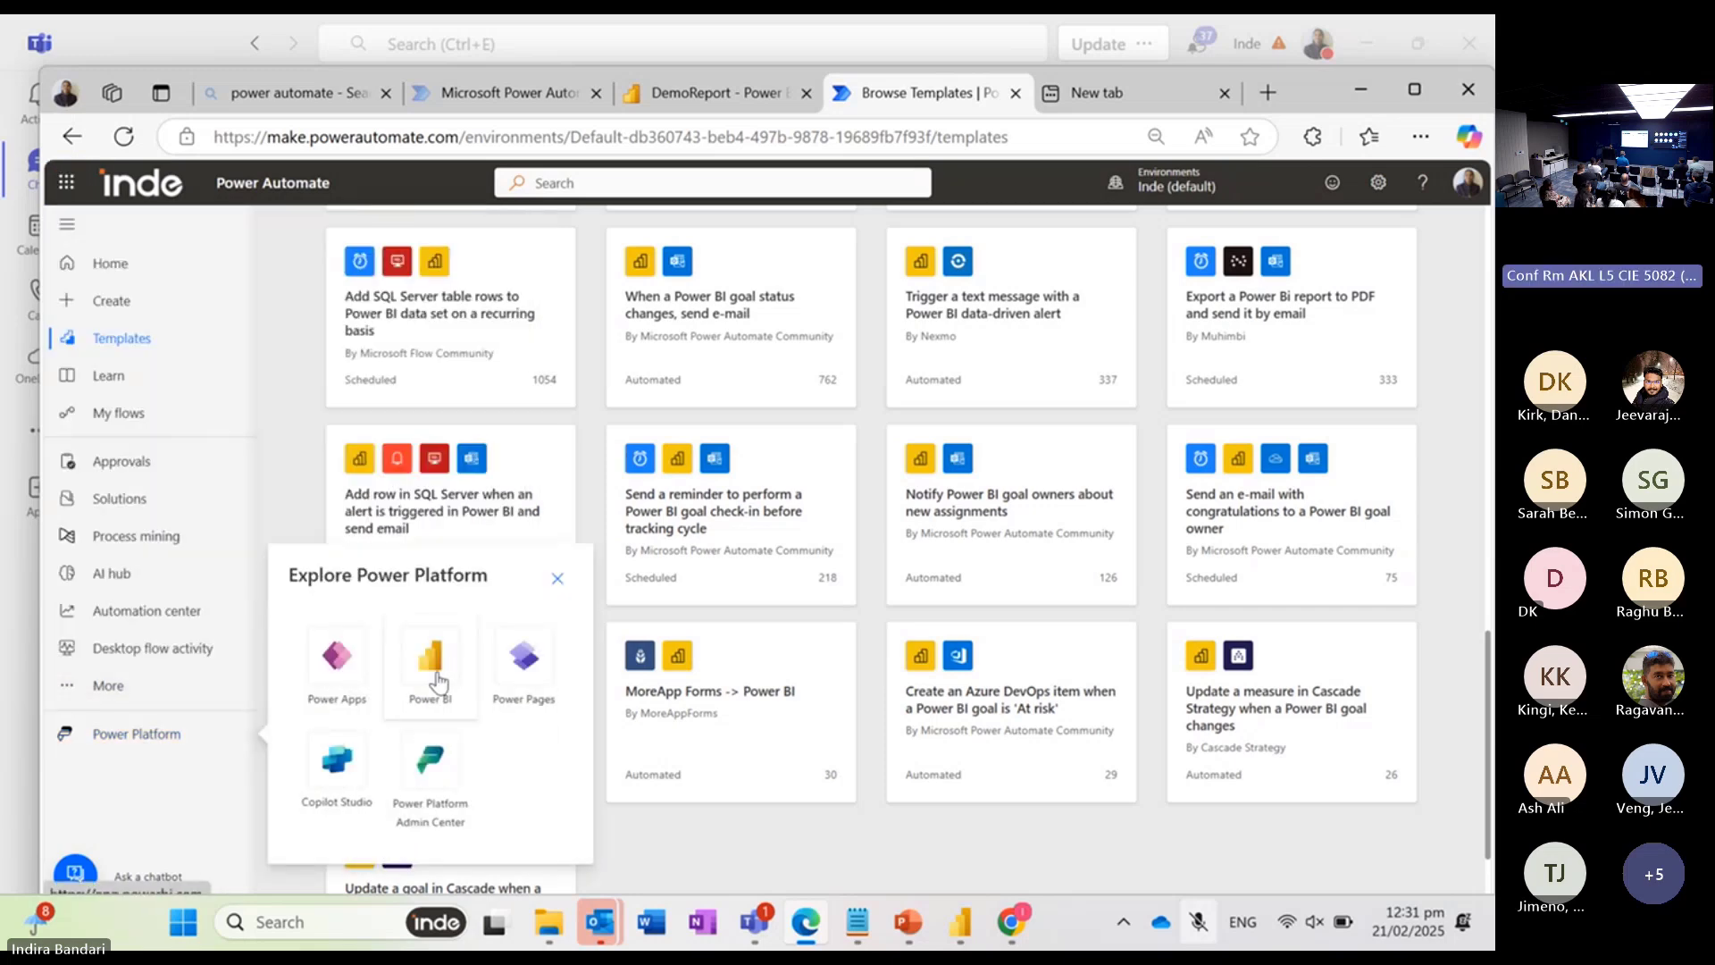
click(438, 682)
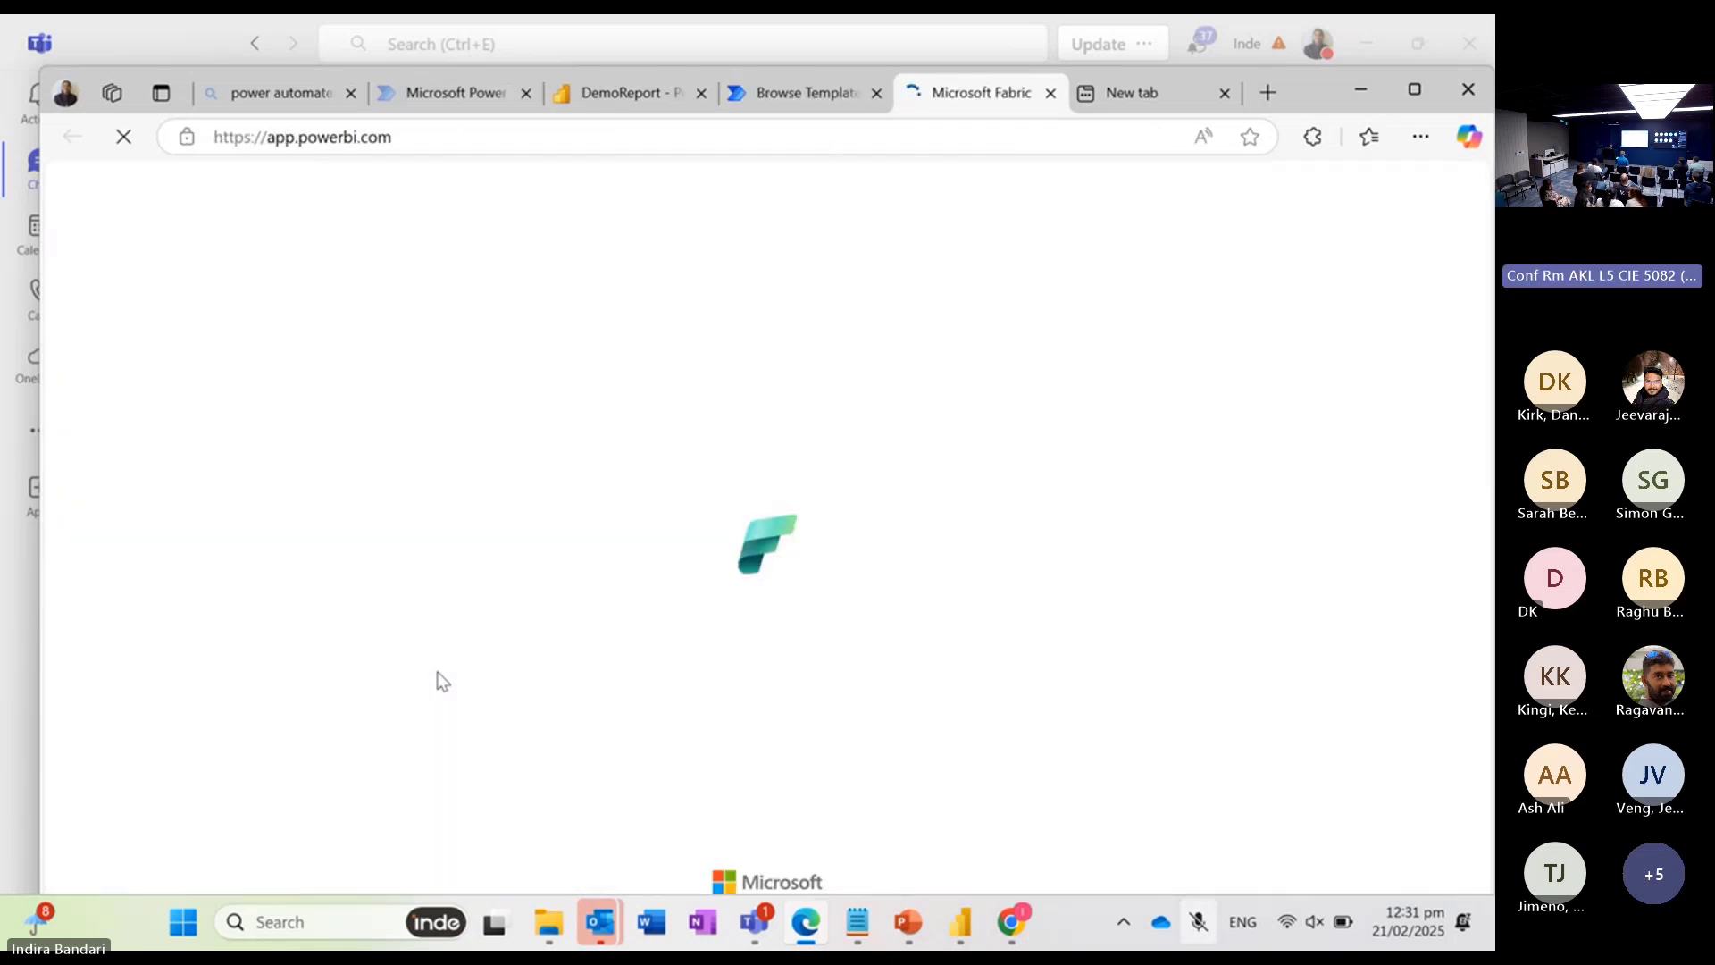
click(1414, 89)
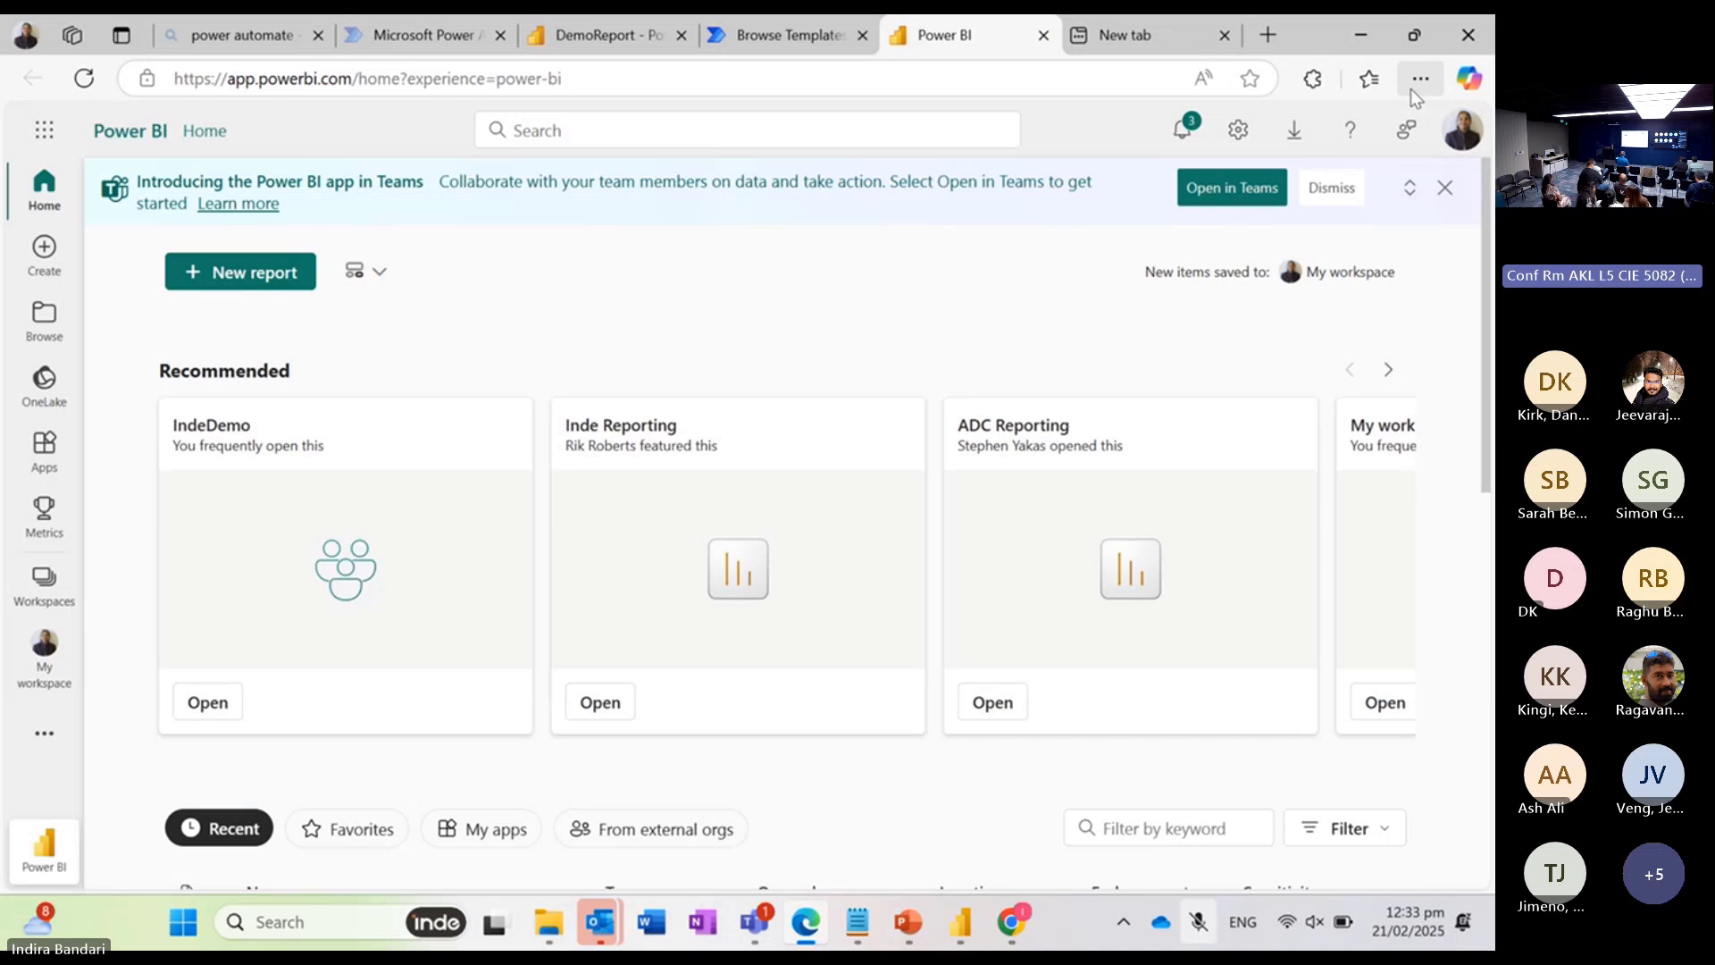
Step: Open the DemoReport report from the IndeDemo workspace
click(43, 586)
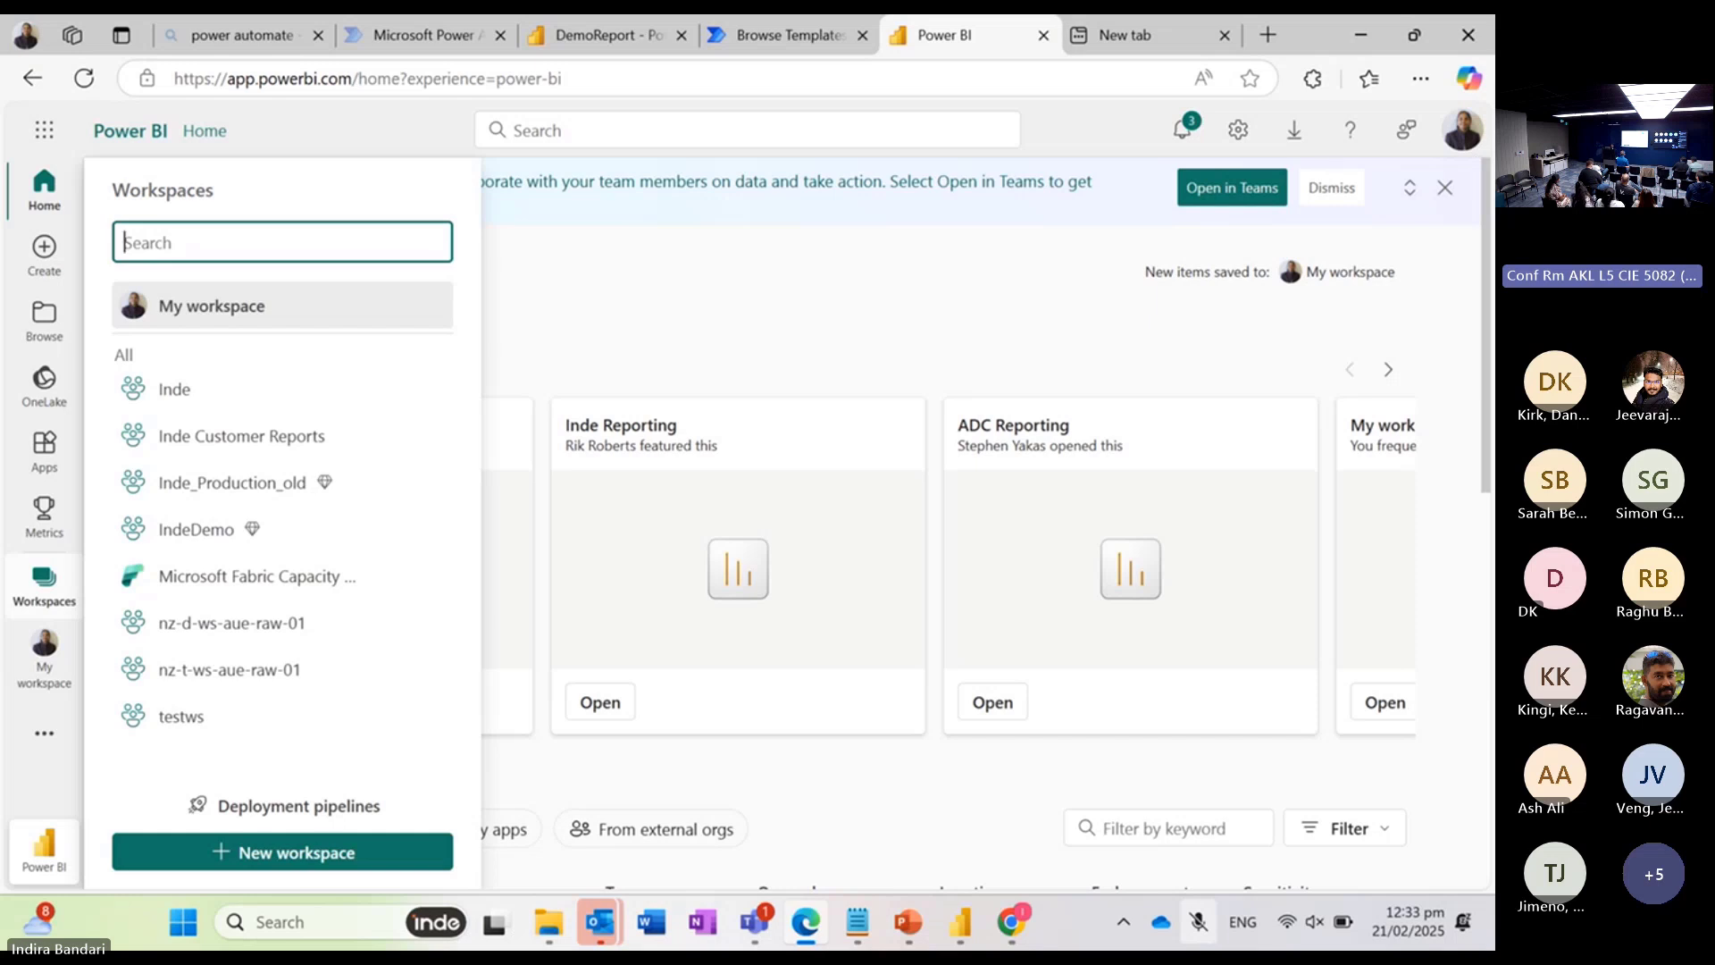
click(196, 530)
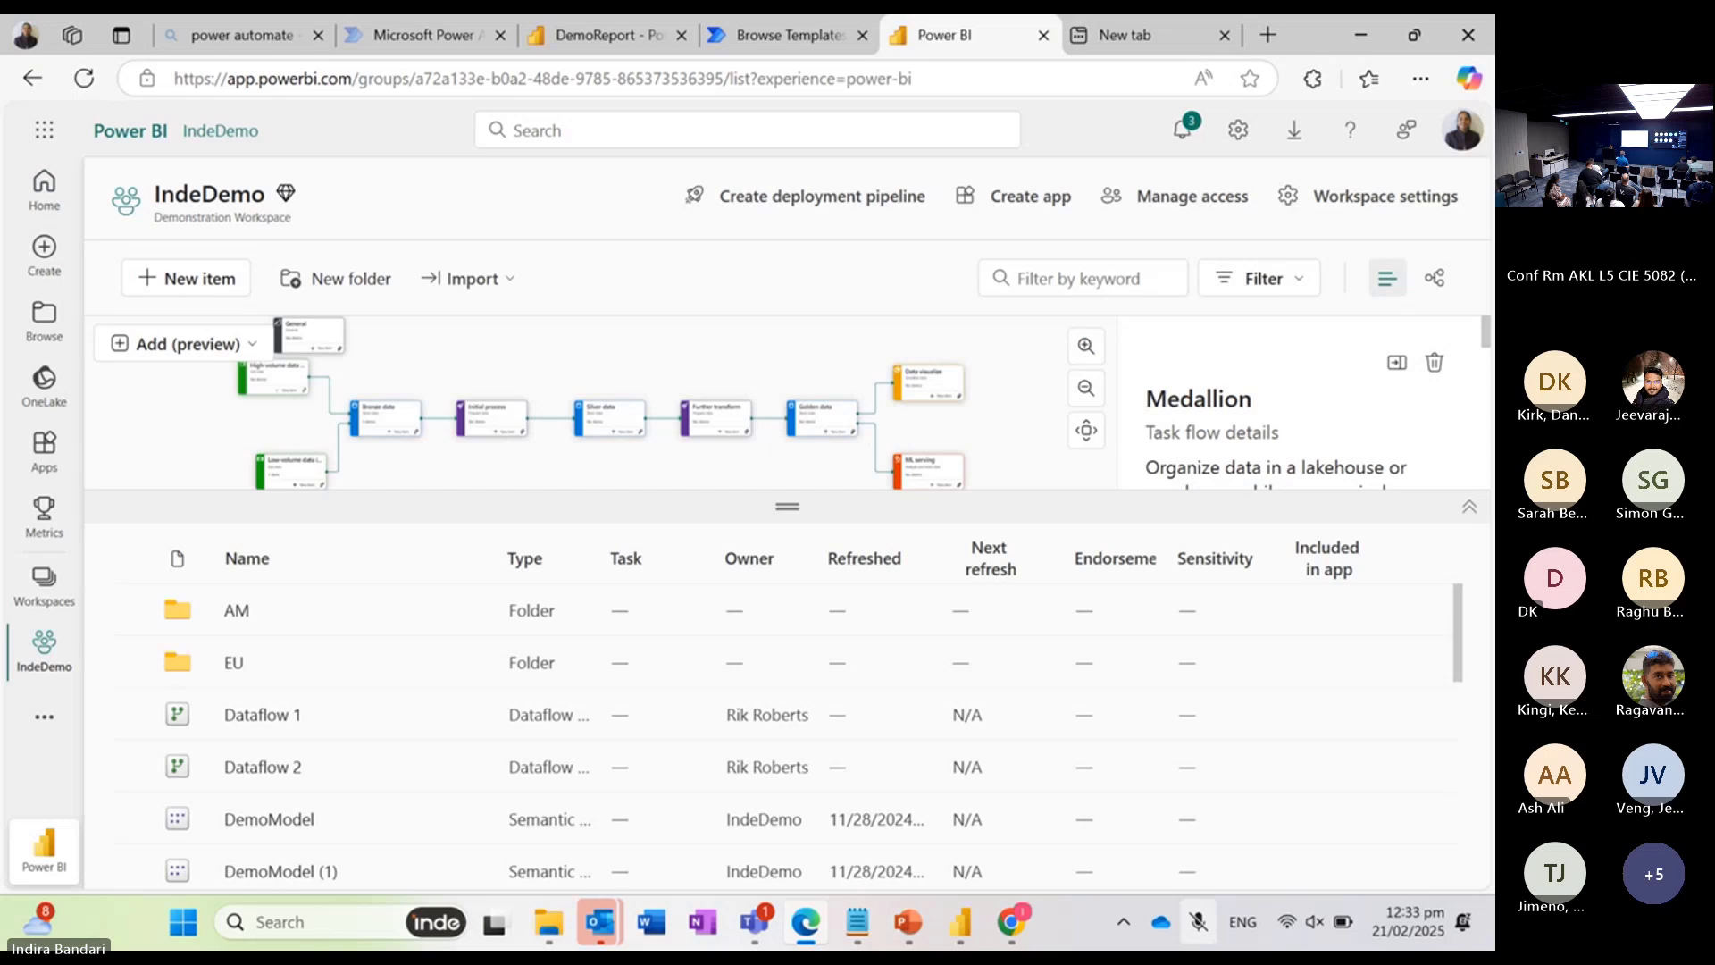
scroll(786, 732, down, 5)
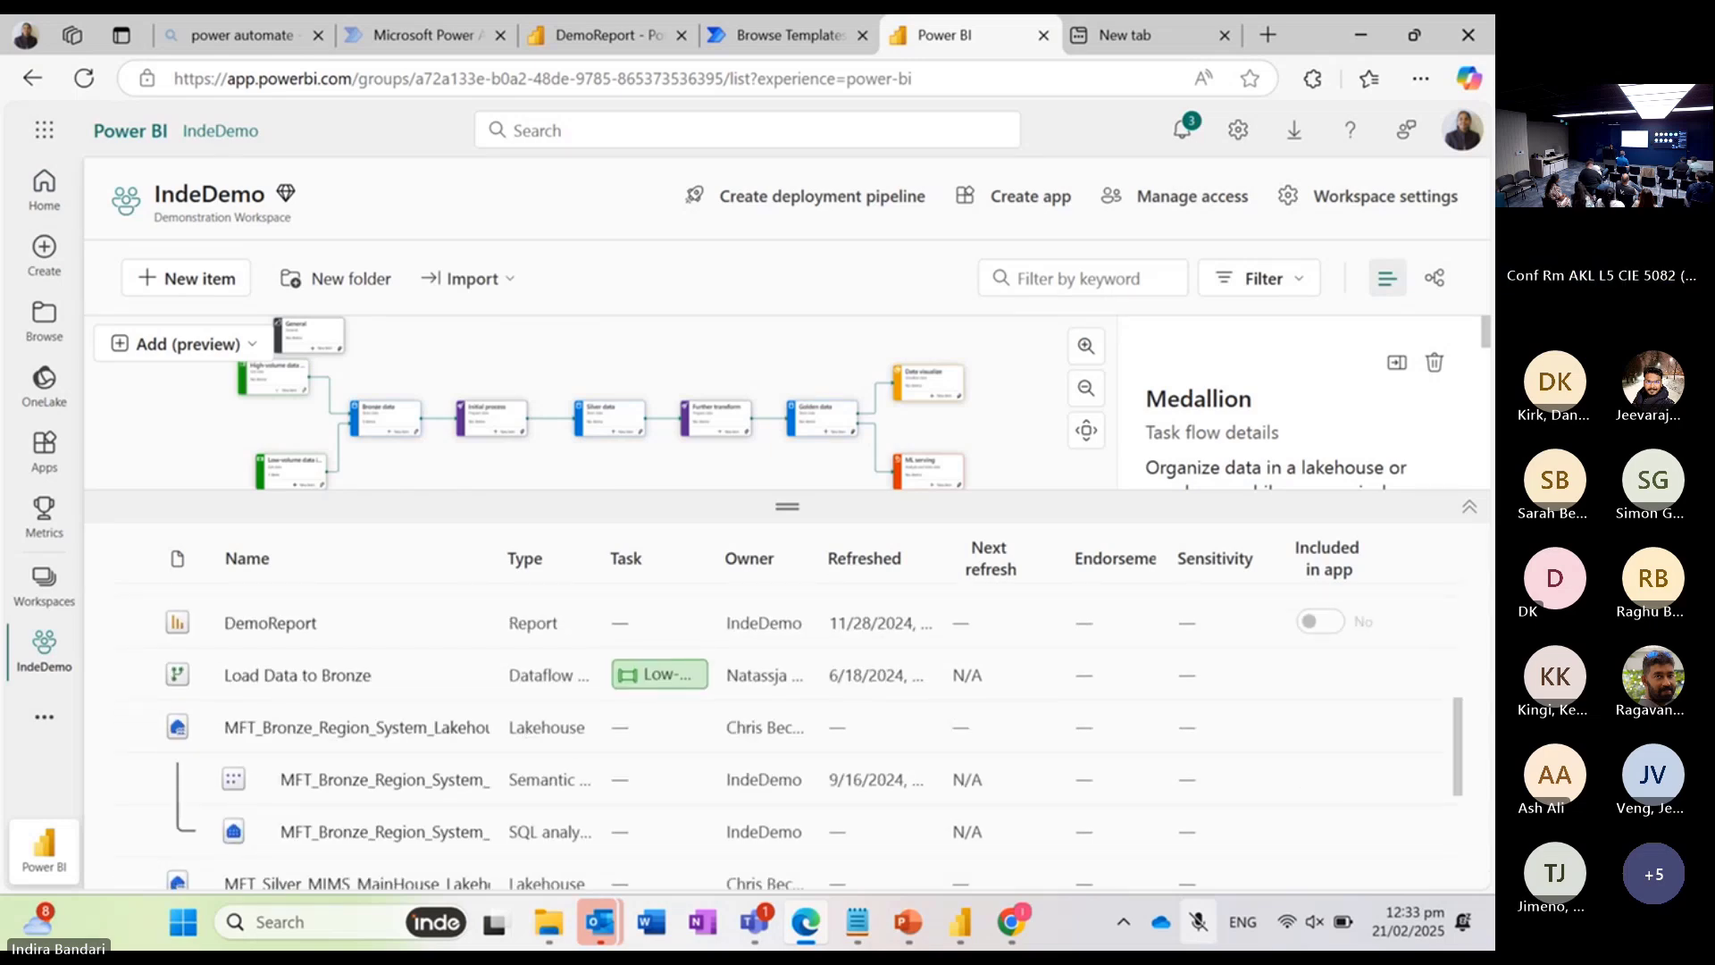
click(272, 623)
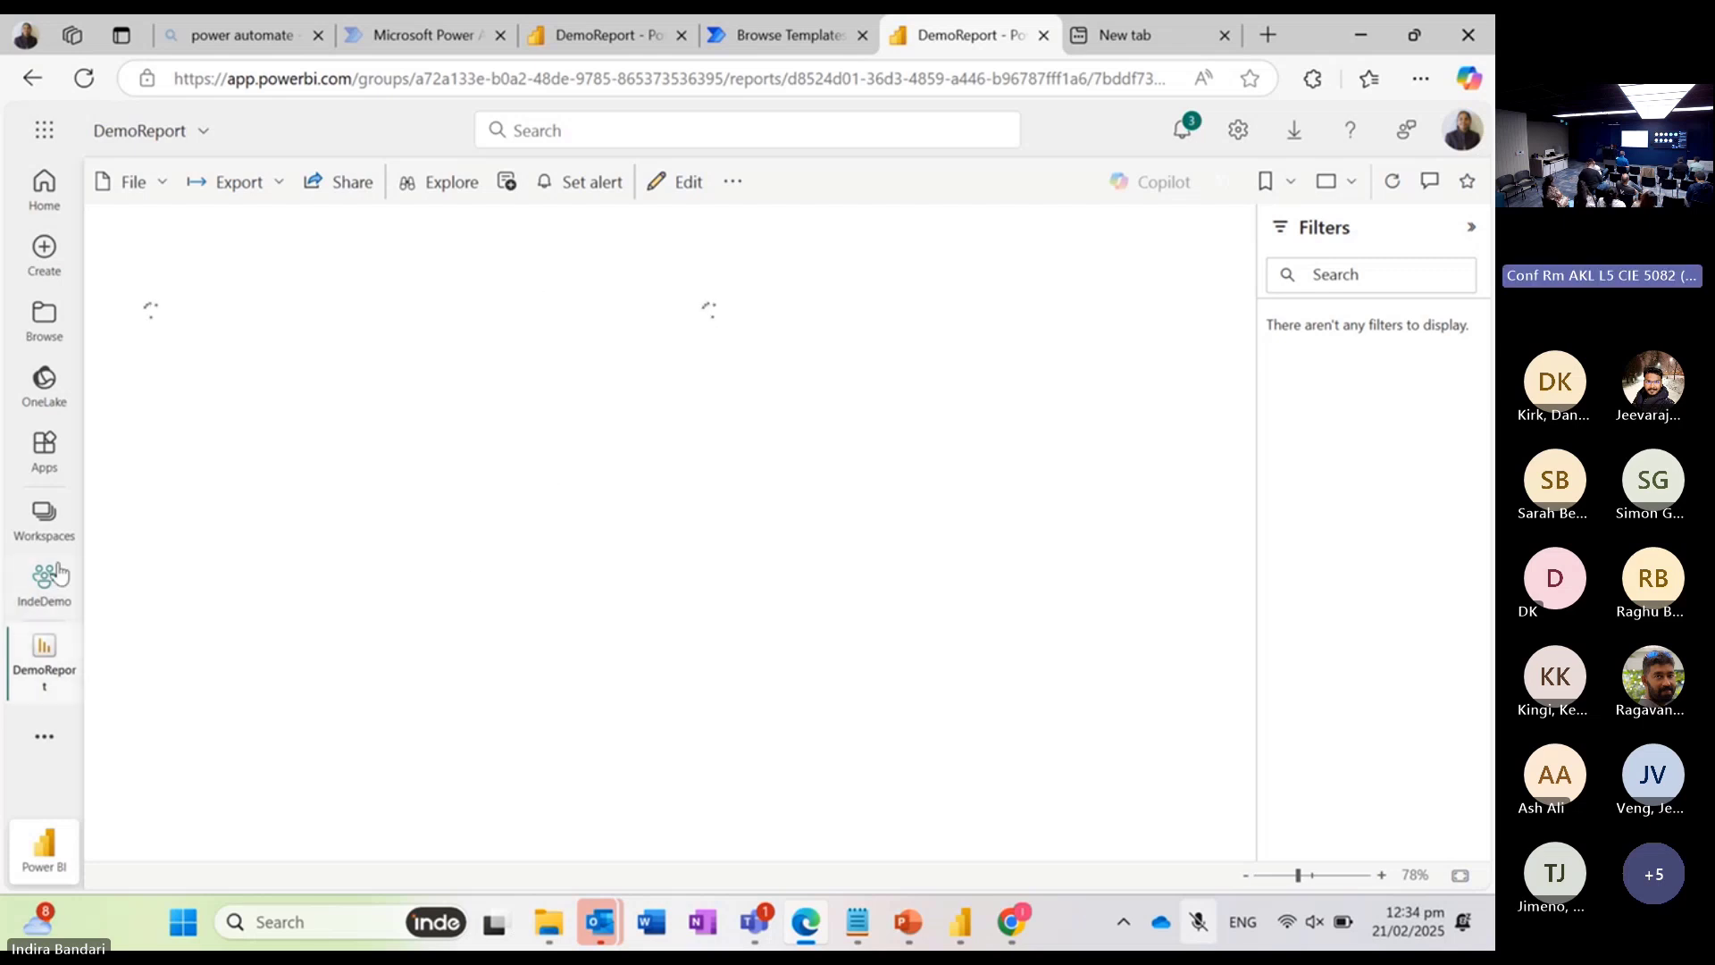
click(45, 522)
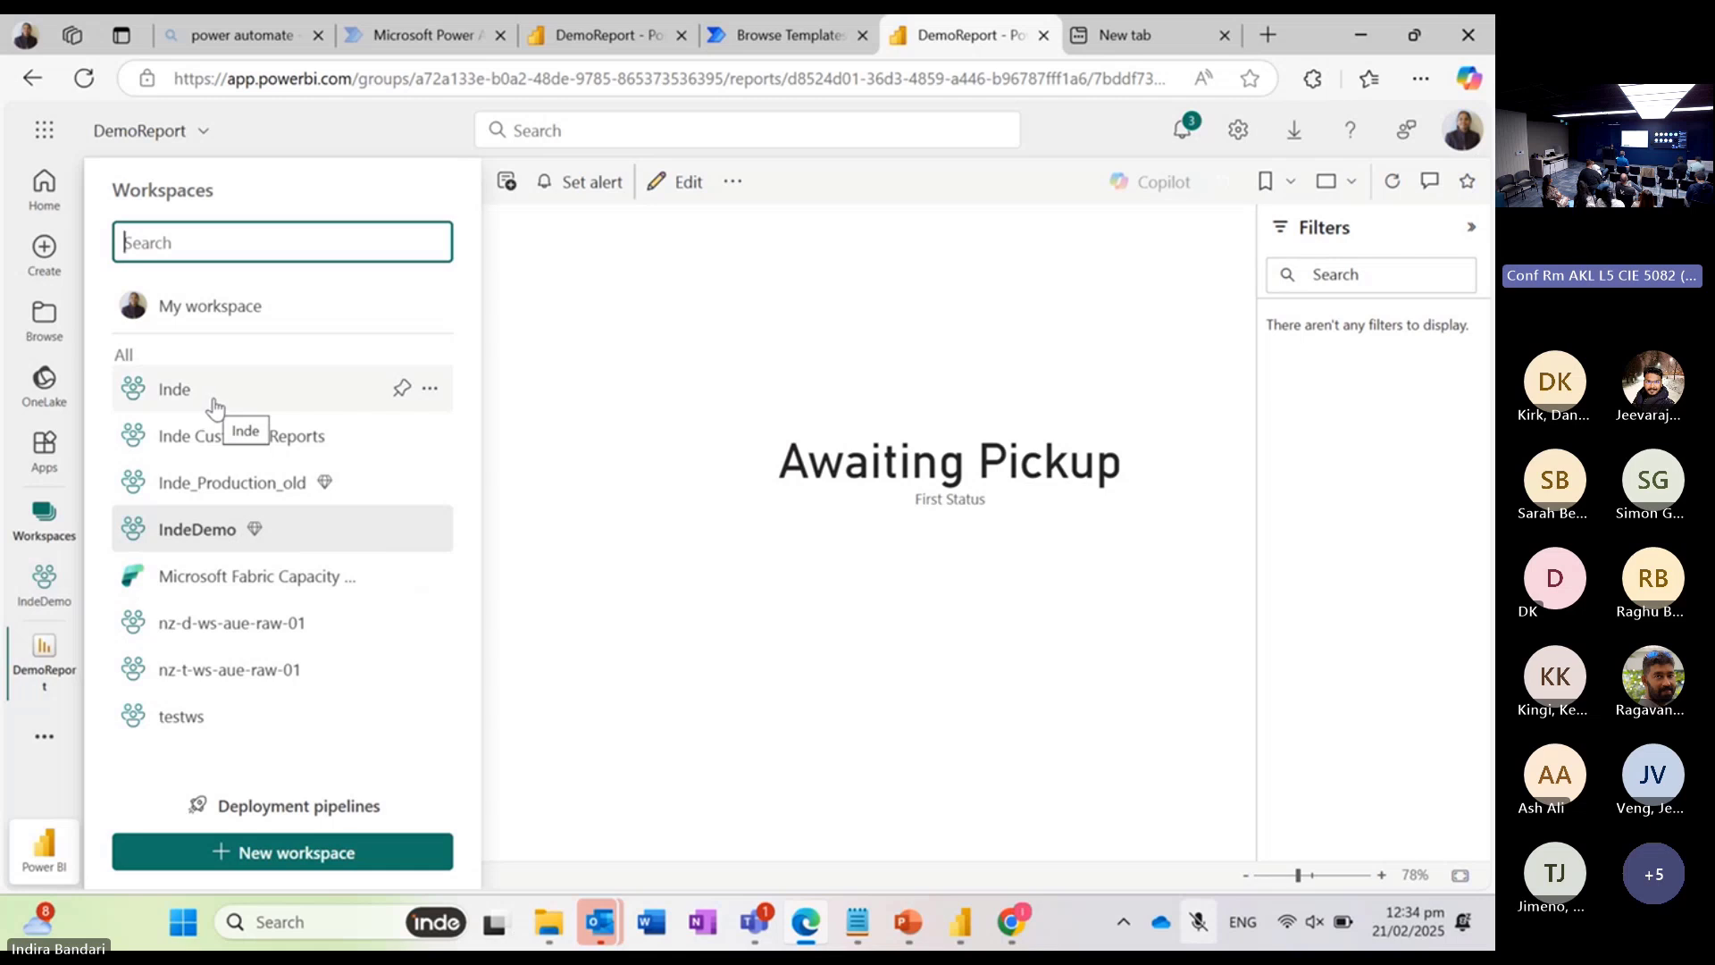
click(808, 347)
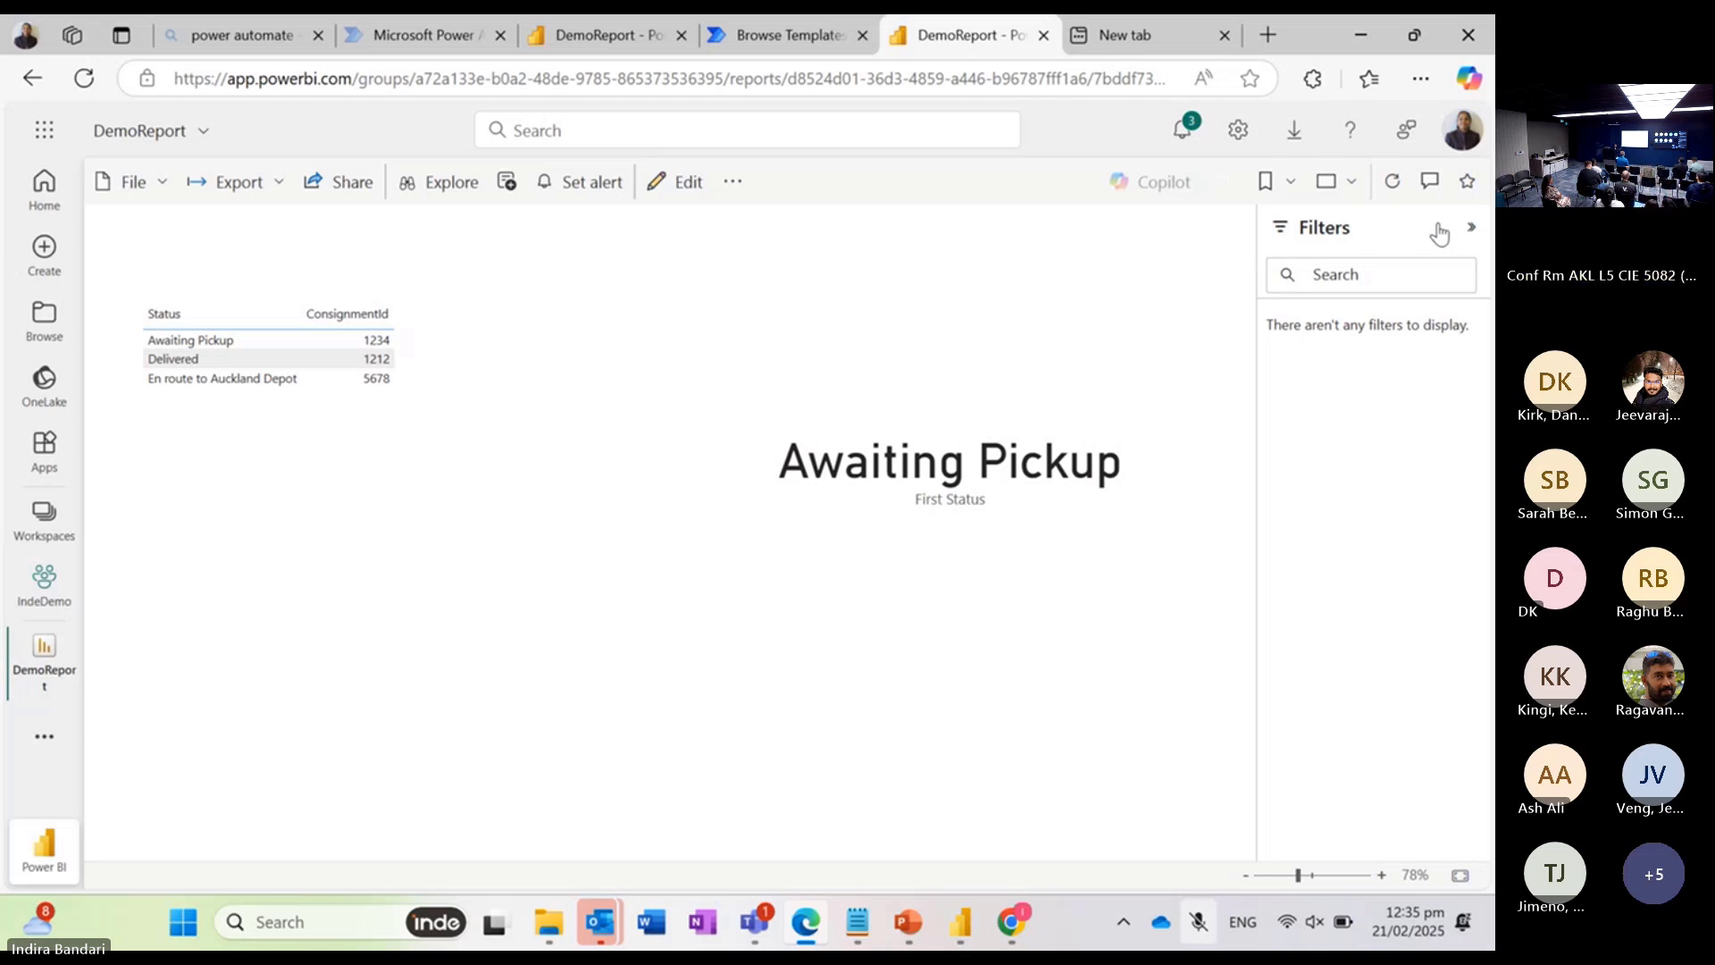
Step: Switch the report to editing, add a Power Automate visual, and extend it upward to just below the status table
click(662, 185)
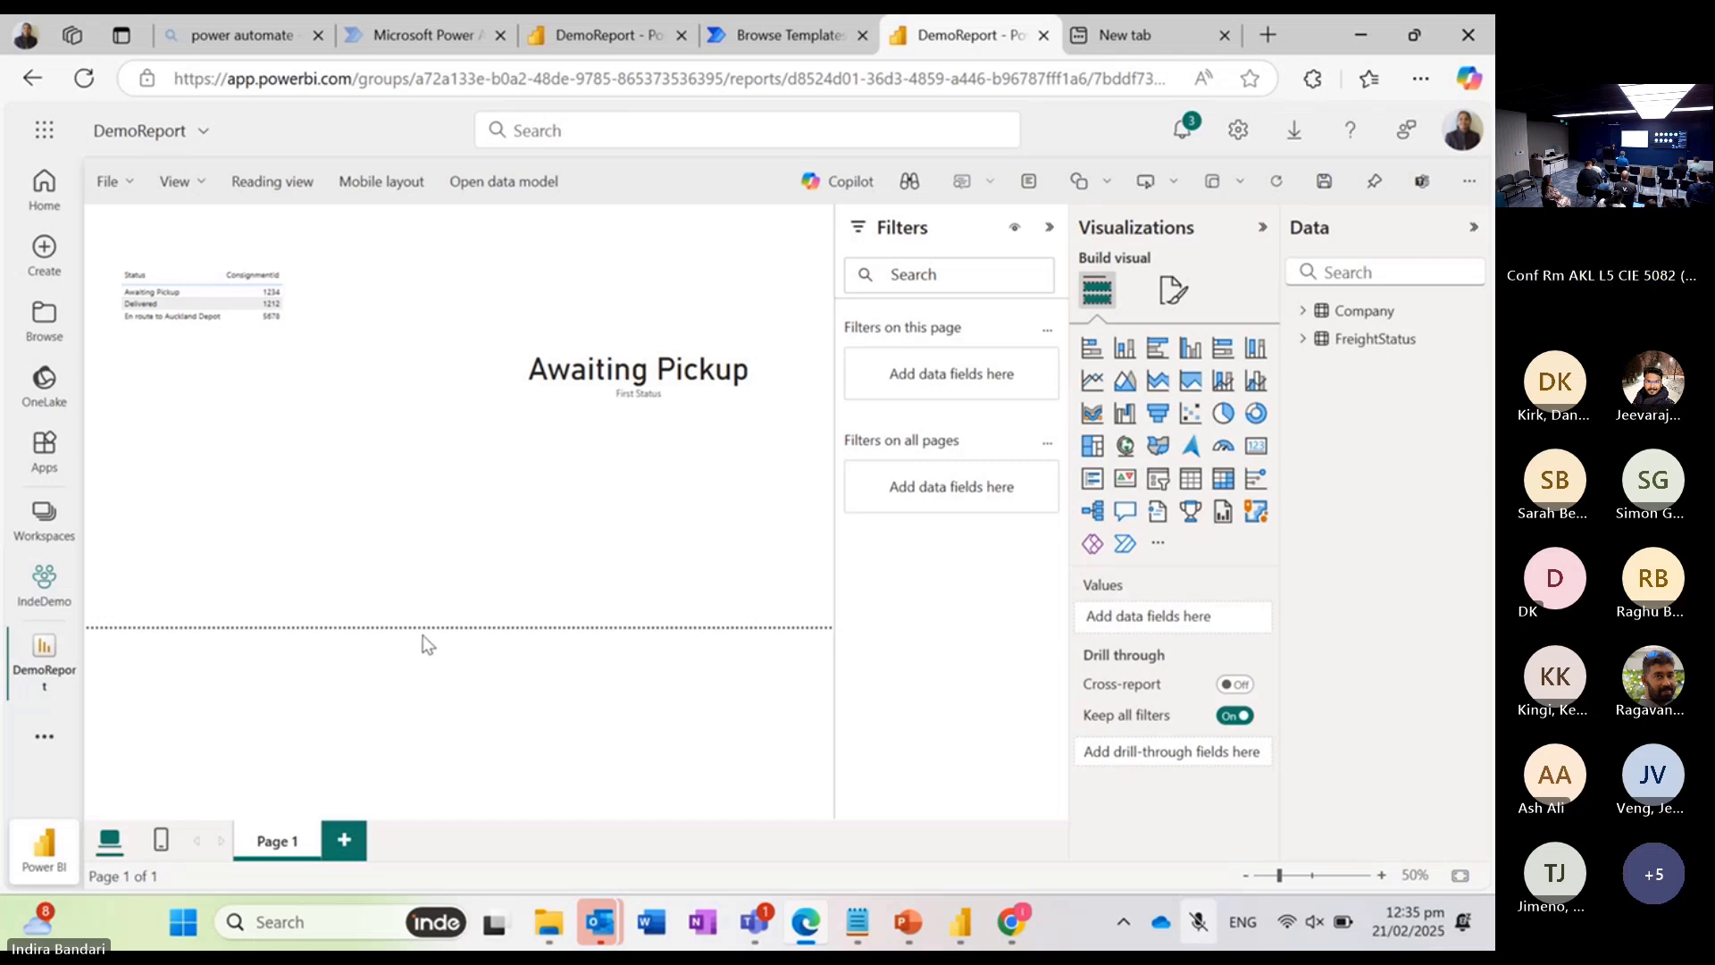
click(1125, 545)
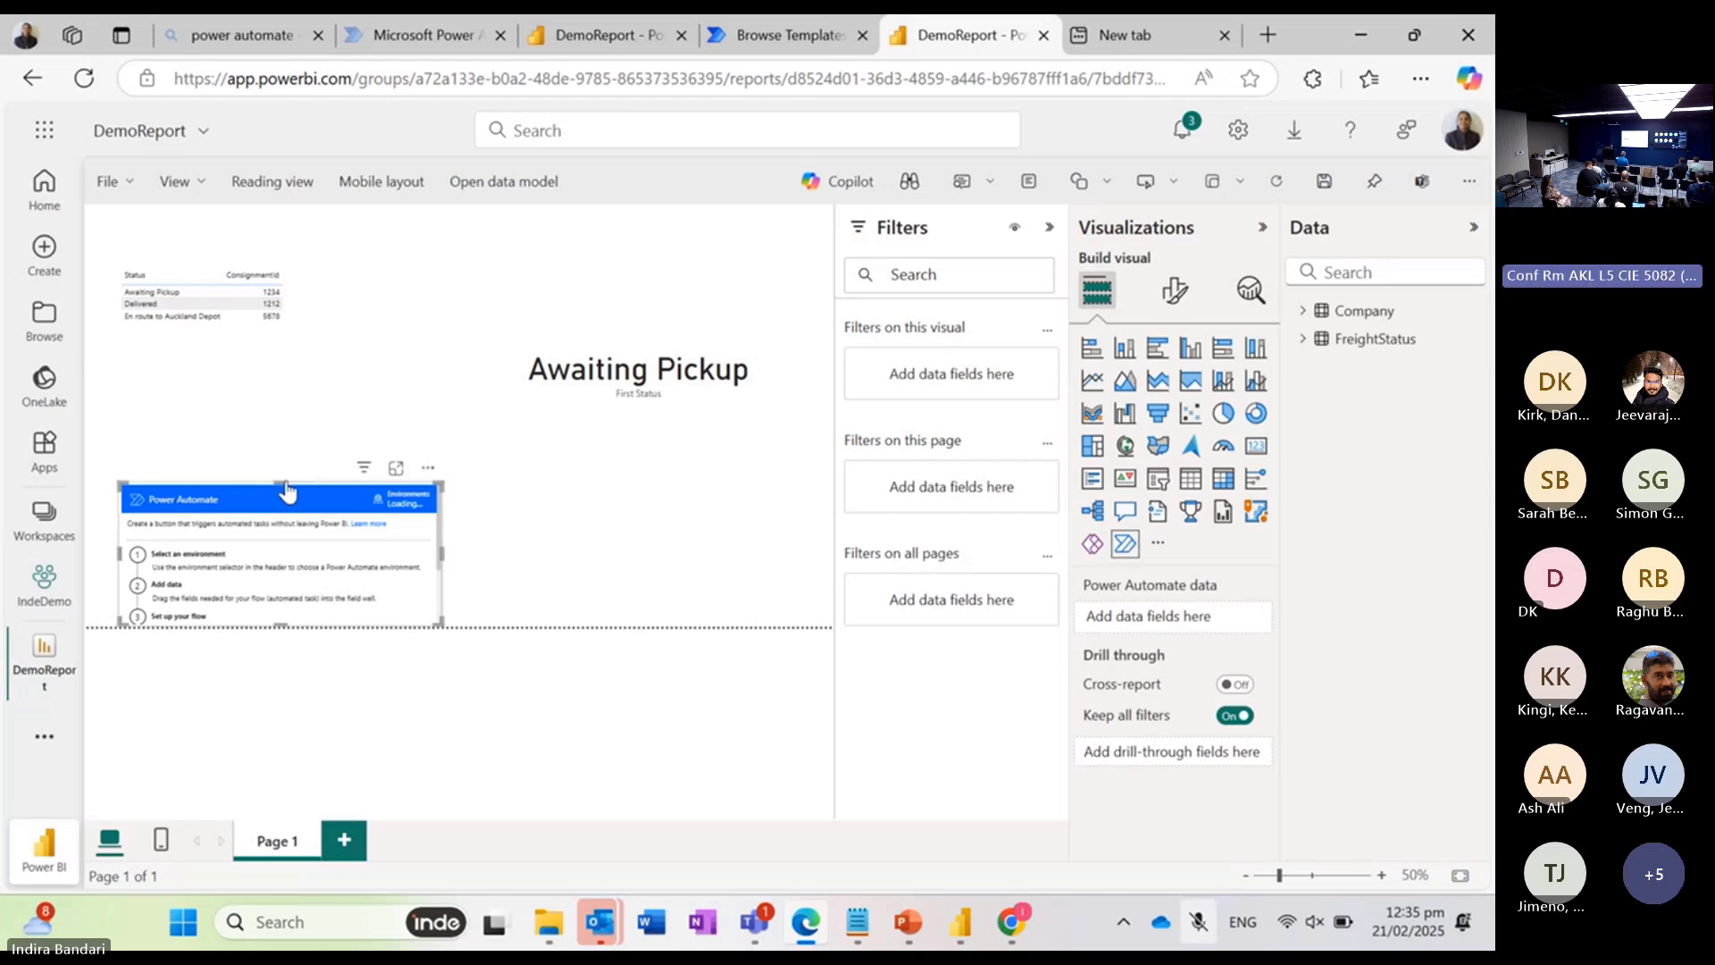
drag(282, 483, 284, 373)
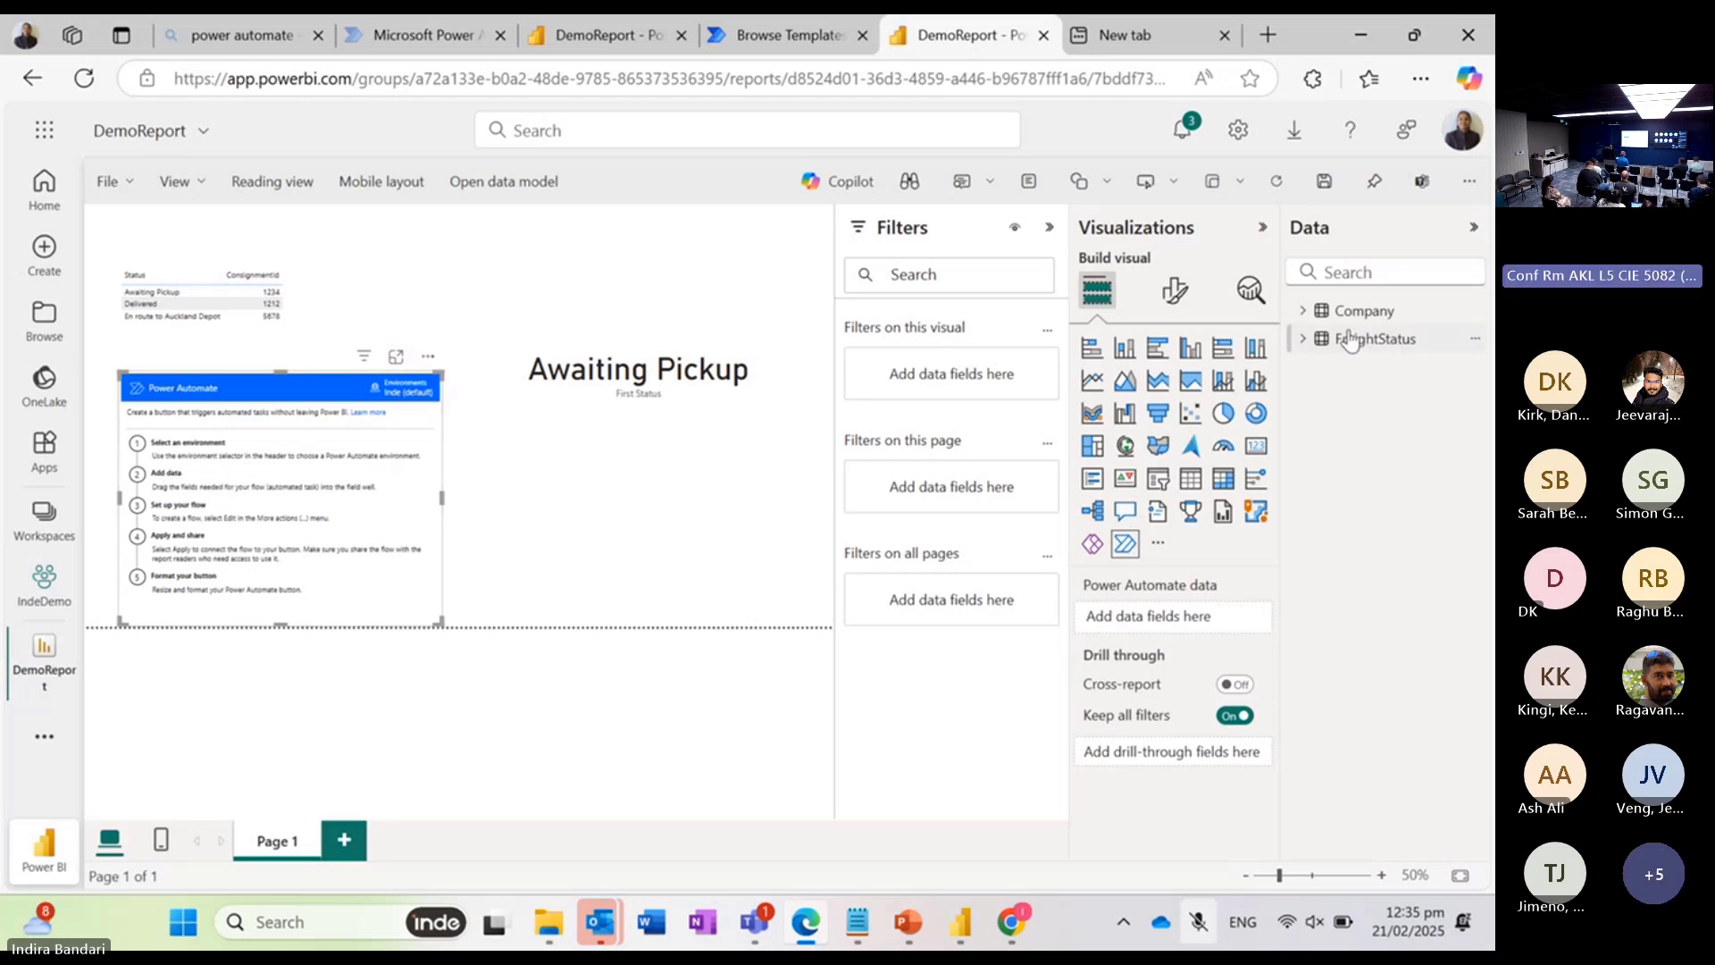
click(1345, 272)
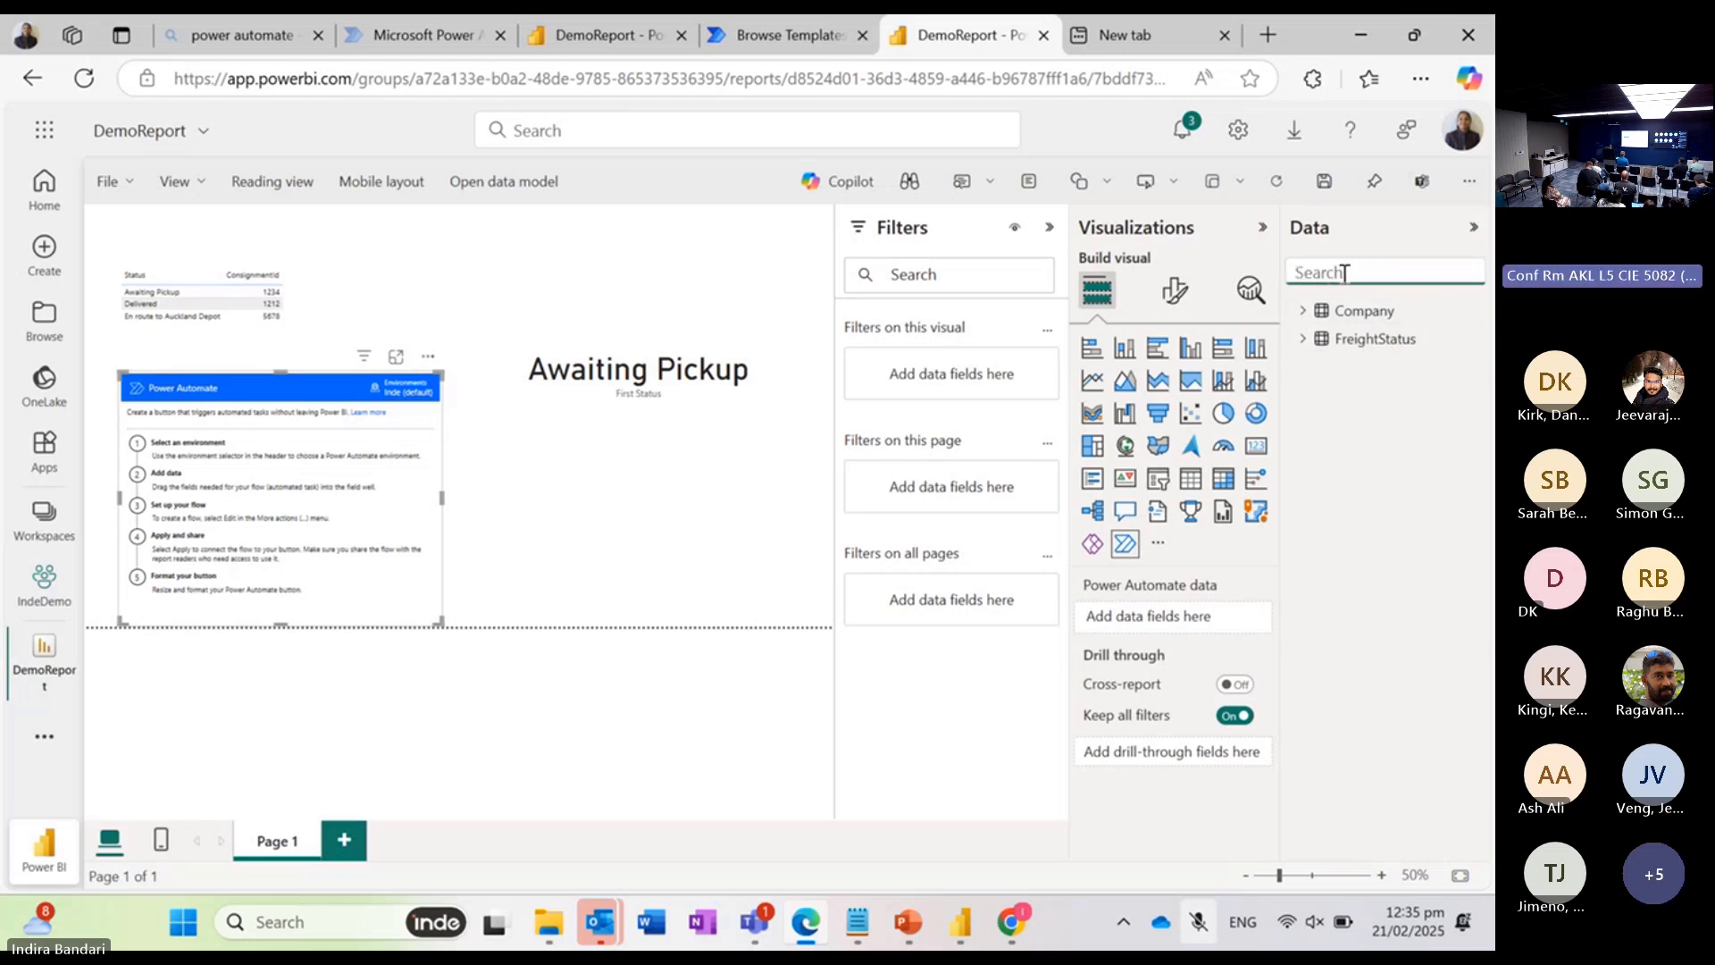
text(ema)
key(BackSpace)
key(BackSpace)
key(BackSpace)
Step: Open the Power Automate visual for flow editing and collapse the Filters, Visualizations and Data panes
click(428, 356)
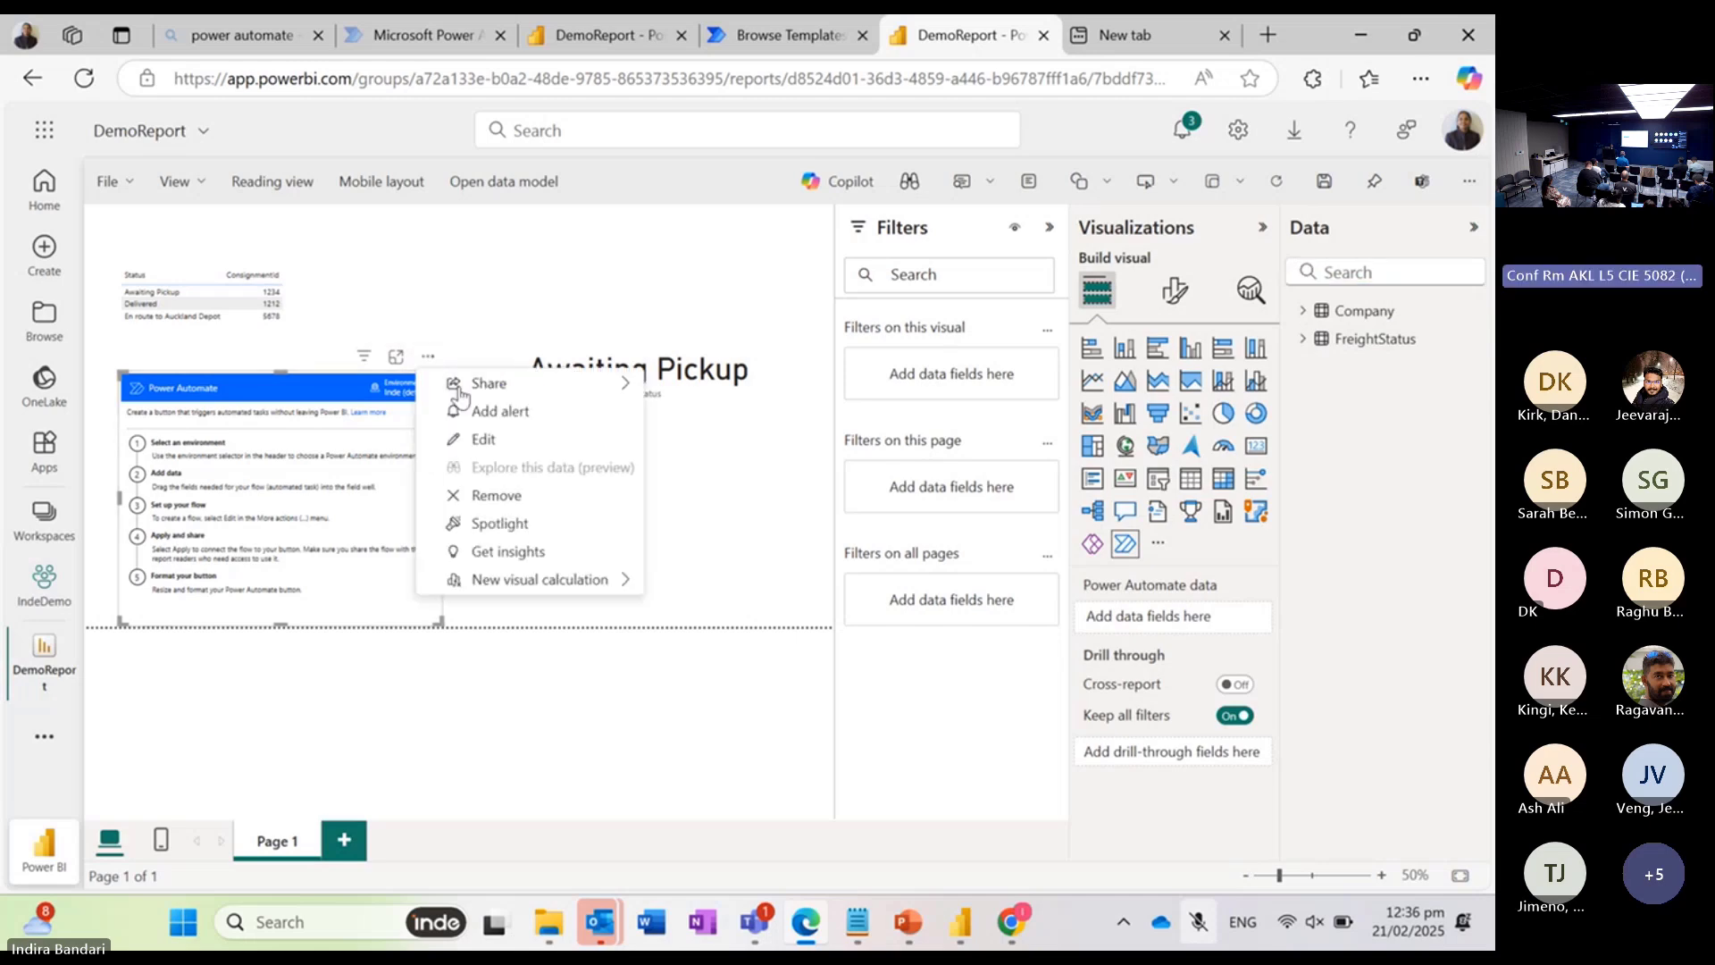
click(489, 441)
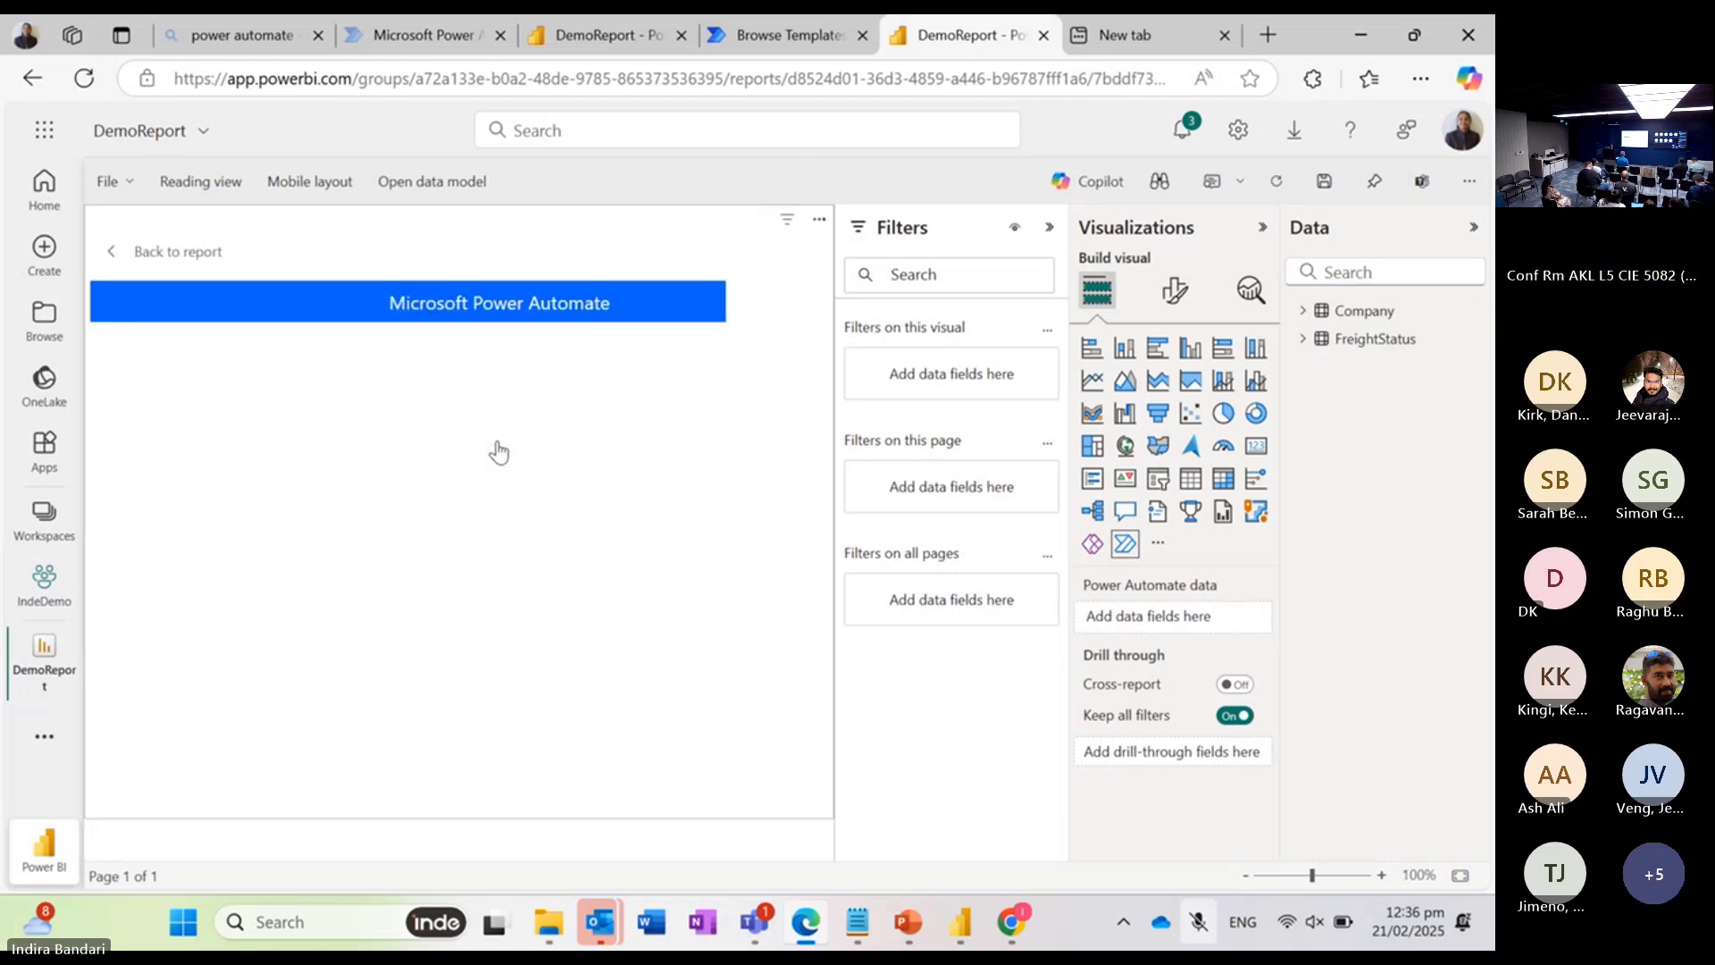
click(1050, 227)
click(1262, 231)
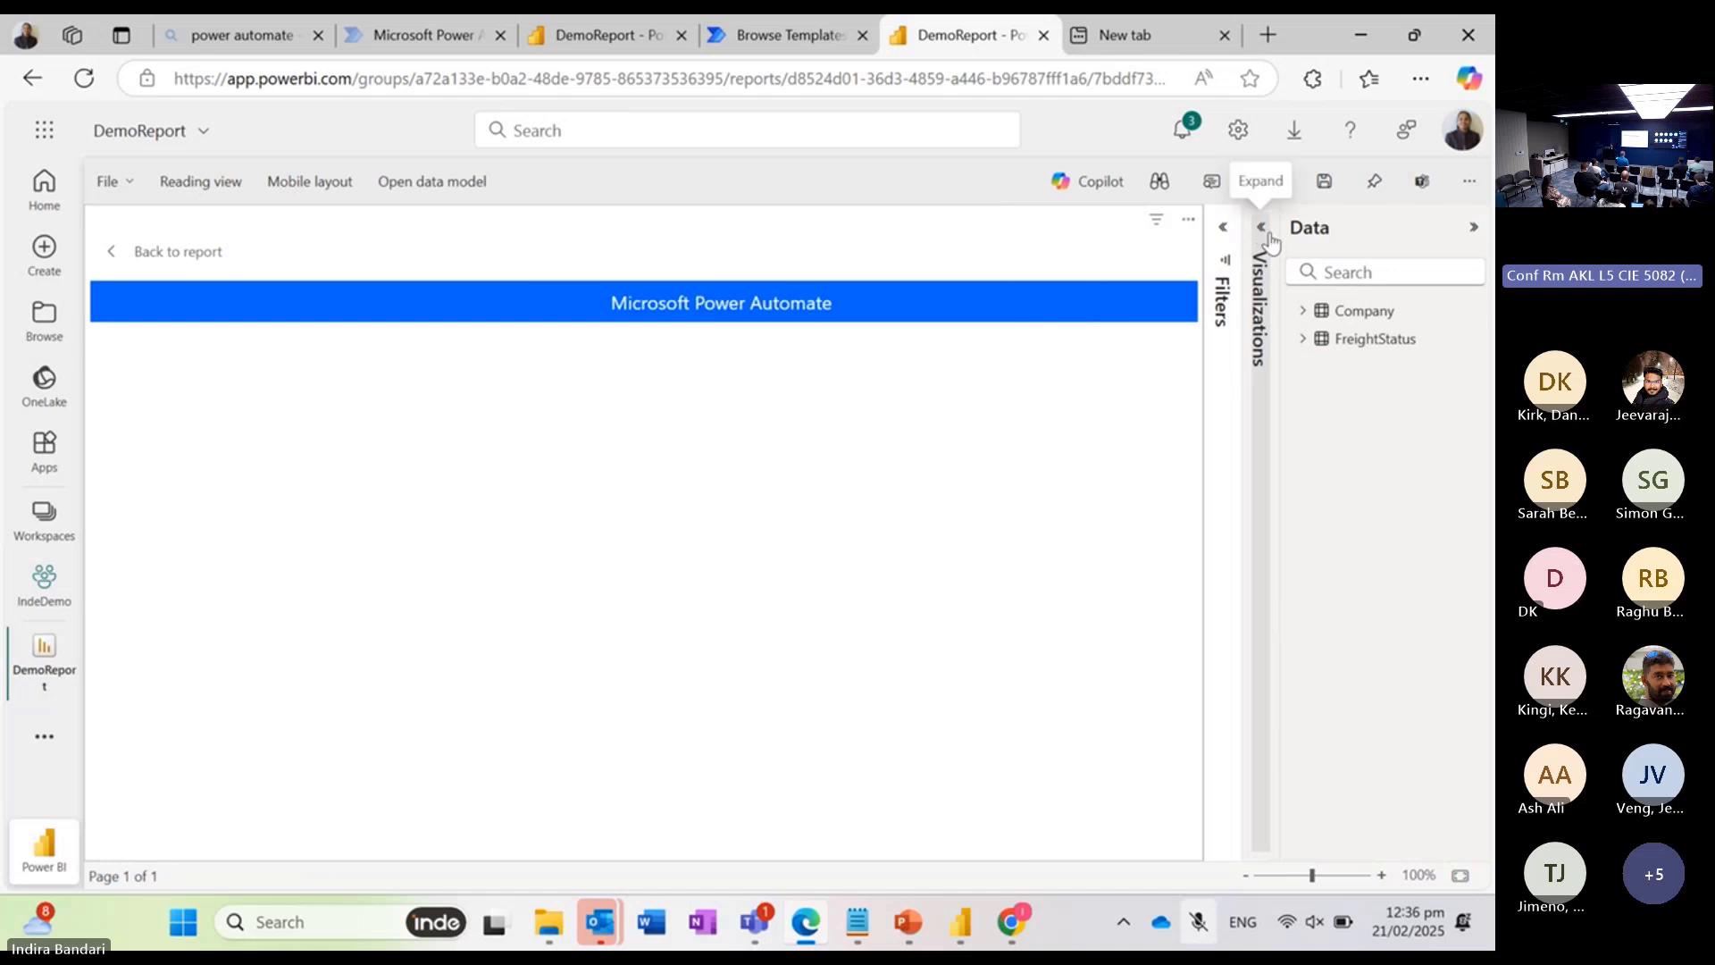
click(1474, 226)
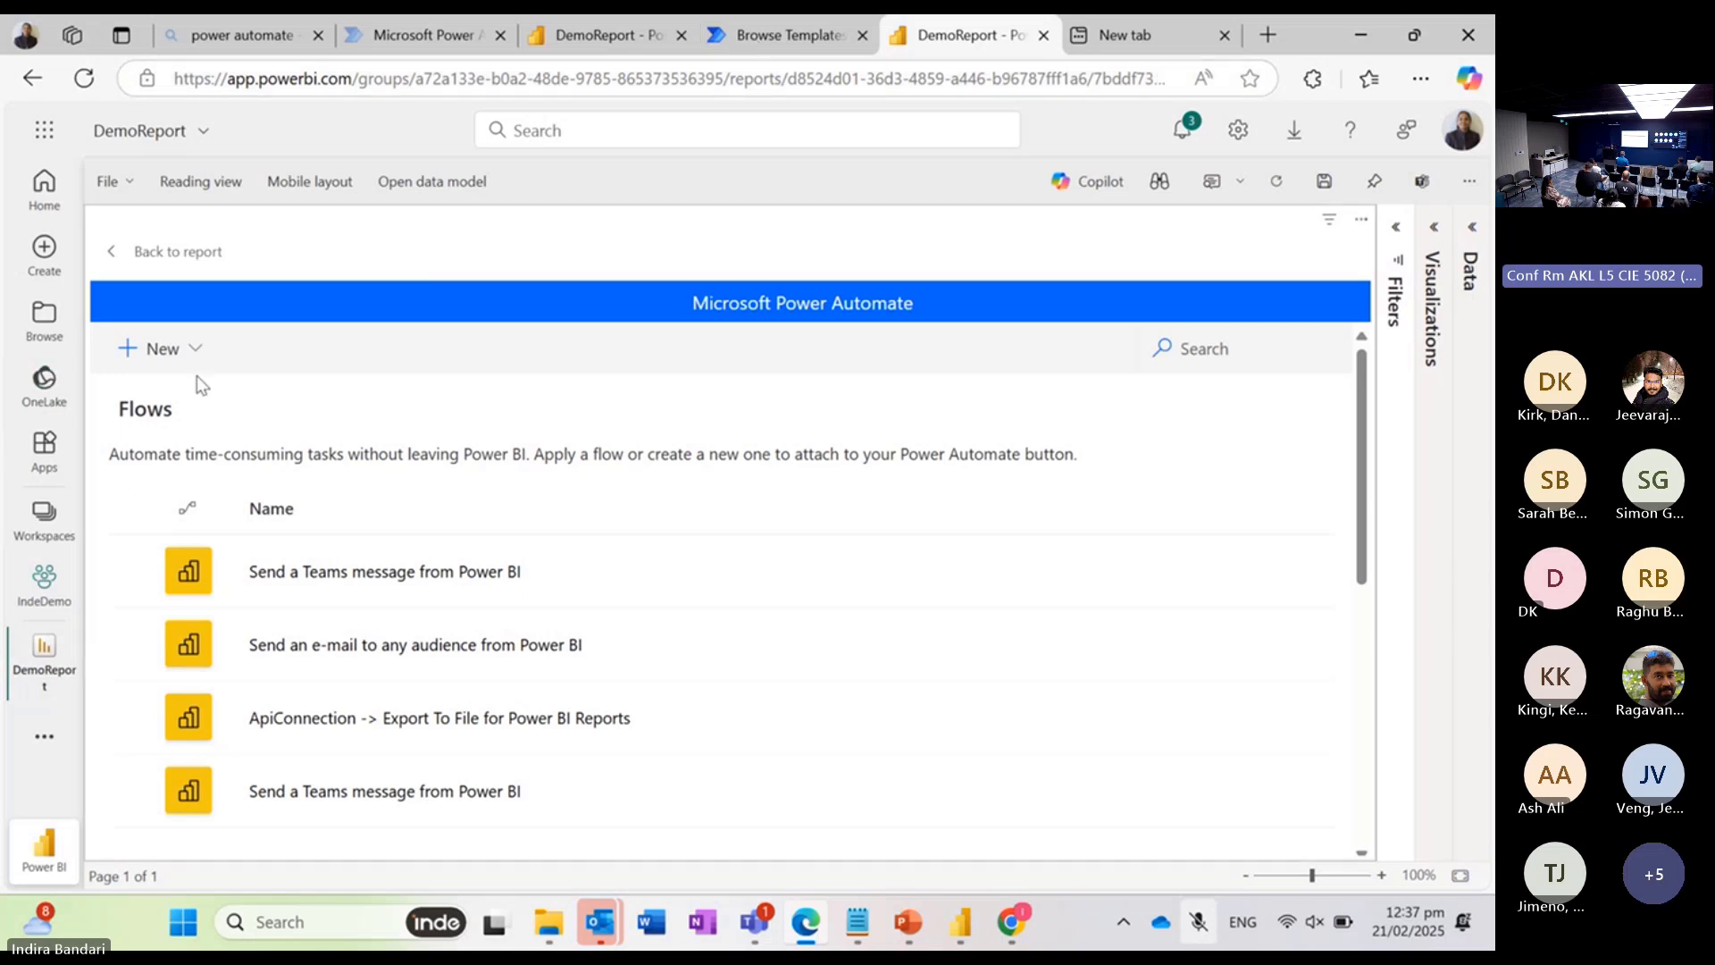
Step: Create a new instant cloud flow and add the "Export To File for Power BI Reports" action, found by searching for "export"
click(197, 352)
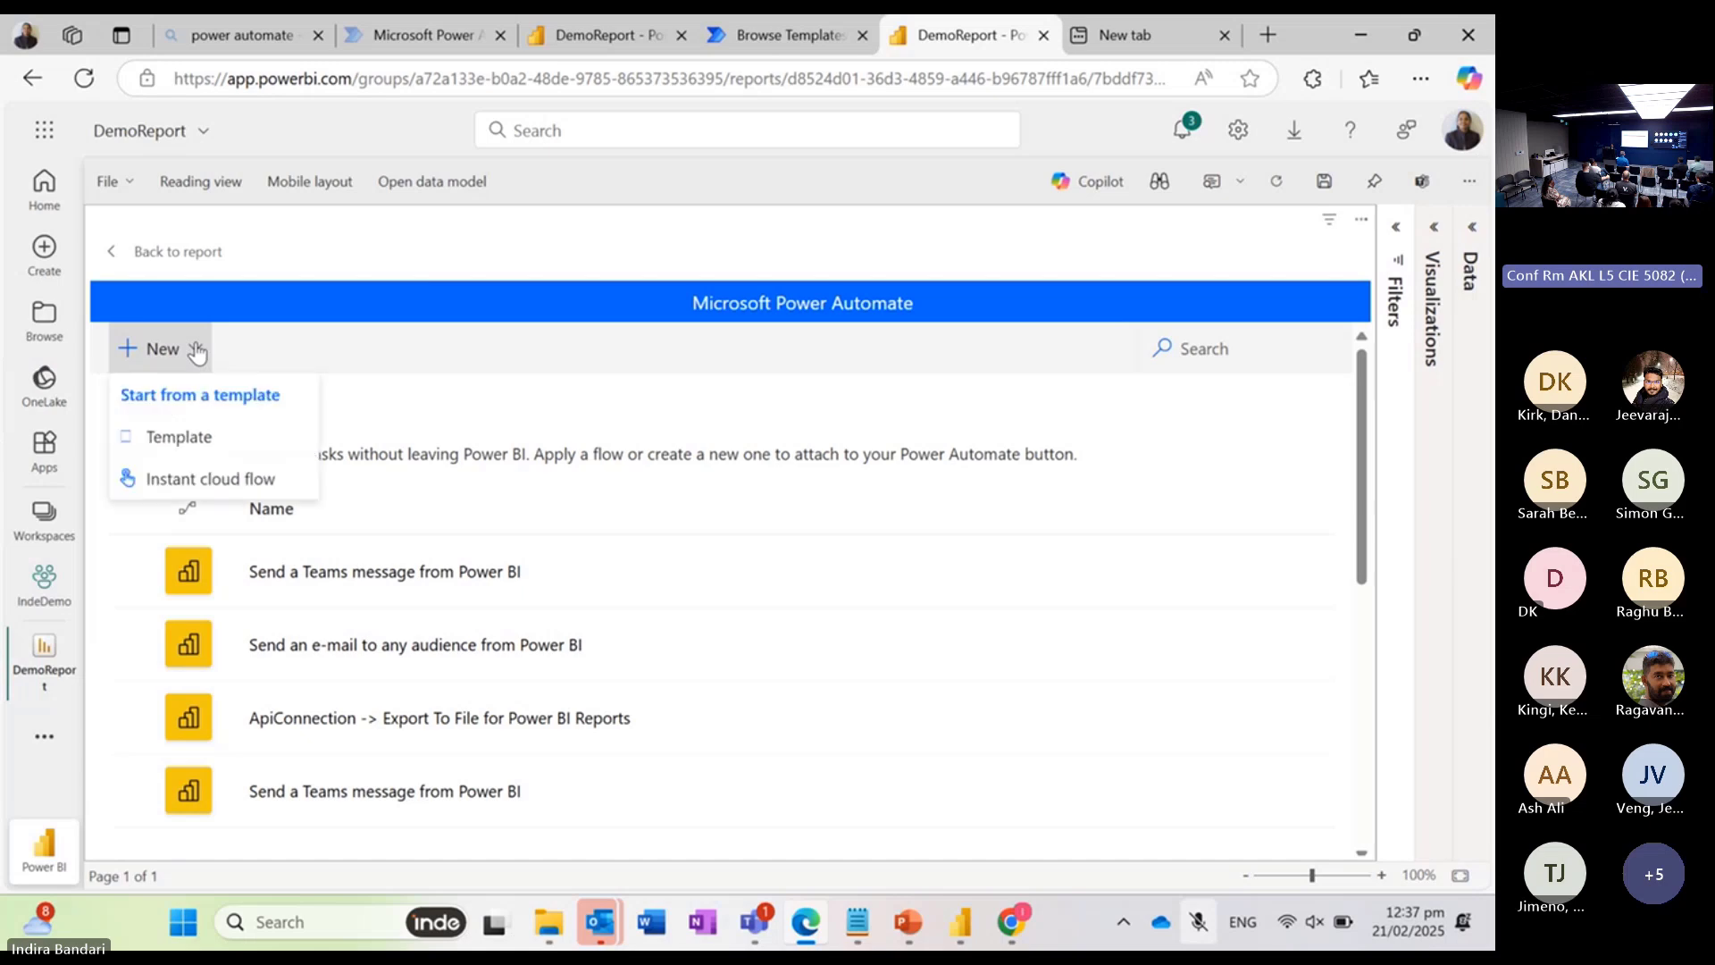
click(212, 483)
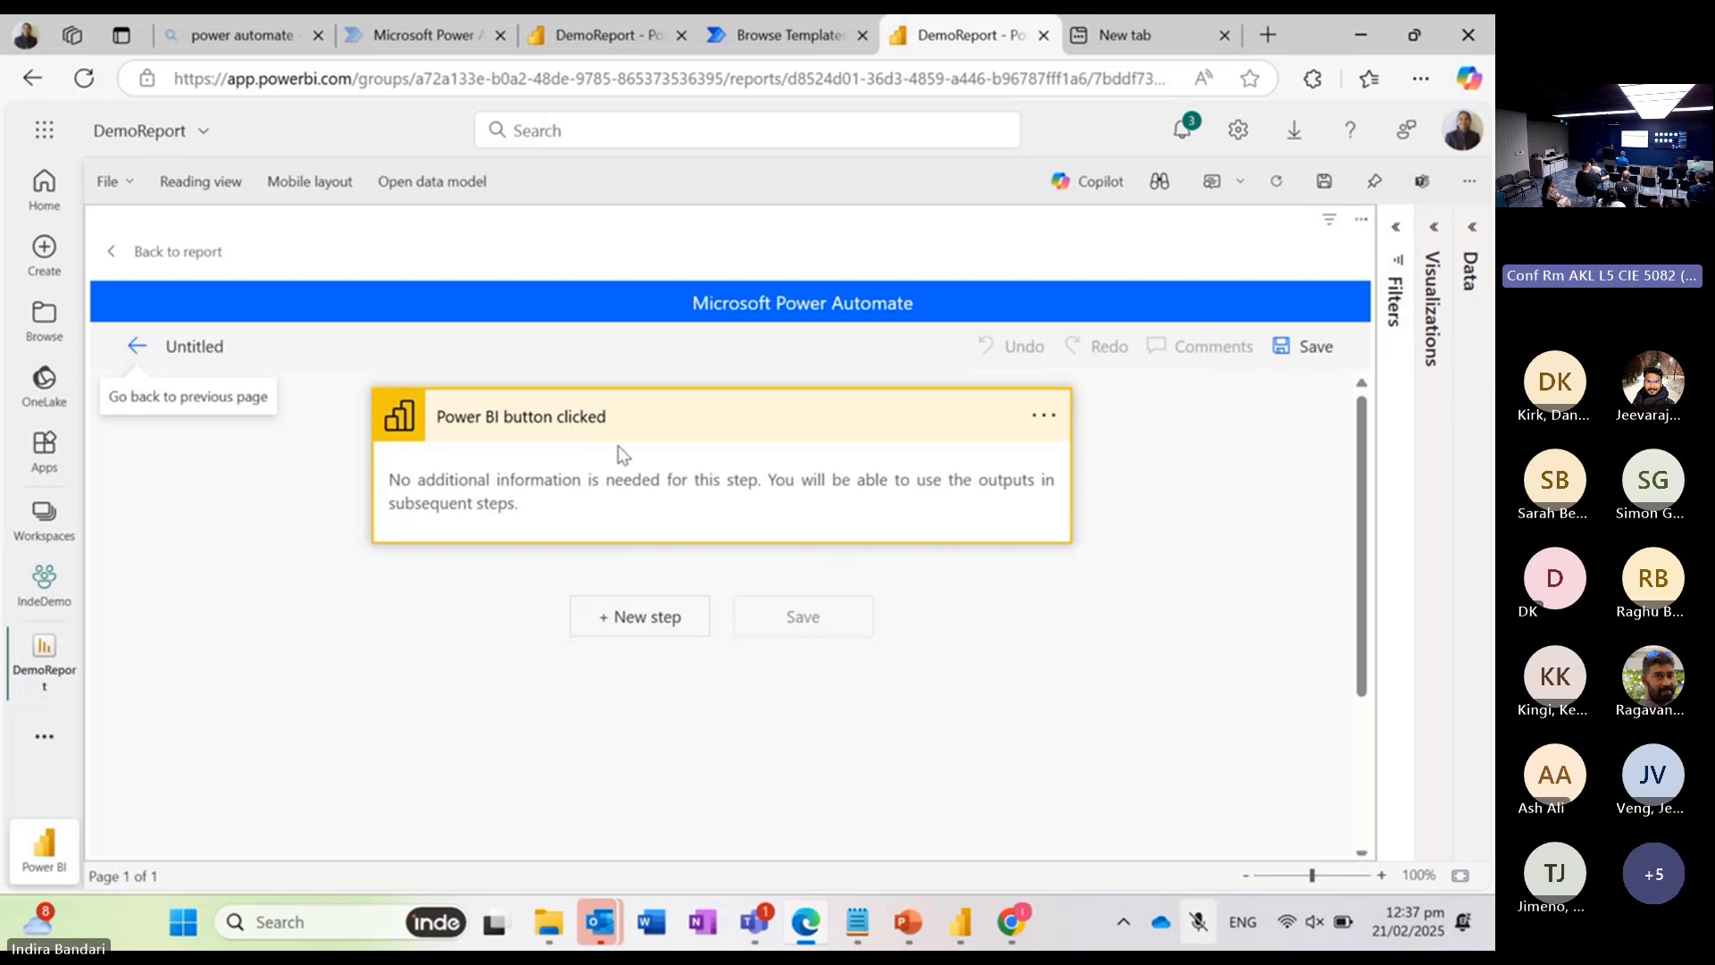
click(629, 620)
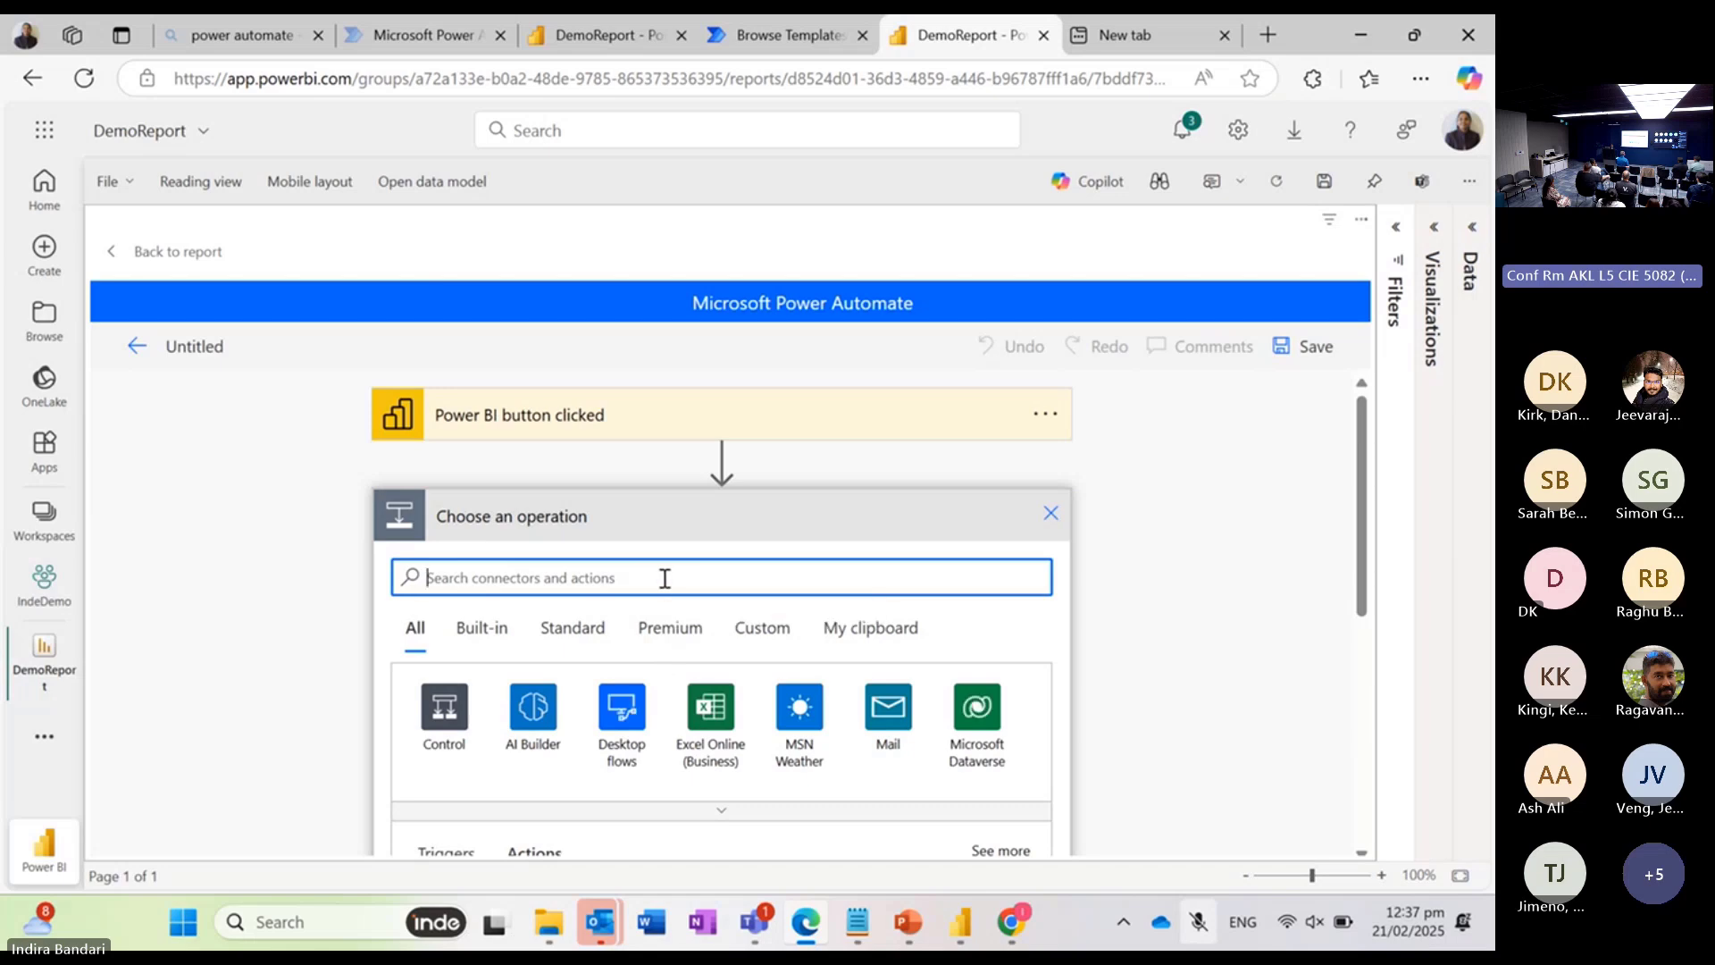
text(expor)
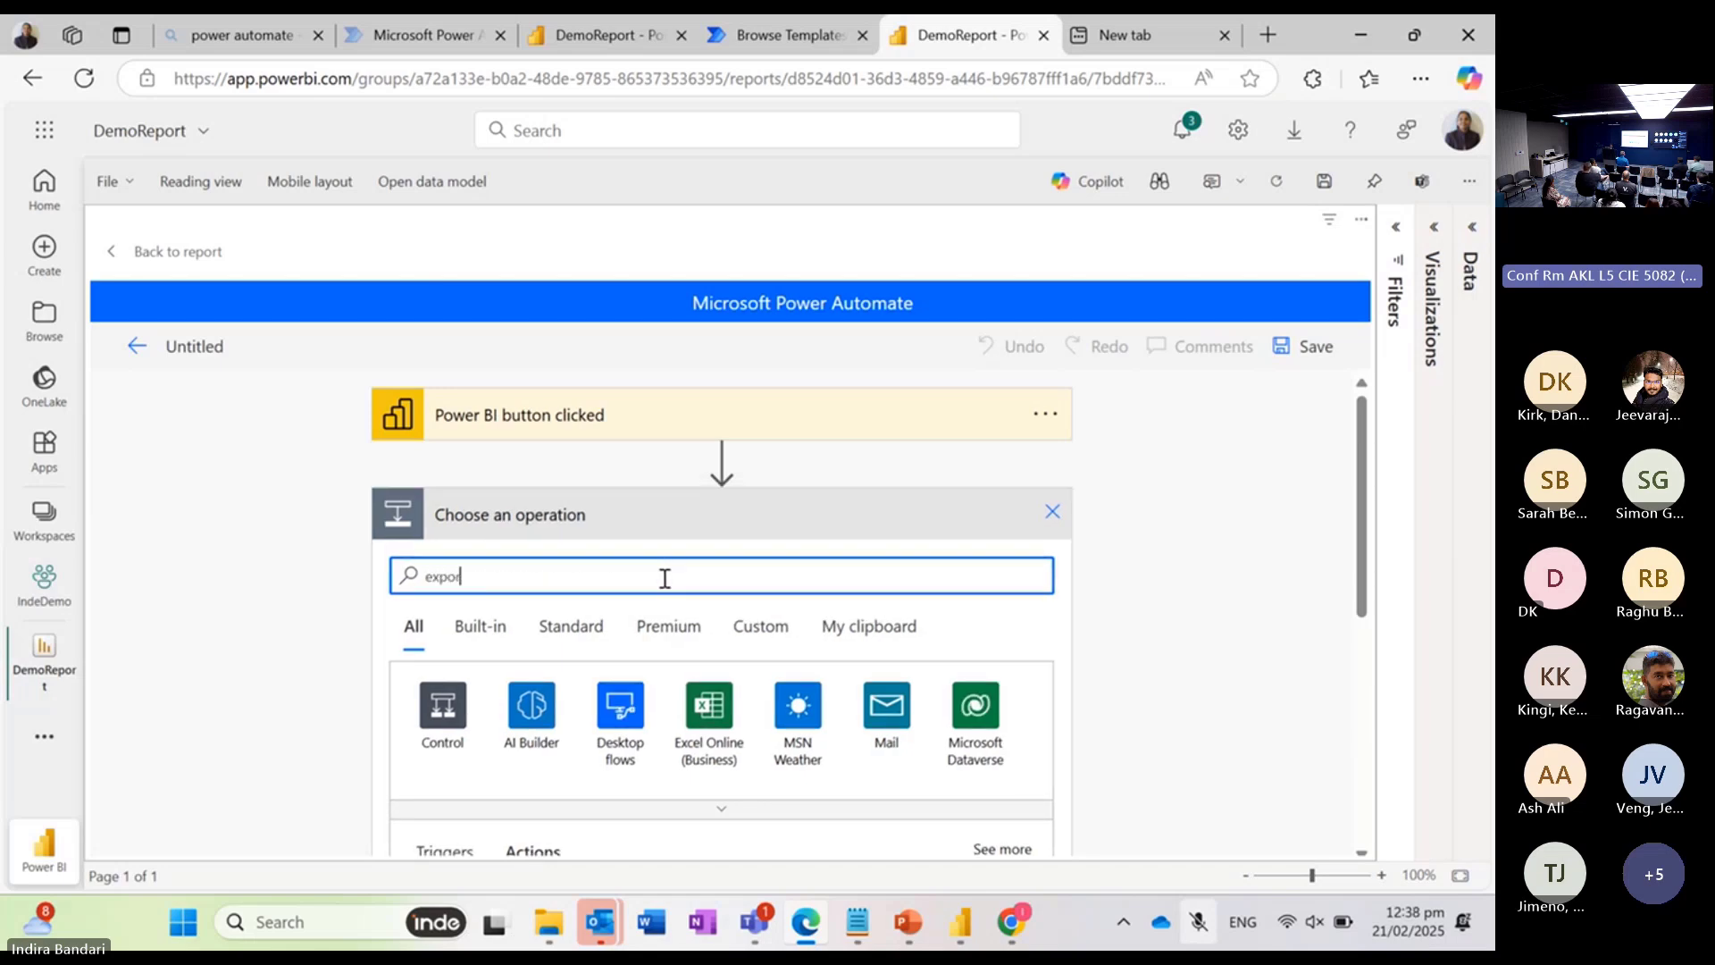
text(t)
scroll(664, 578, down, 3)
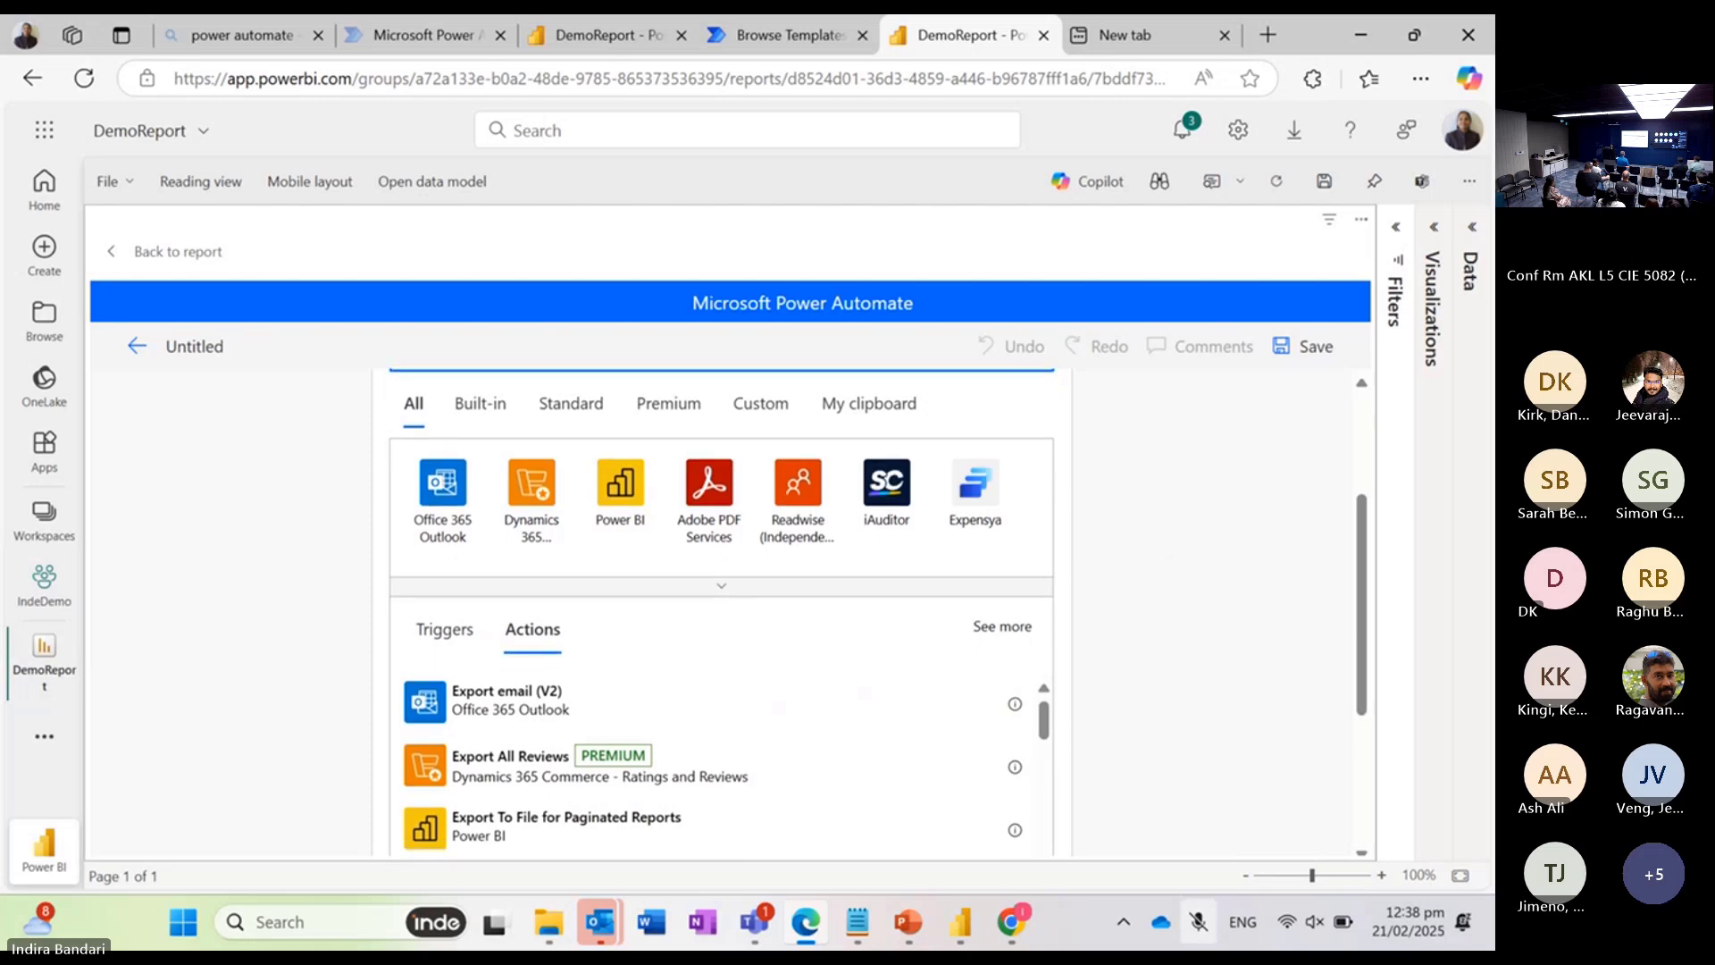
scroll(722, 536, down, 3)
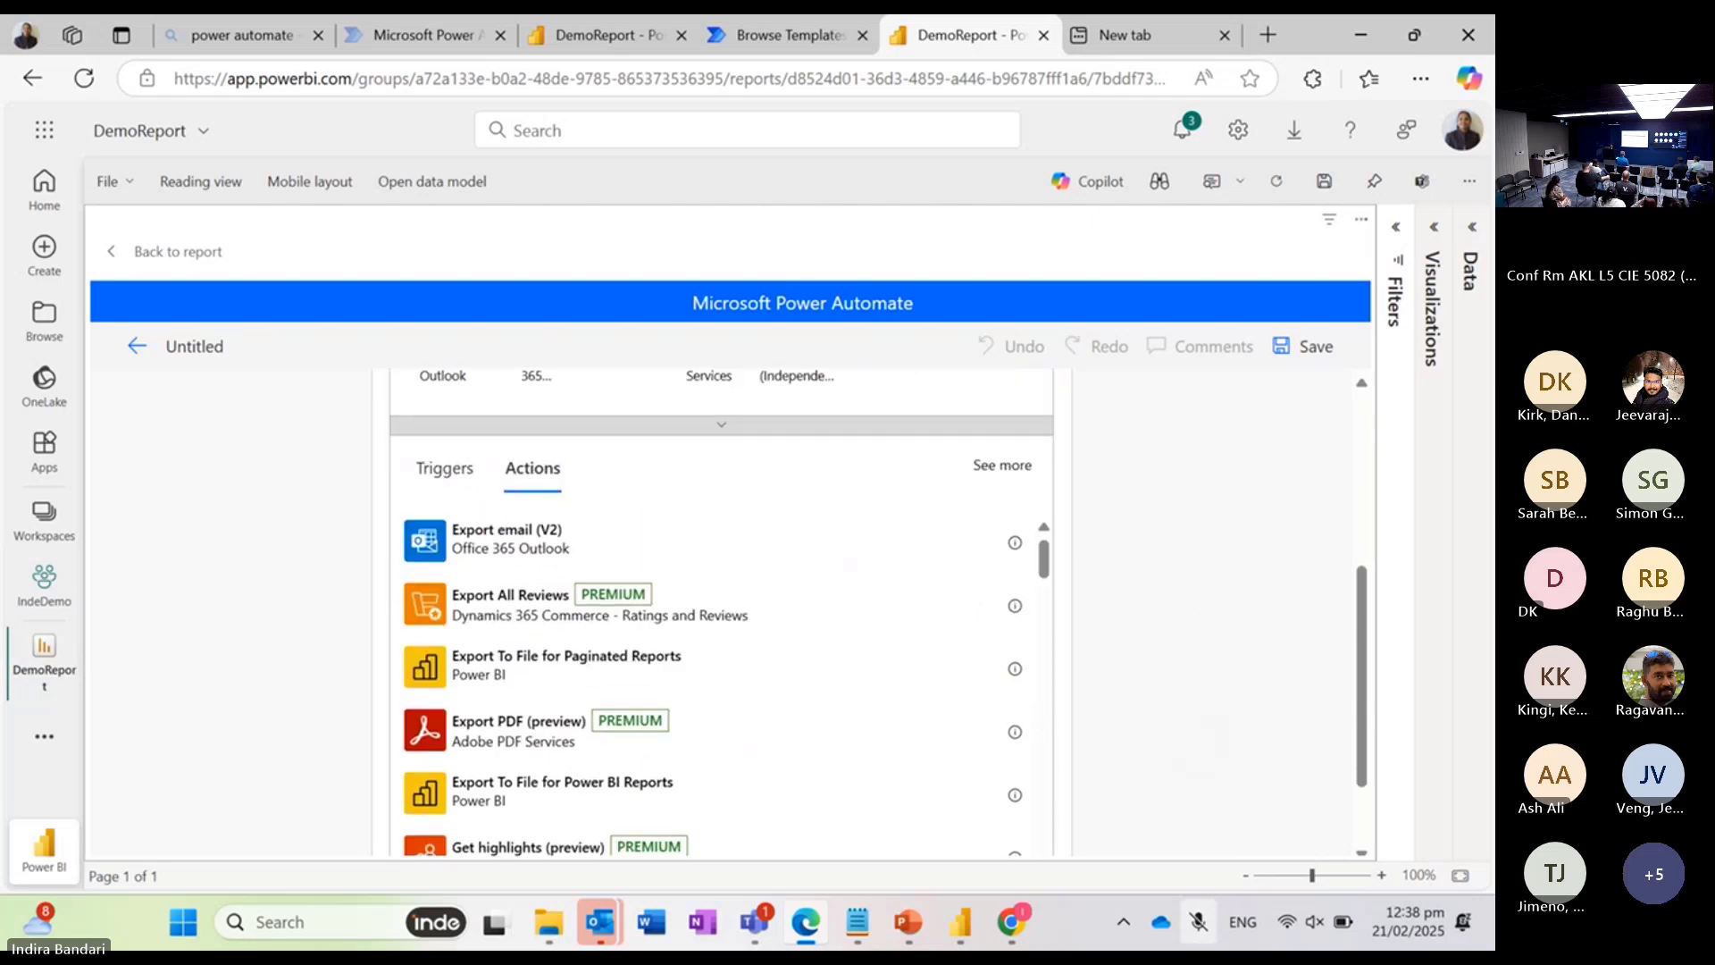
scroll(722, 572, down, 2)
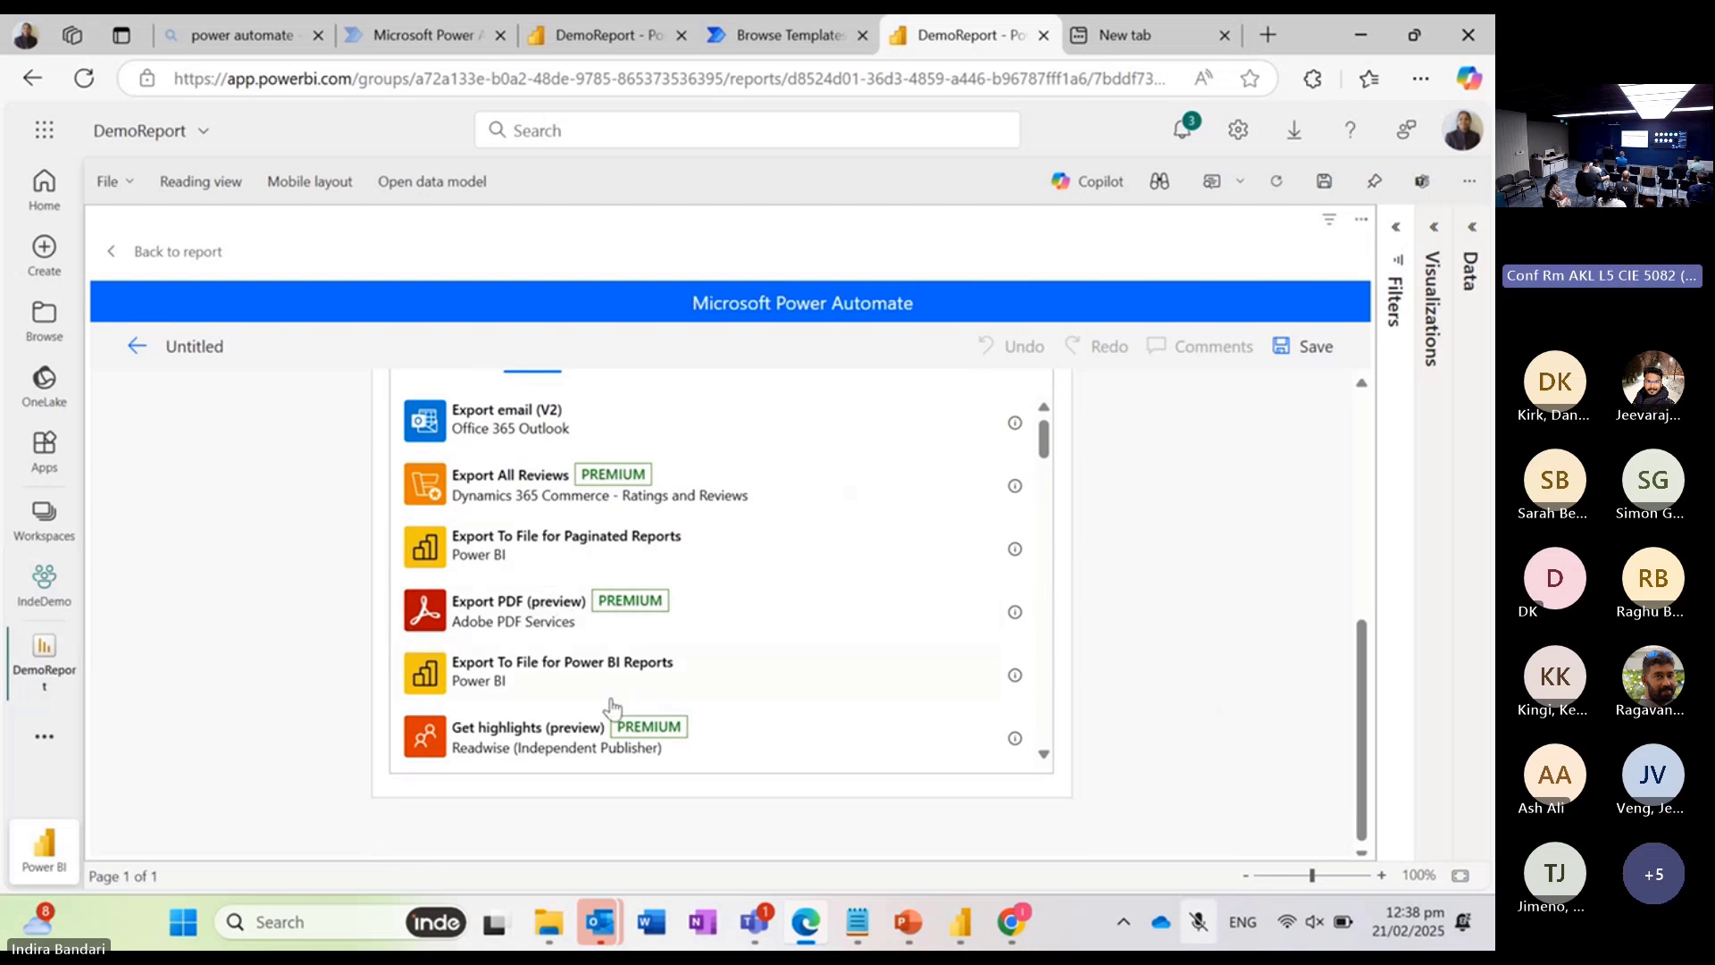
click(516, 674)
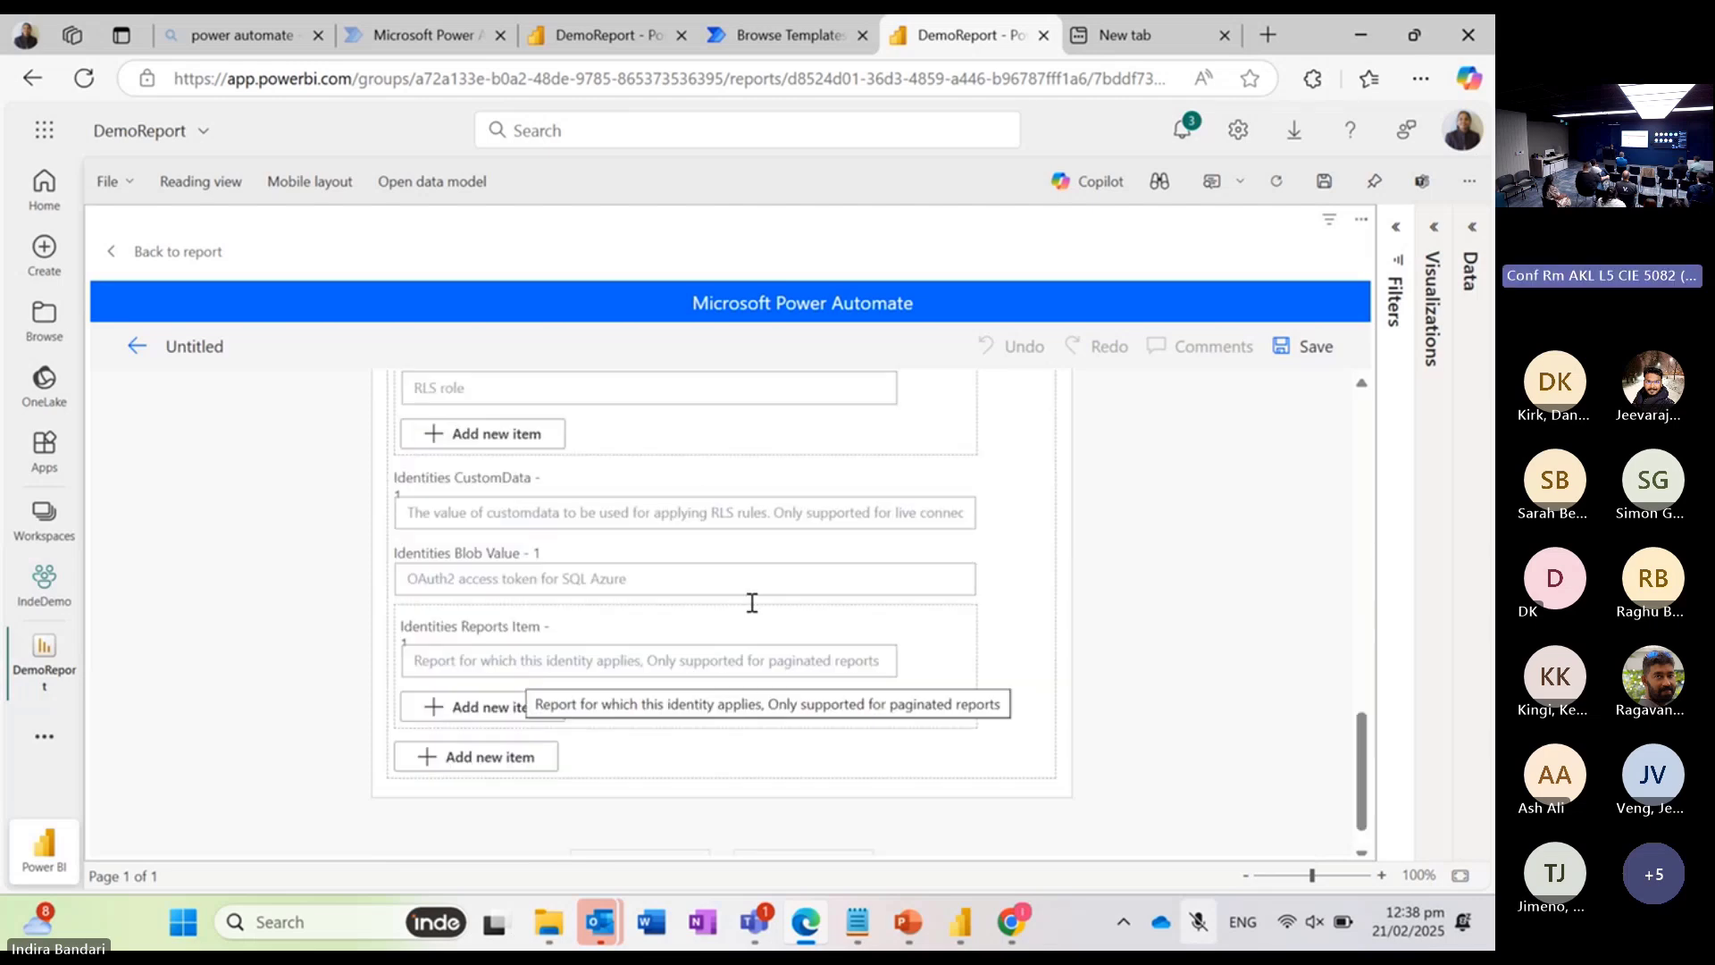
Step: Set the export action's workspace to IndeDemo and its report to DemoReport
scroll(934, 561, up, 6)
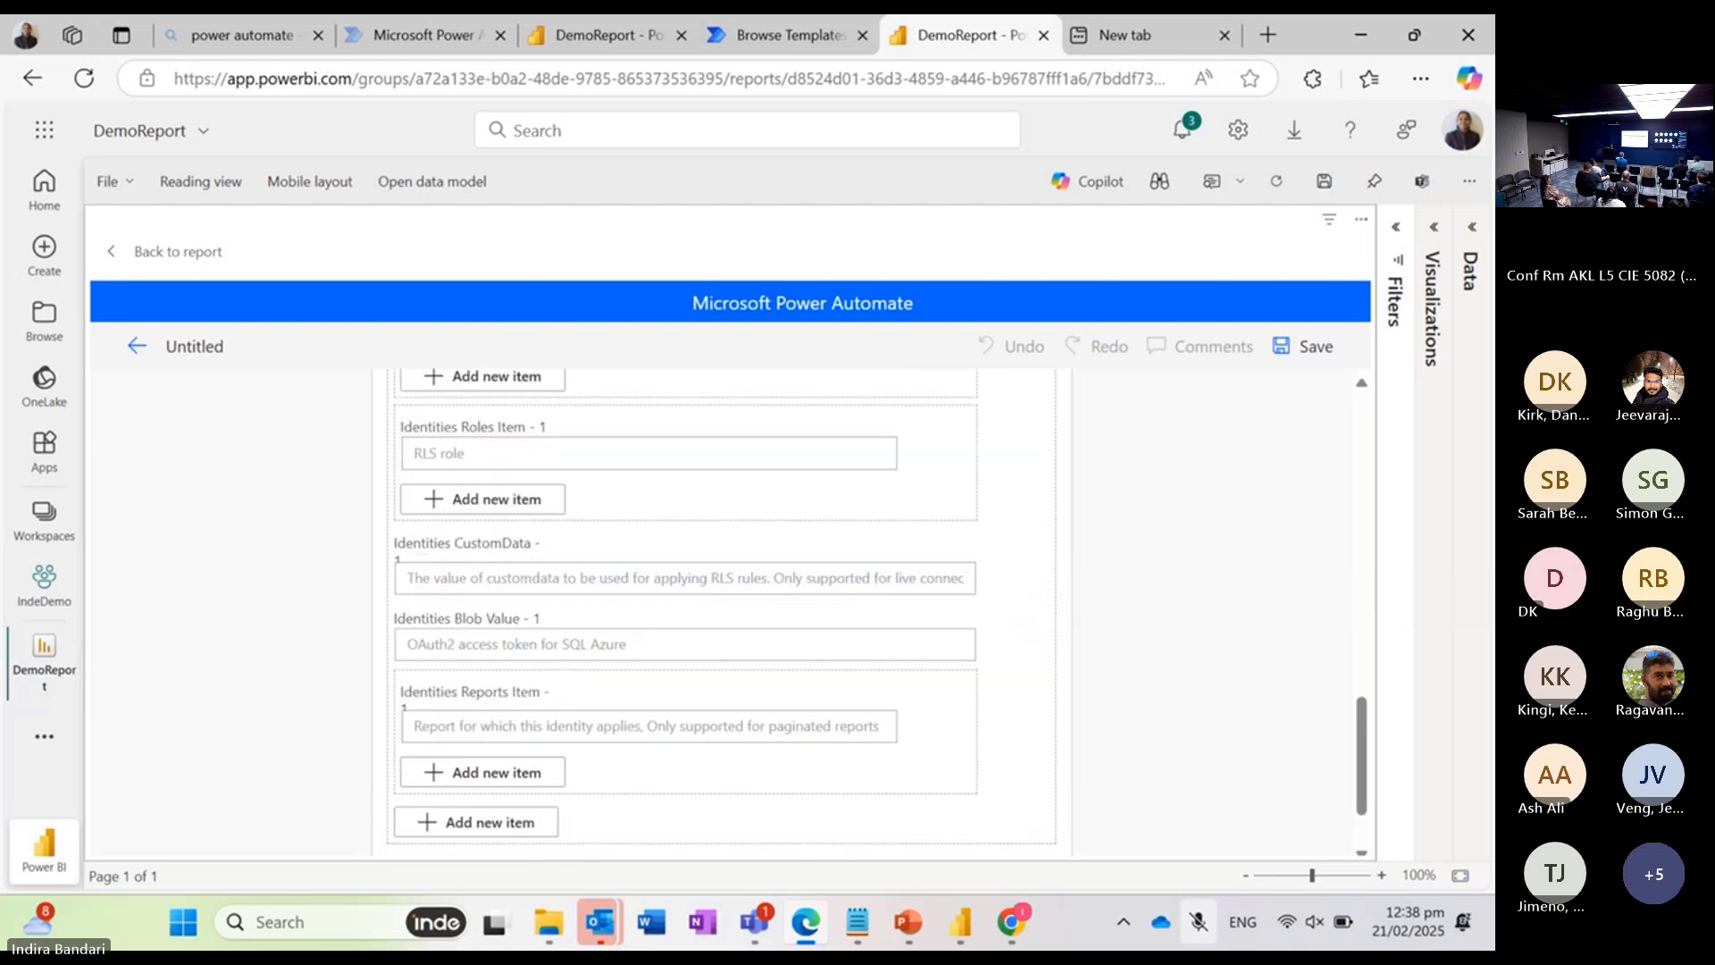
scroll(722, 612, up, 10)
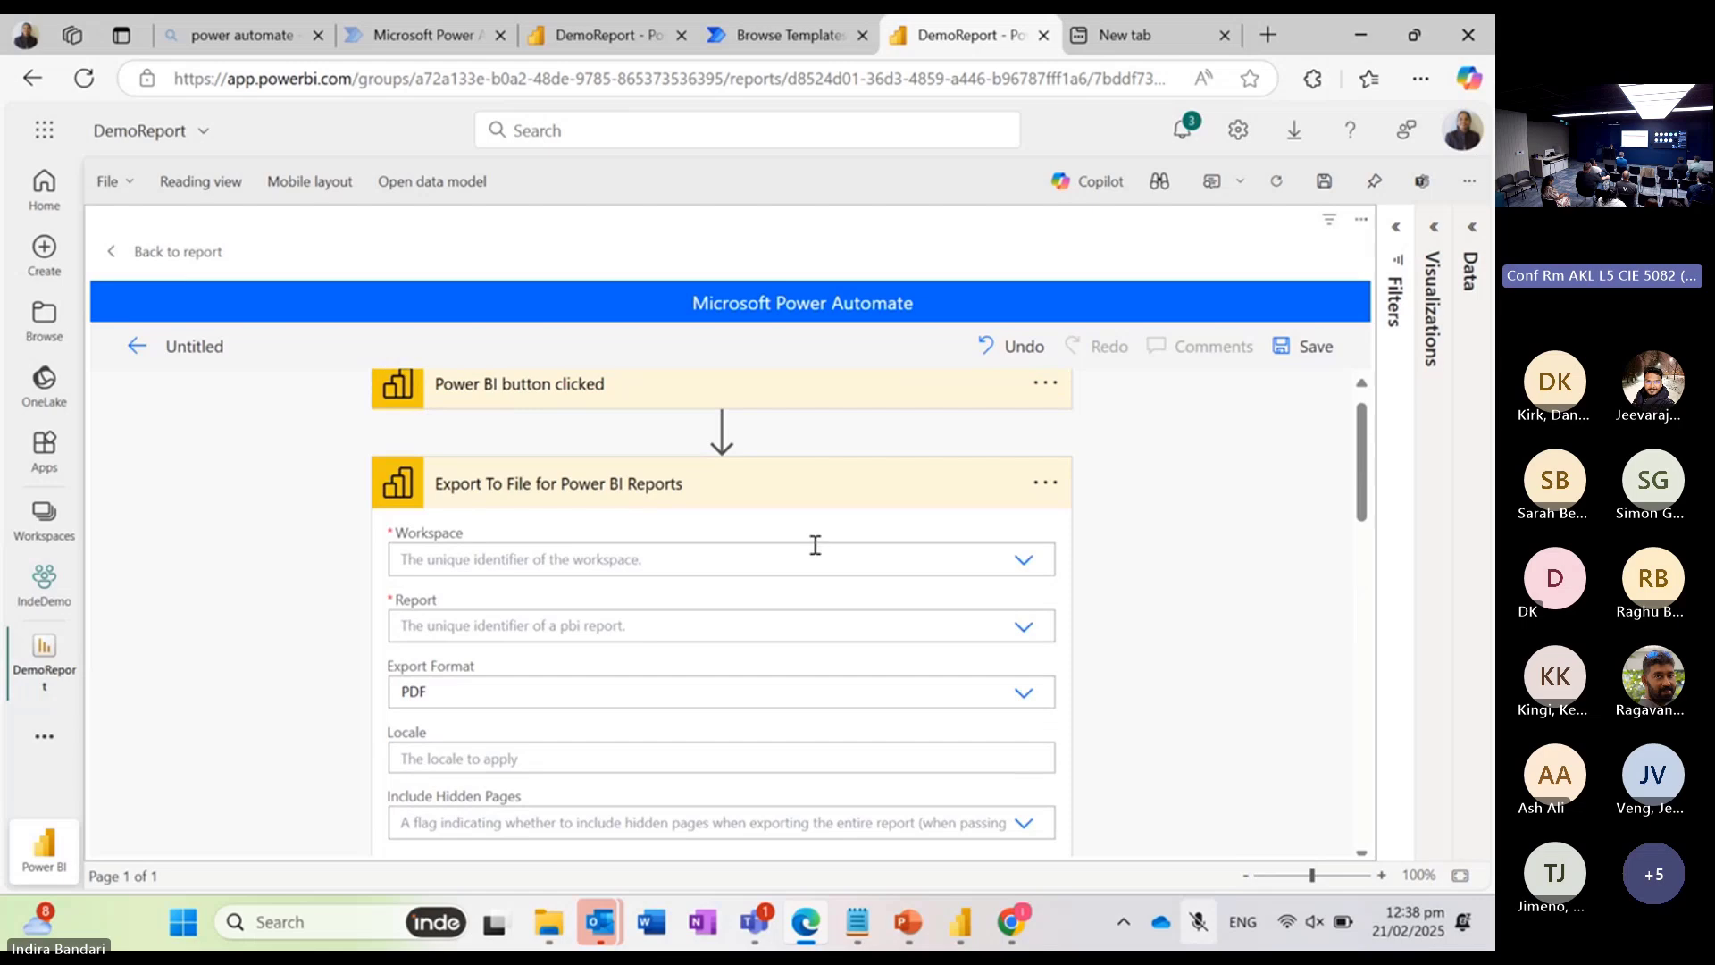
click(1023, 560)
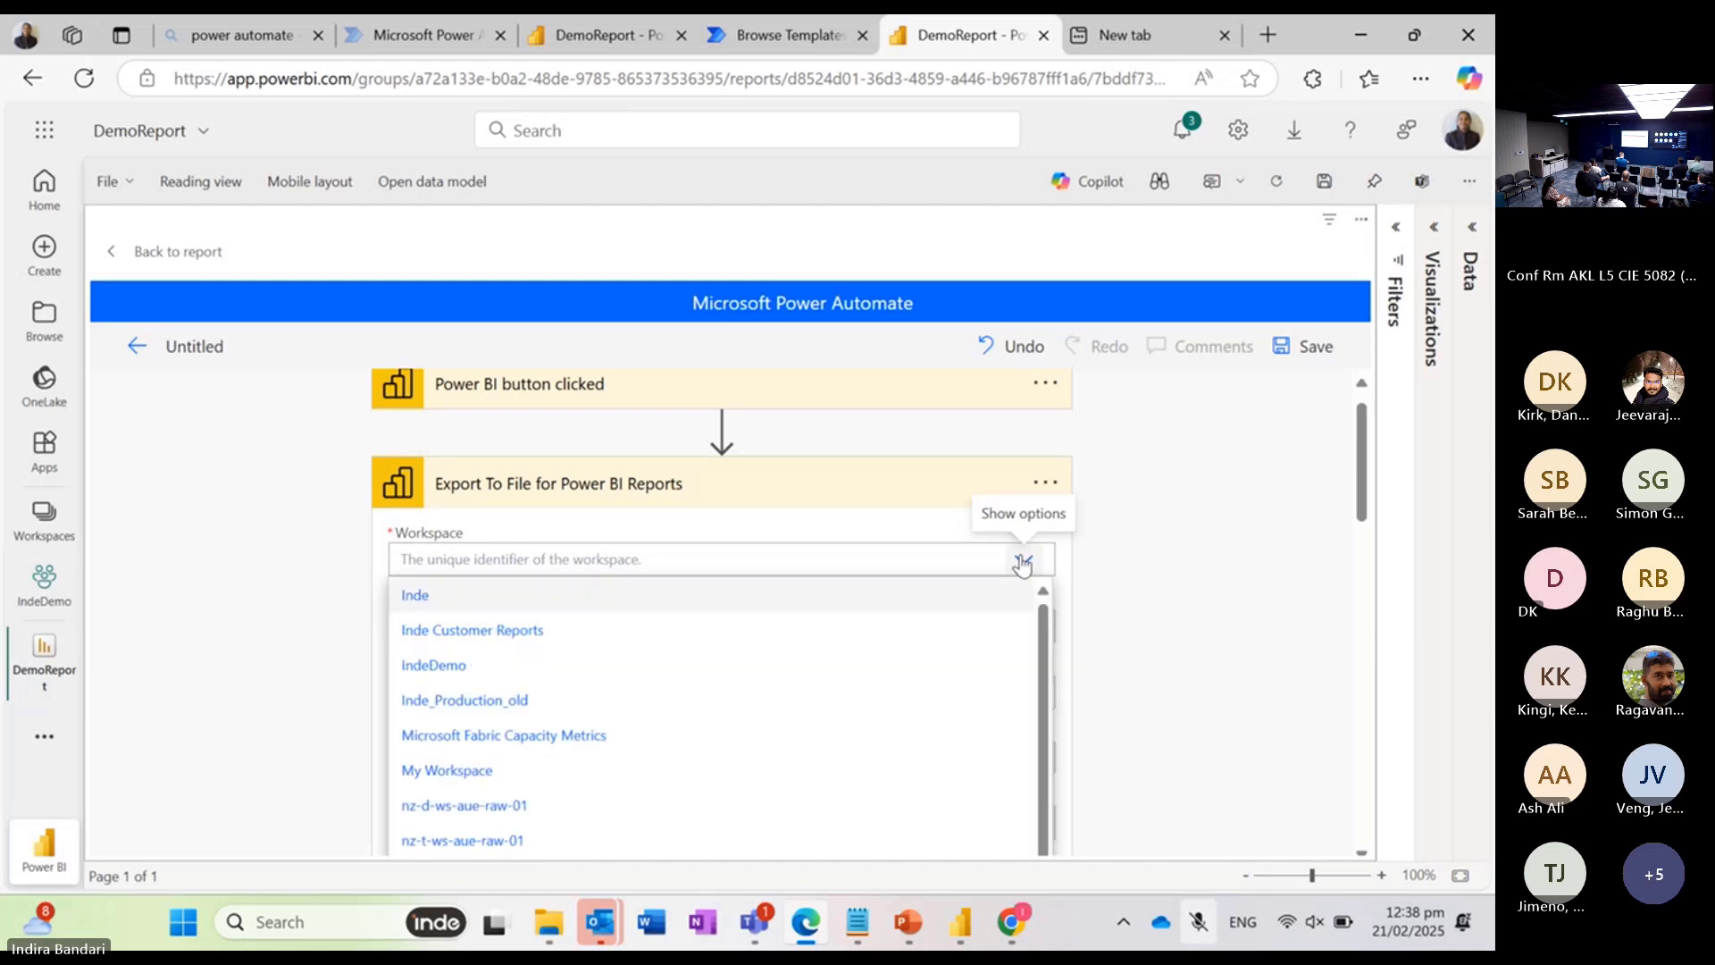
click(434, 662)
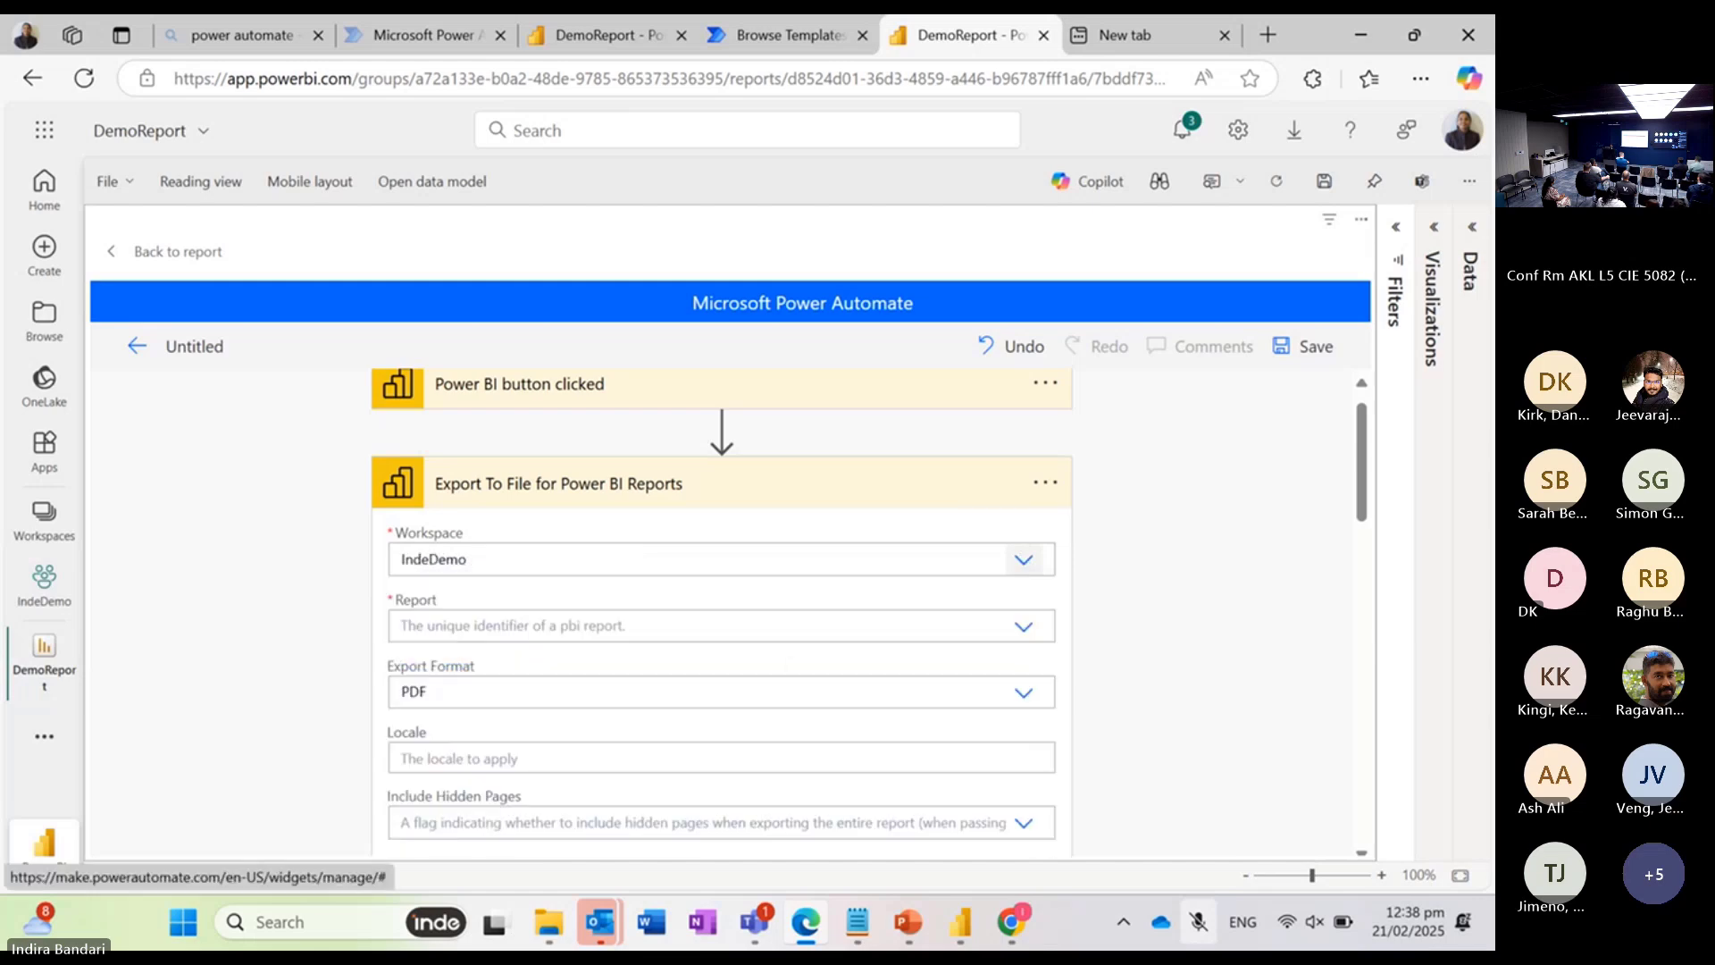
click(403, 629)
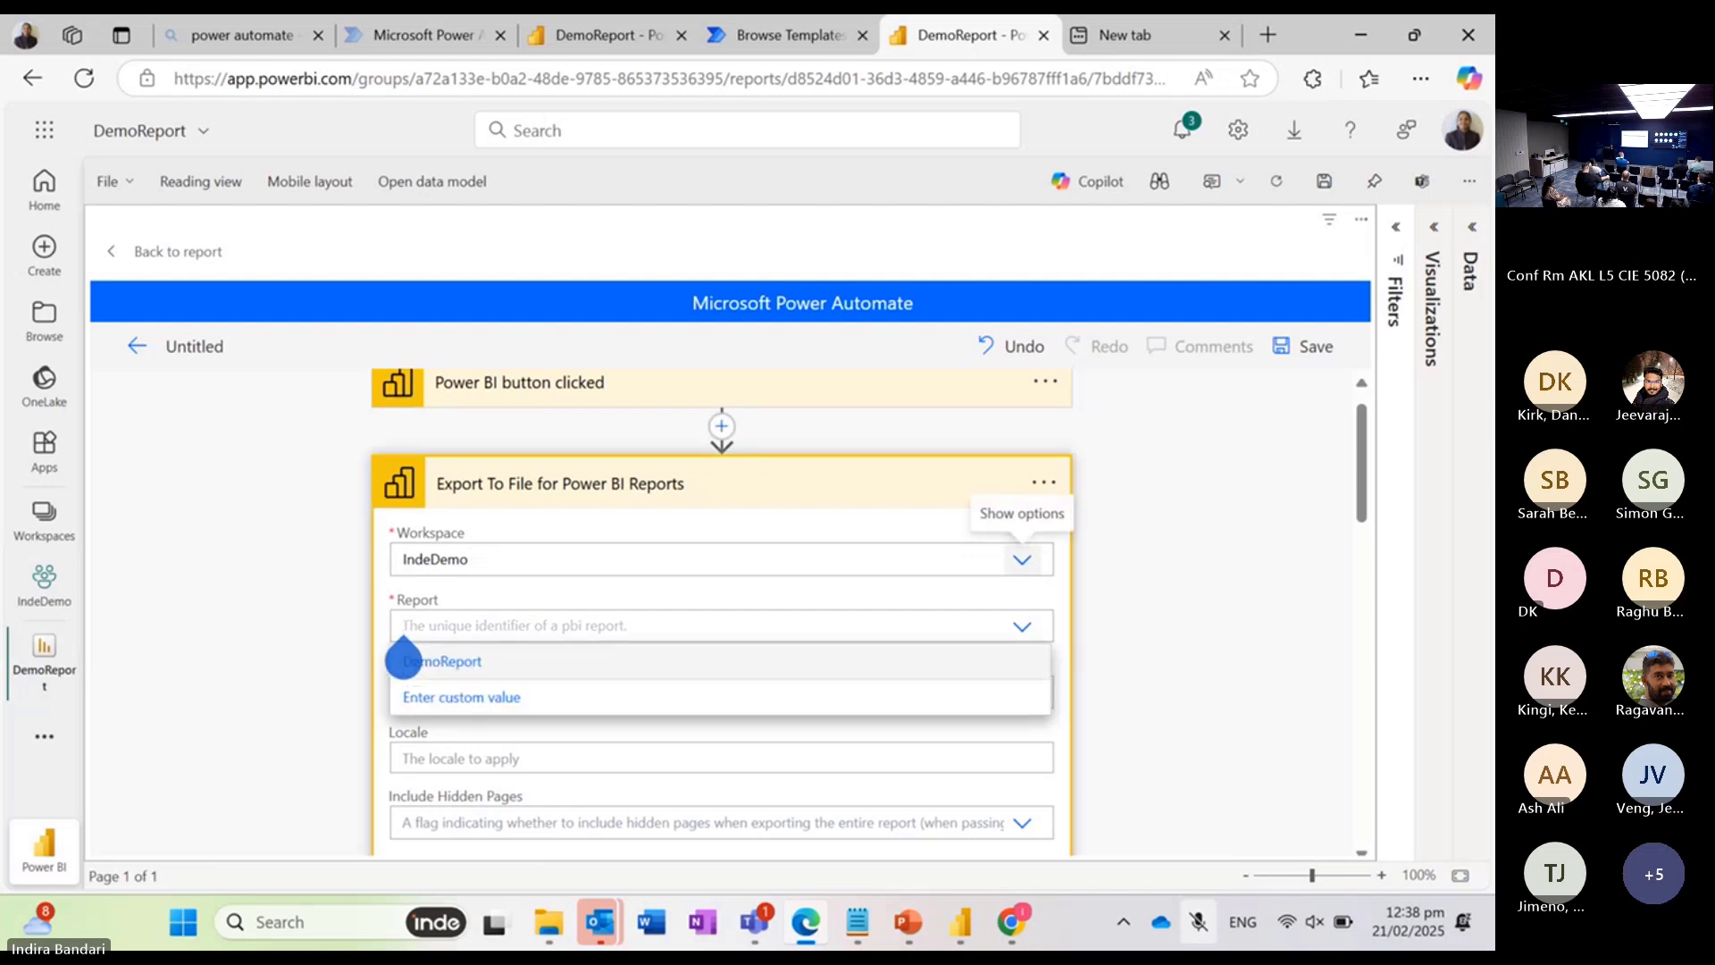
click(402, 662)
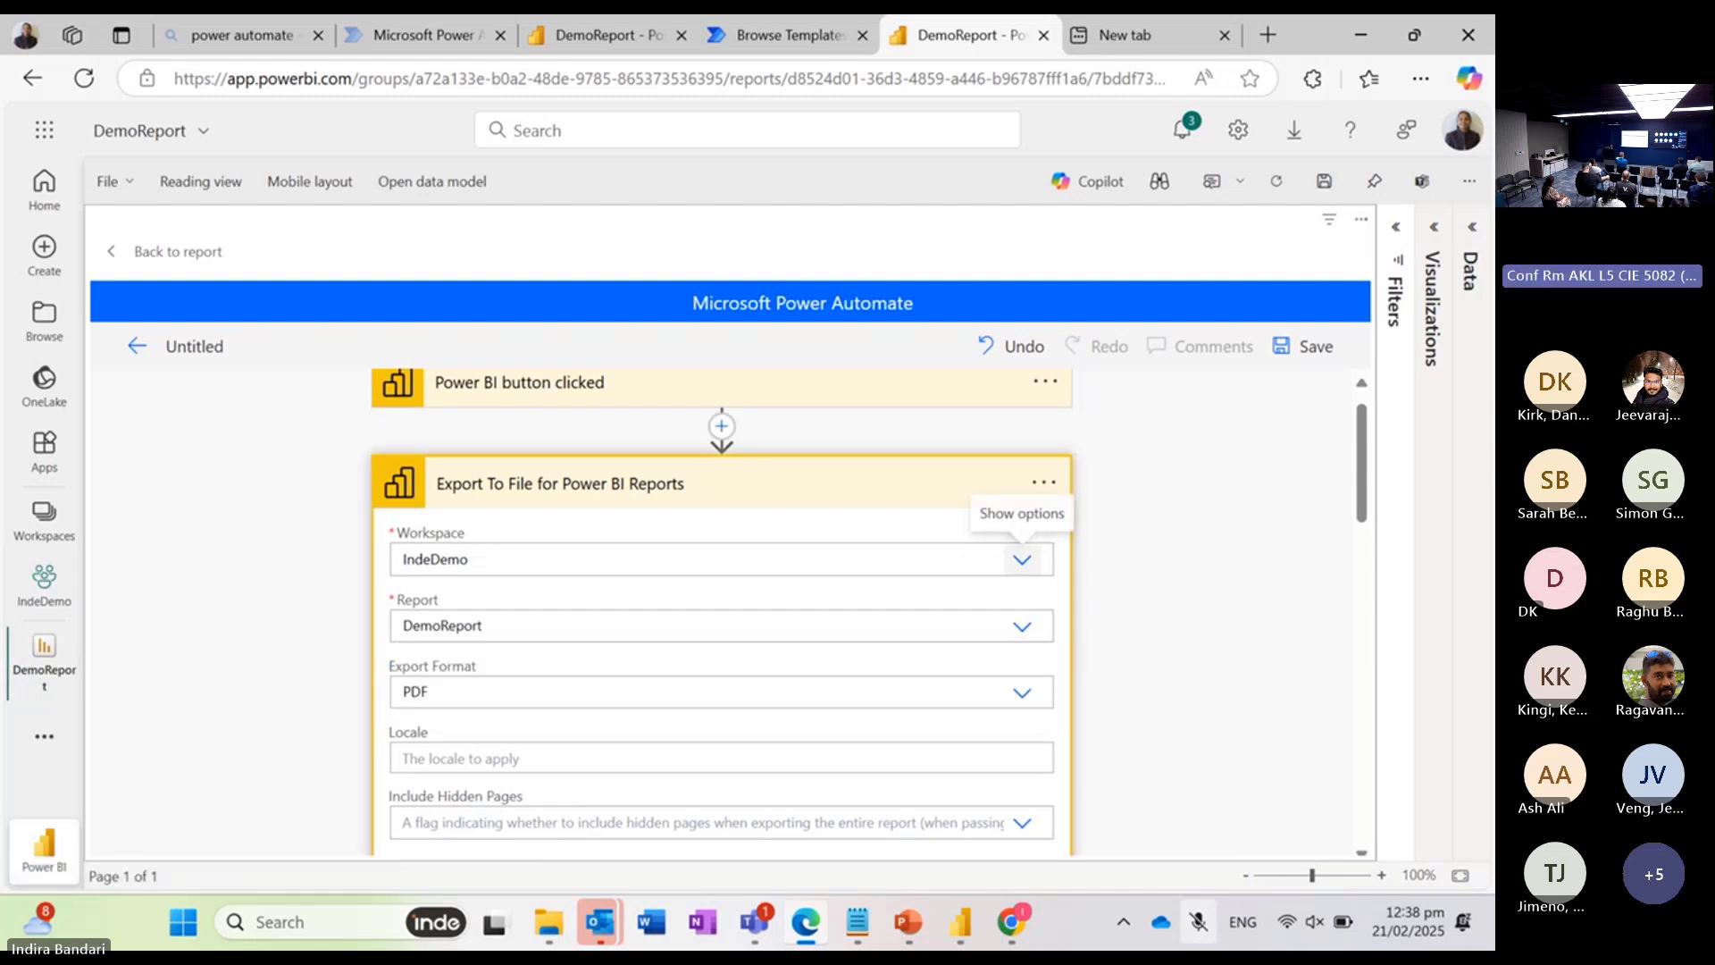
Step: Review the export action's remaining optional settings, from export format to identities, and collapse the action card
scroll(1153, 587, down, 3)
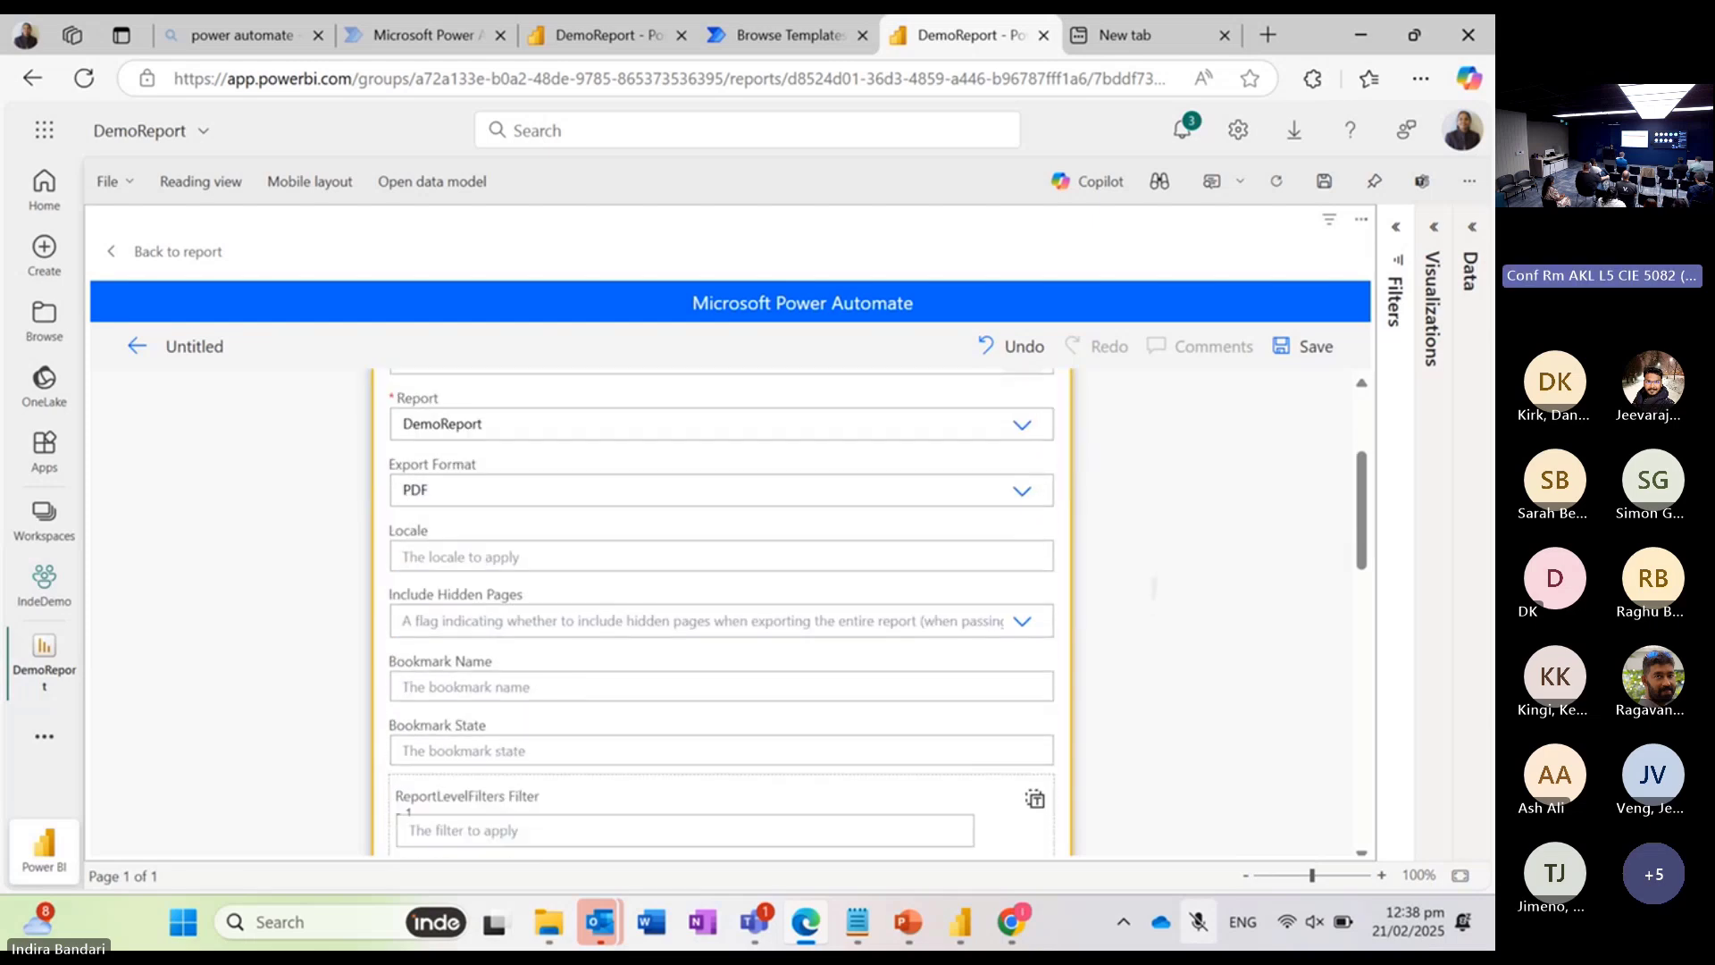
scroll(1161, 698, down, 1)
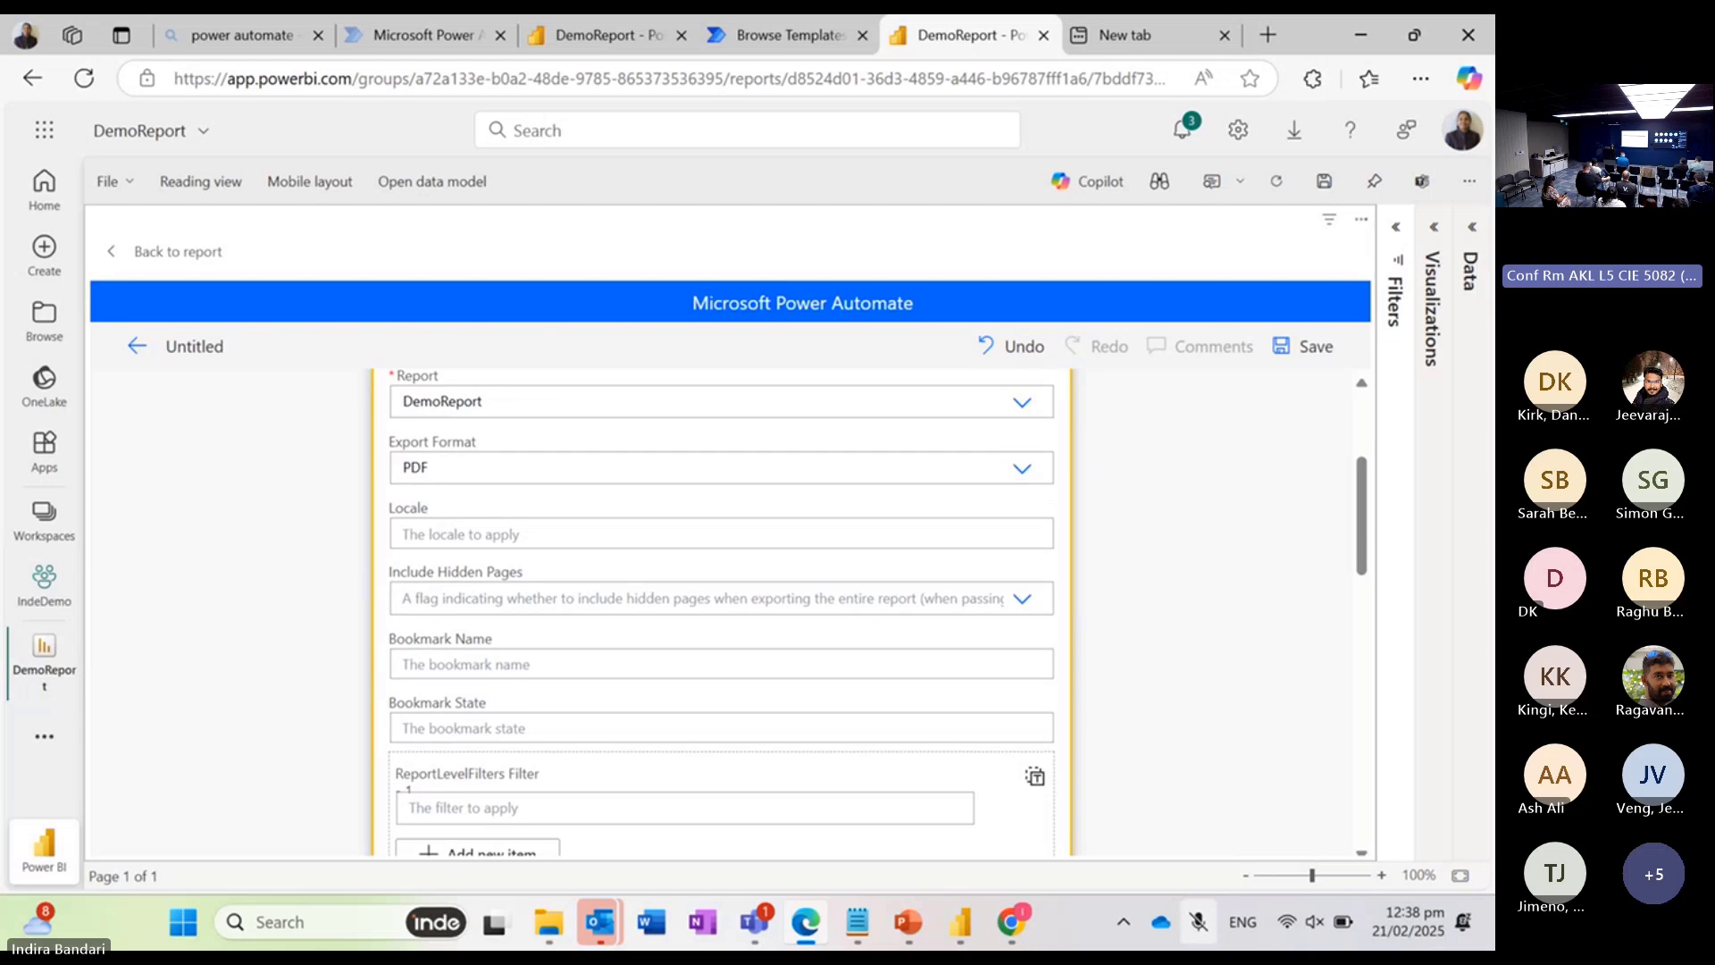
scroll(721, 612, down, 3)
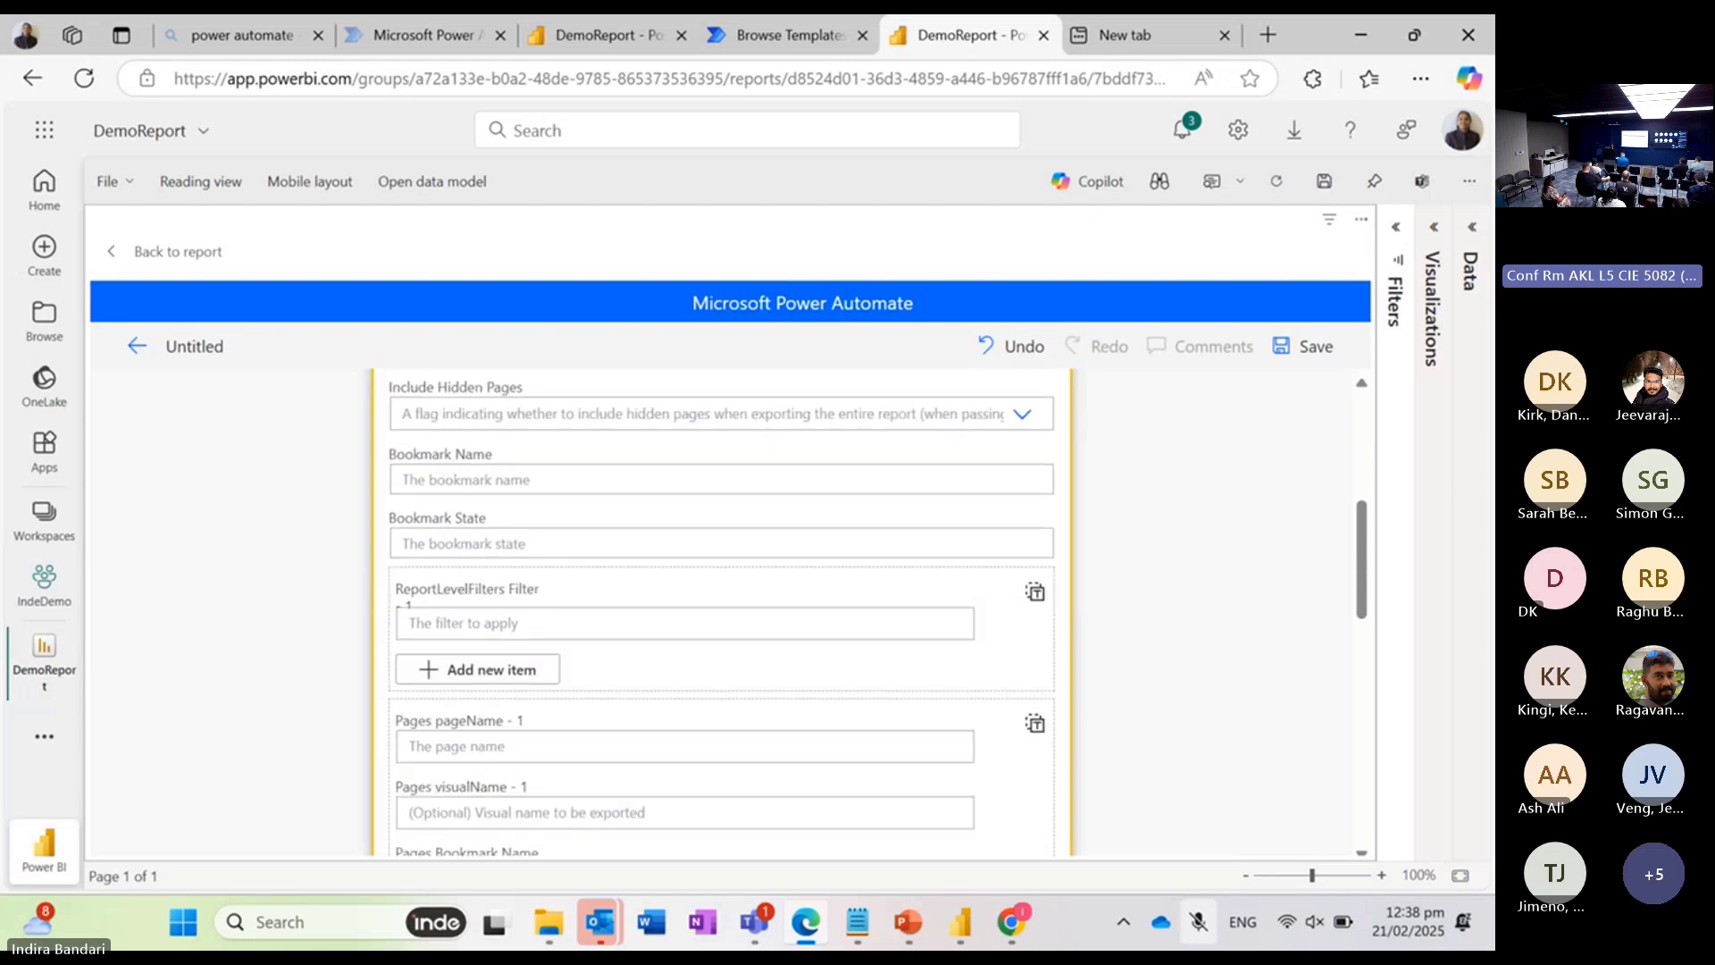
scroll(722, 612, down, 2)
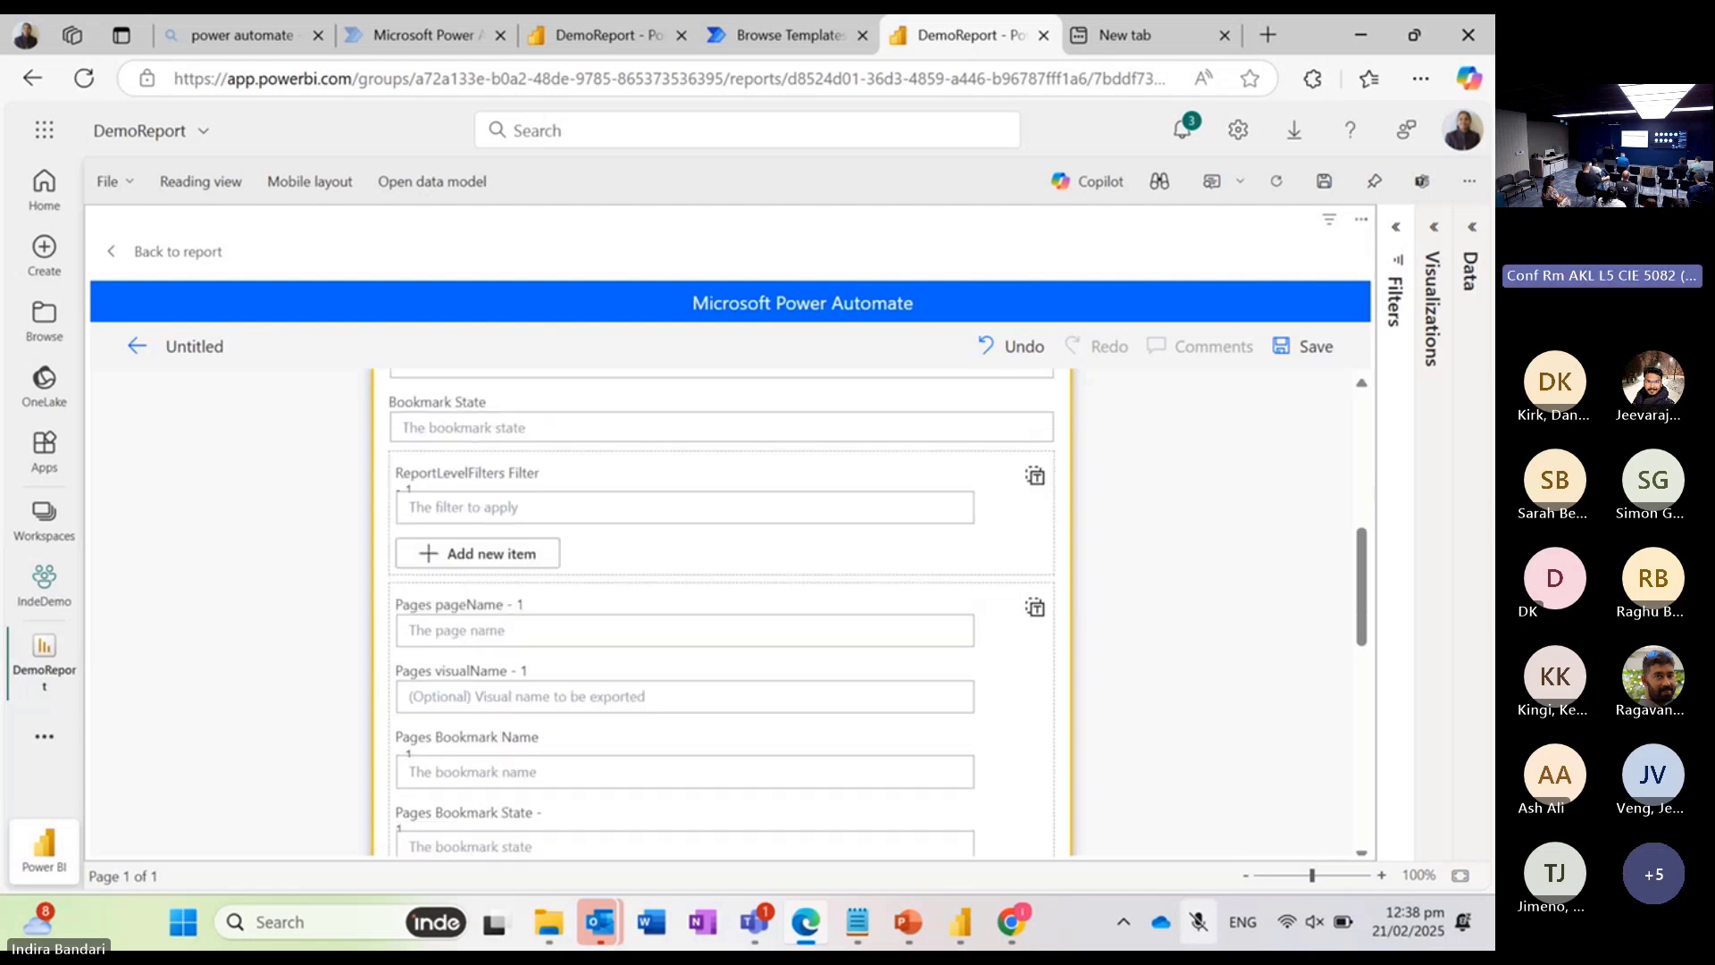
scroll(722, 612, down, 1)
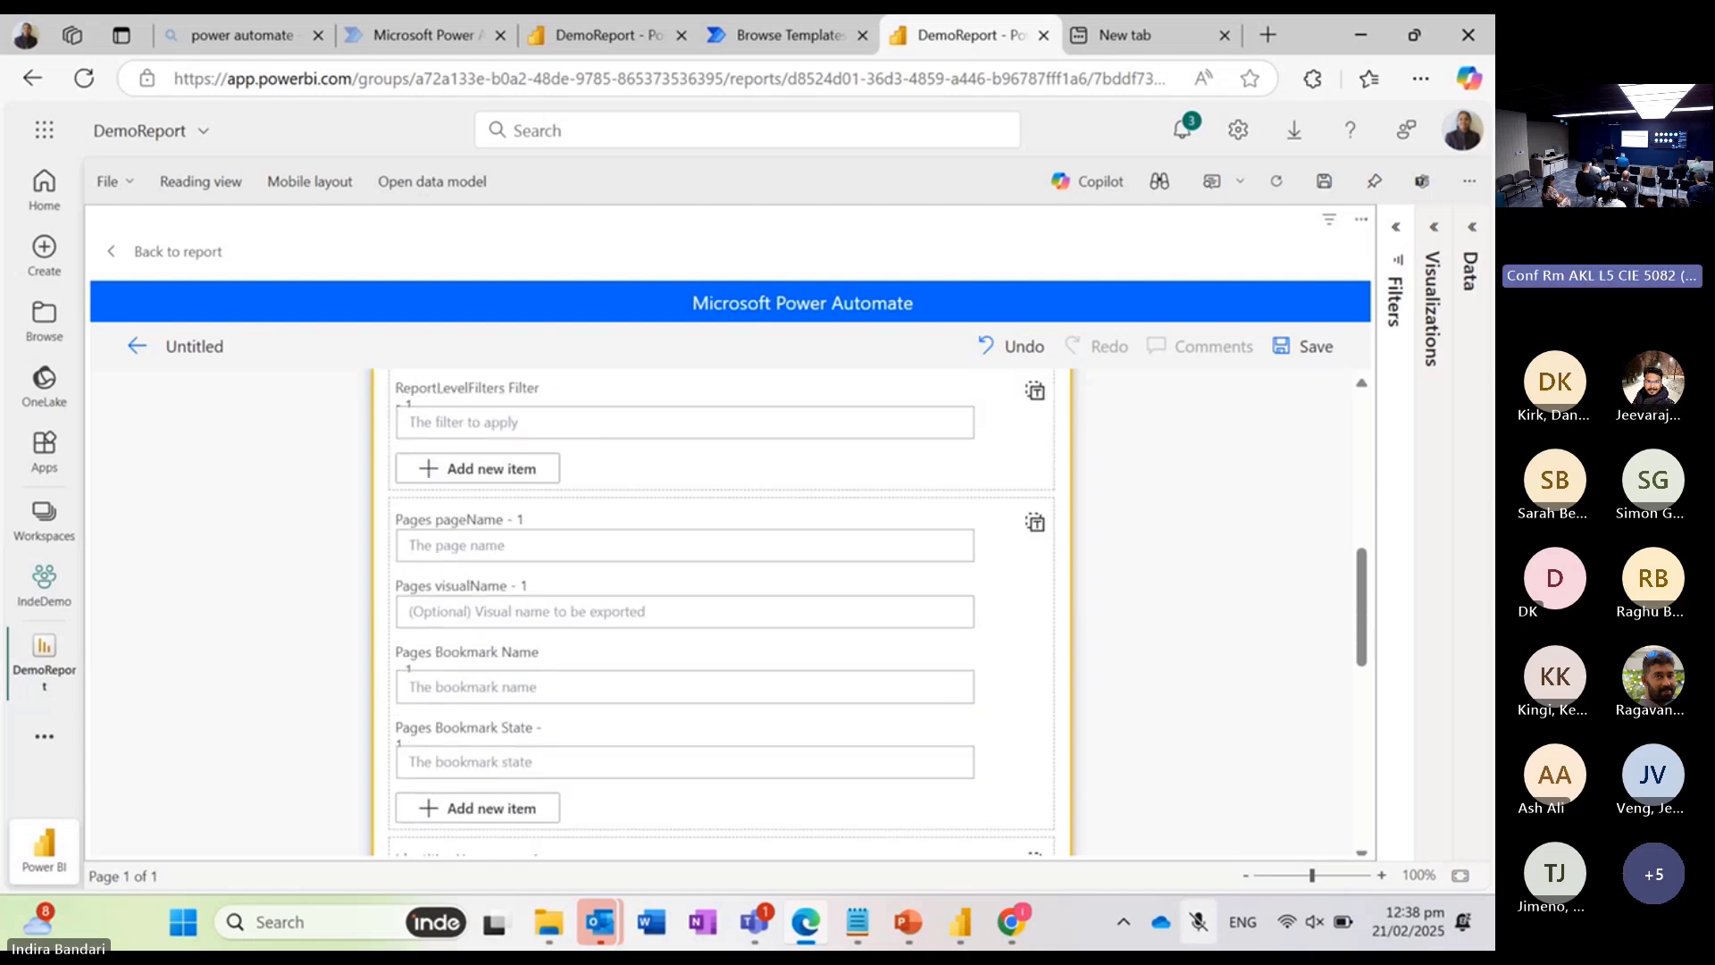
scroll(722, 612, down, 3)
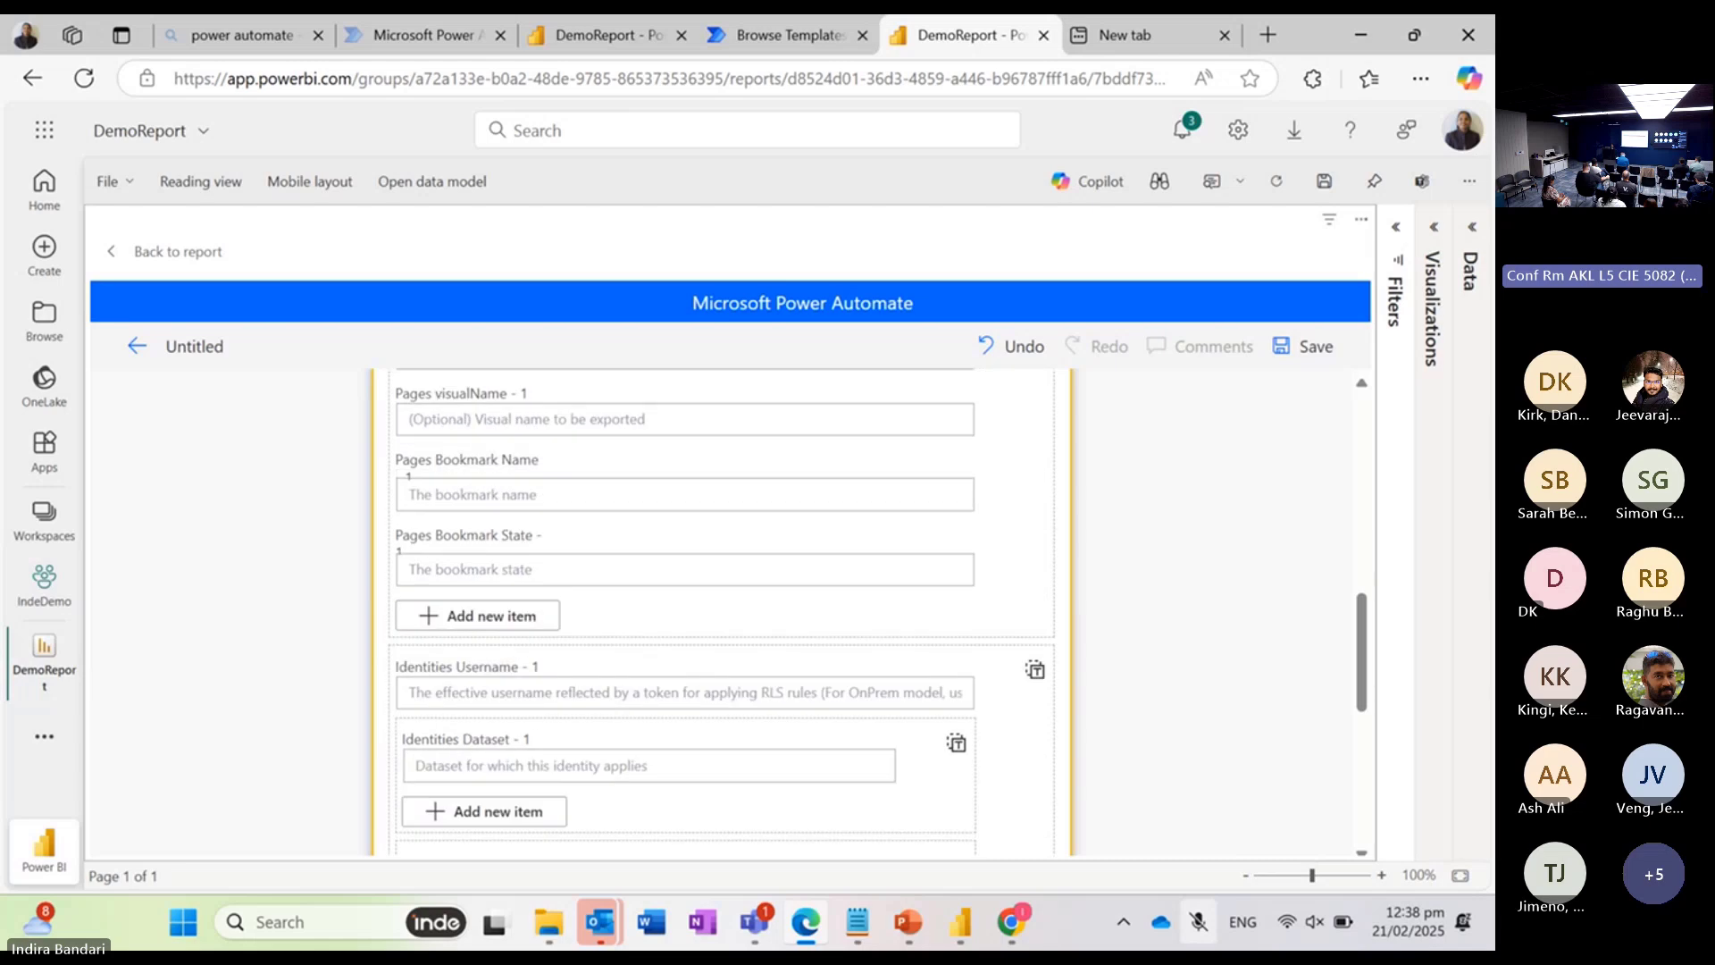
scroll(722, 612, down, 7)
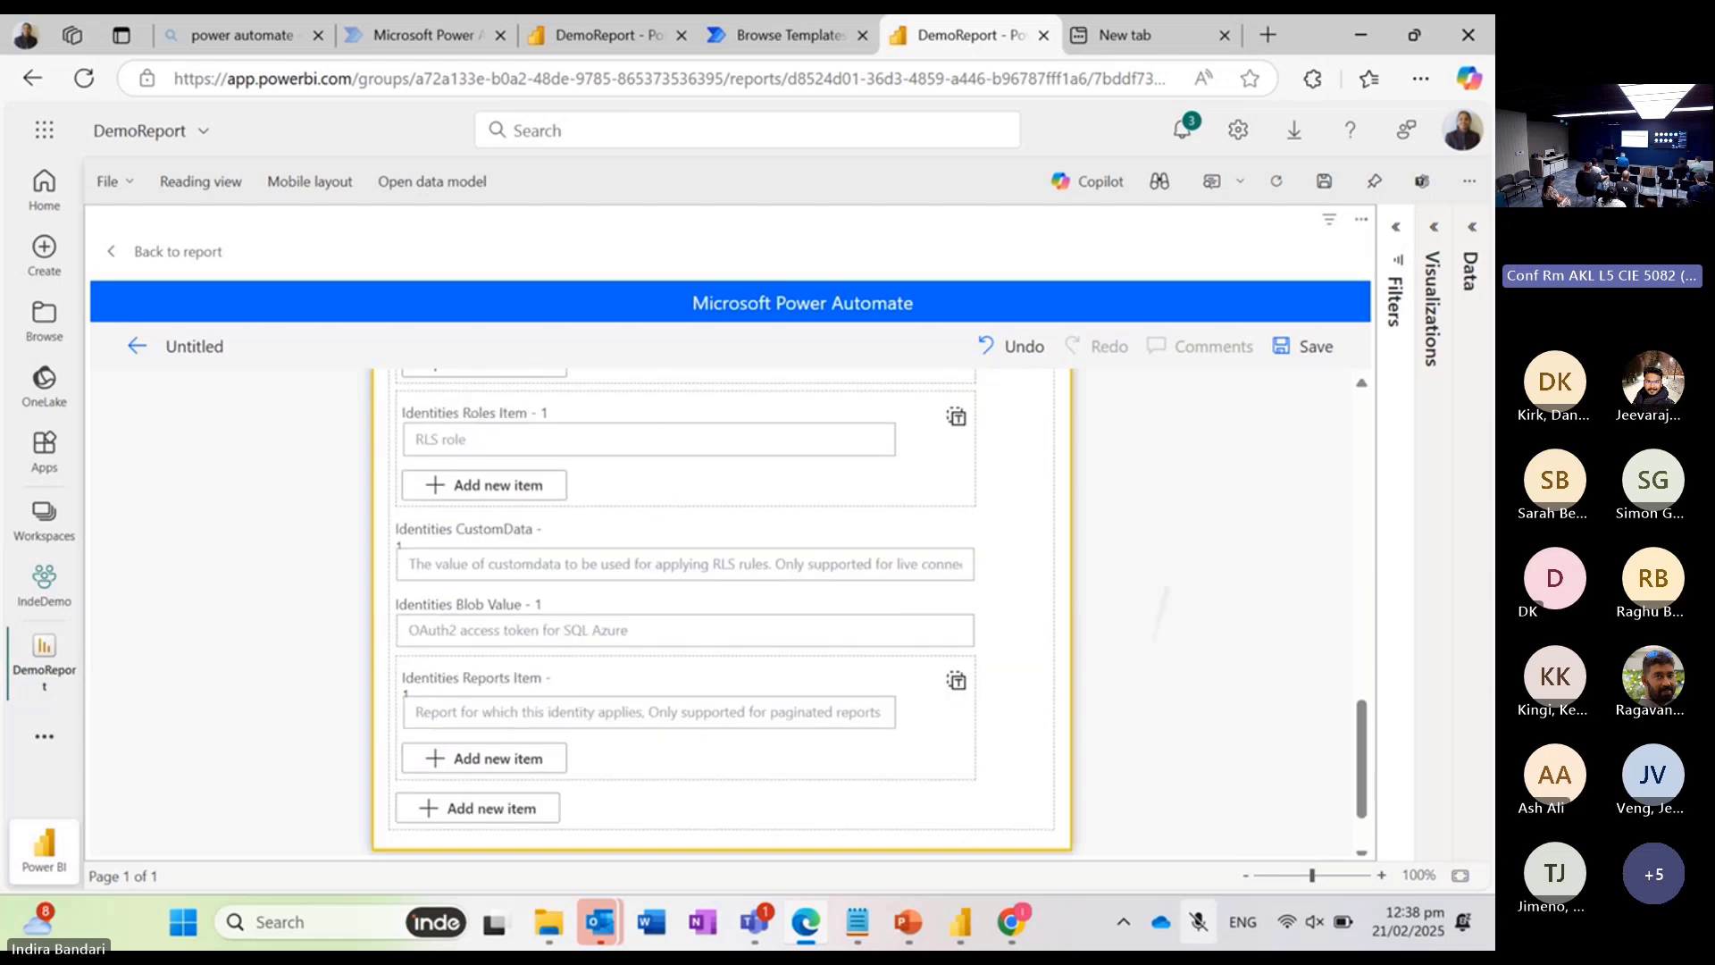
scroll(722, 612, down, 2)
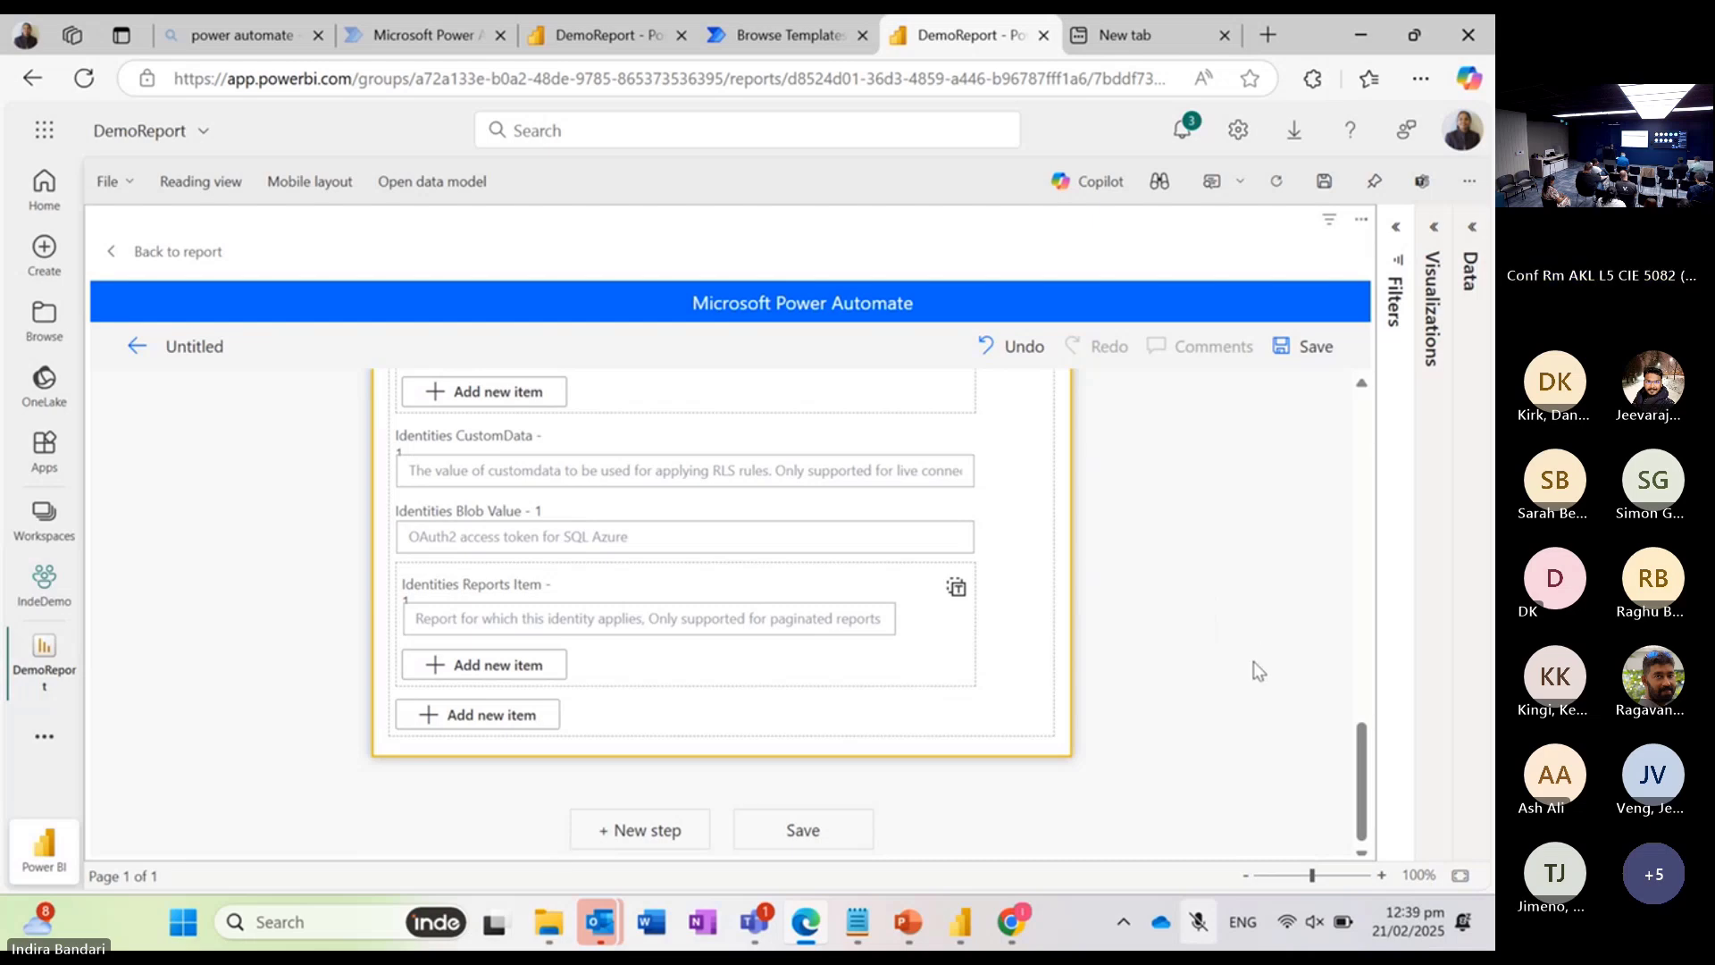
drag(1362, 804, 1374, 473)
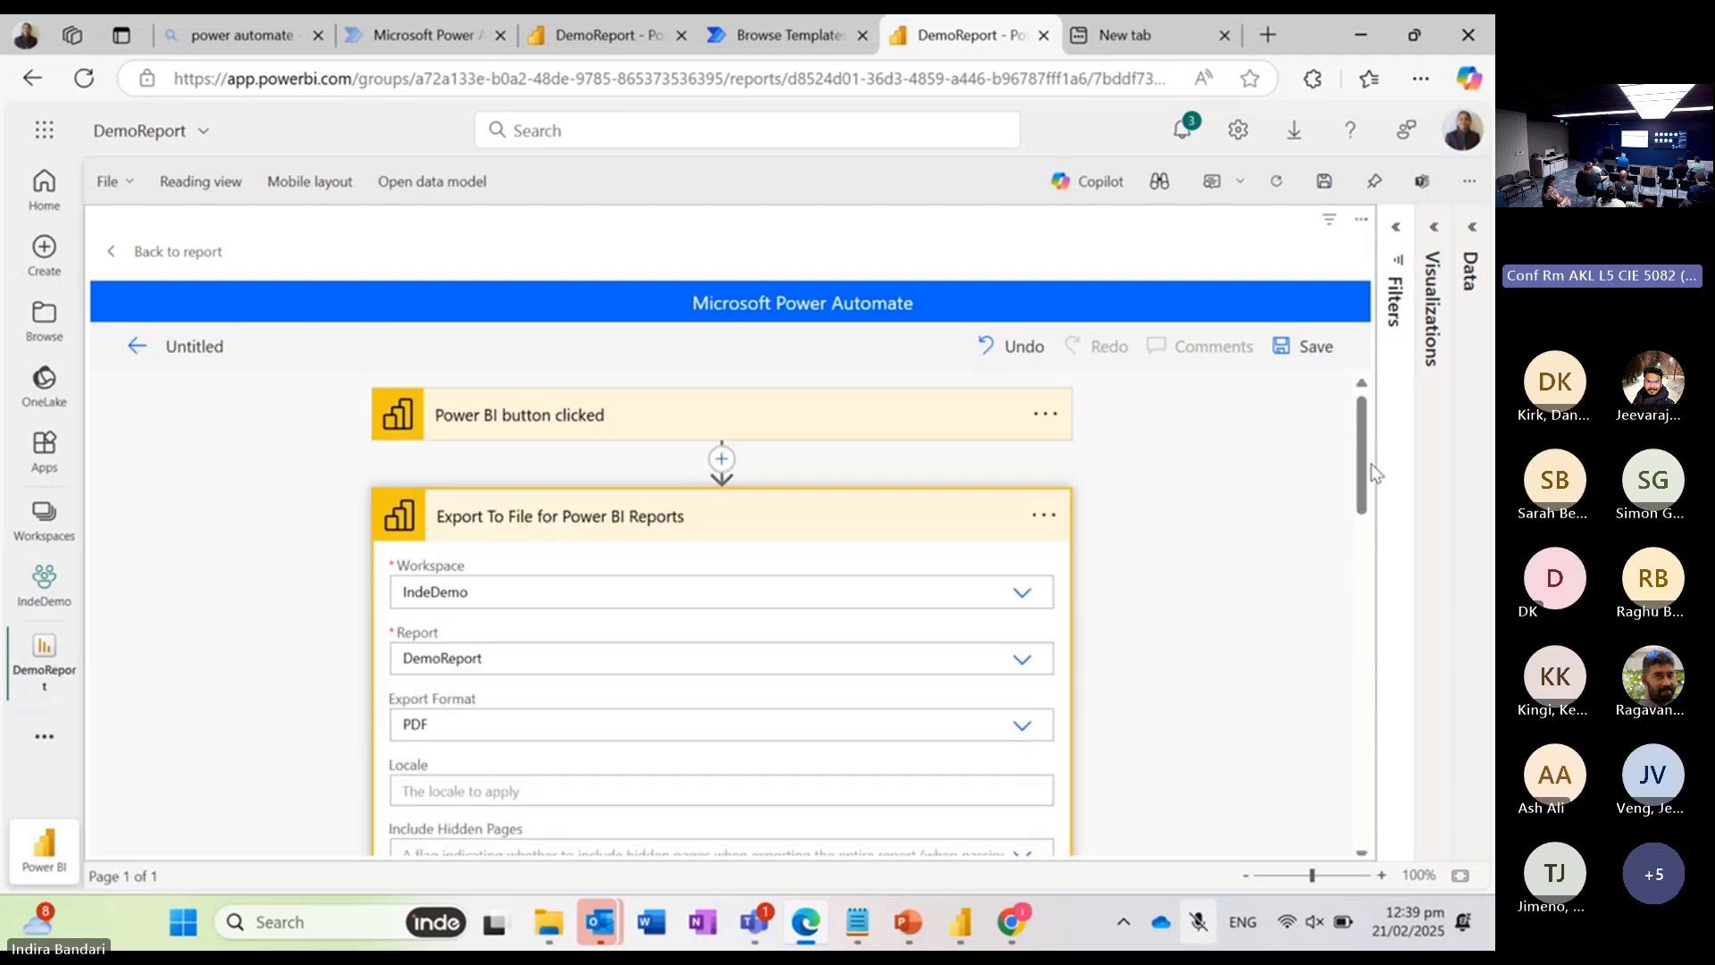
click(838, 516)
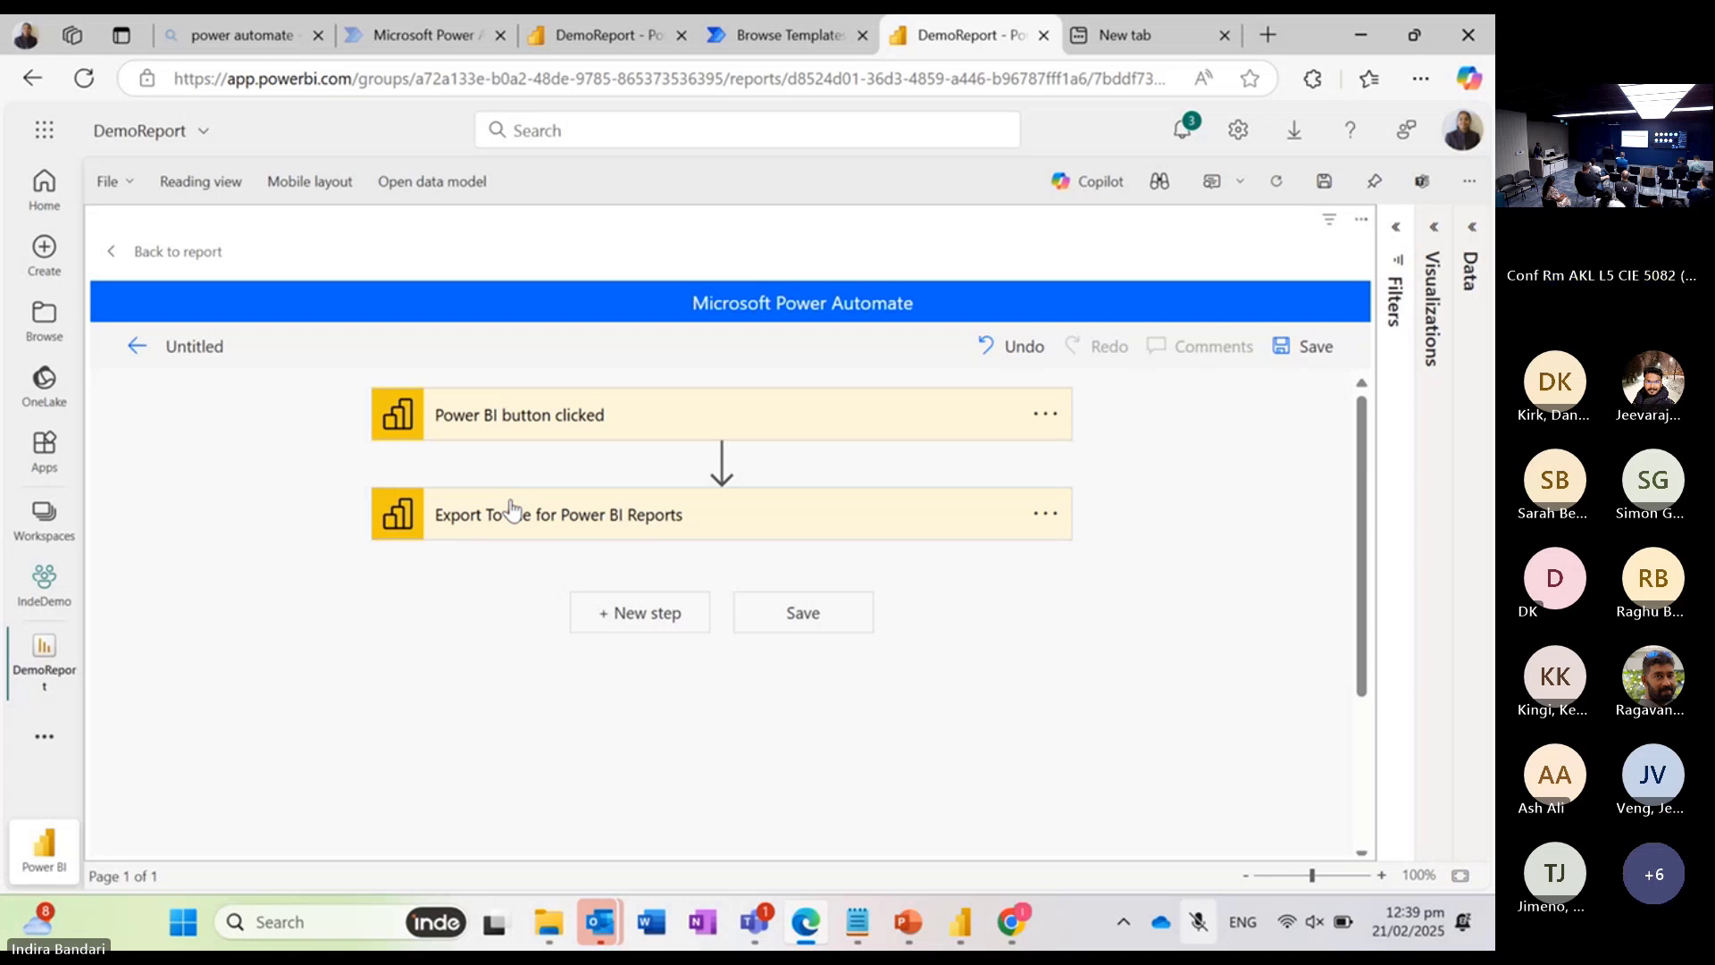
click(640, 613)
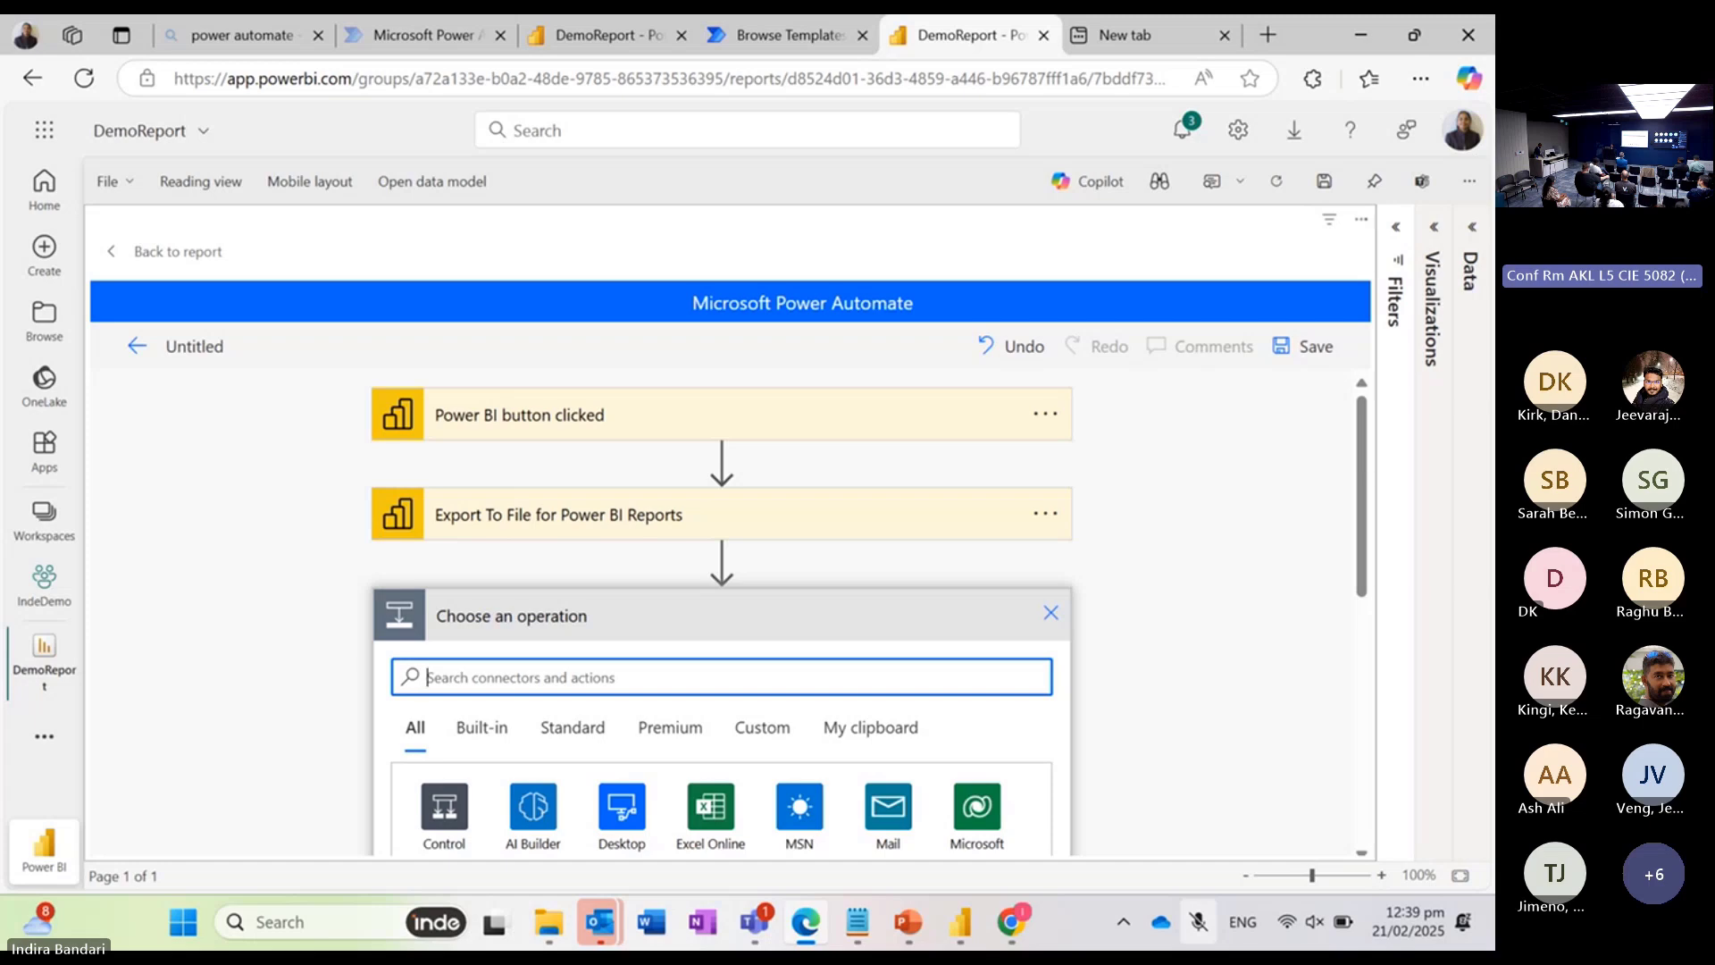
text(ema)
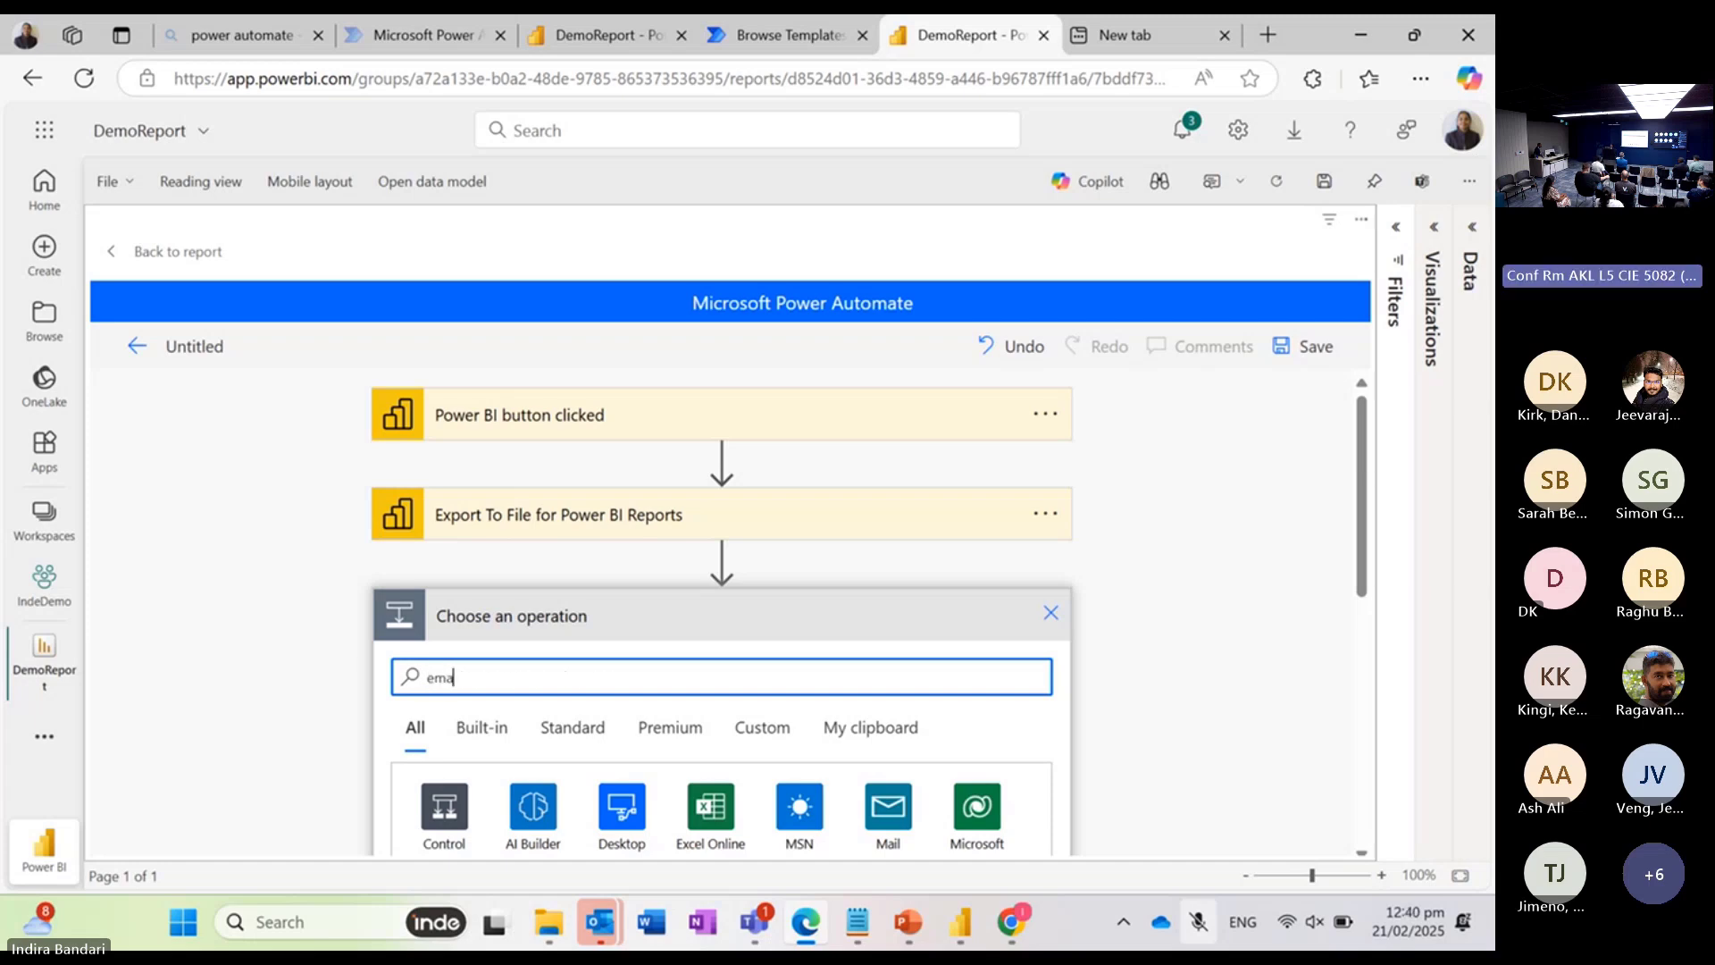
text(il)
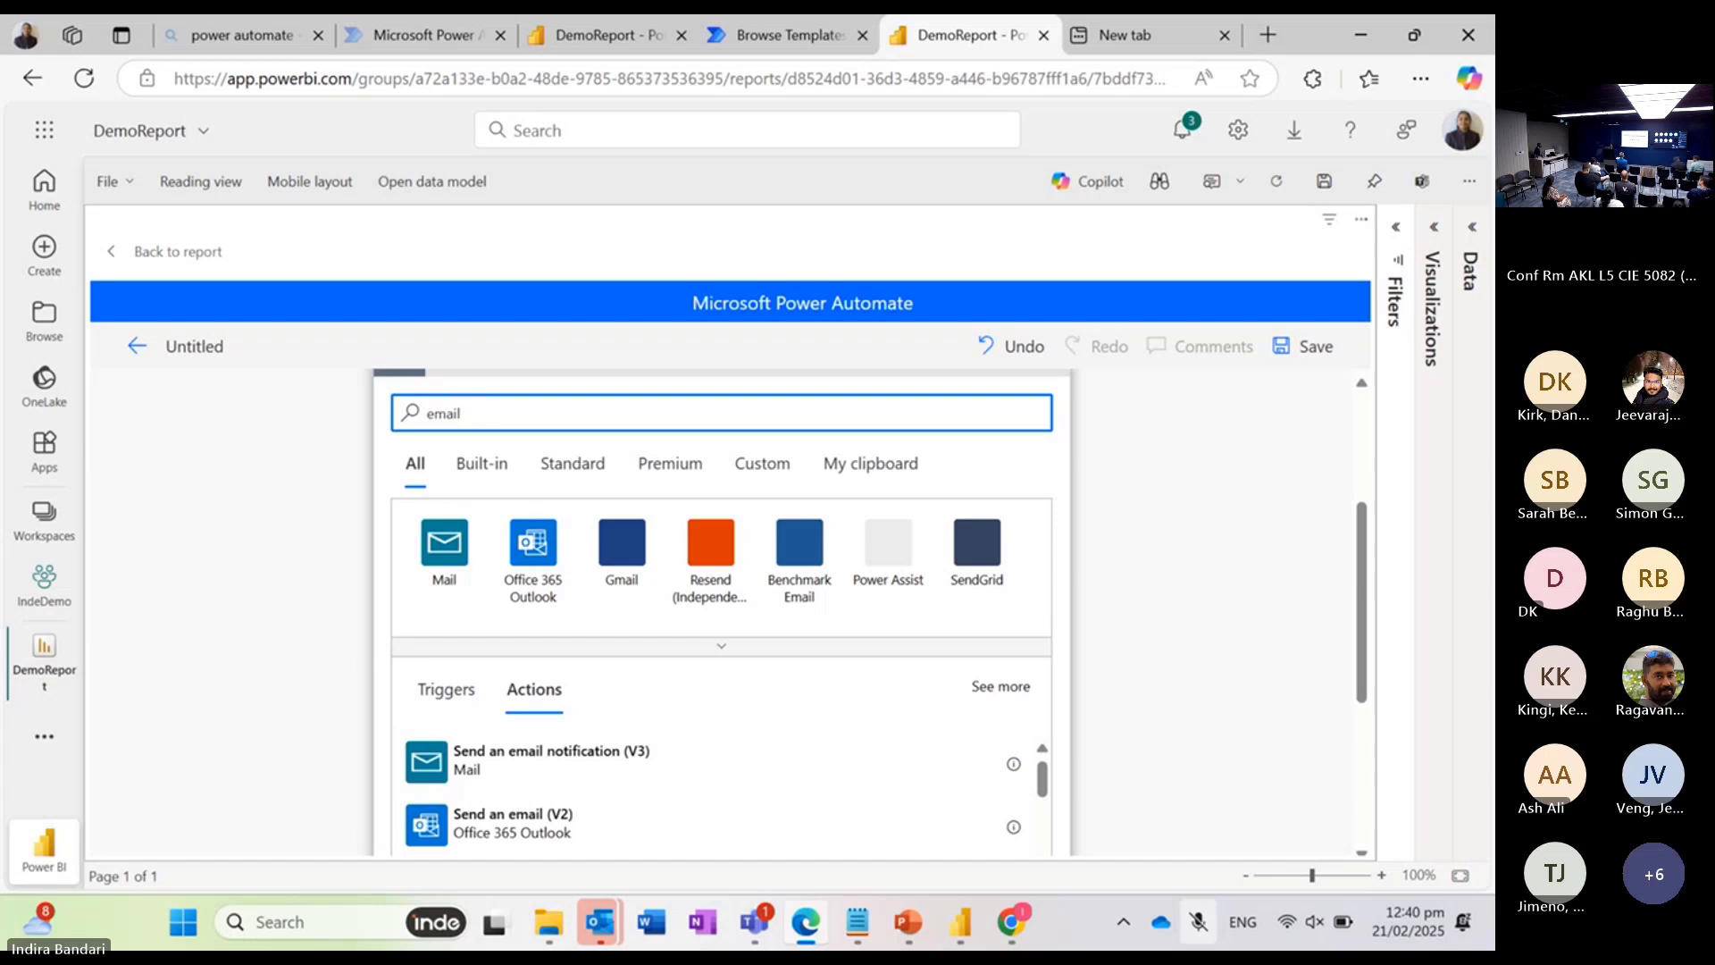
scroll(536, 500, down, 1)
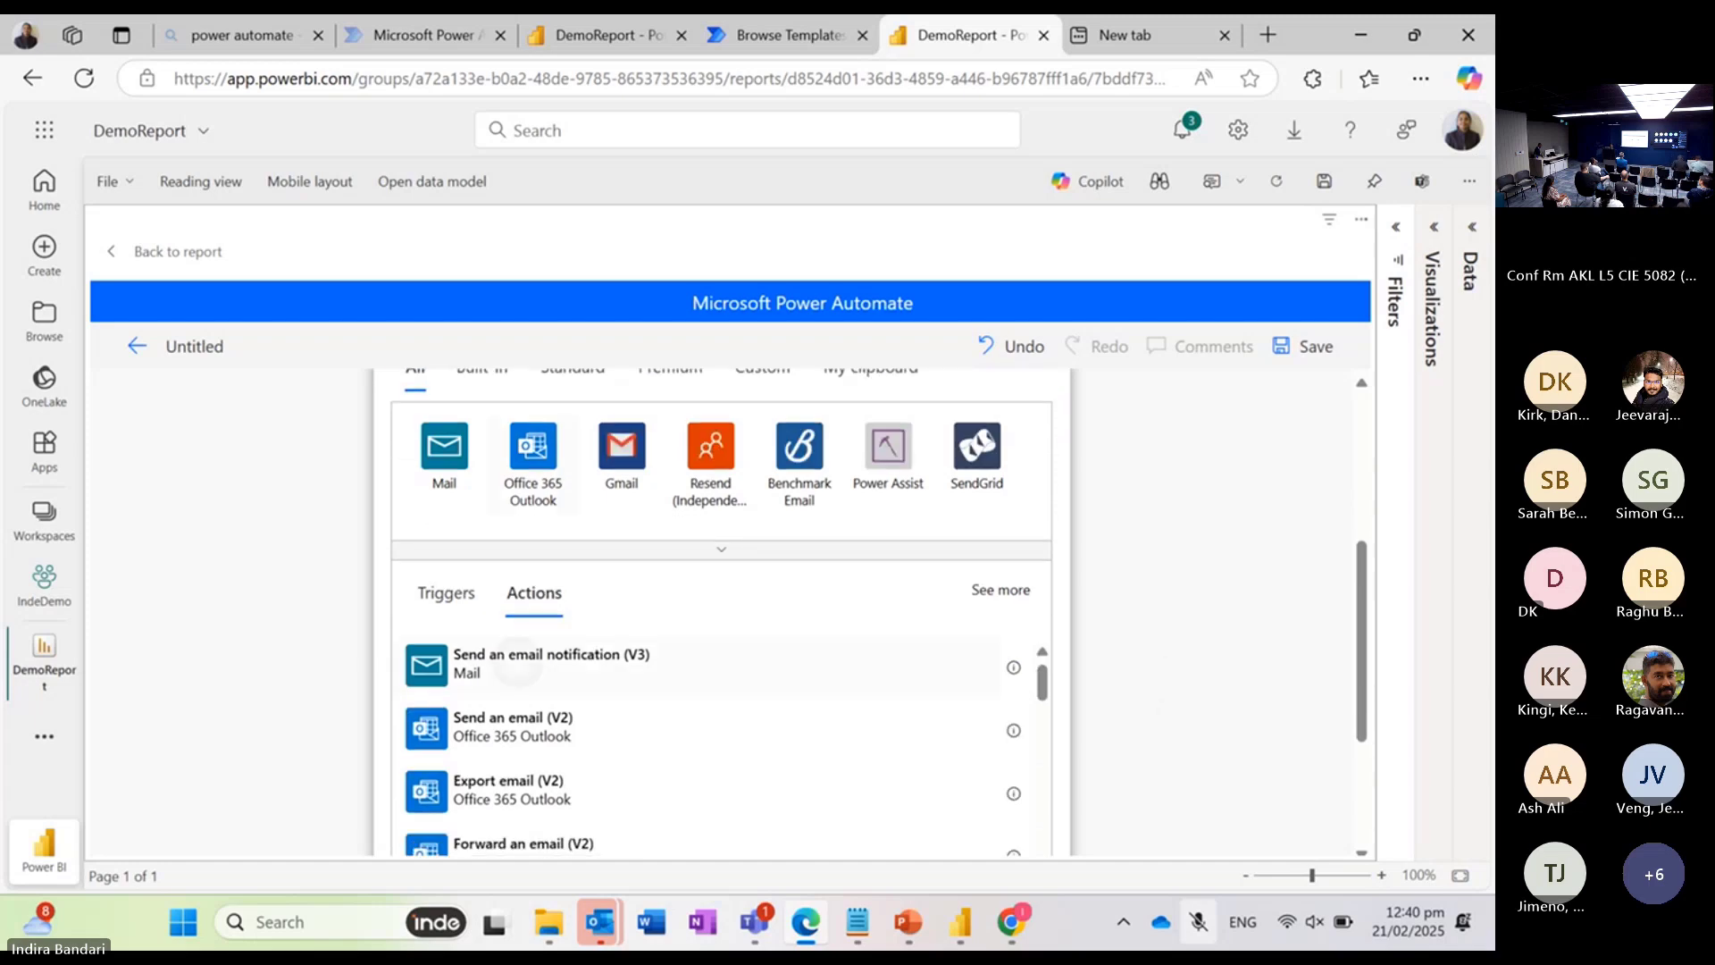
click(550, 664)
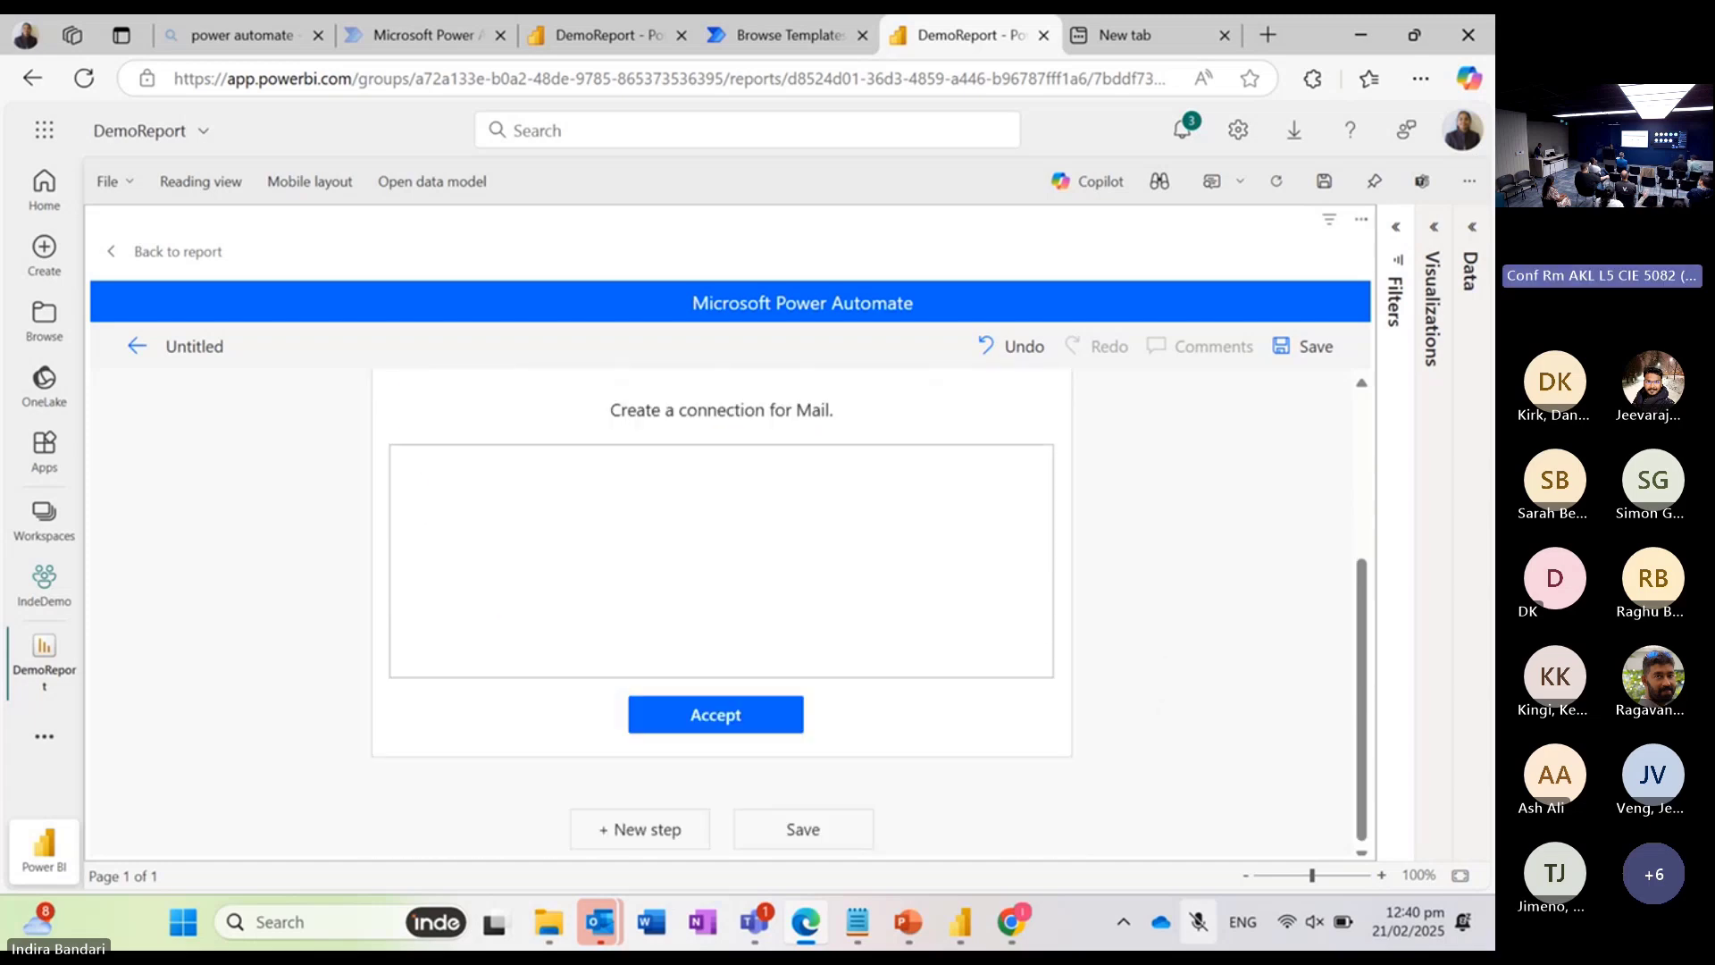
scroll(722, 590, up, 3)
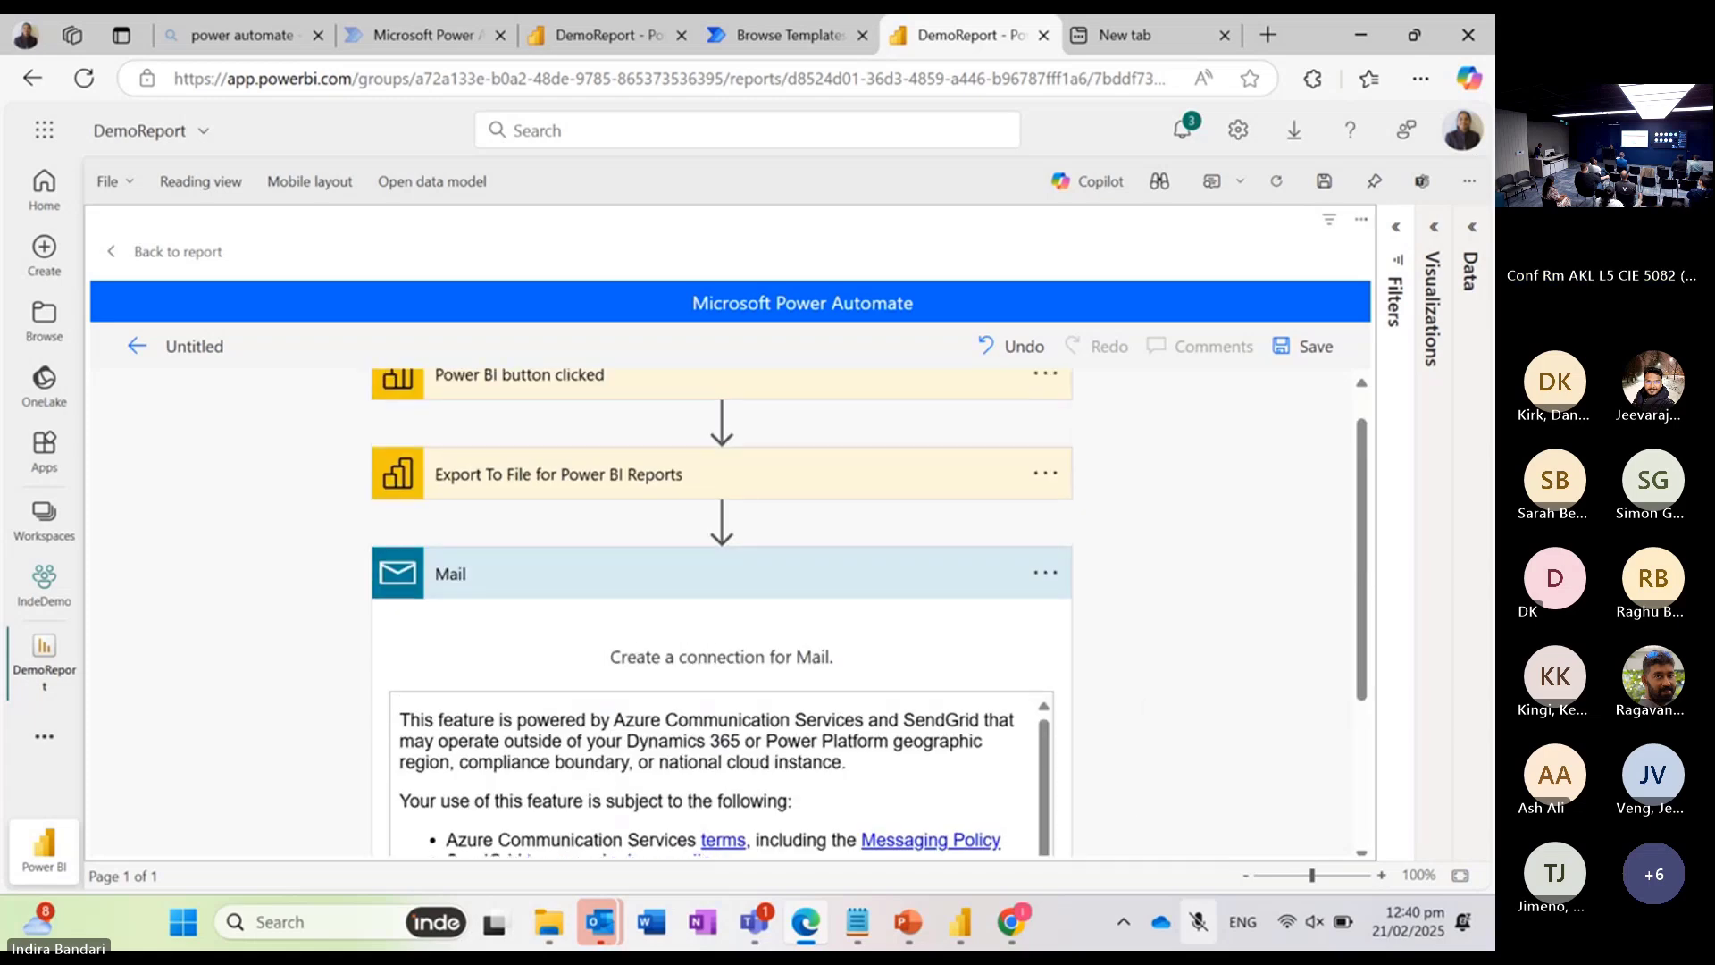
click(746, 579)
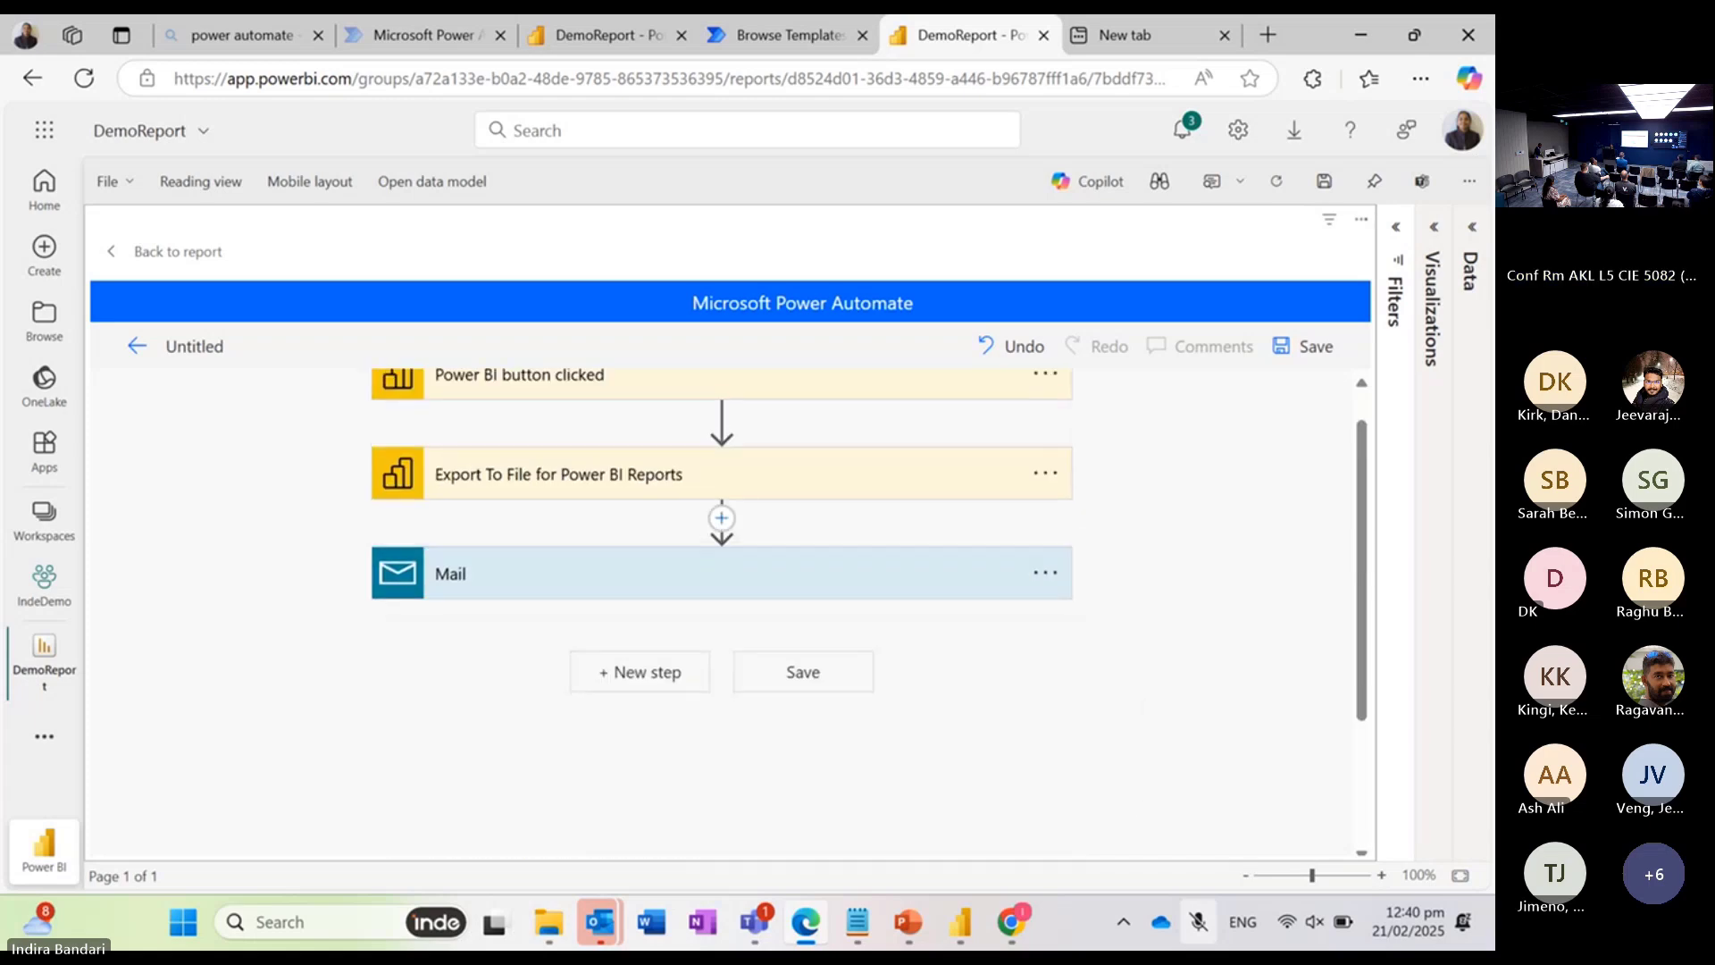
click(1046, 572)
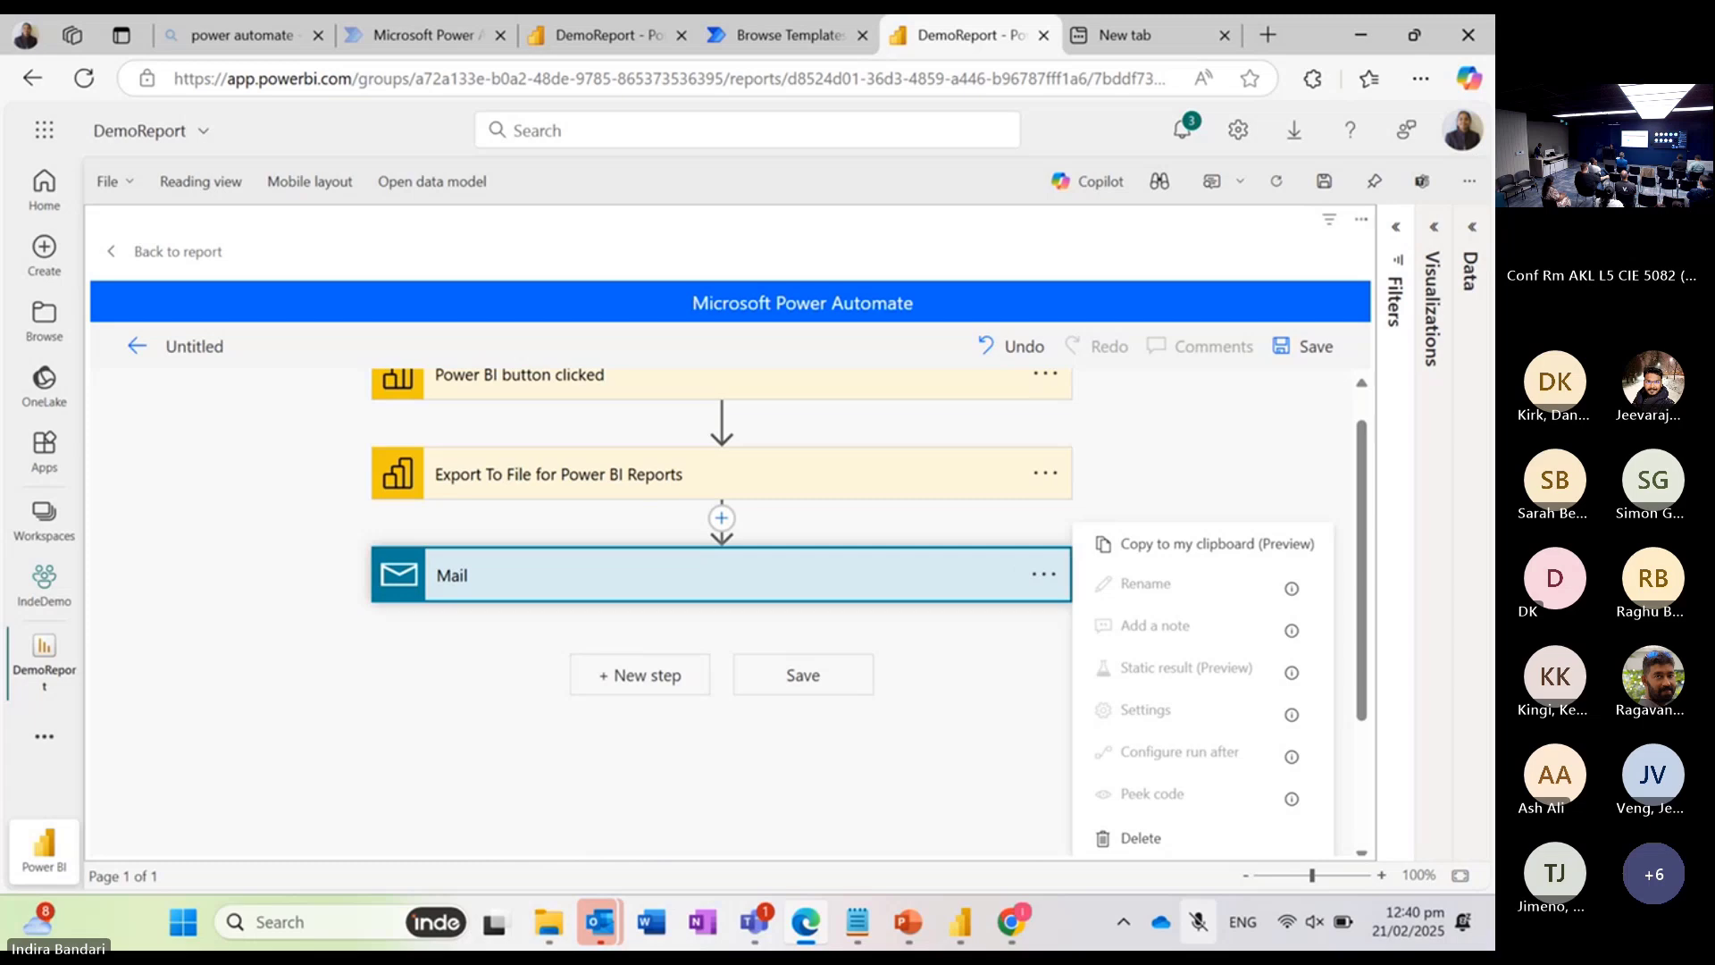
click(1142, 834)
Step: Add the Office 365 Outlook "Send an email (V2)" action after the report export action
click(641, 569)
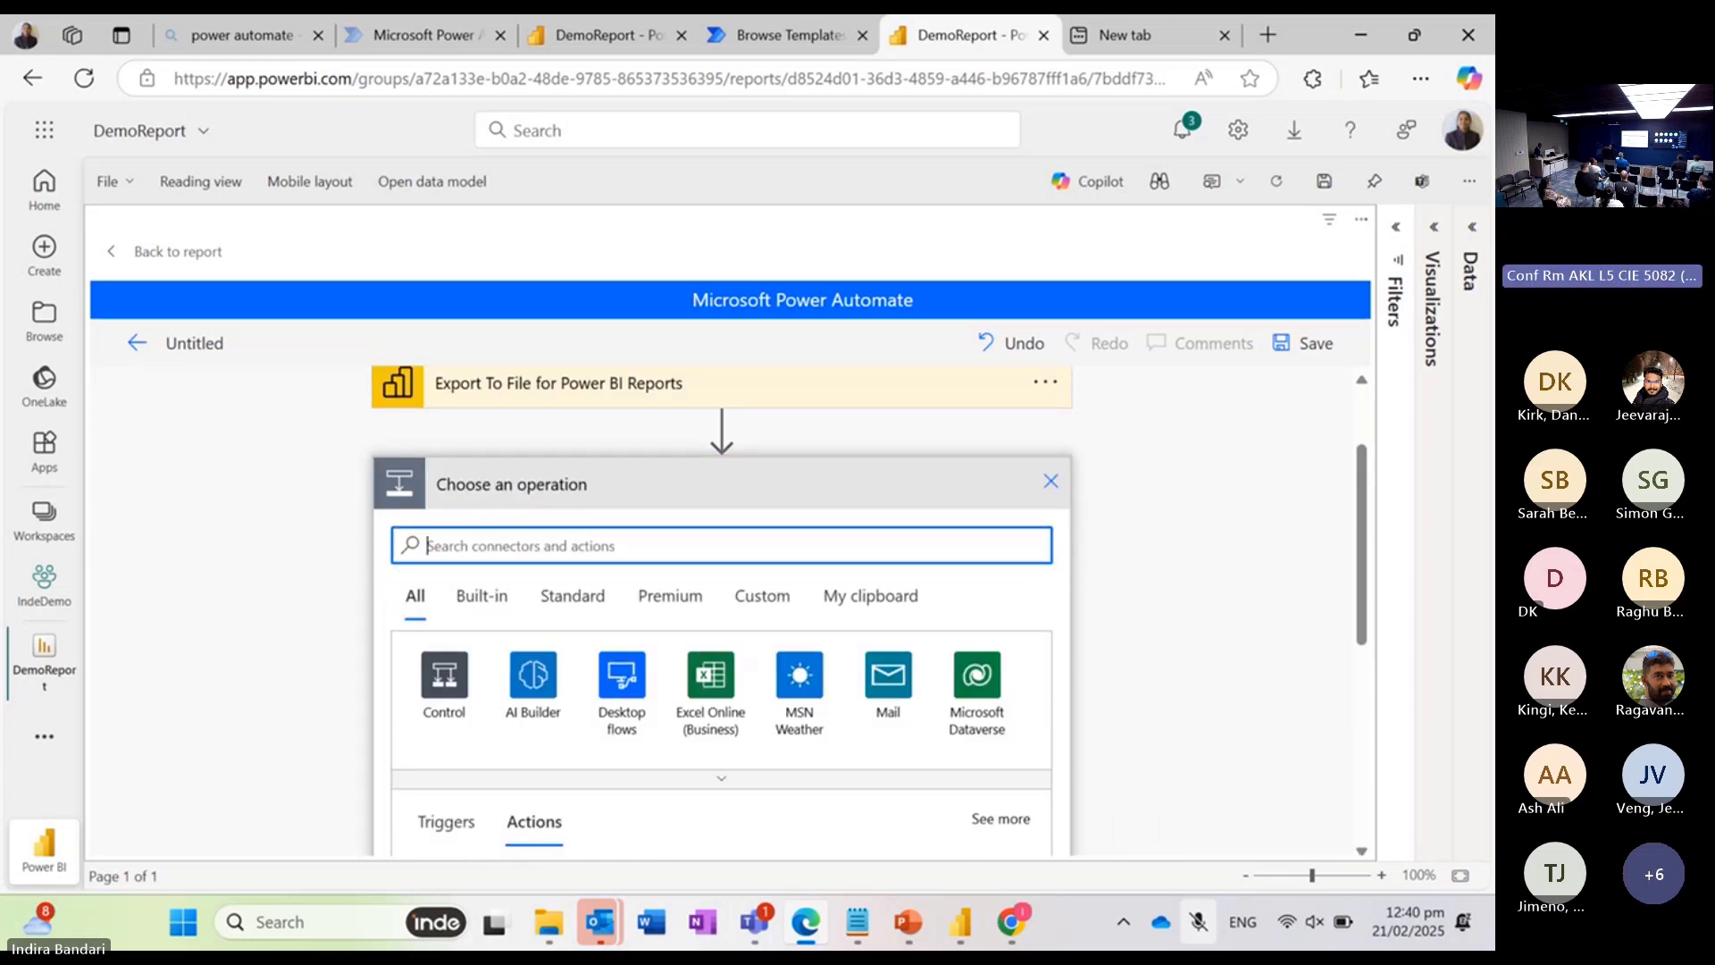
text(ema)
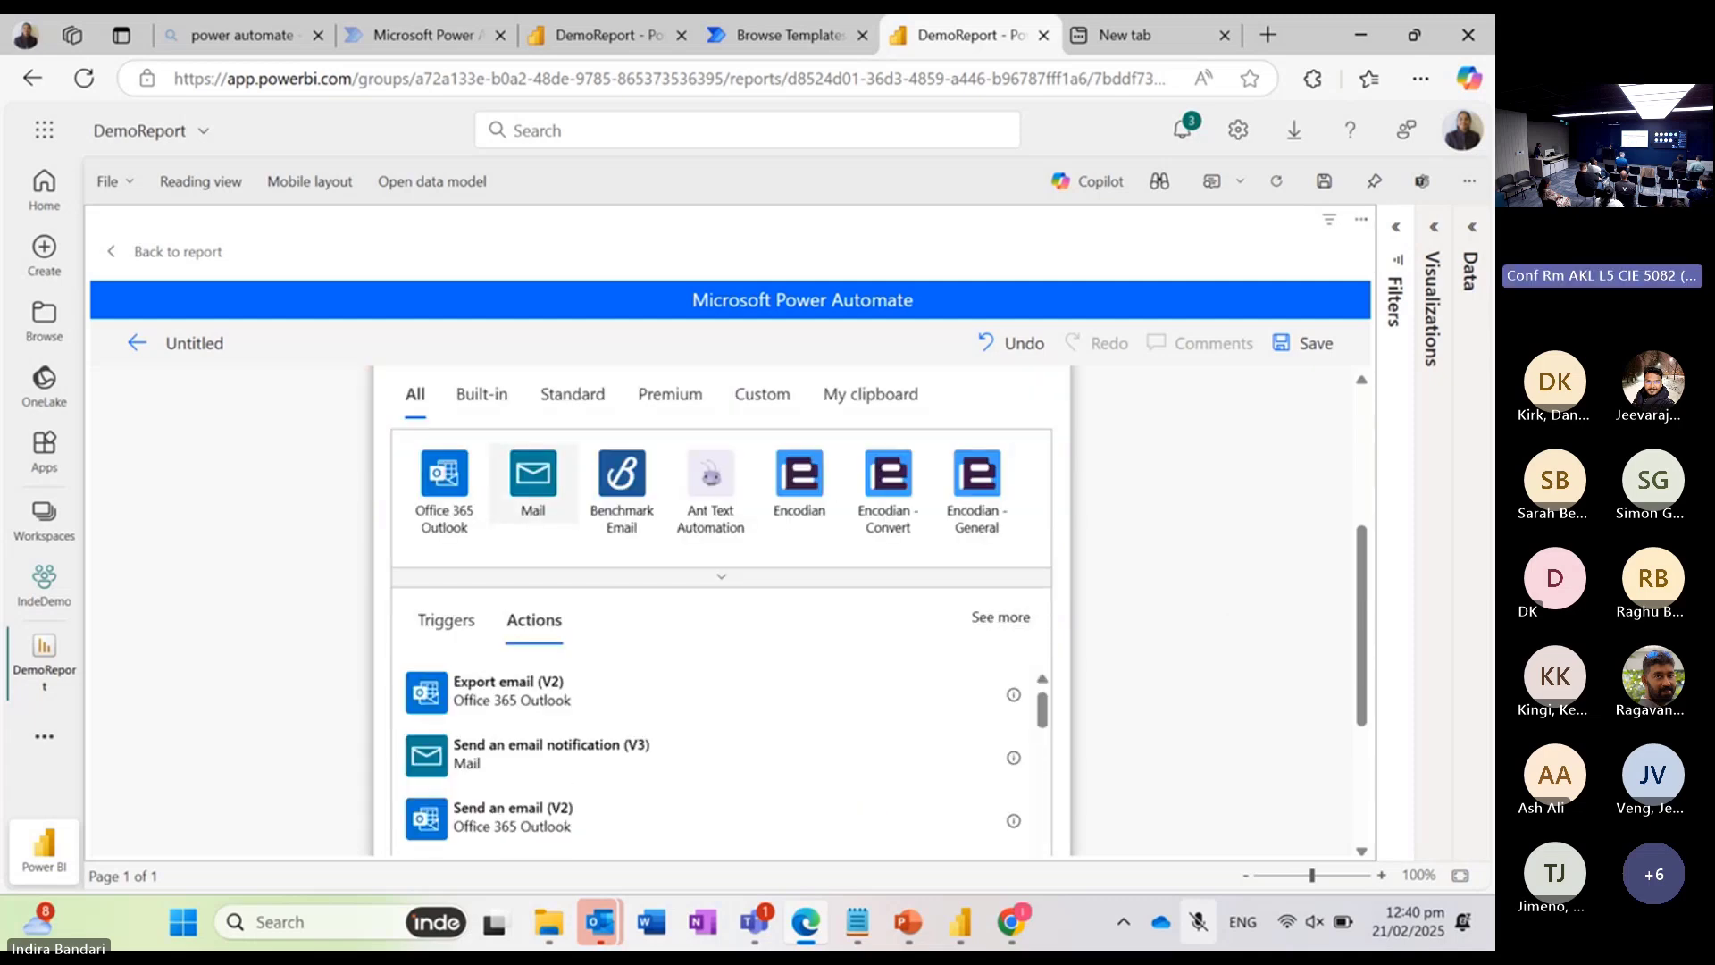
scroll(715, 625, down, 2)
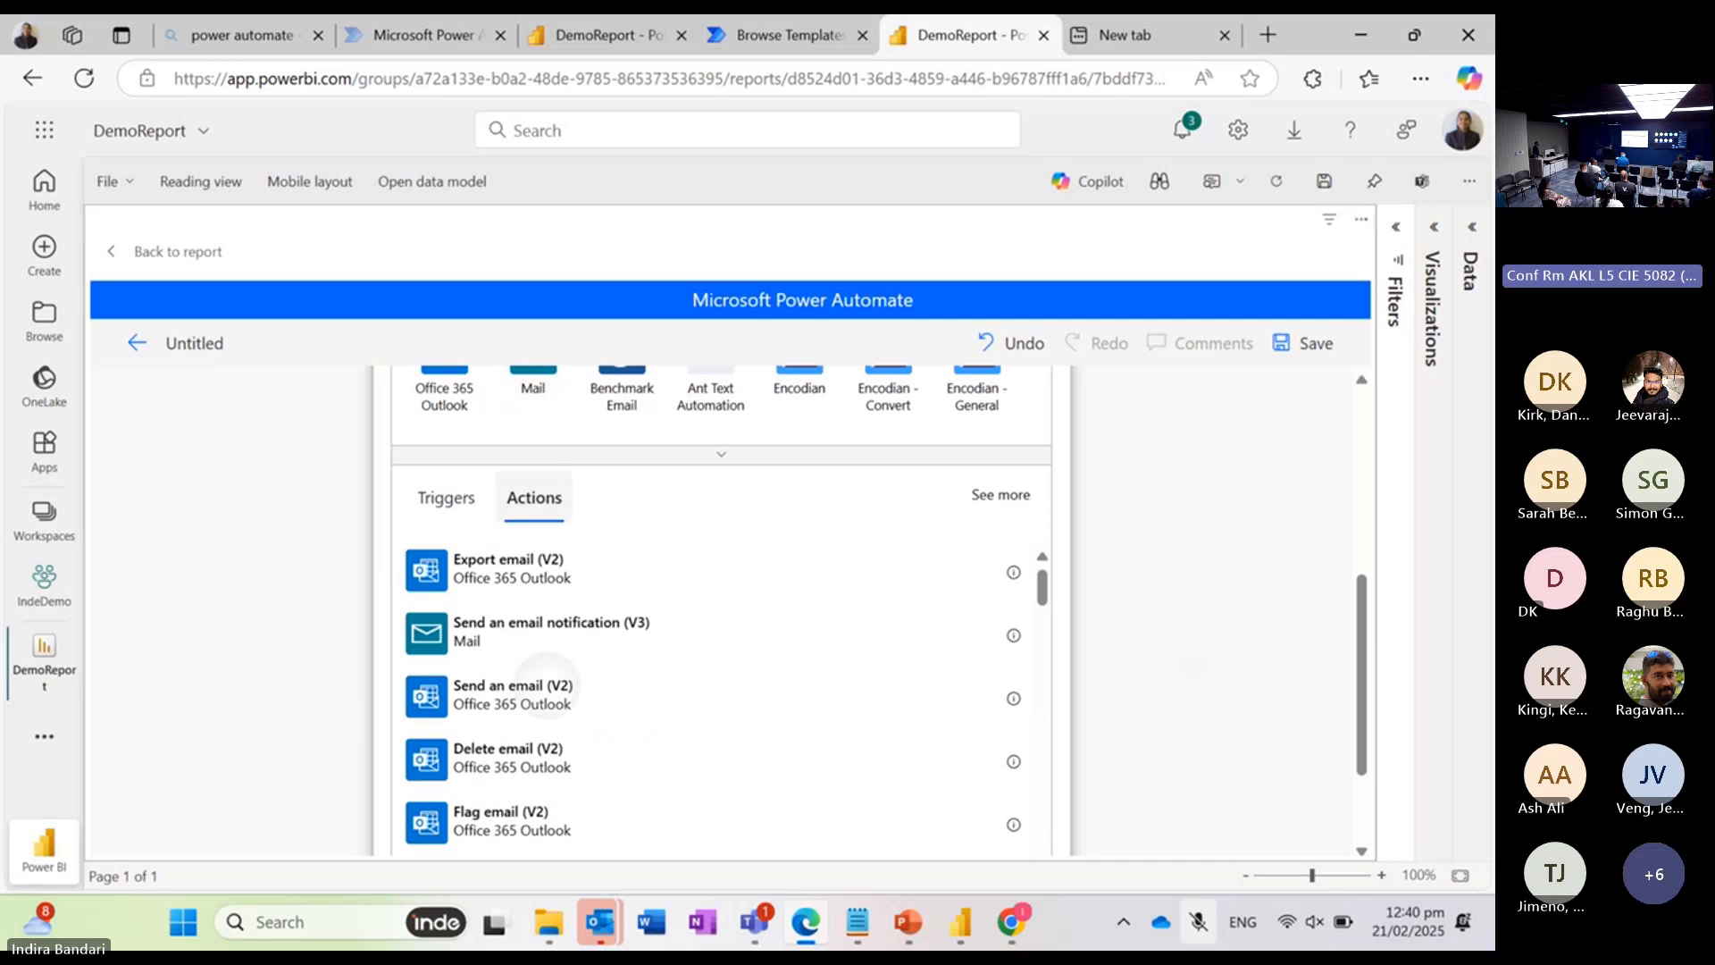
click(500, 697)
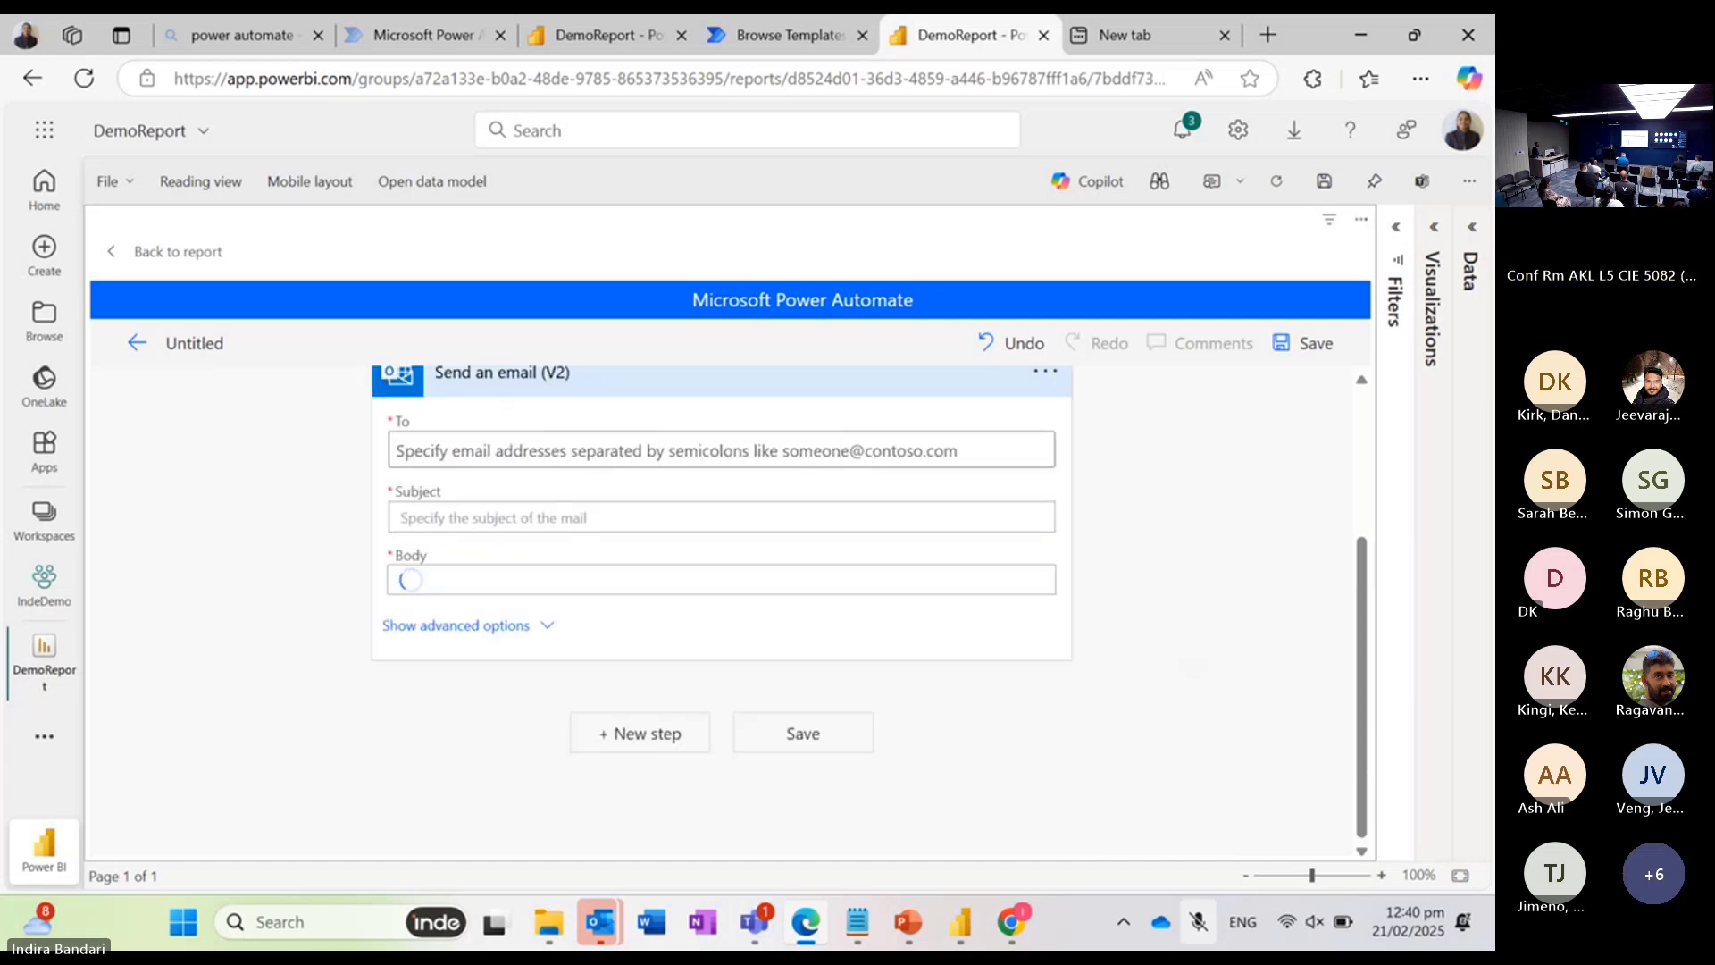
Step: Address the email to the suggested contact that shows an e-mail address and set the subject to "export pdf report"
click(568, 452)
text(indi)
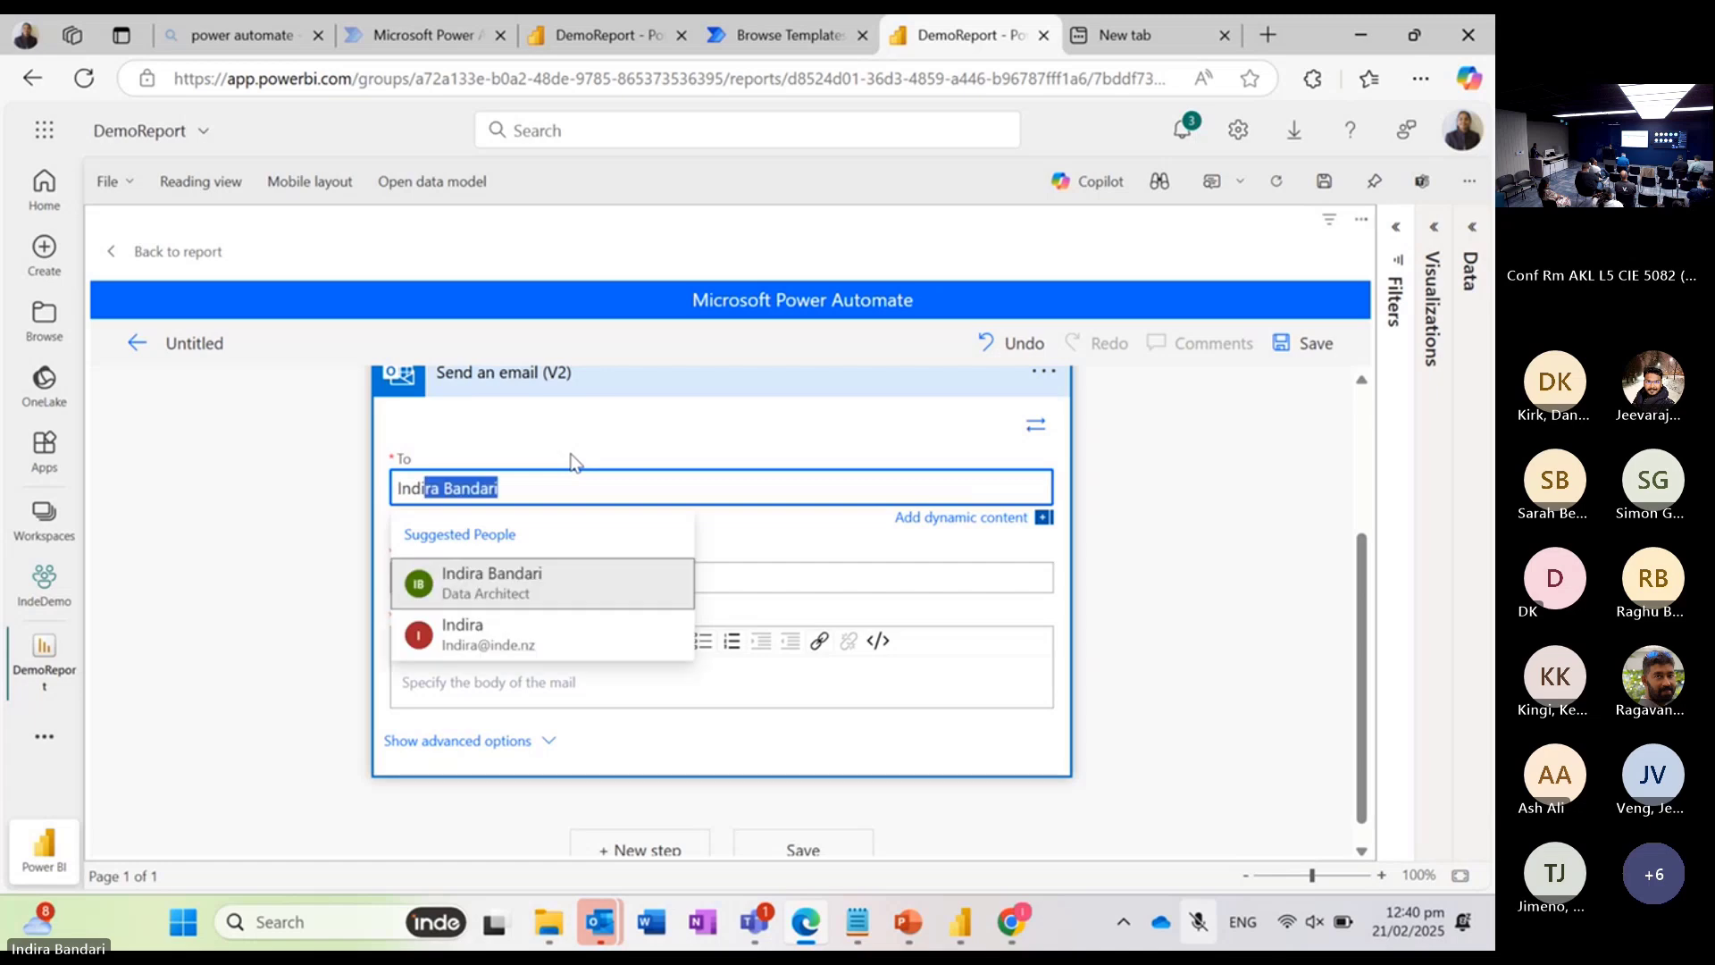
click(462, 635)
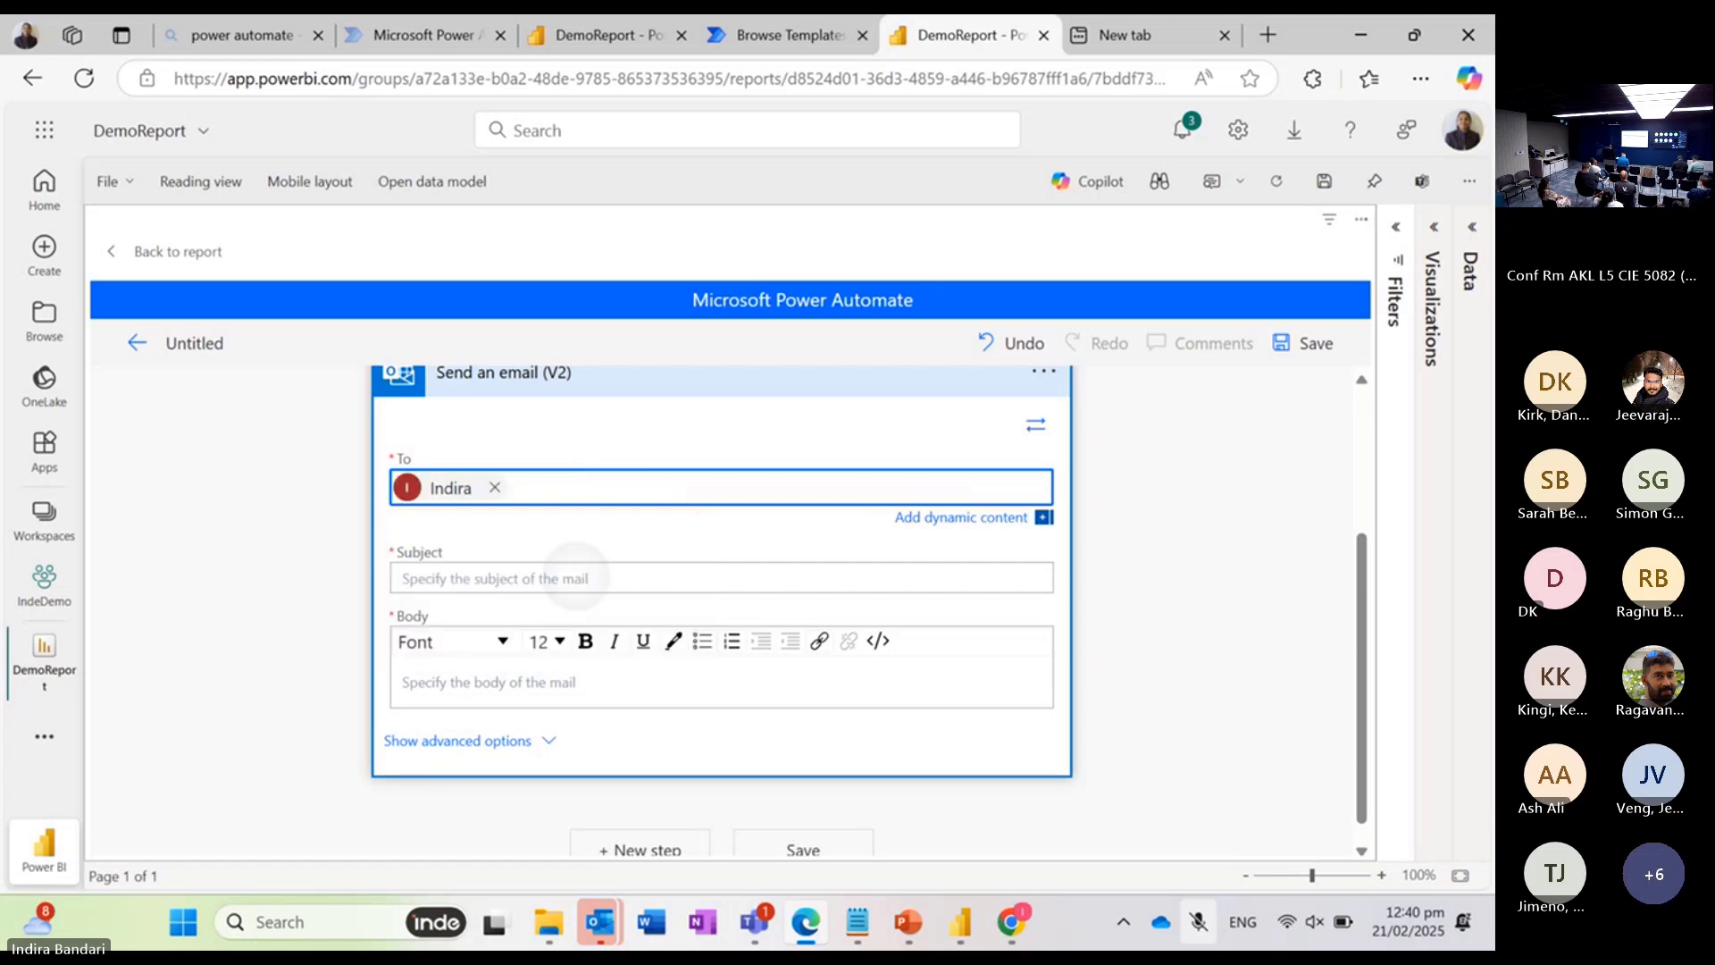
click(409, 599)
text(export)
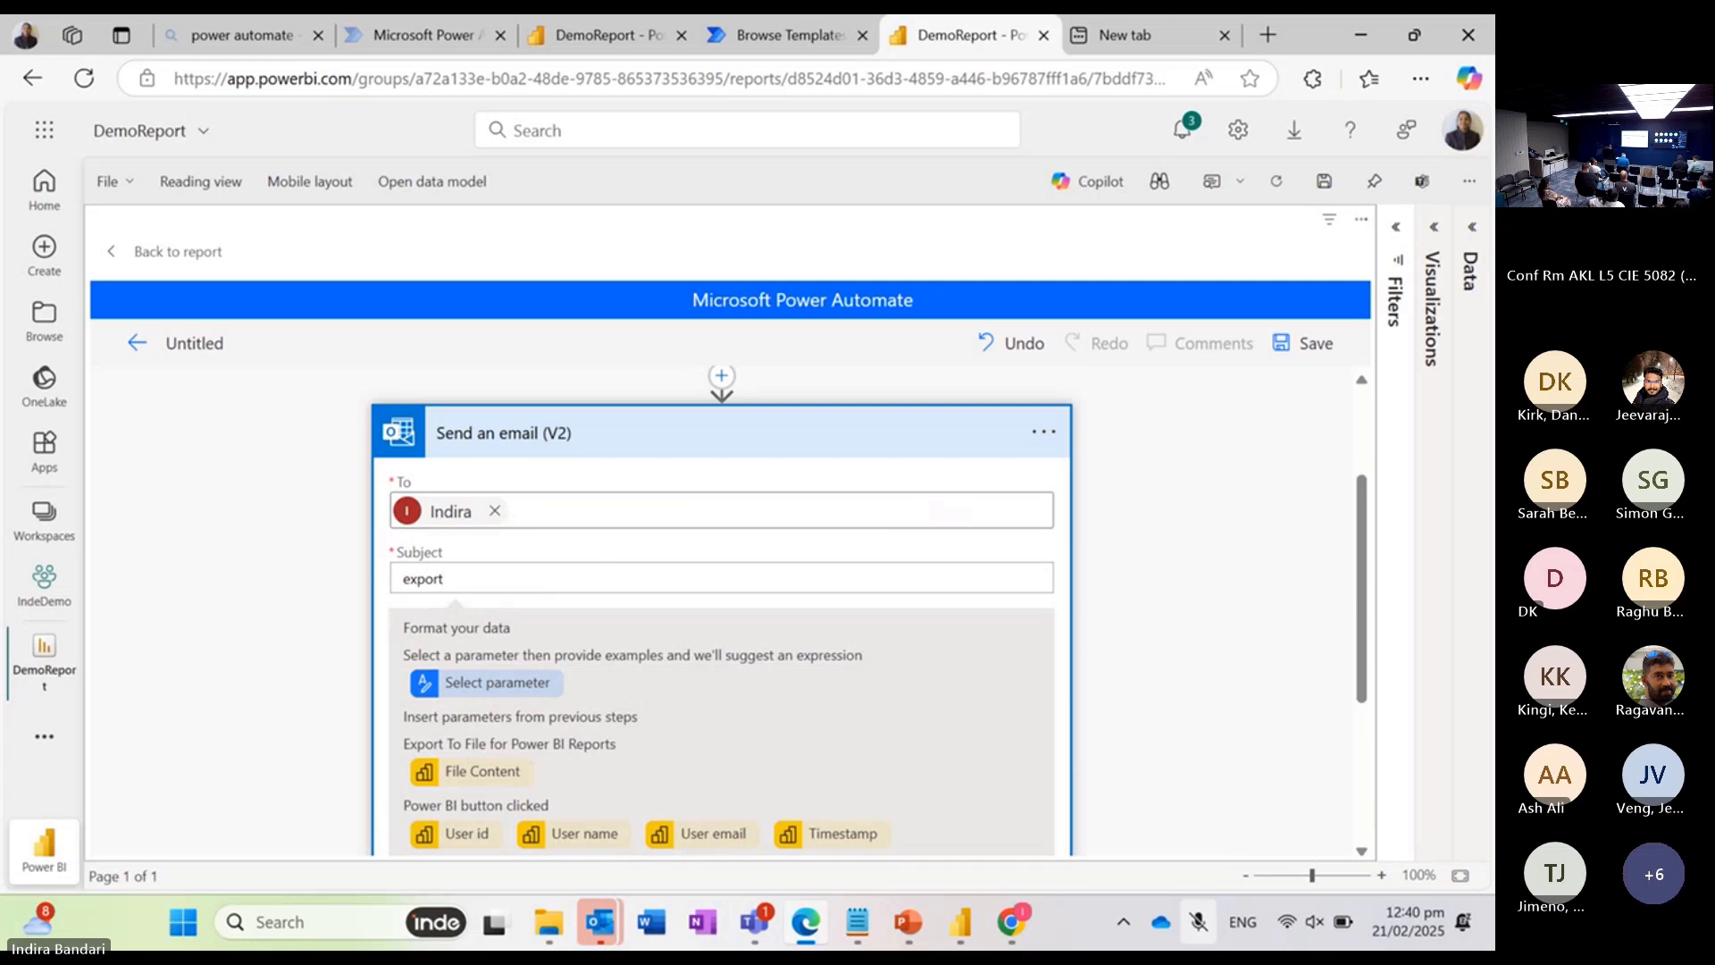
text( pdf report)
Step: Enter "Test email" as the body of the email
scroll(722, 607, down, 5)
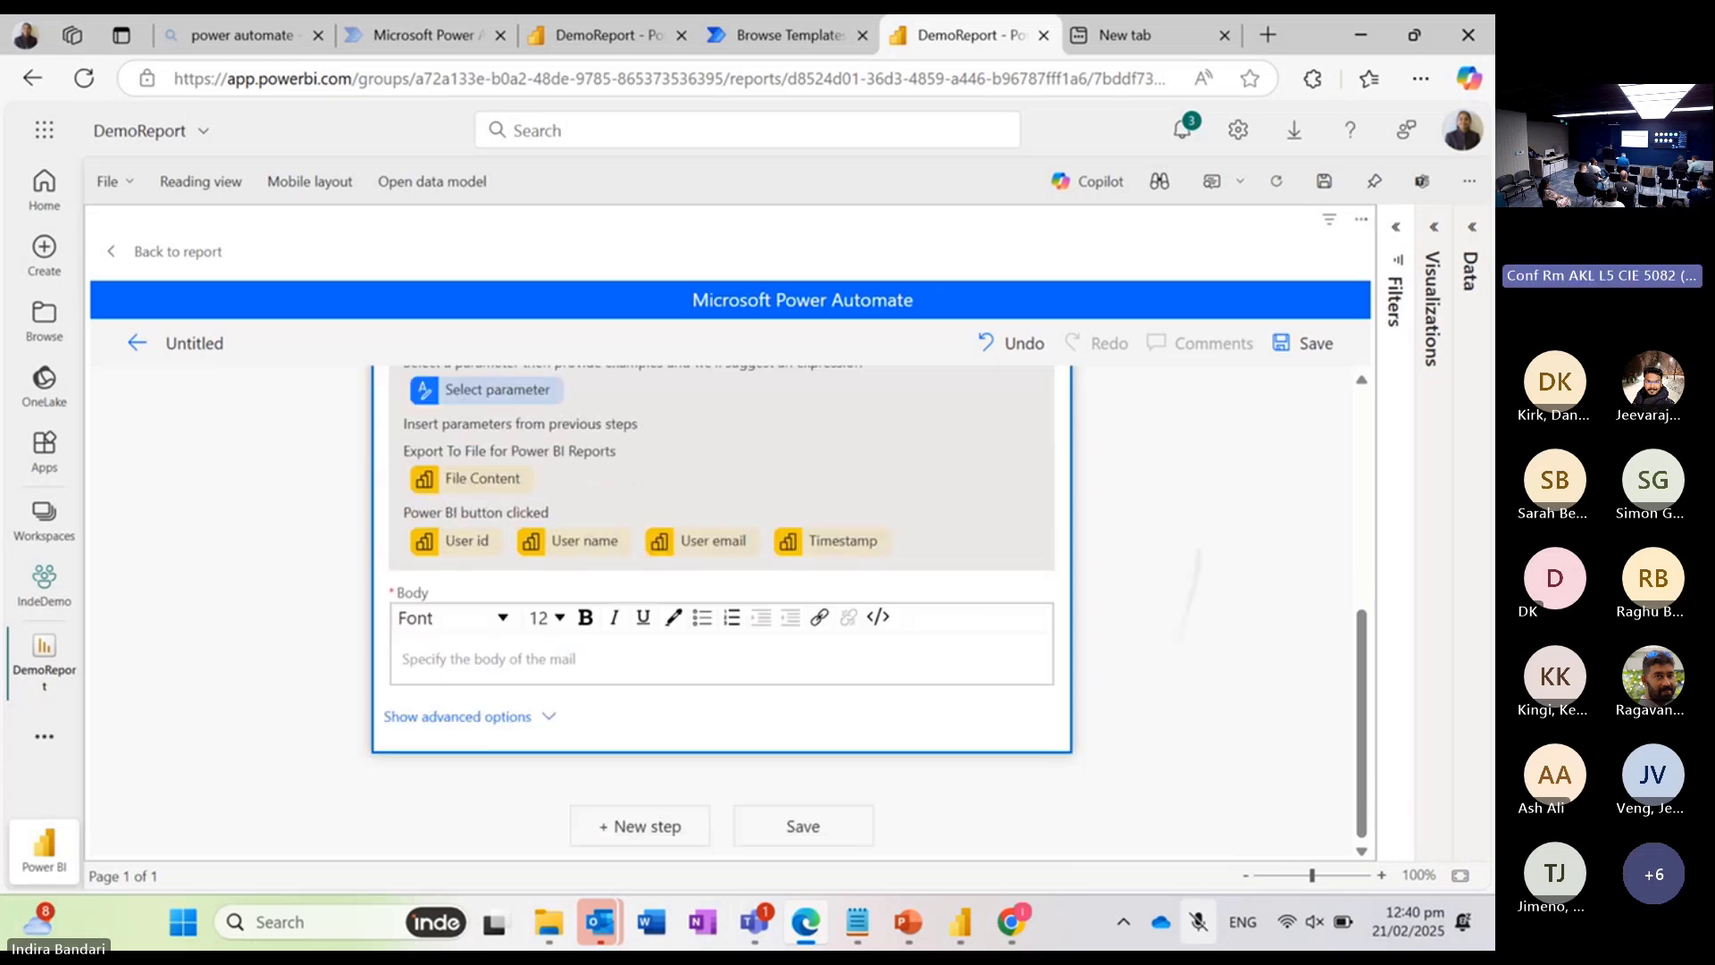
click(403, 659)
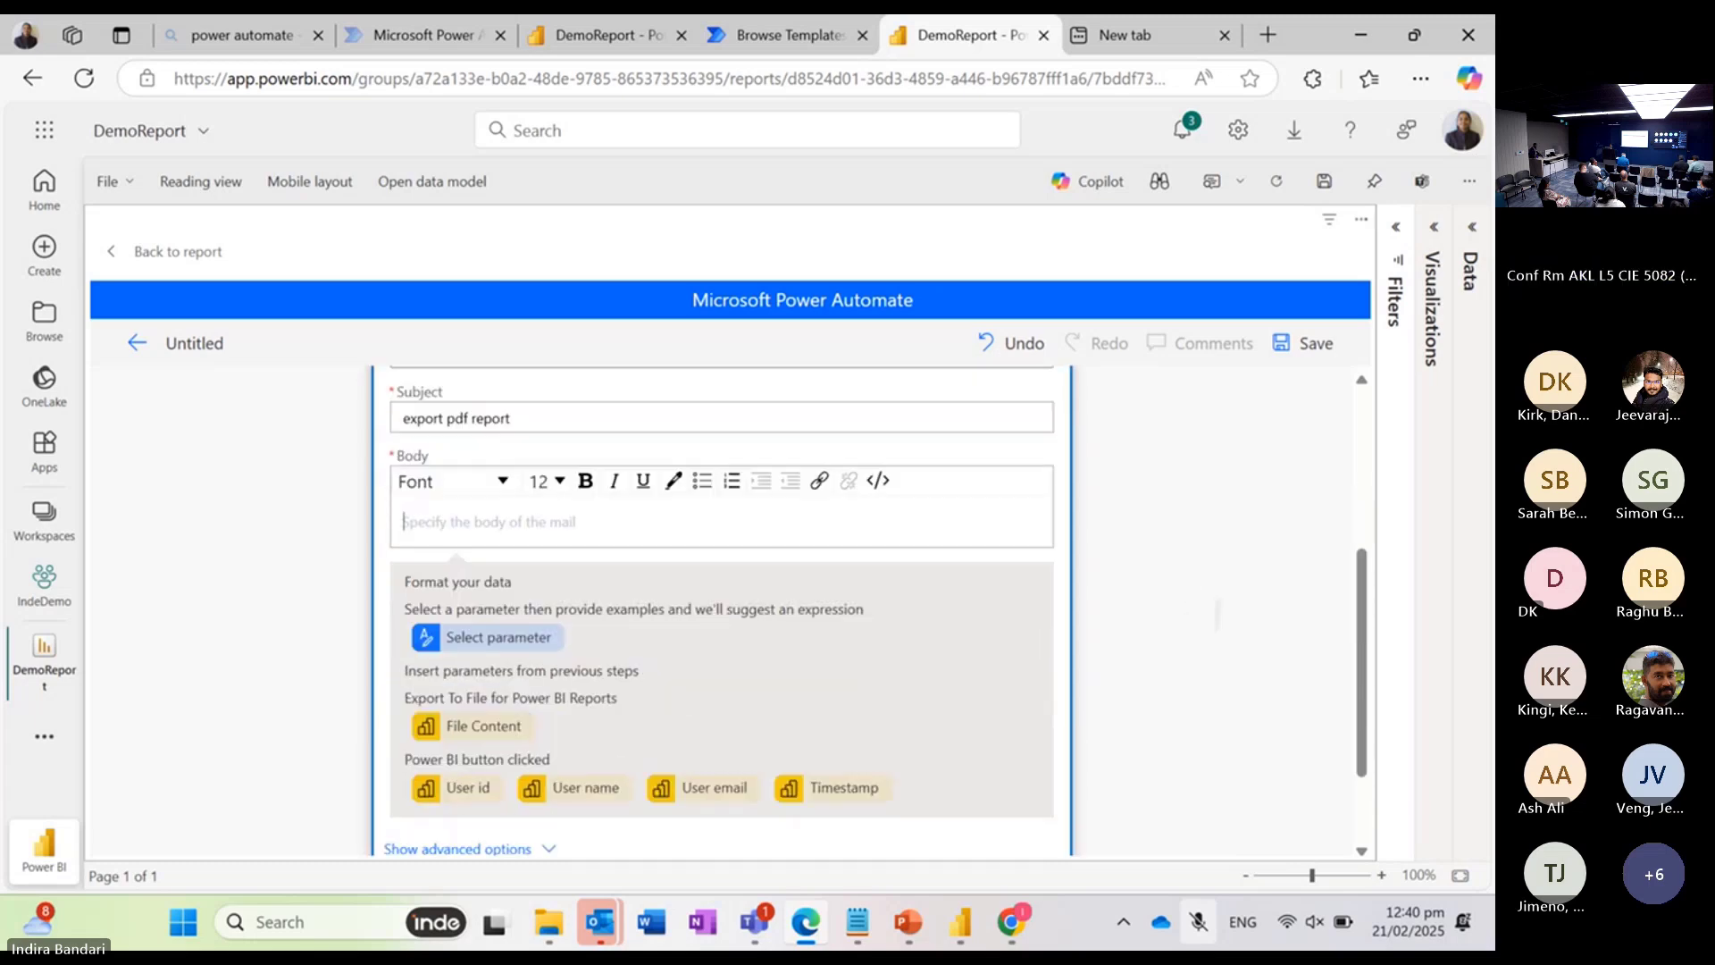
scroll(1217, 615, down, 1)
scroll(722, 589, down, 1)
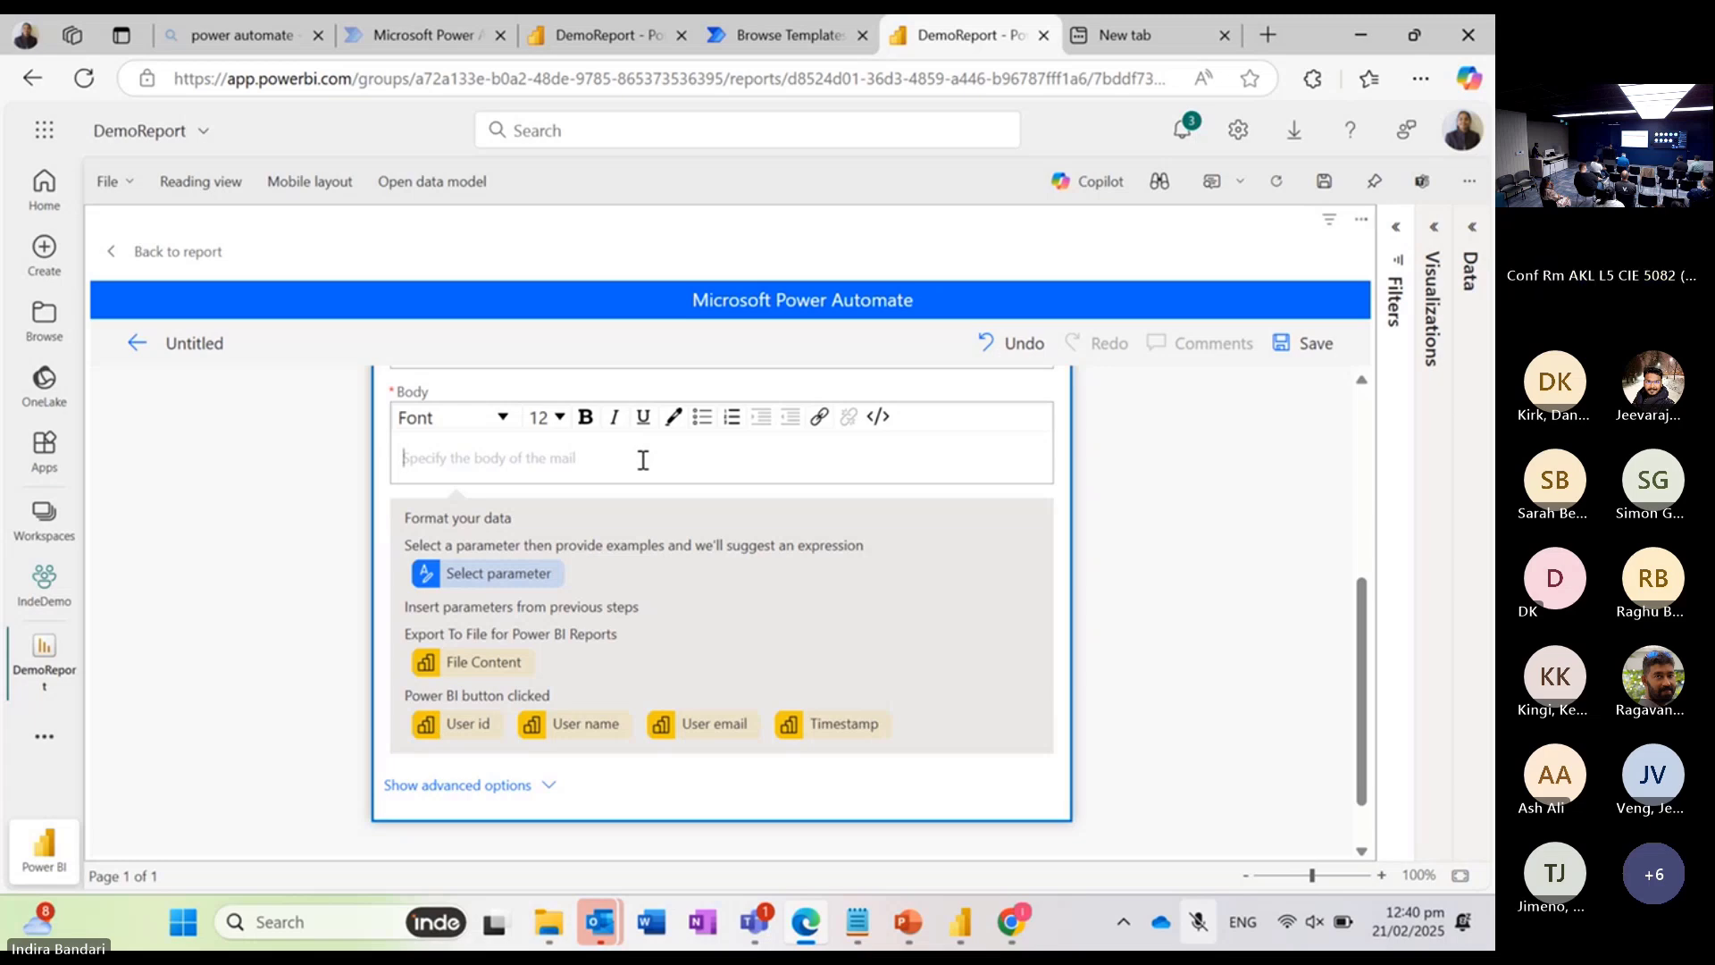
text(Test email)
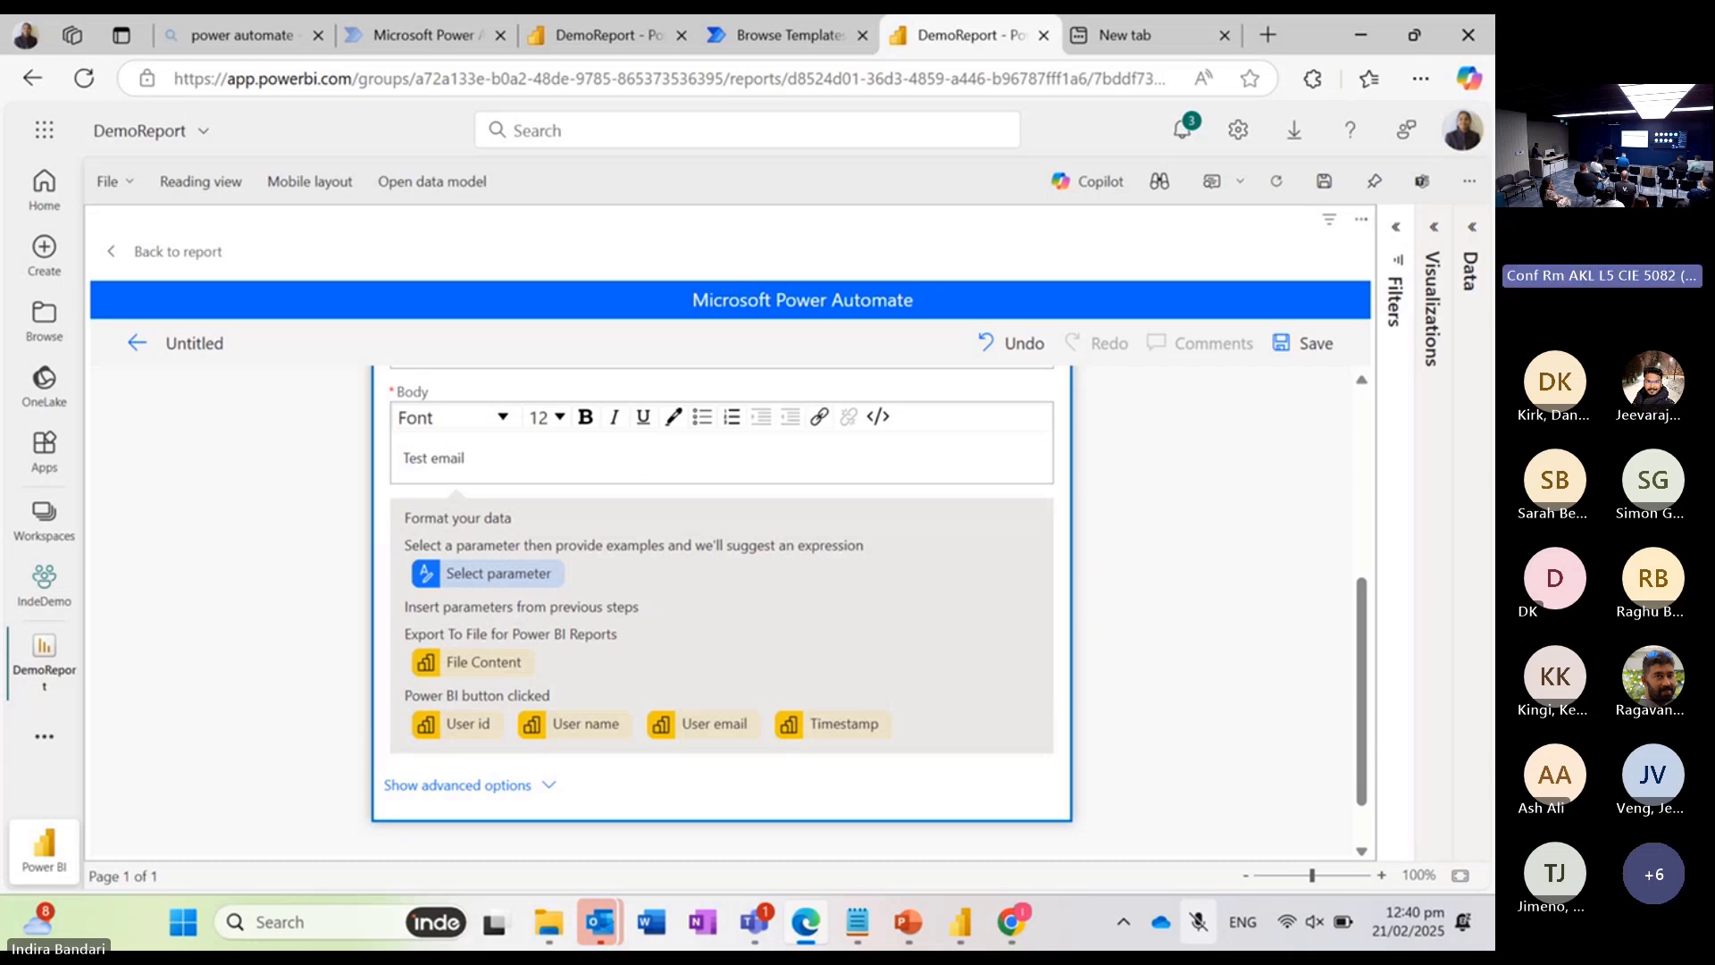
Step: Show the email action's advanced options and name the first attachment "test report"
scroll(643, 460, down, 1)
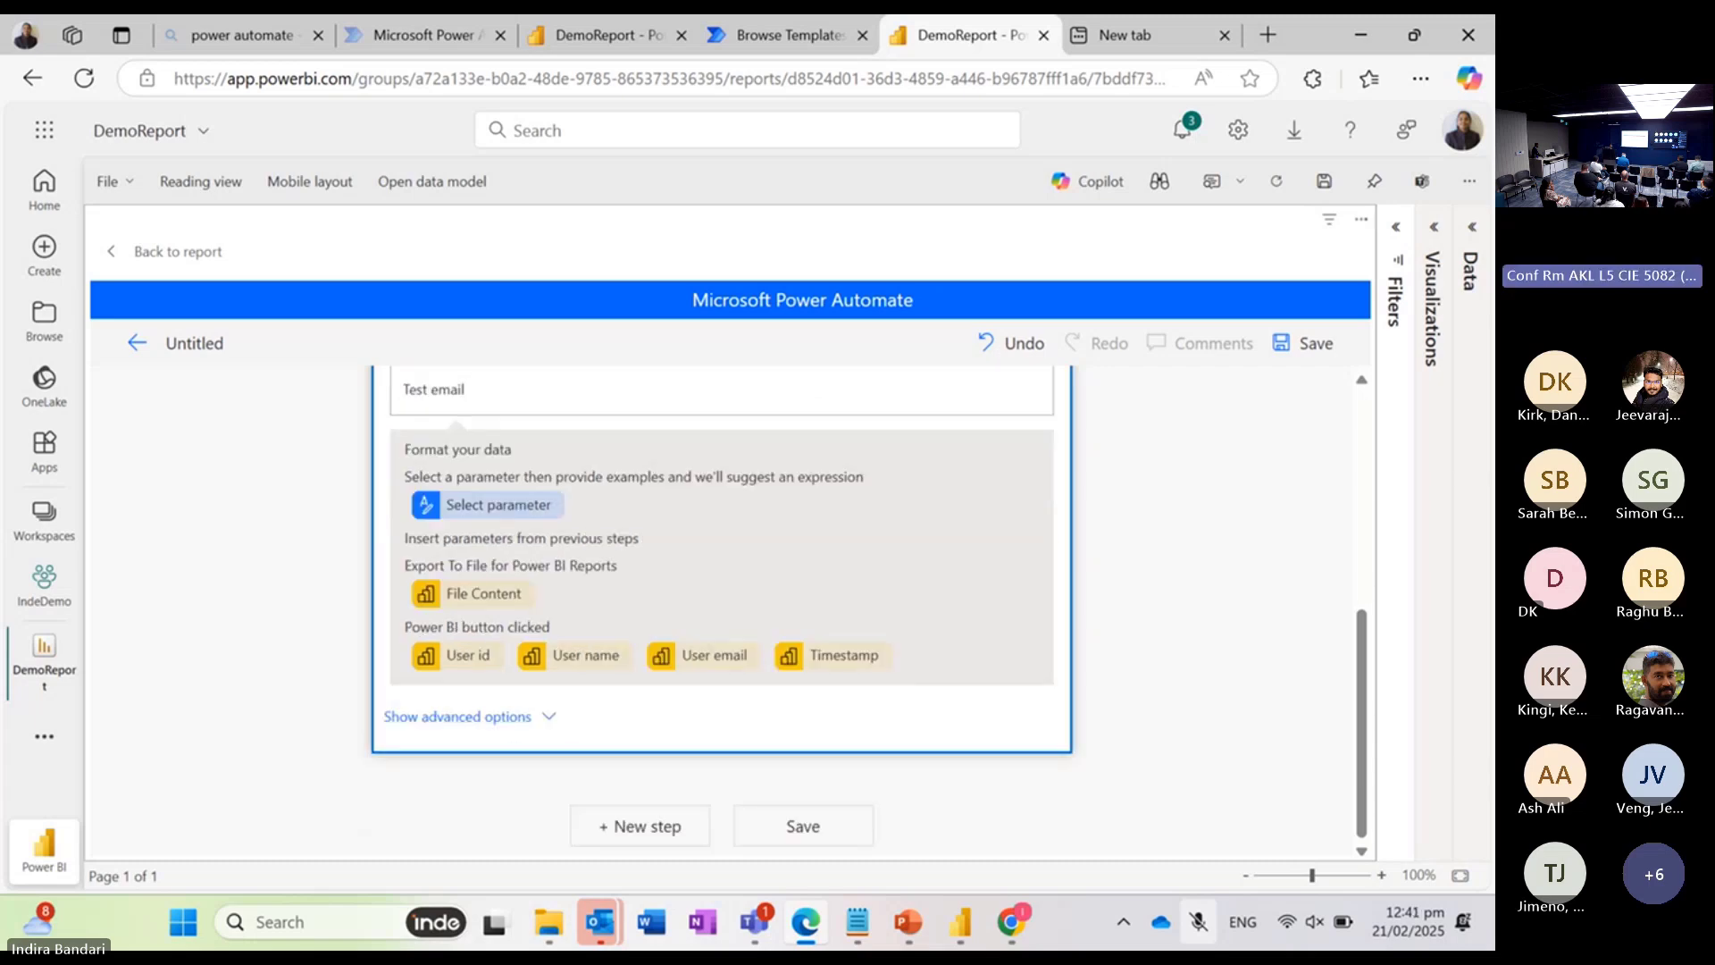
click(469, 717)
scroll(1233, 728, down, 1)
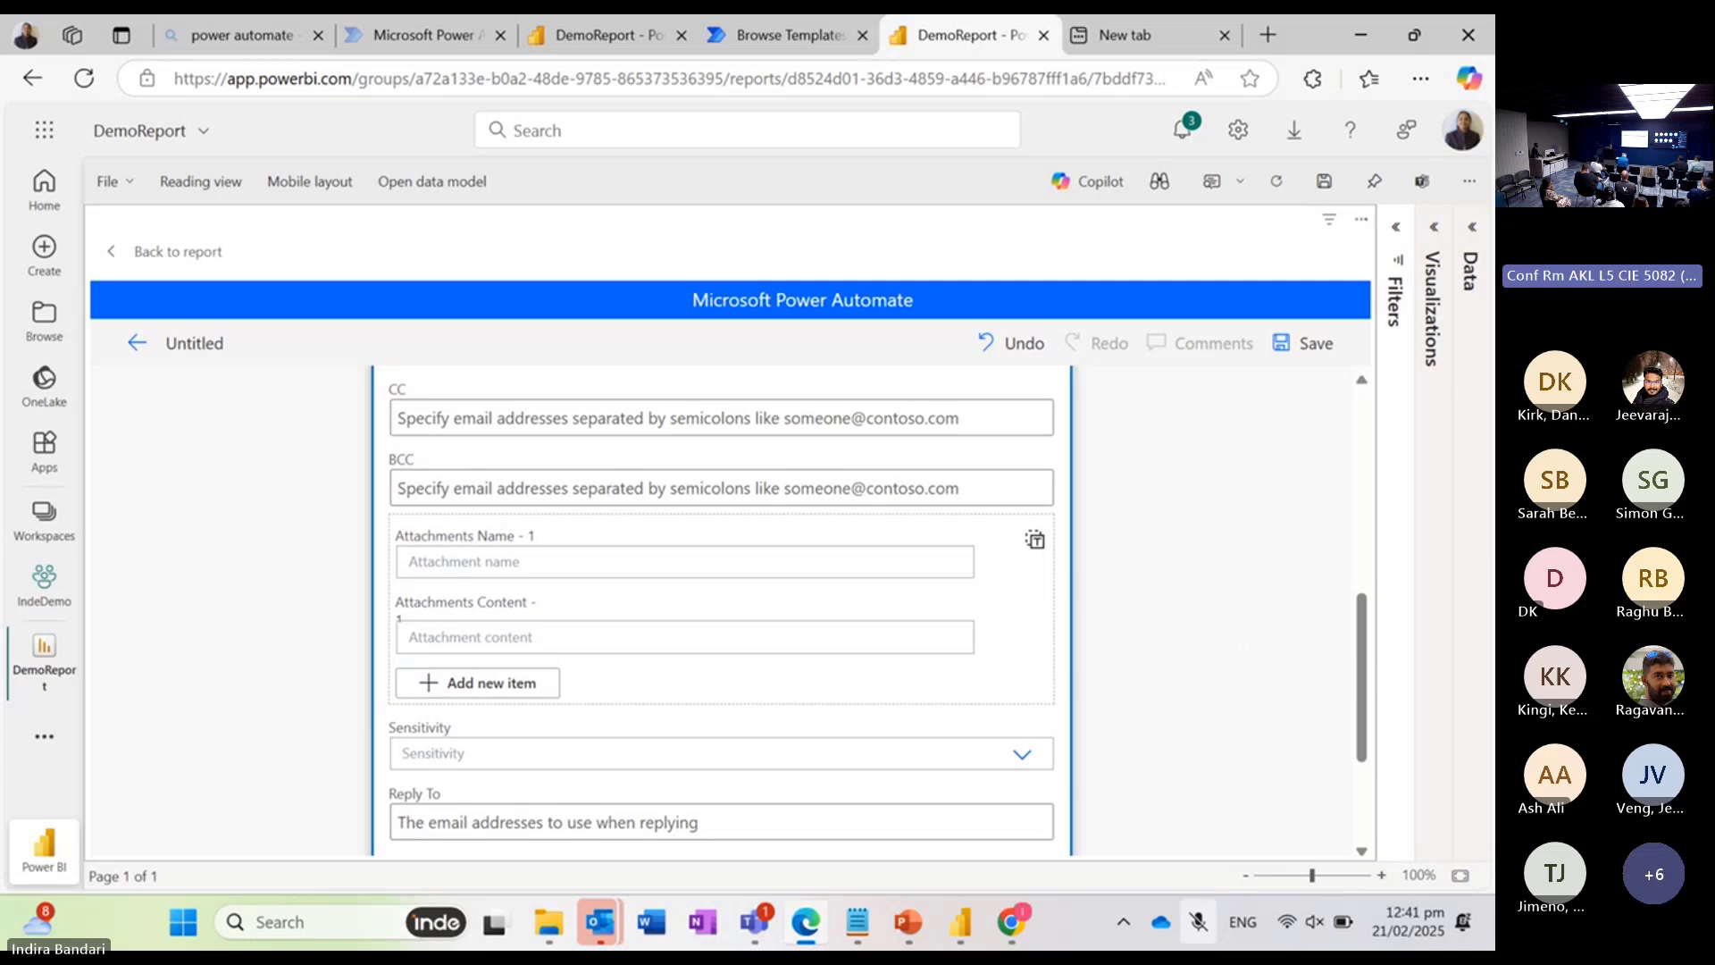
click(478, 562)
text(test re)
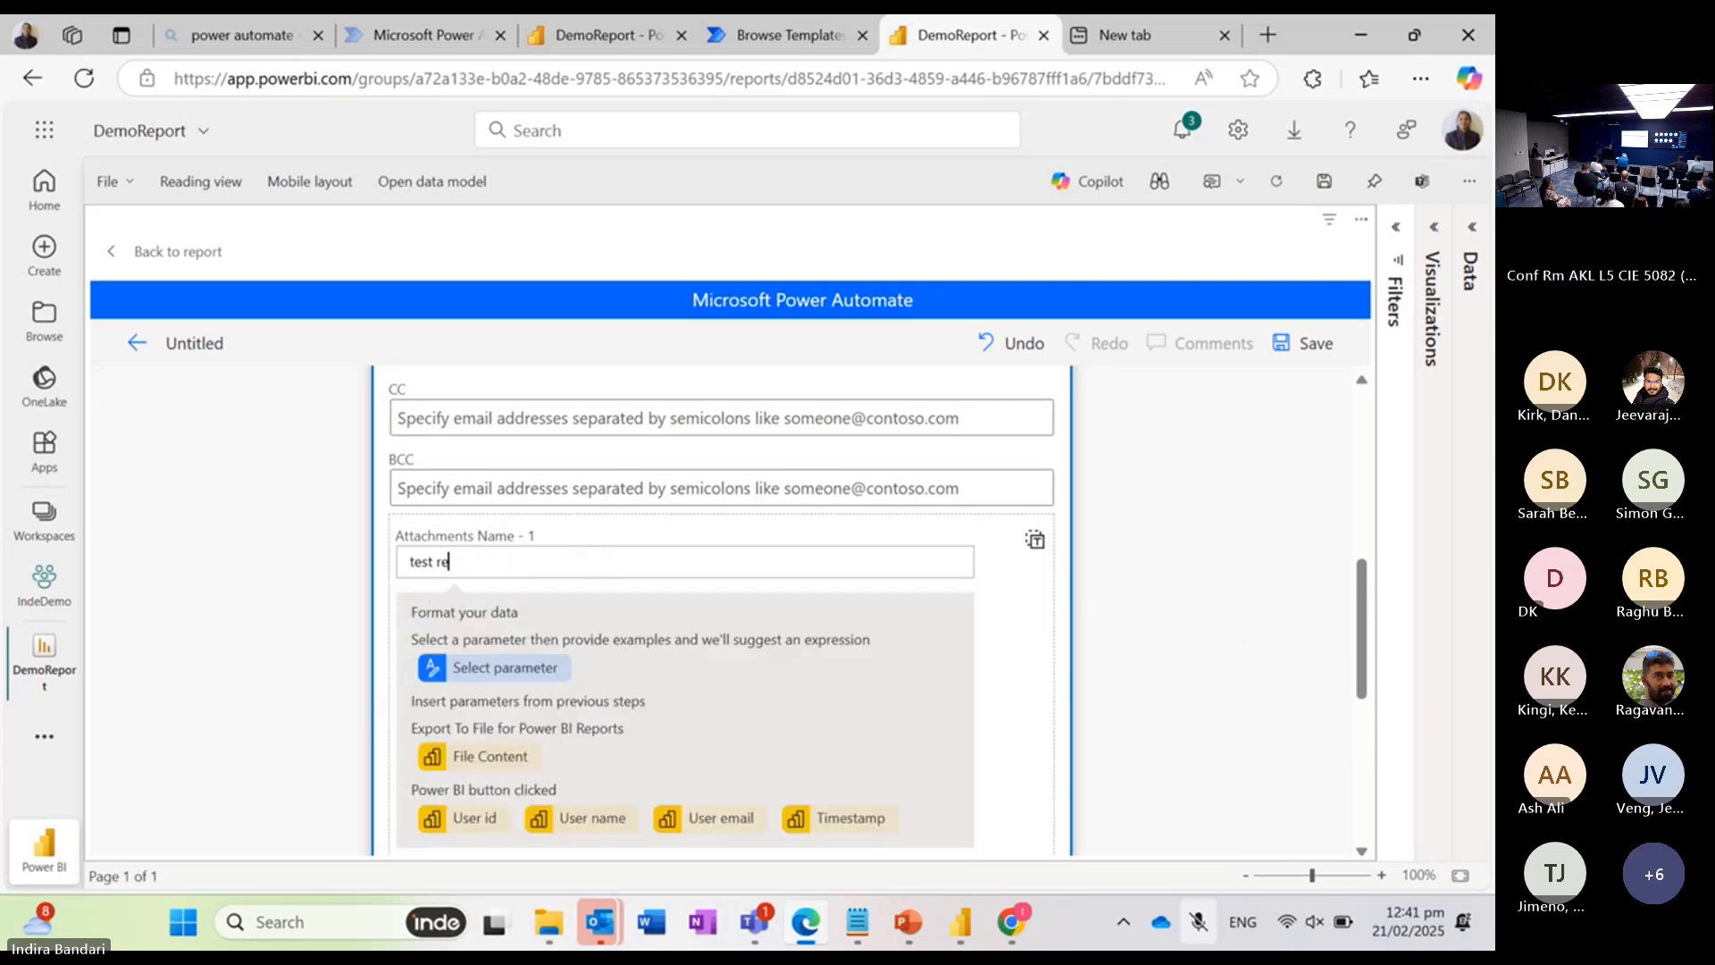
text(port)
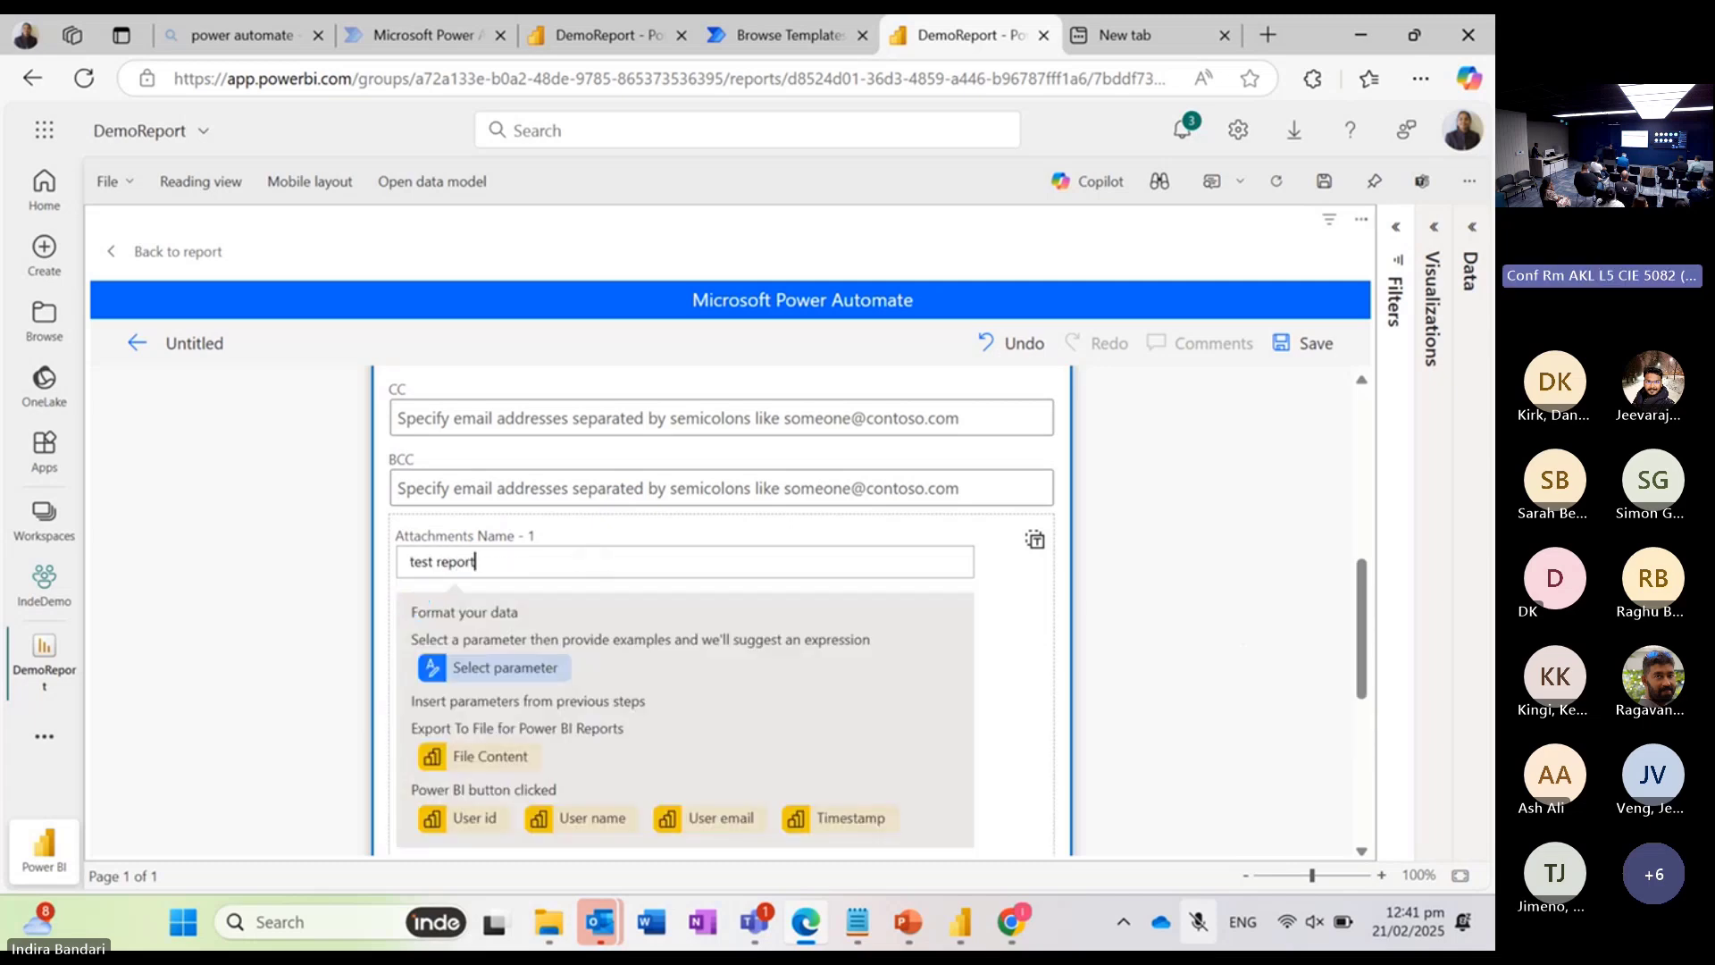
Step: Set the attachment content to the File Content output of the Power BI report export and save the flow
scroll(1182, 547, down, 2)
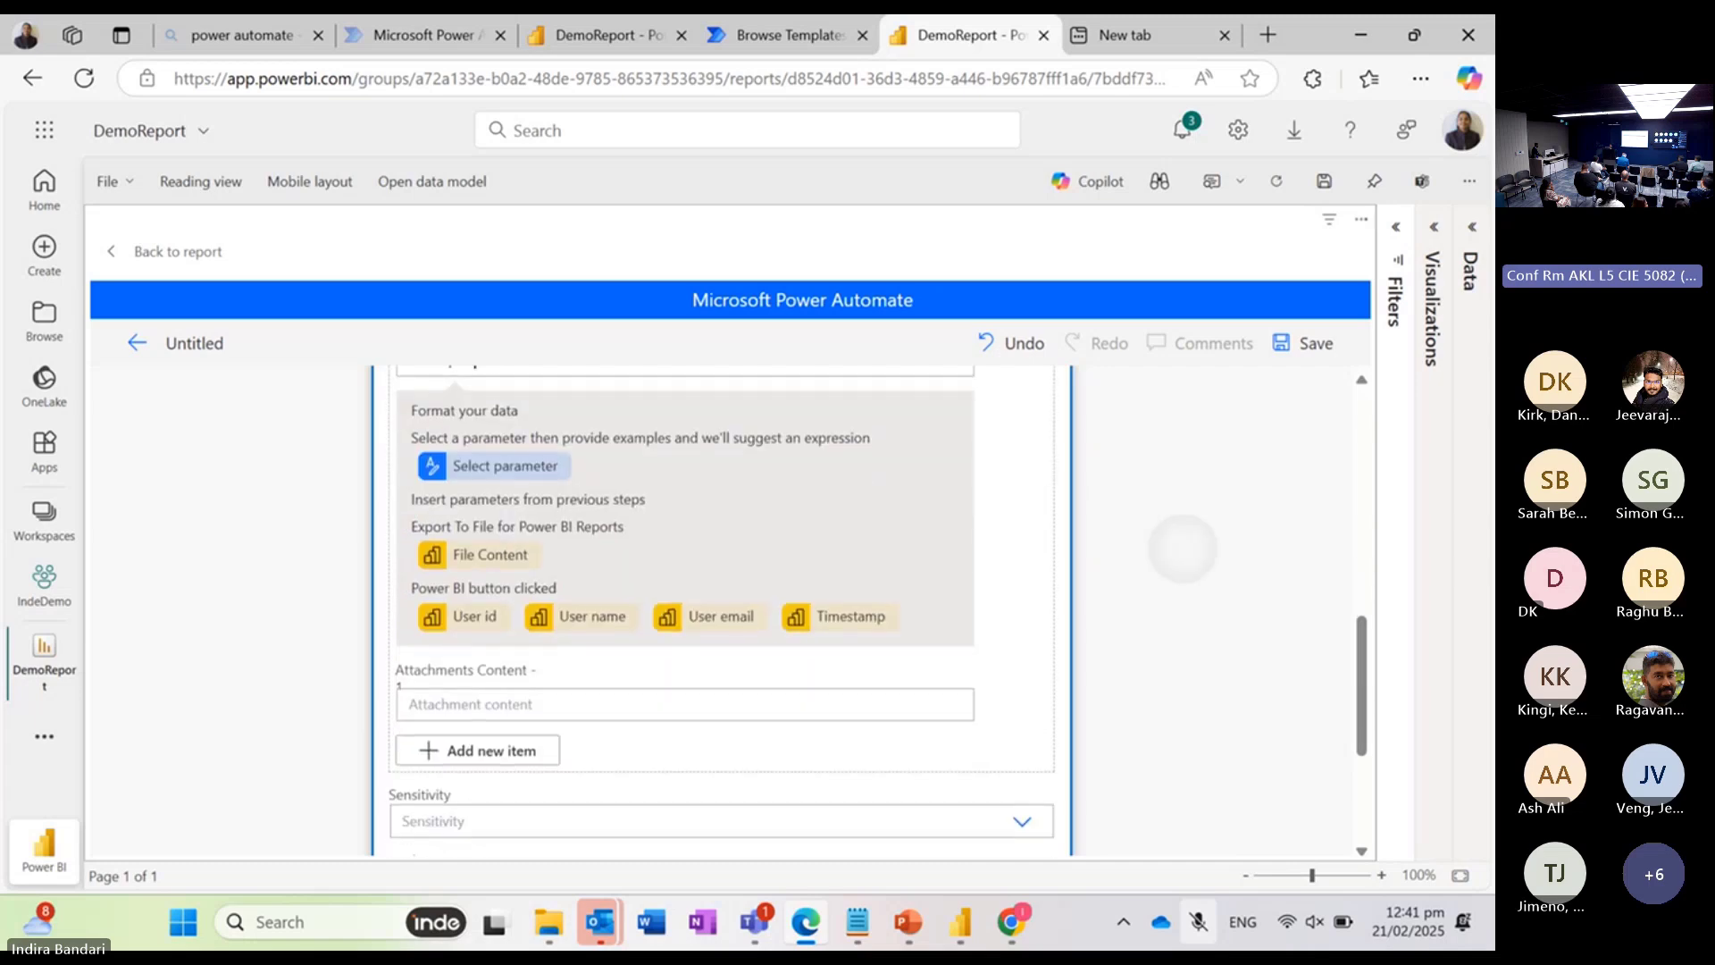
click(411, 704)
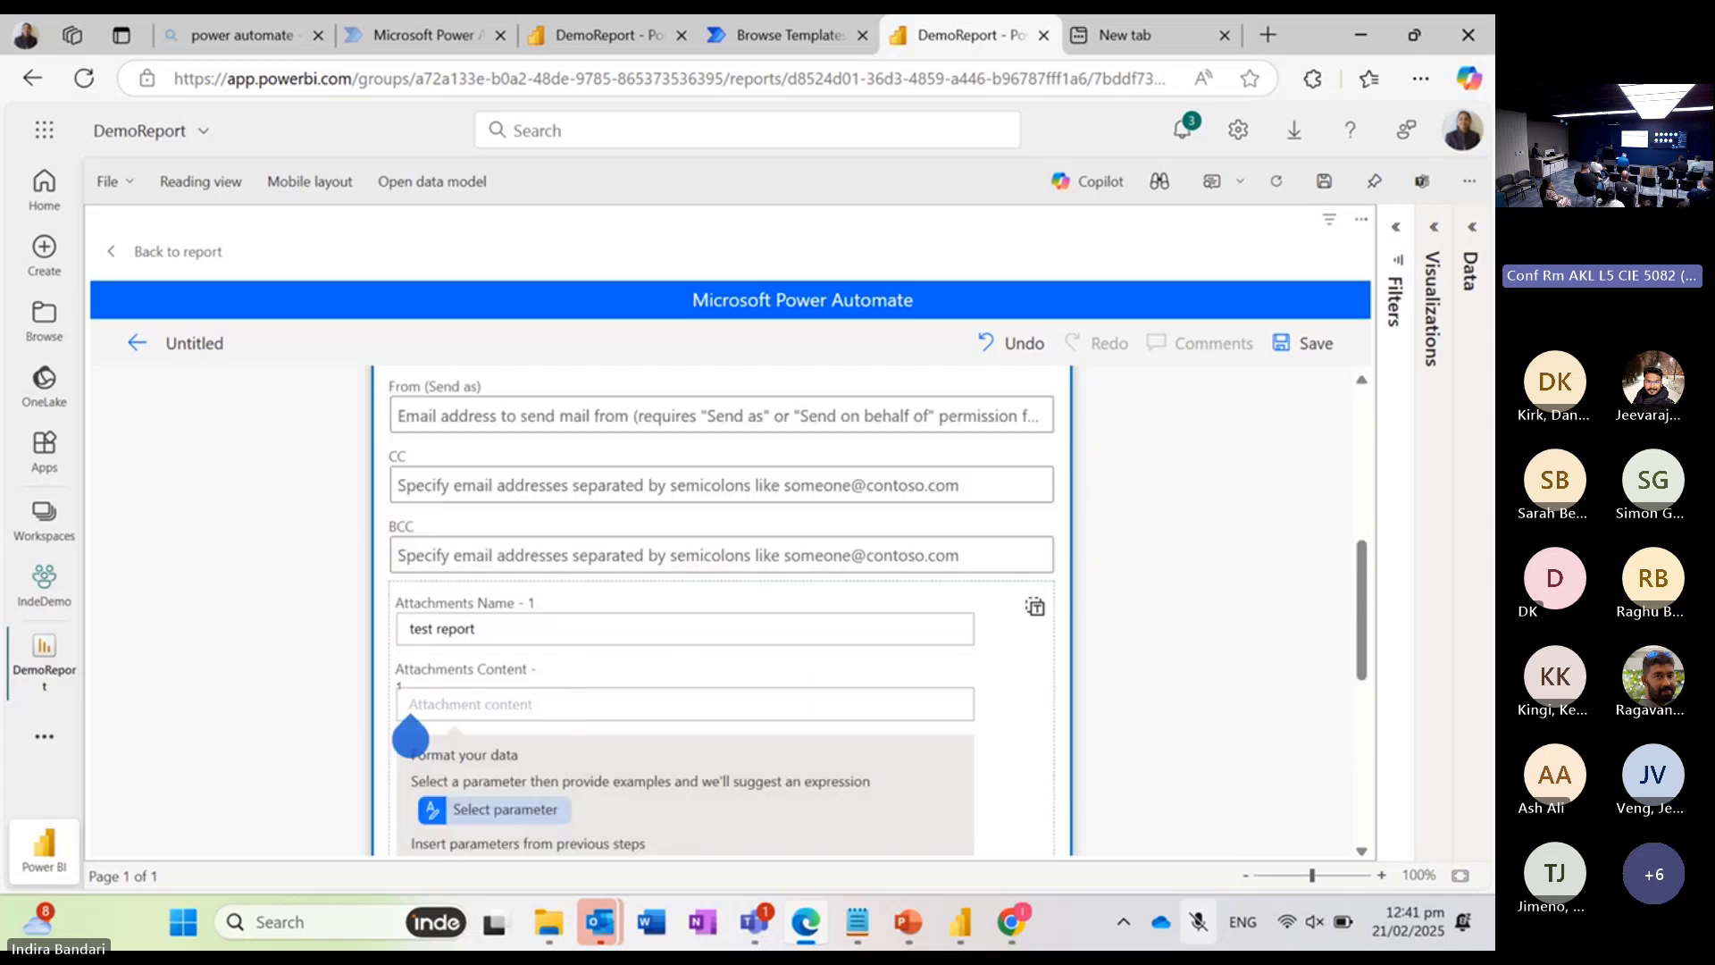
scroll(722, 610, down, 2)
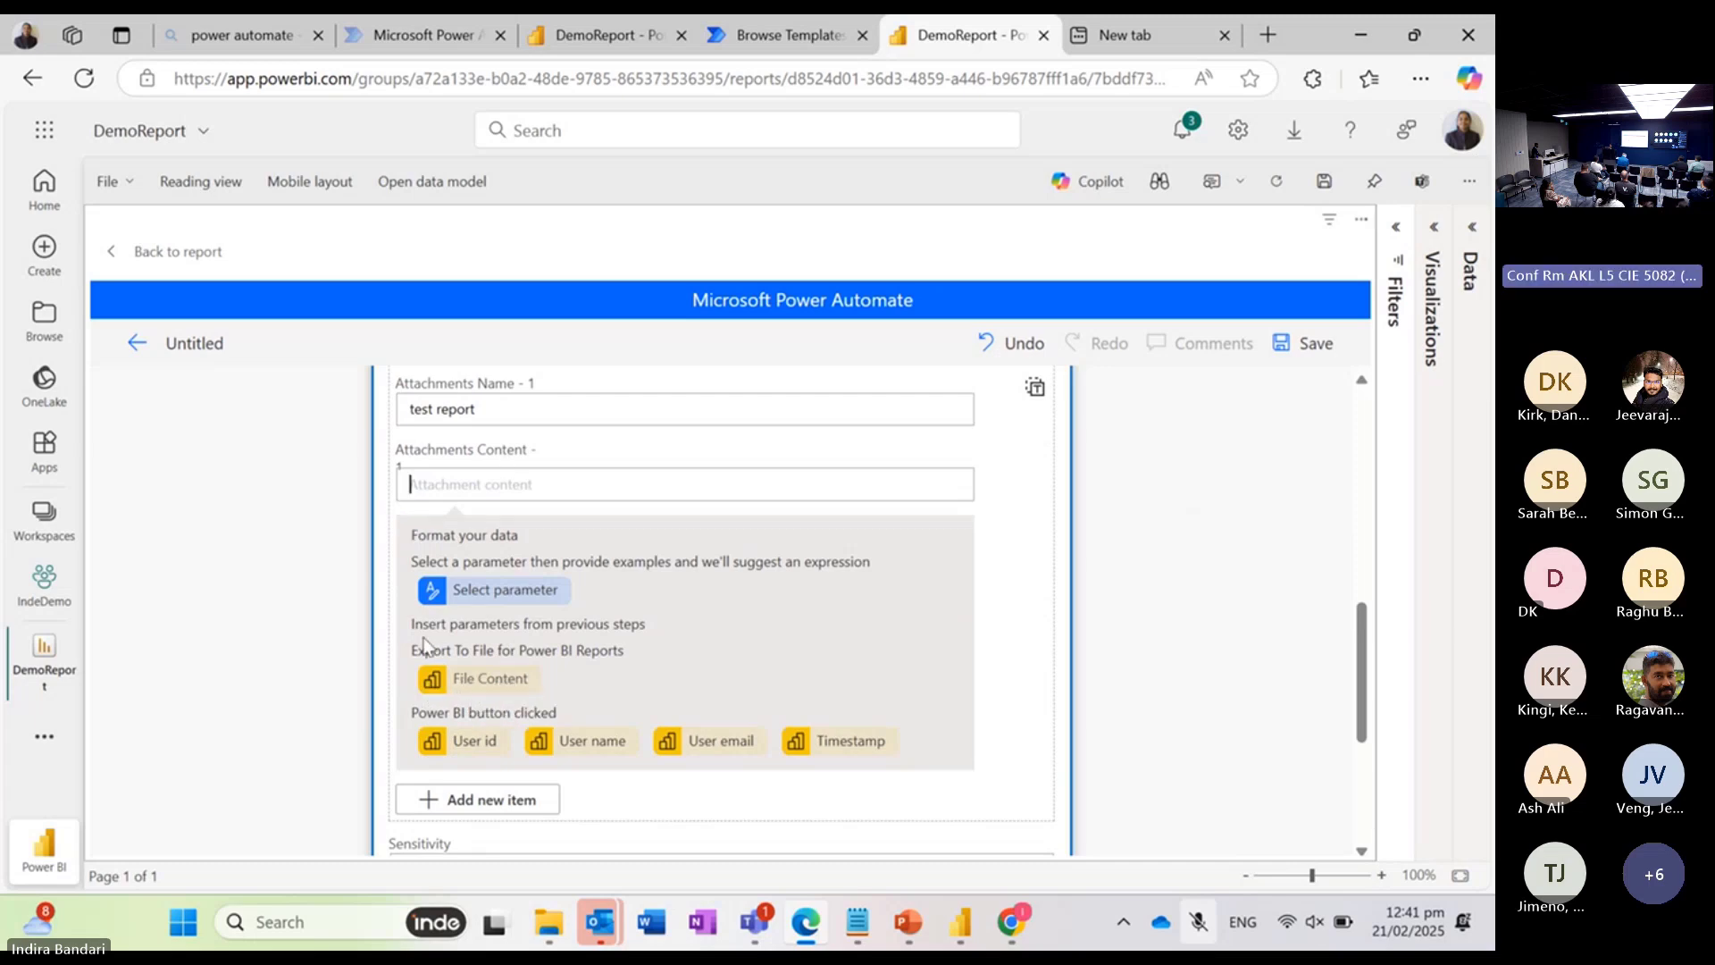
click(503, 688)
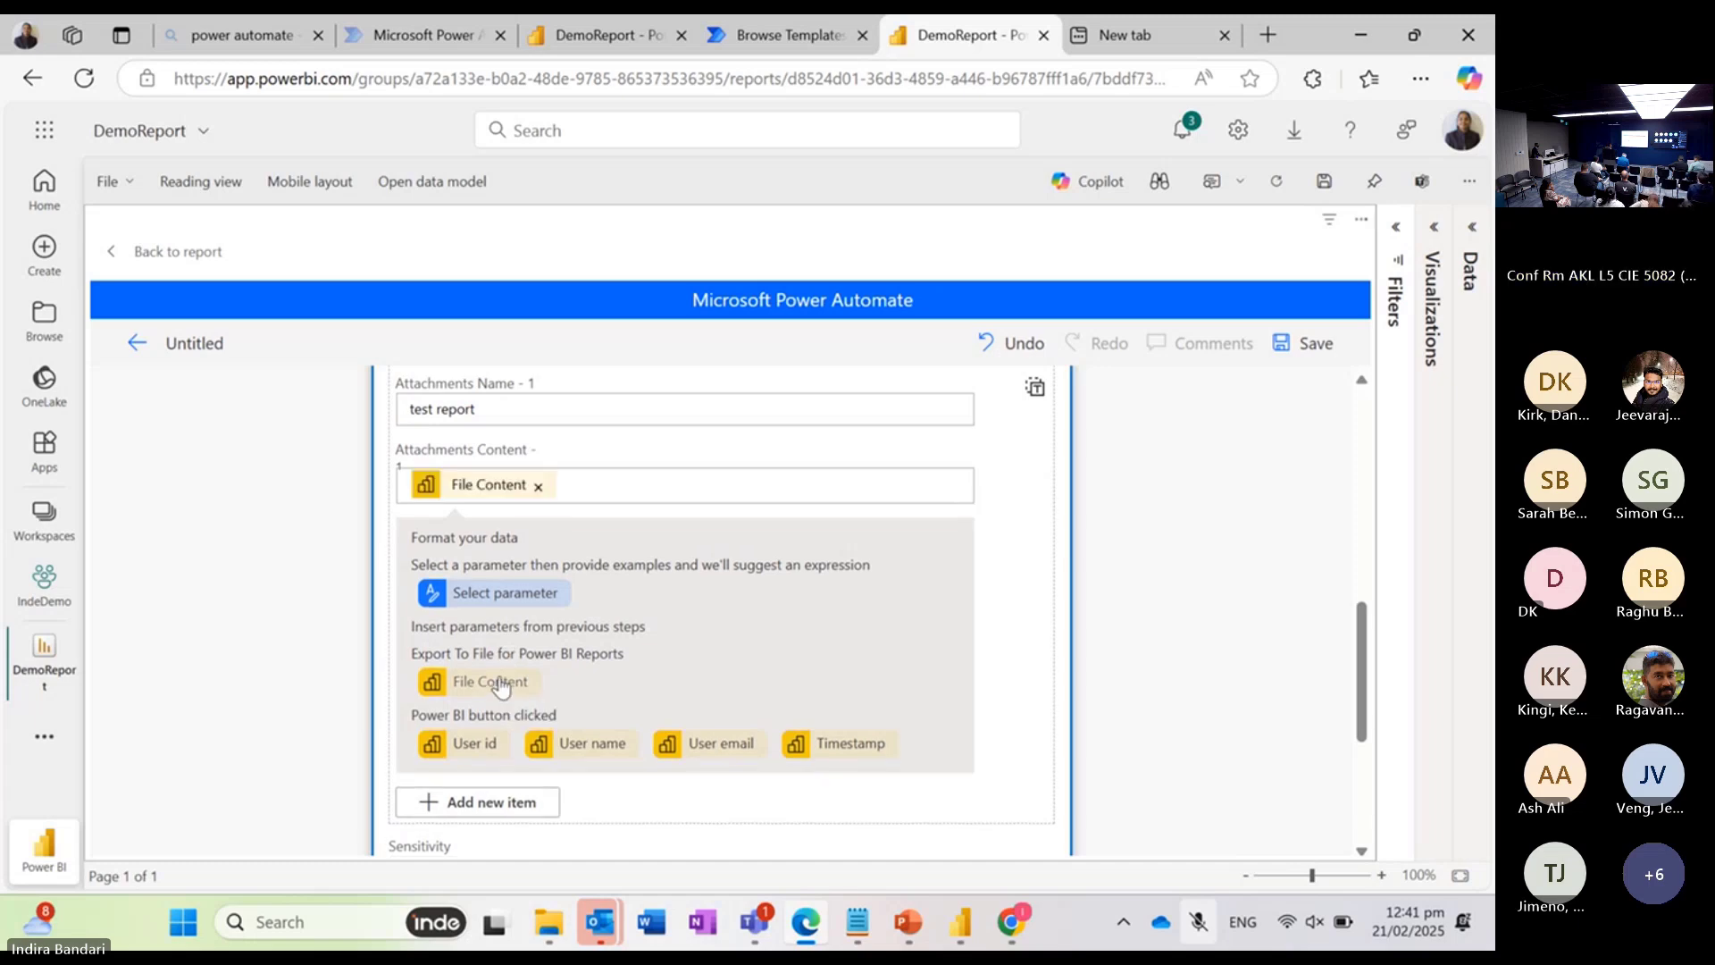
scroll(500, 688, down, 5)
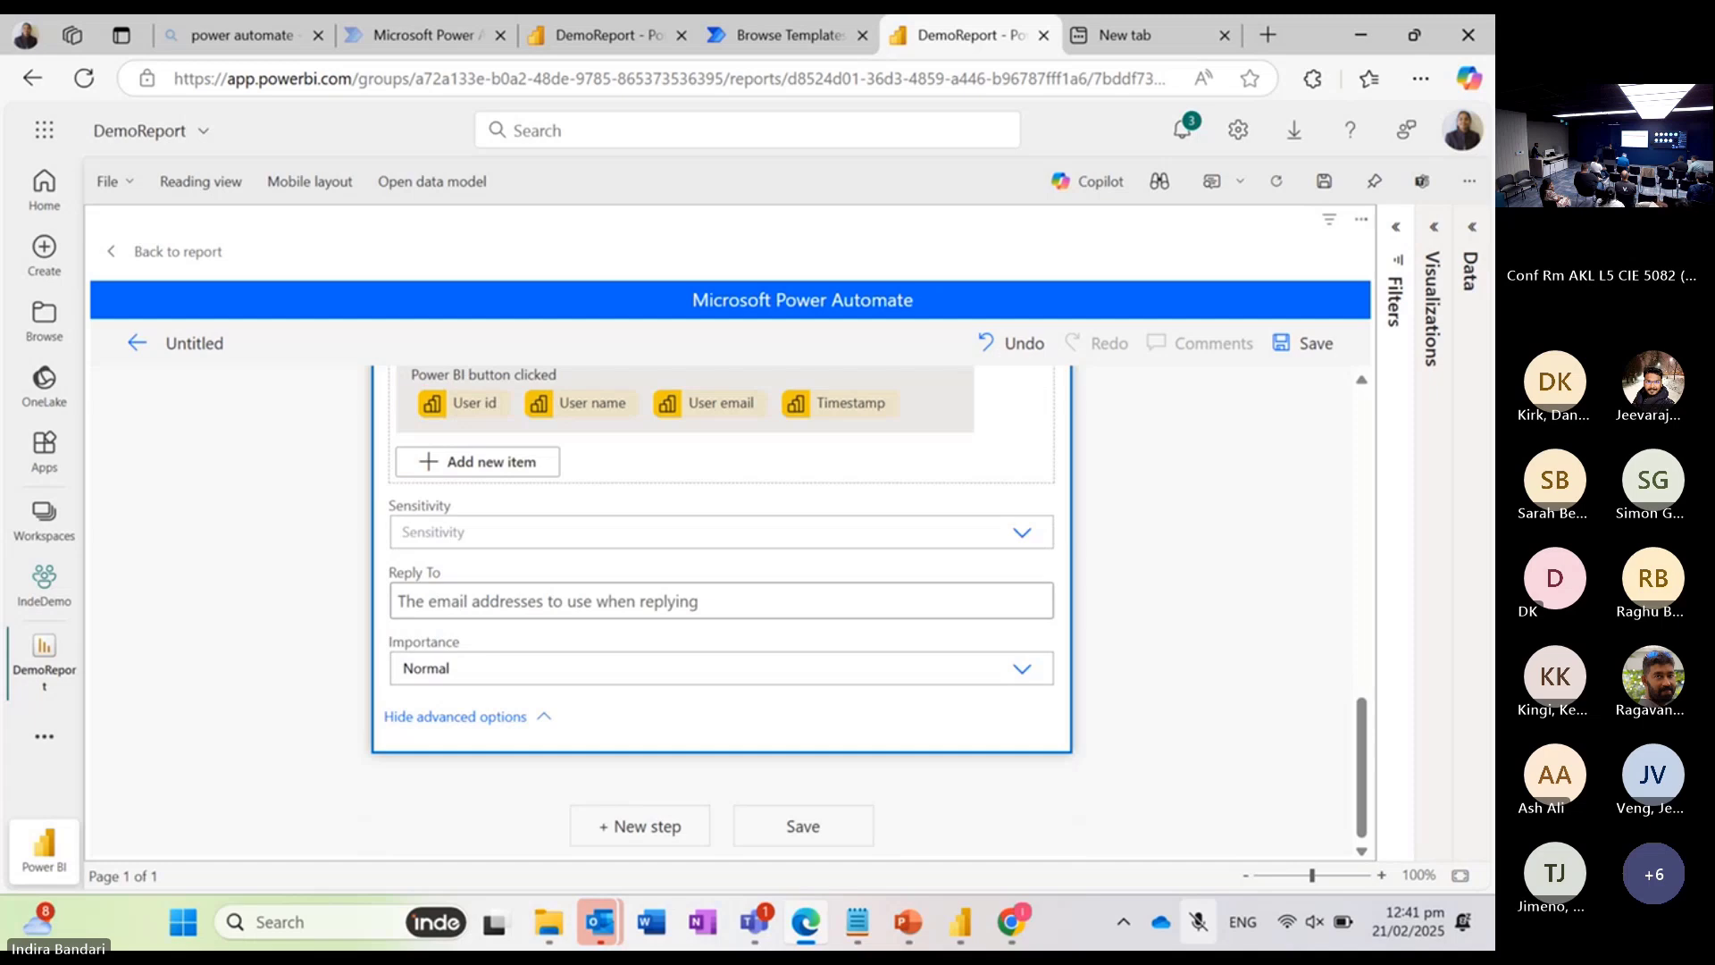
click(803, 825)
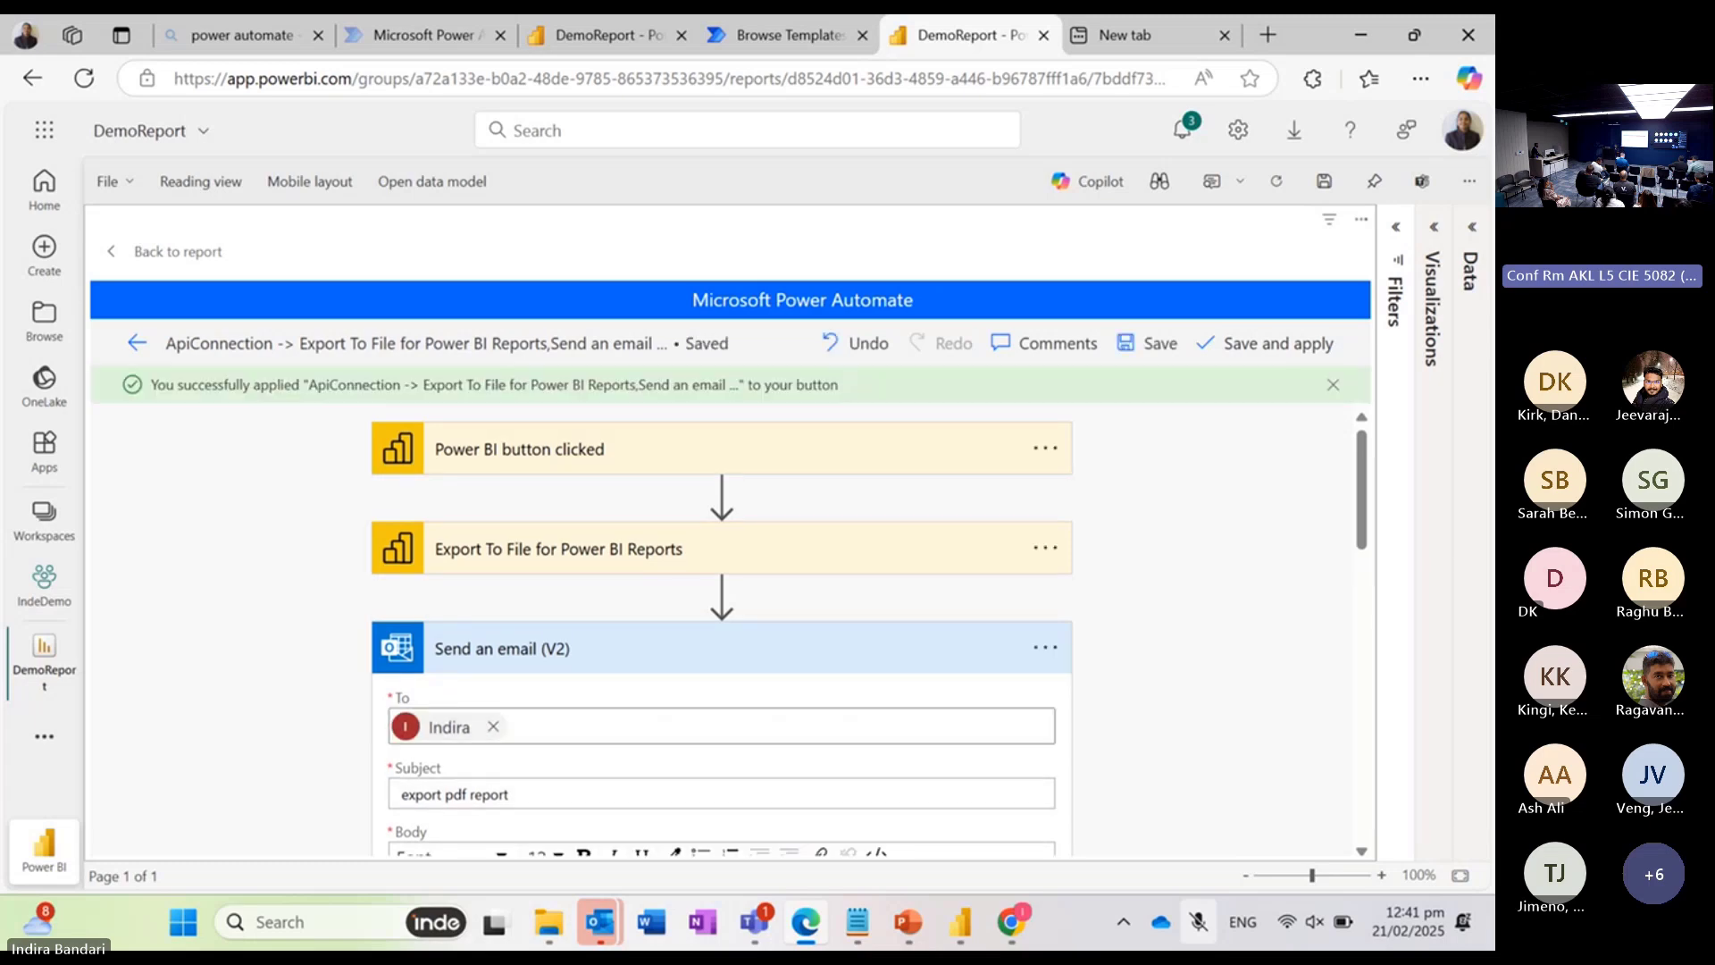
Step: Replace the email attachment's name with the extension ".pdf"
scroll(722, 625, down, 4)
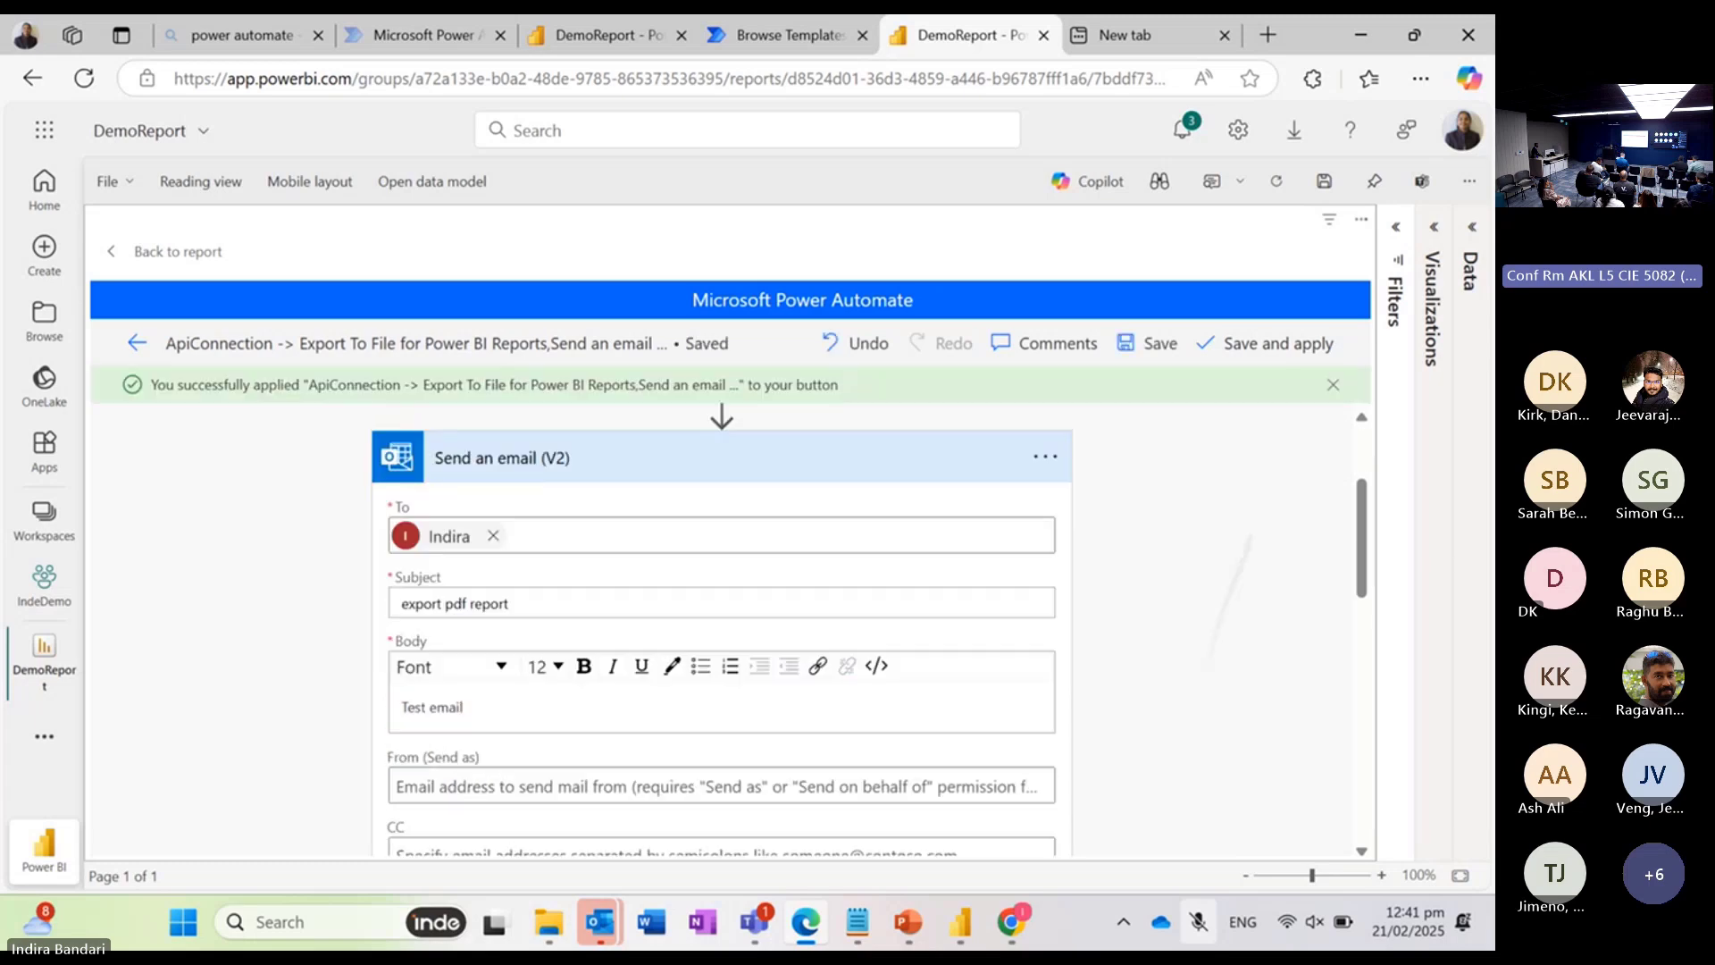
scroll(722, 626, down, 2)
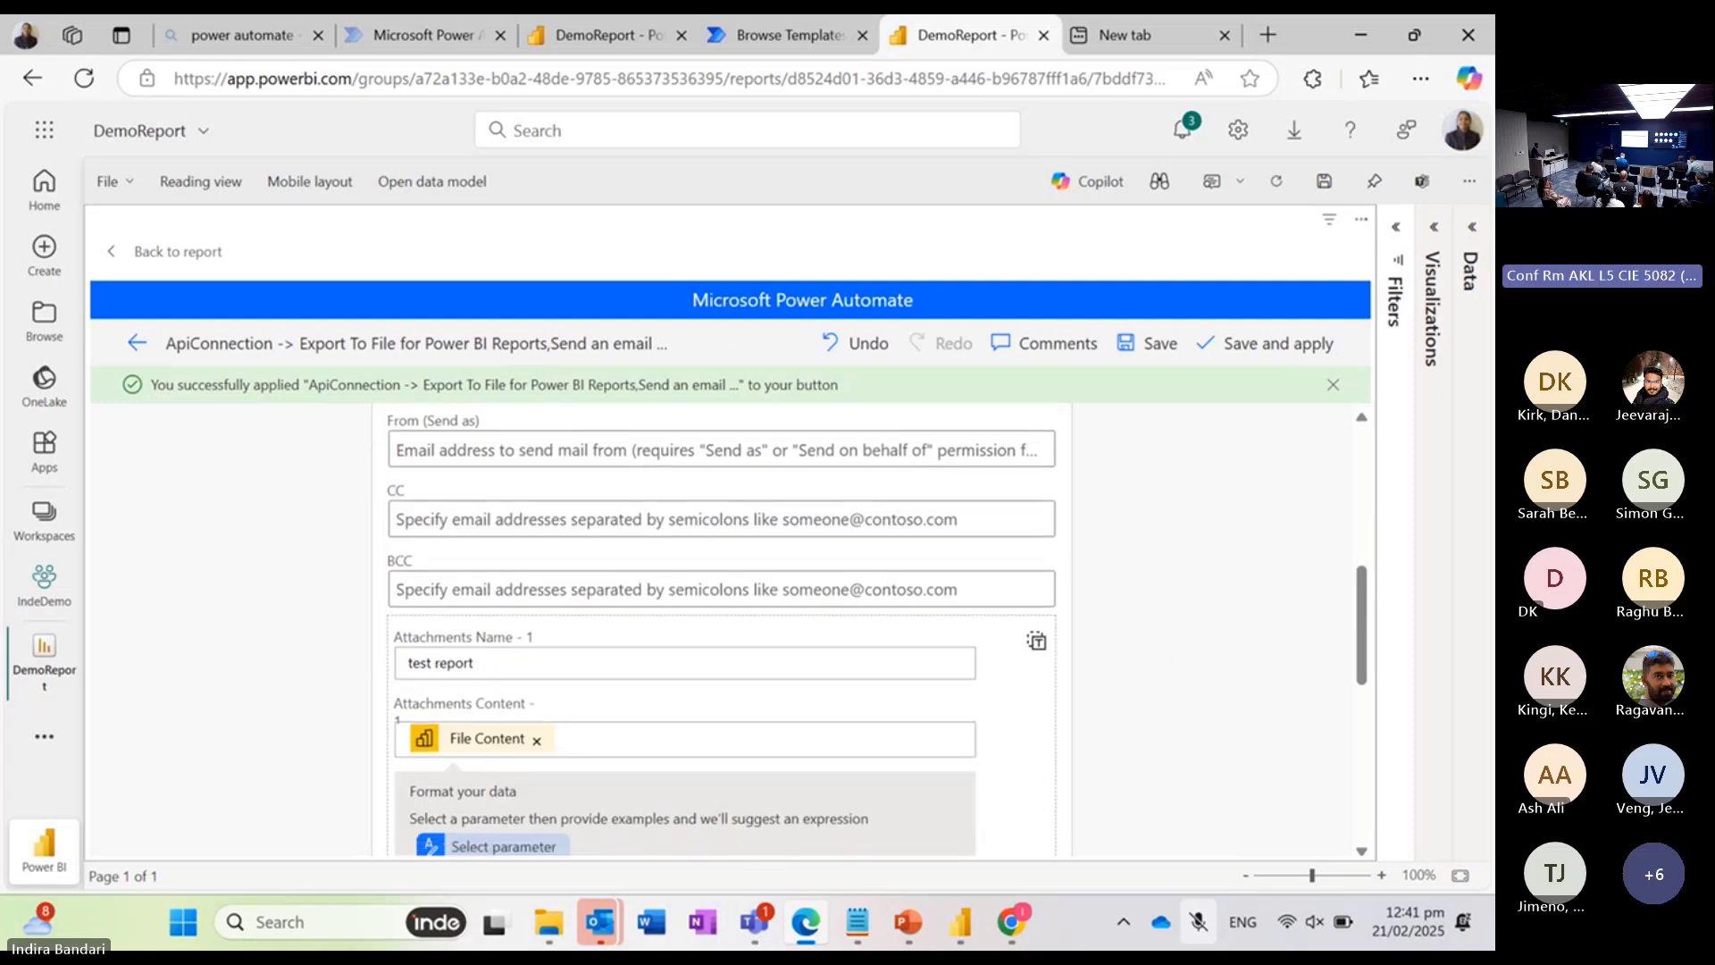
click(475, 663)
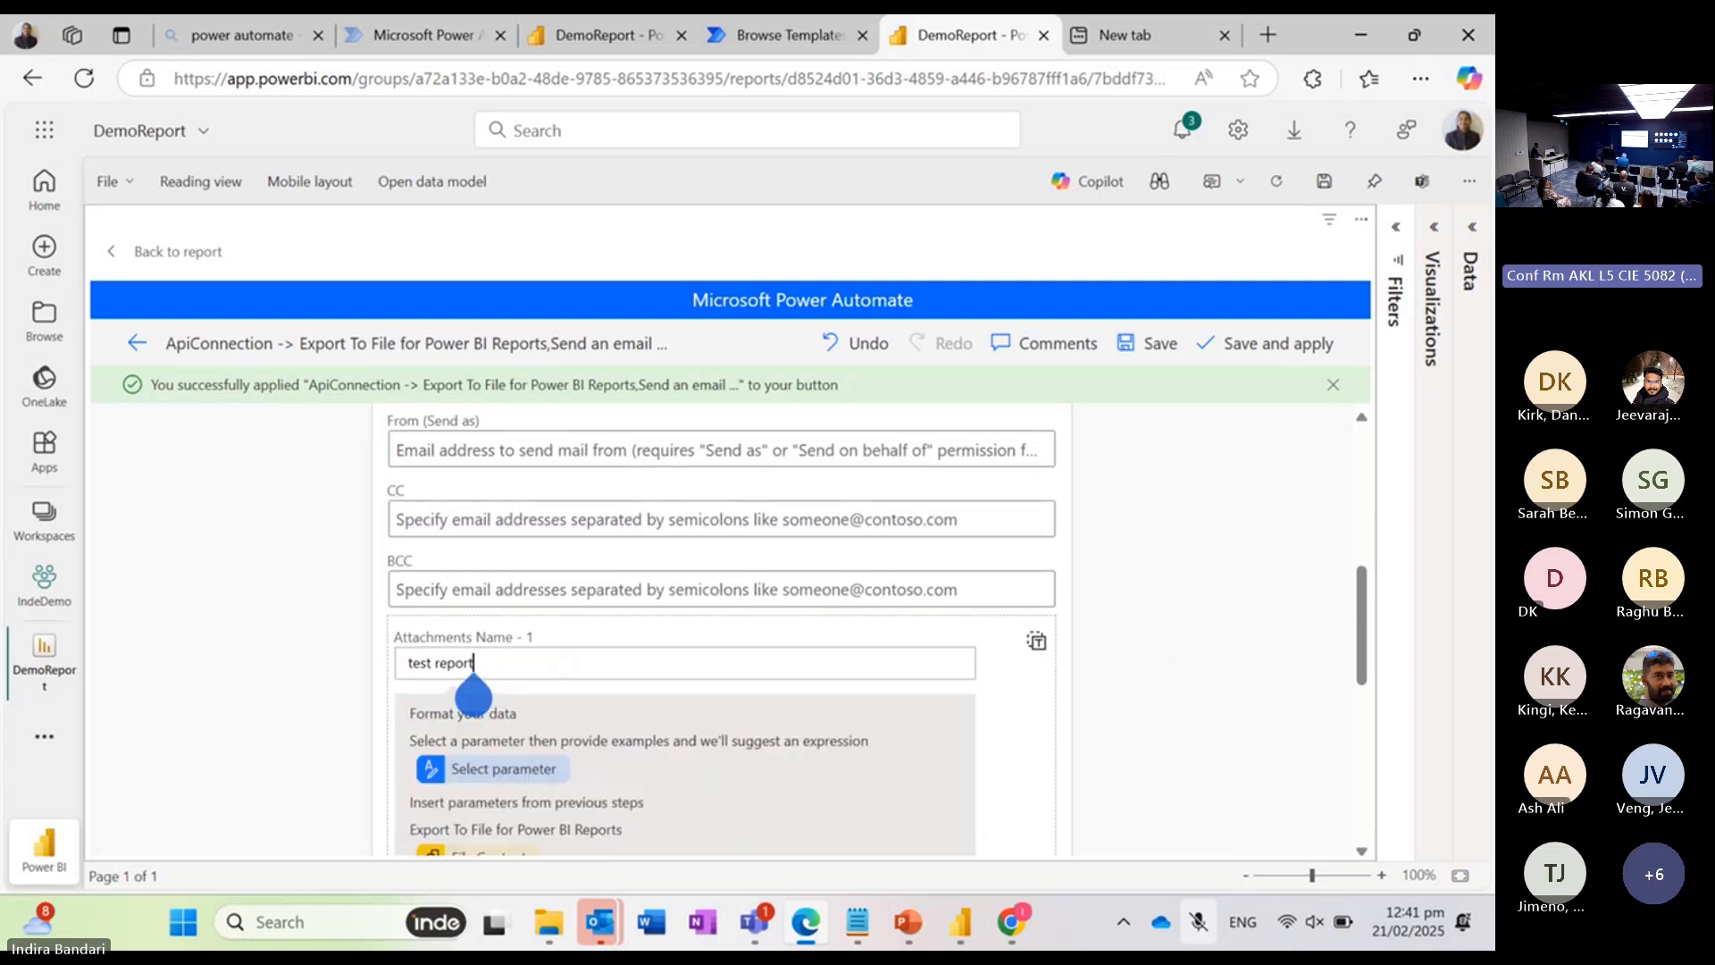
key(BackSpace)
key(BackSpace)
key(BackSpace)
key(BackSpace)
key(BackSpace)
key(BackSpace)
key(BackSpace)
key(BackSpace)
key(BackSpace)
key(BackSpace)
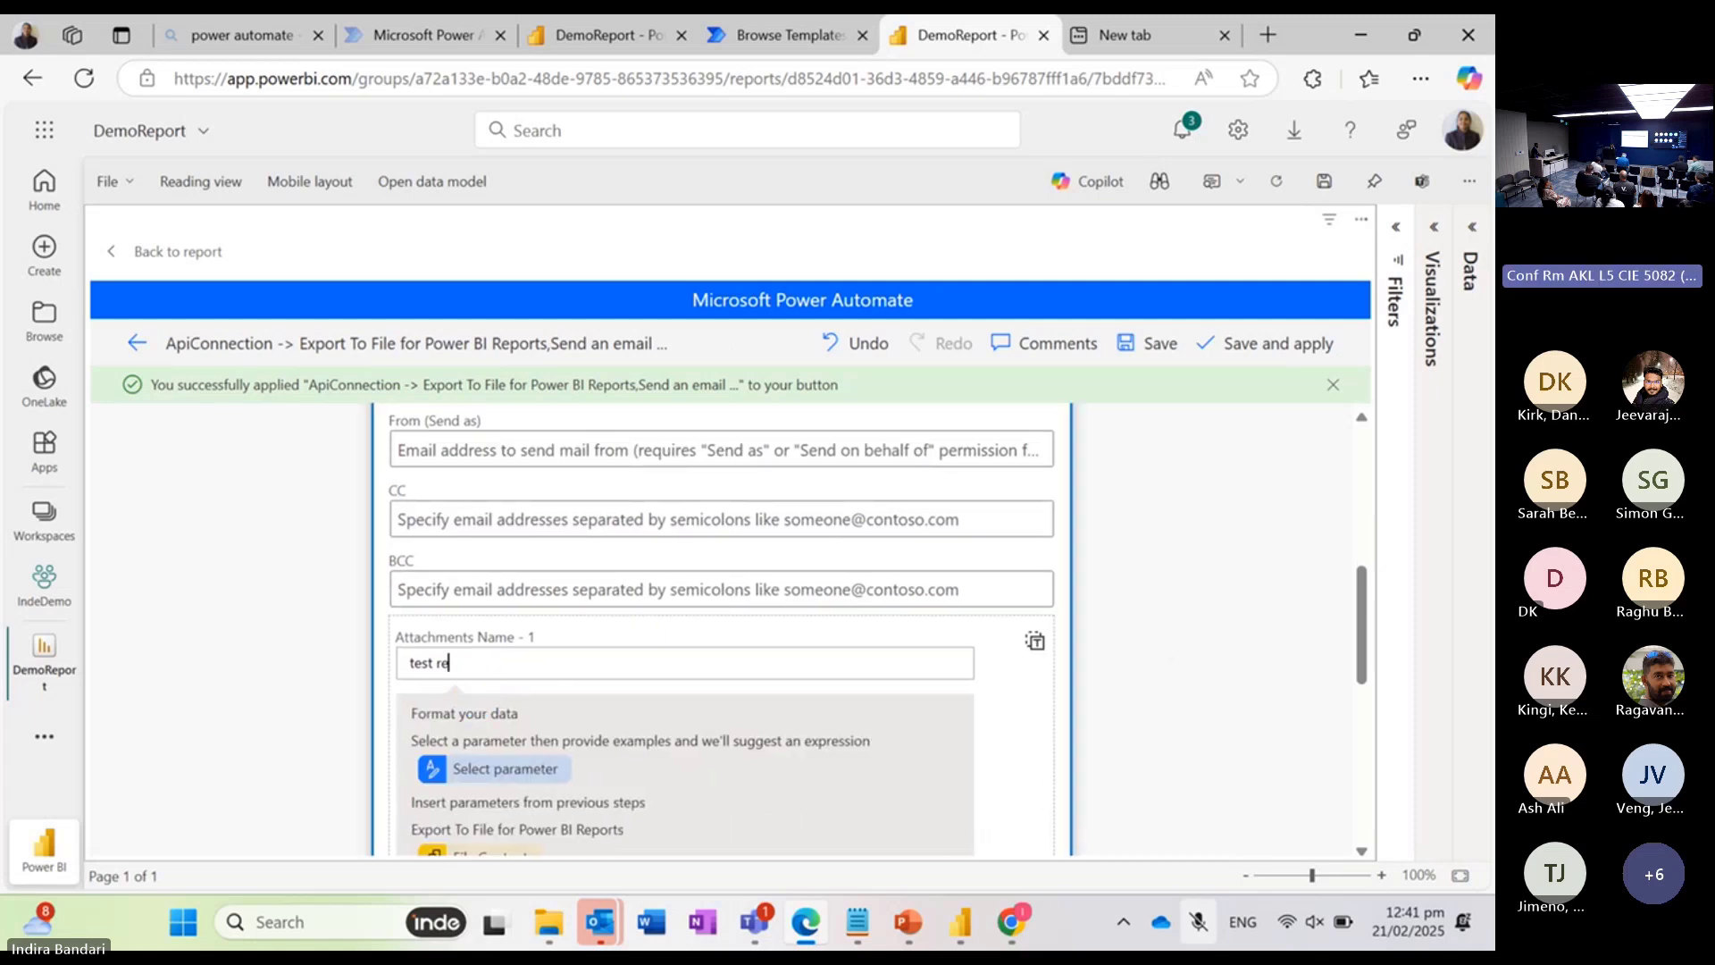
key(BackSpace)
text(PD)
key(BackSpace)
key(BackSpace)
text(.pdf)
Step: Insert "test" before the extension so the attachment name reads "test.pdf", and save the flow again
scroll(722, 626, down, 6)
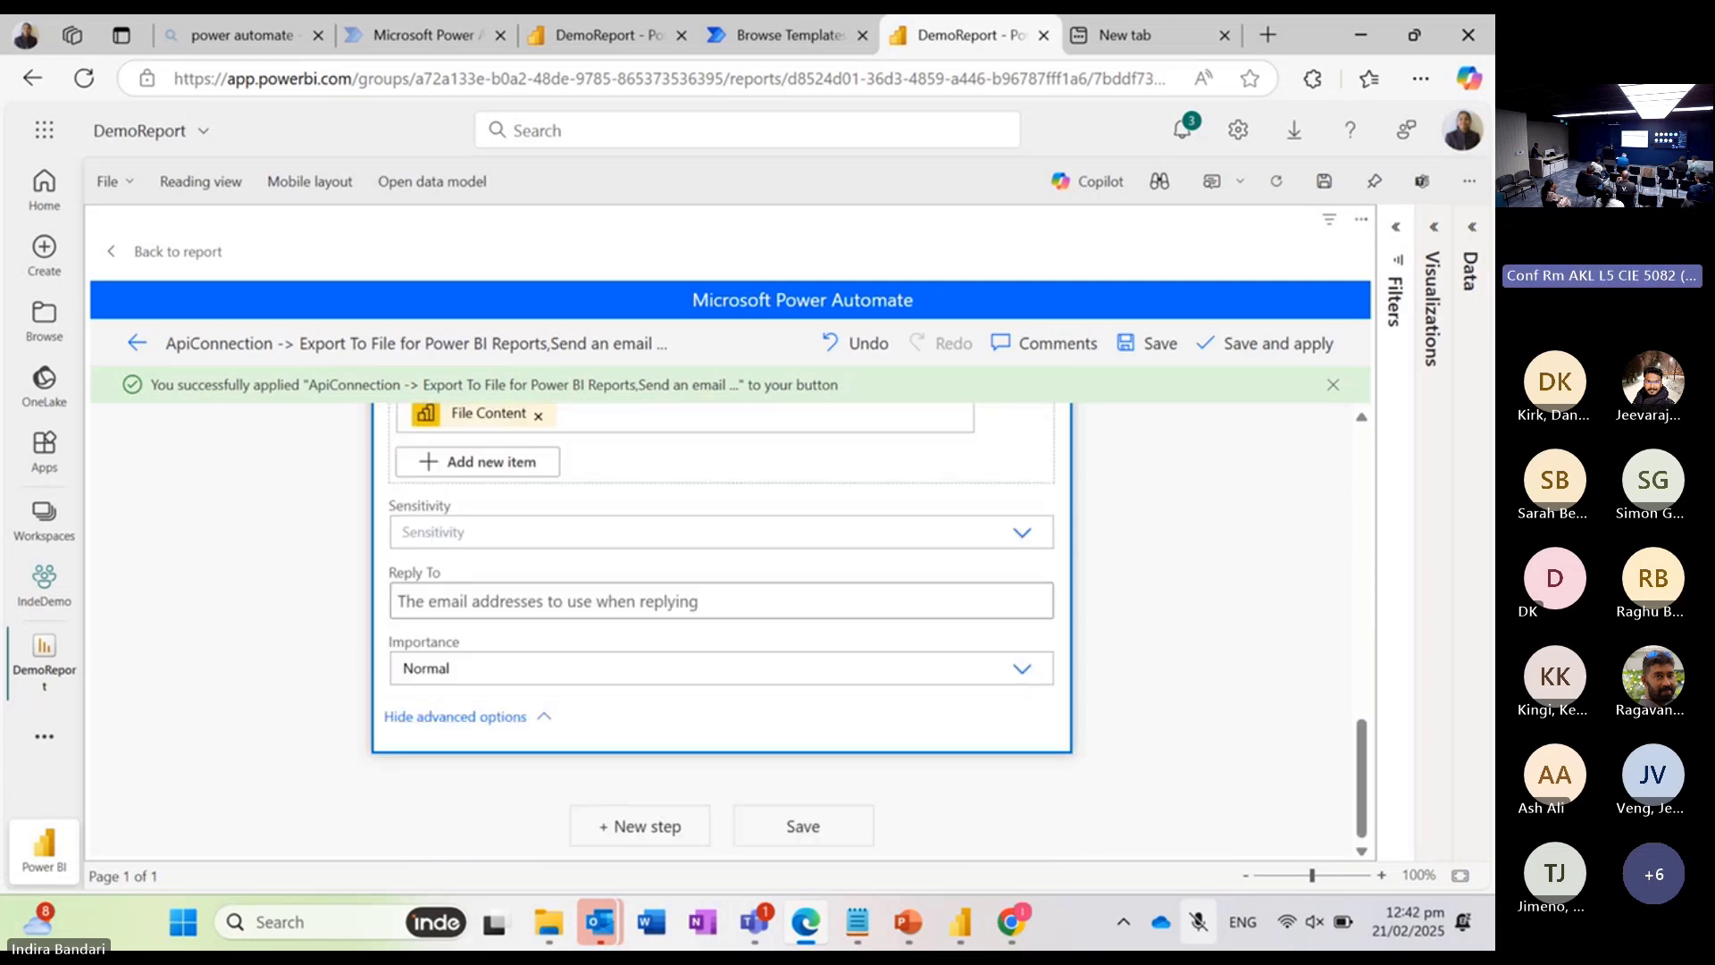
scroll(722, 625, up, 4)
scroll(722, 625, up, 2)
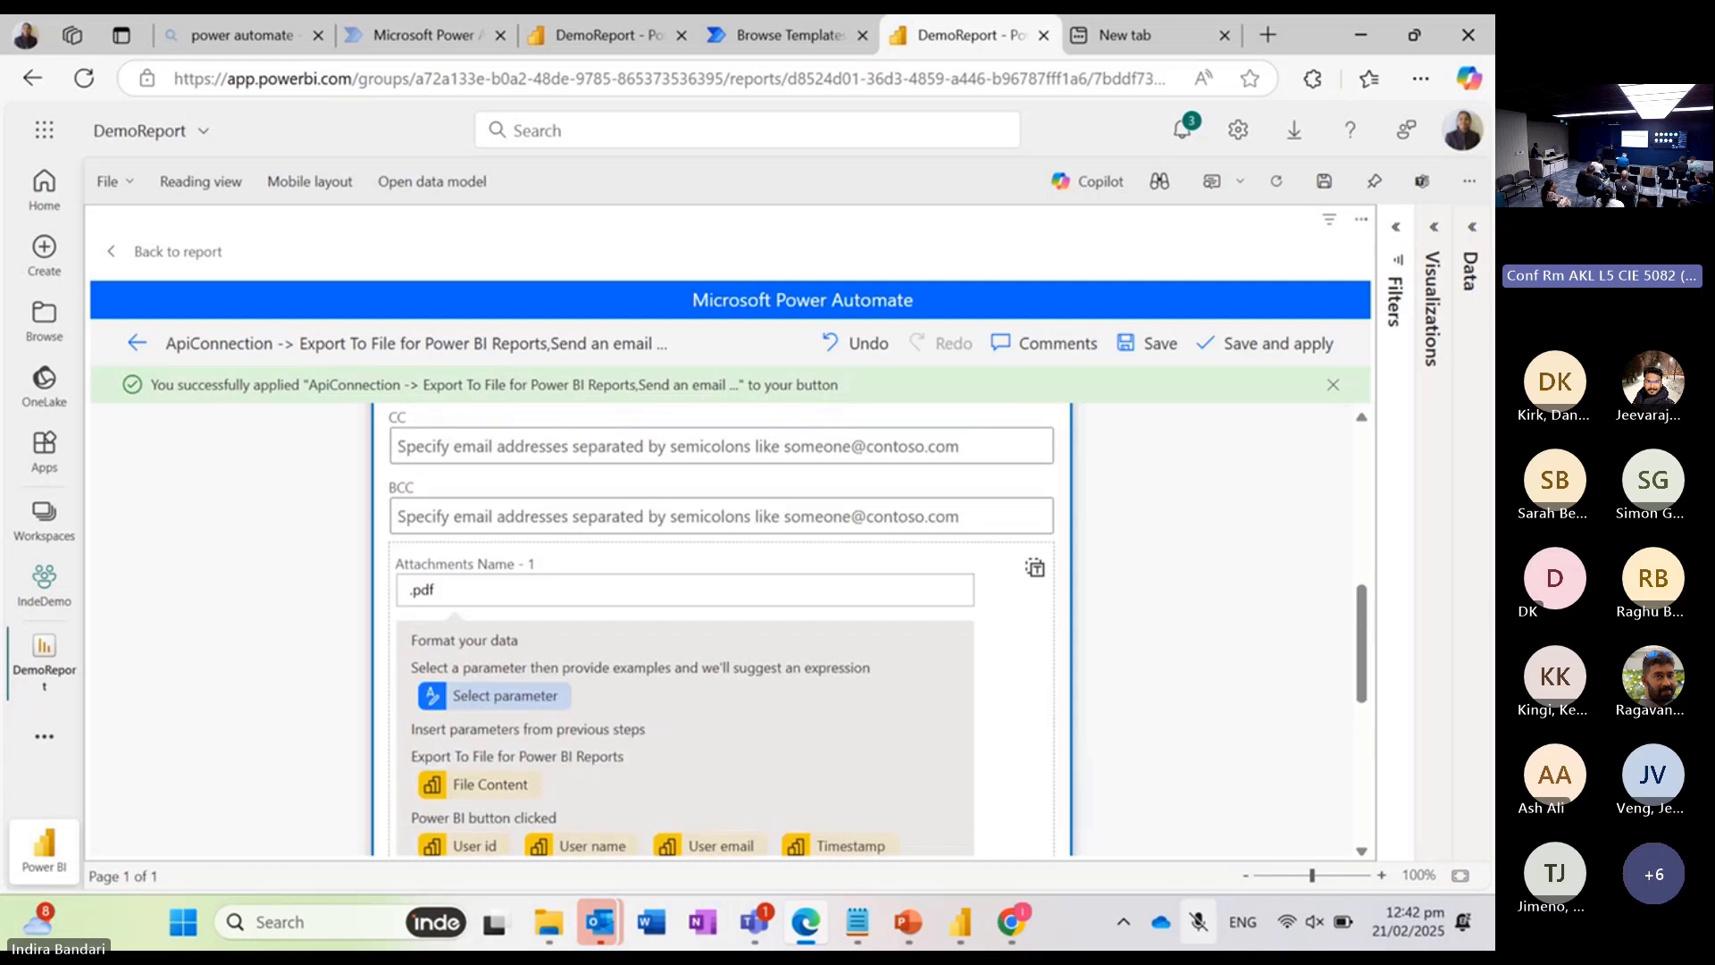
click(412, 591)
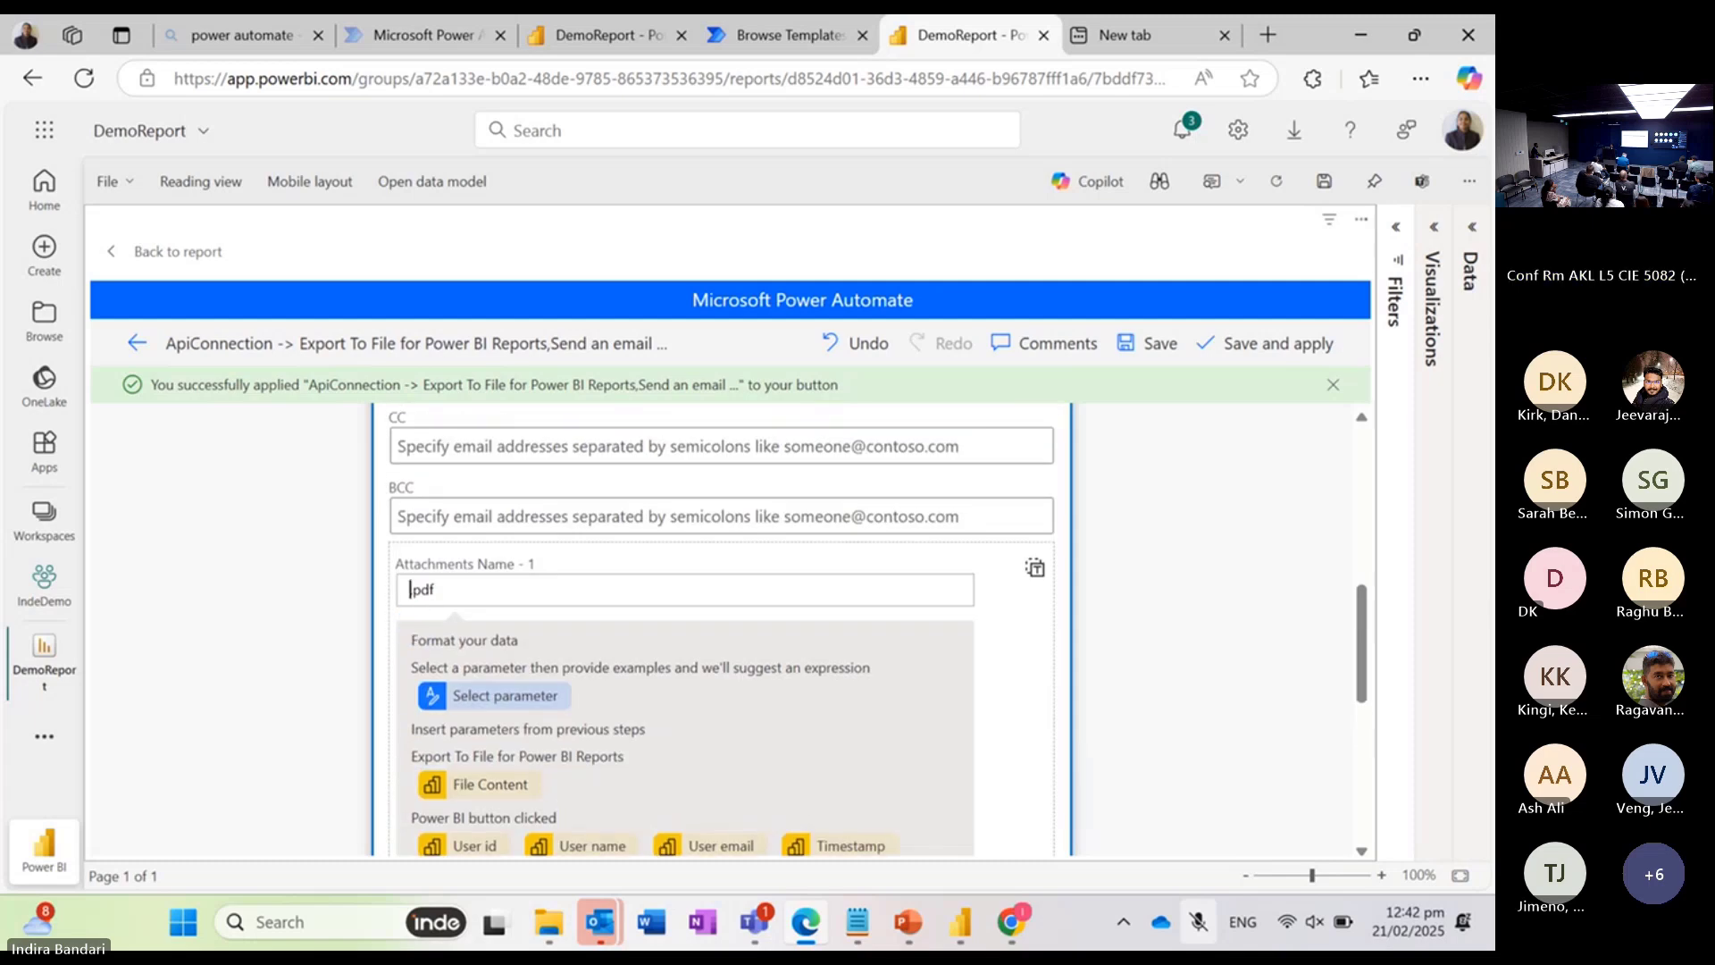
text(test)
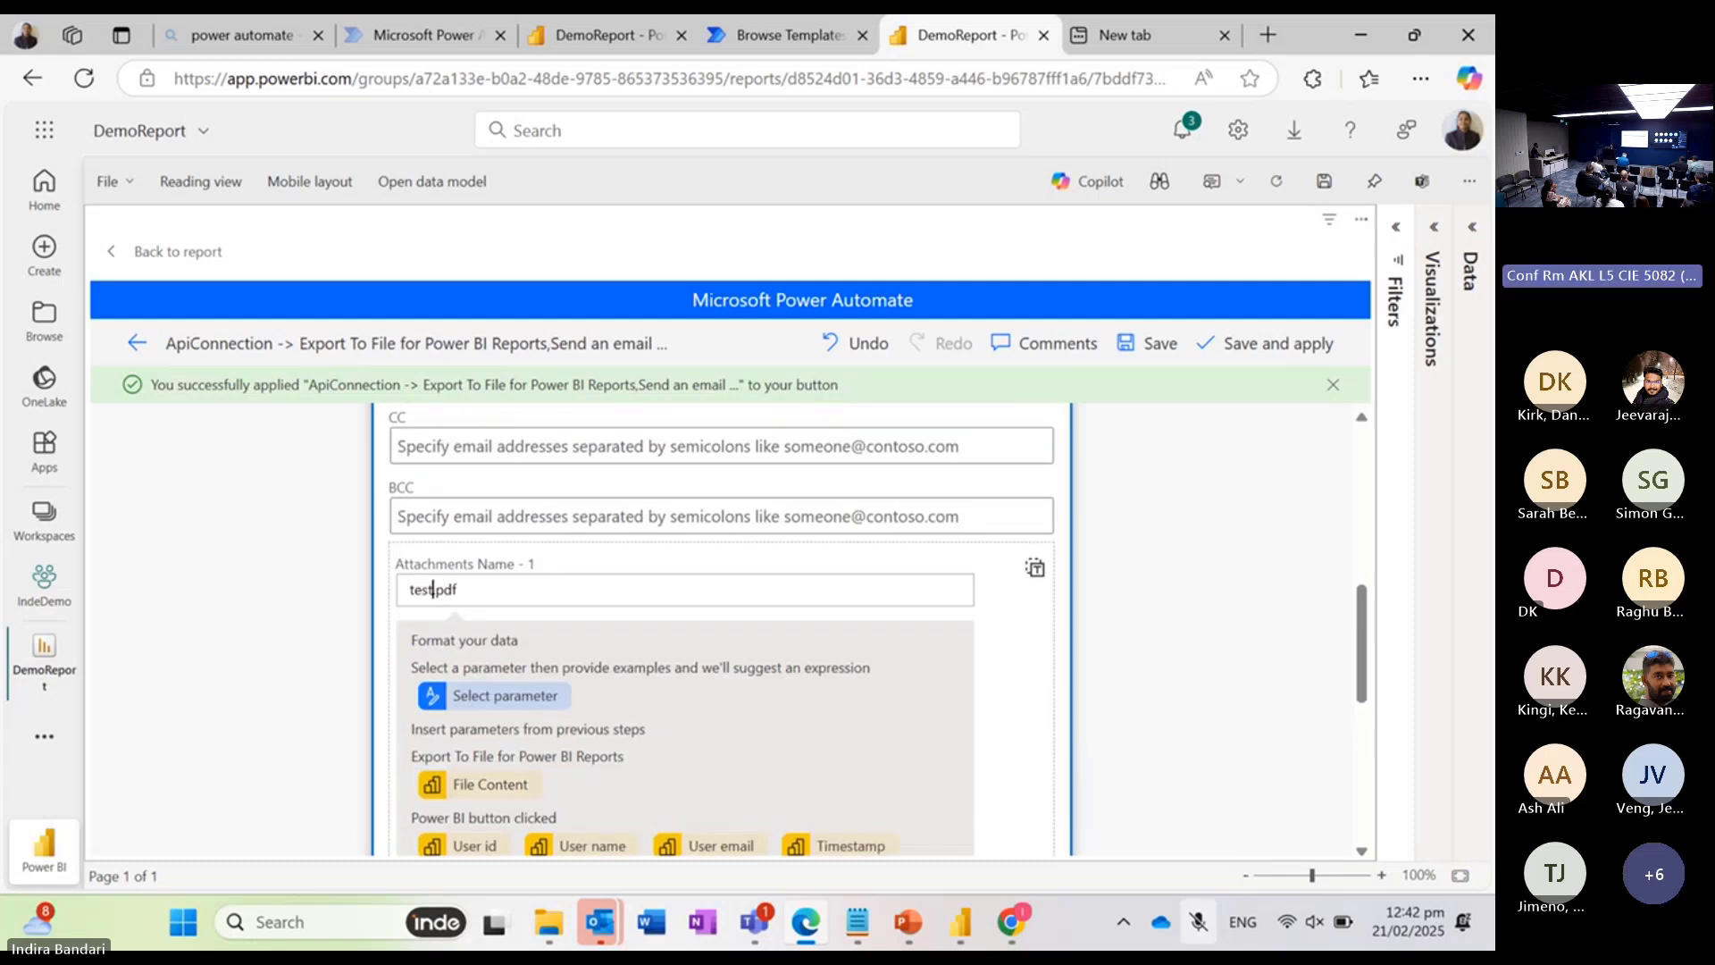
scroll(722, 626, down, 5)
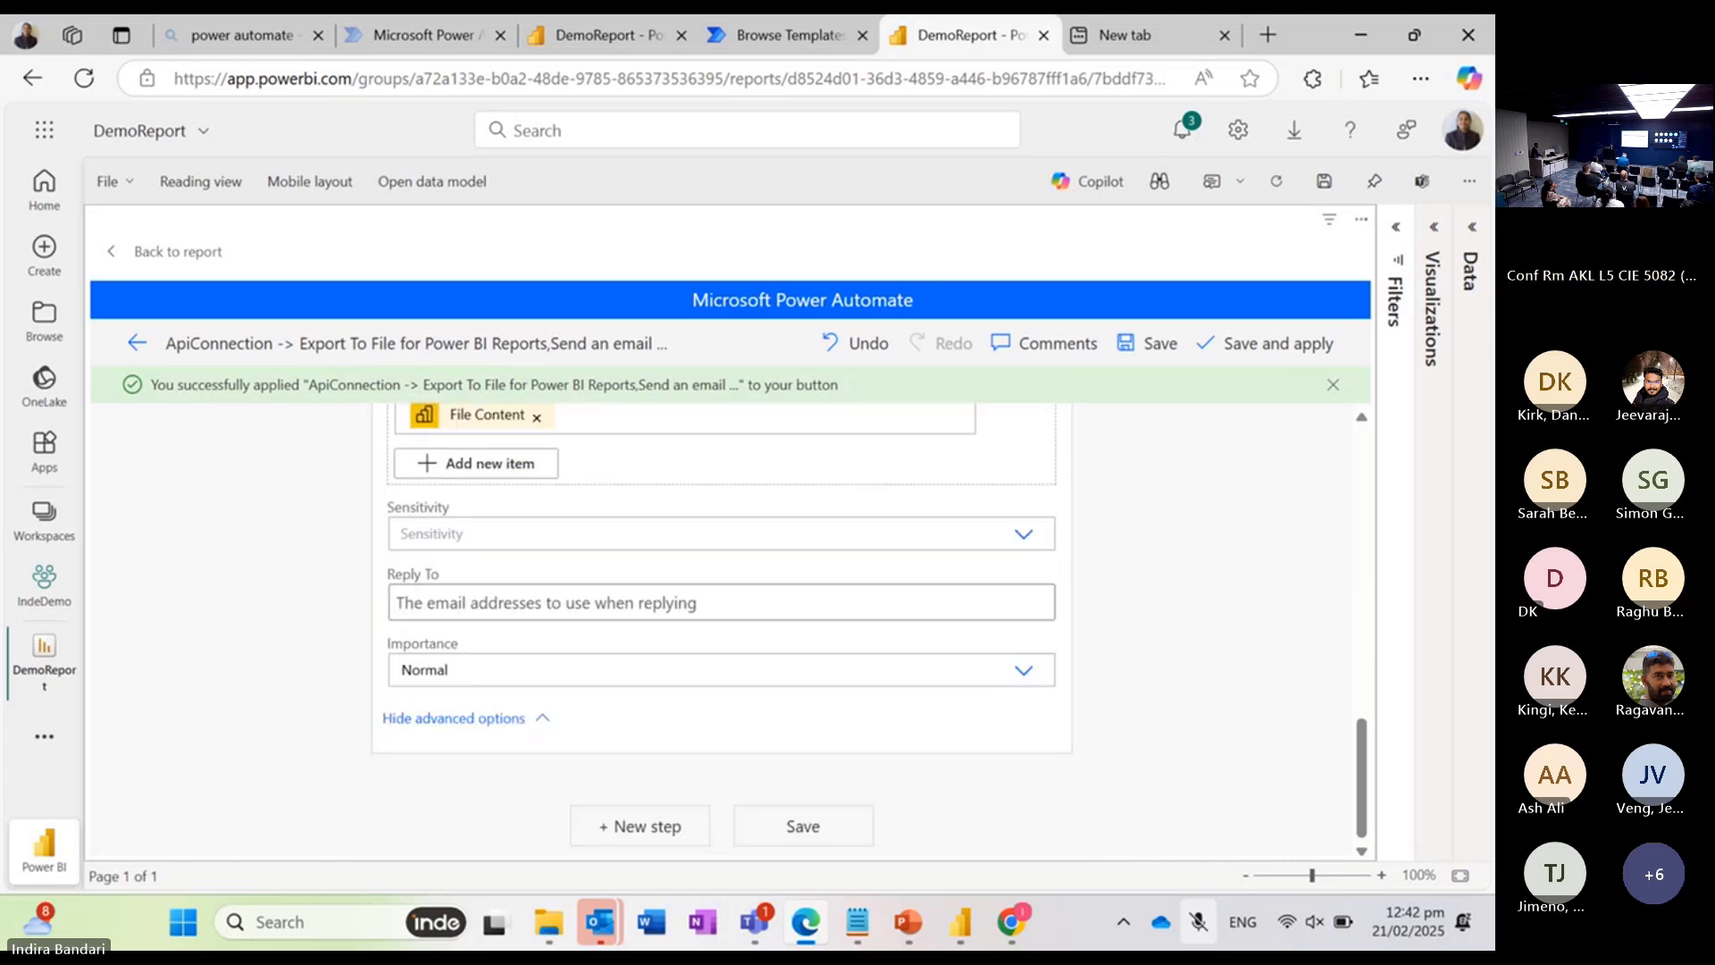
click(798, 825)
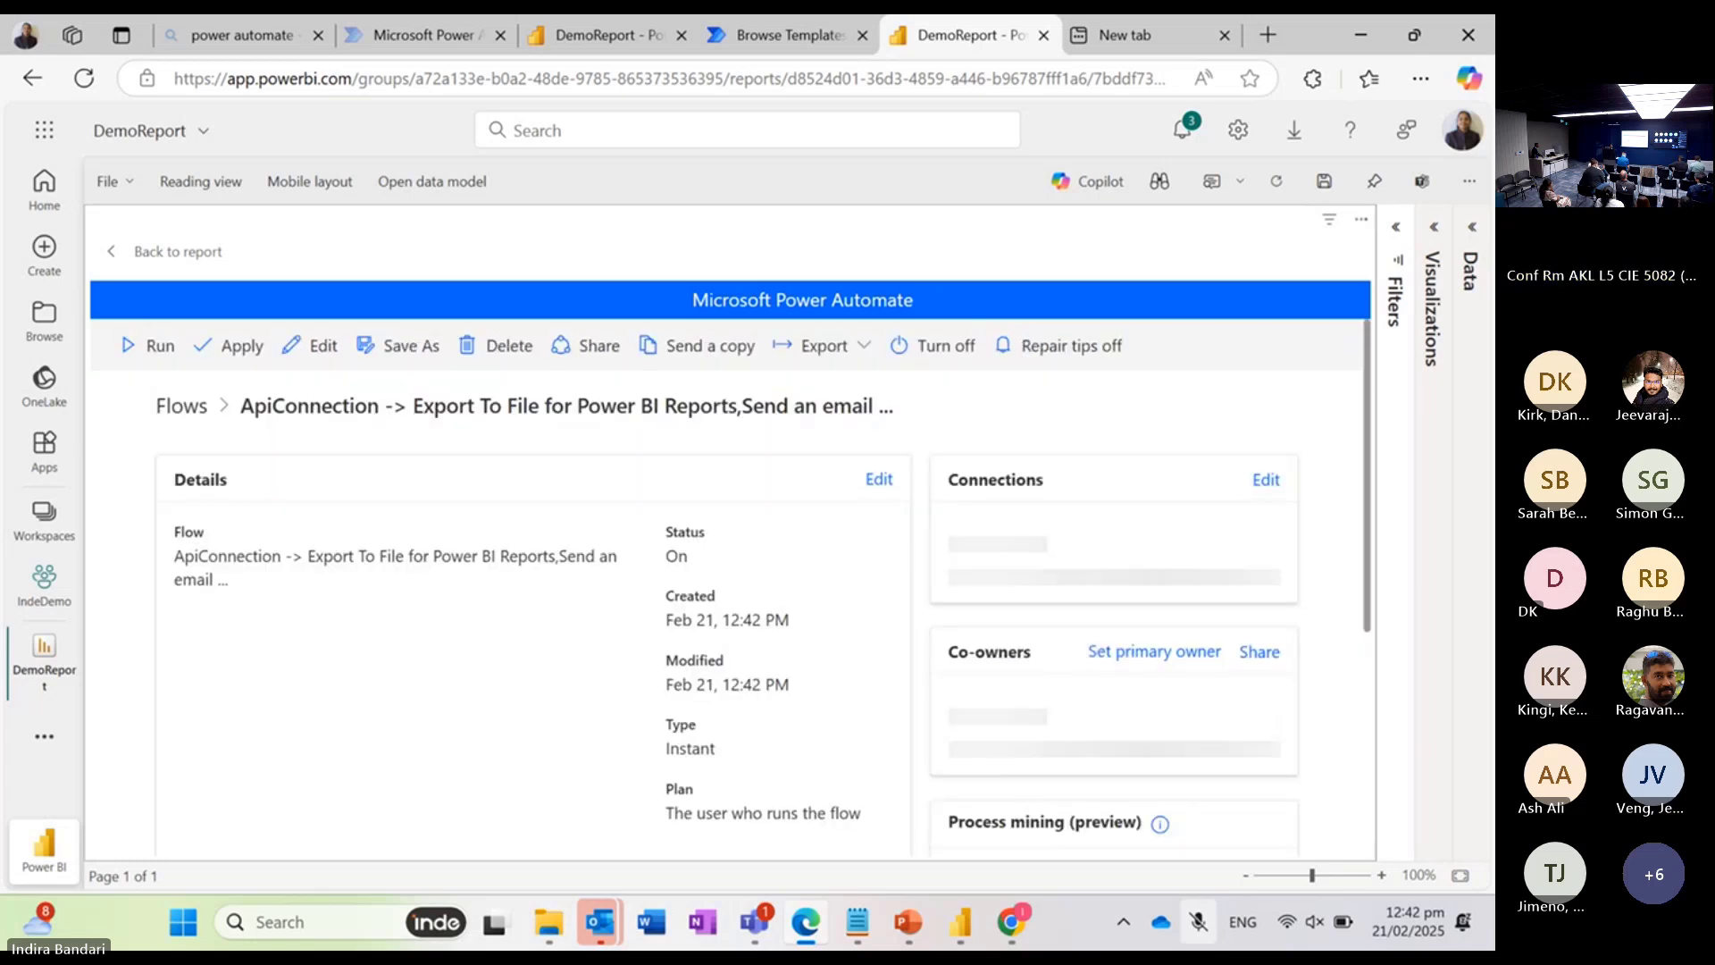
Step: Back on the report page, shrink the flow button to a low strip at the page's lower edge and run the flow
click(177, 252)
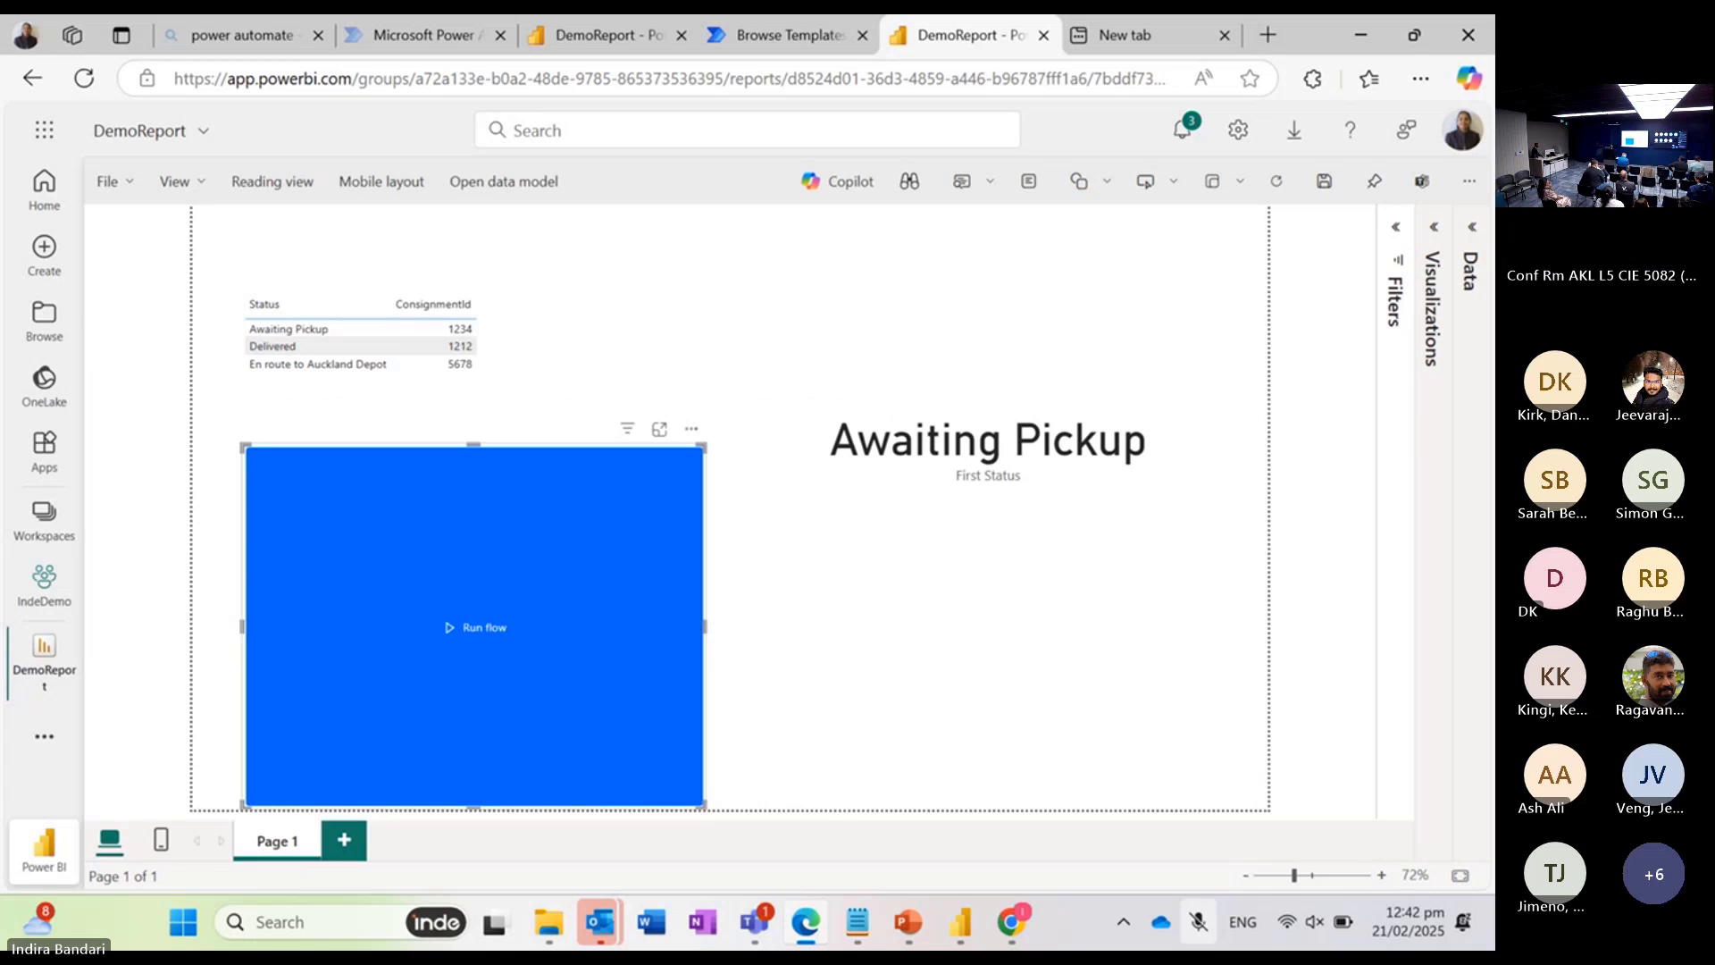
drag(692, 430, 573, 730)
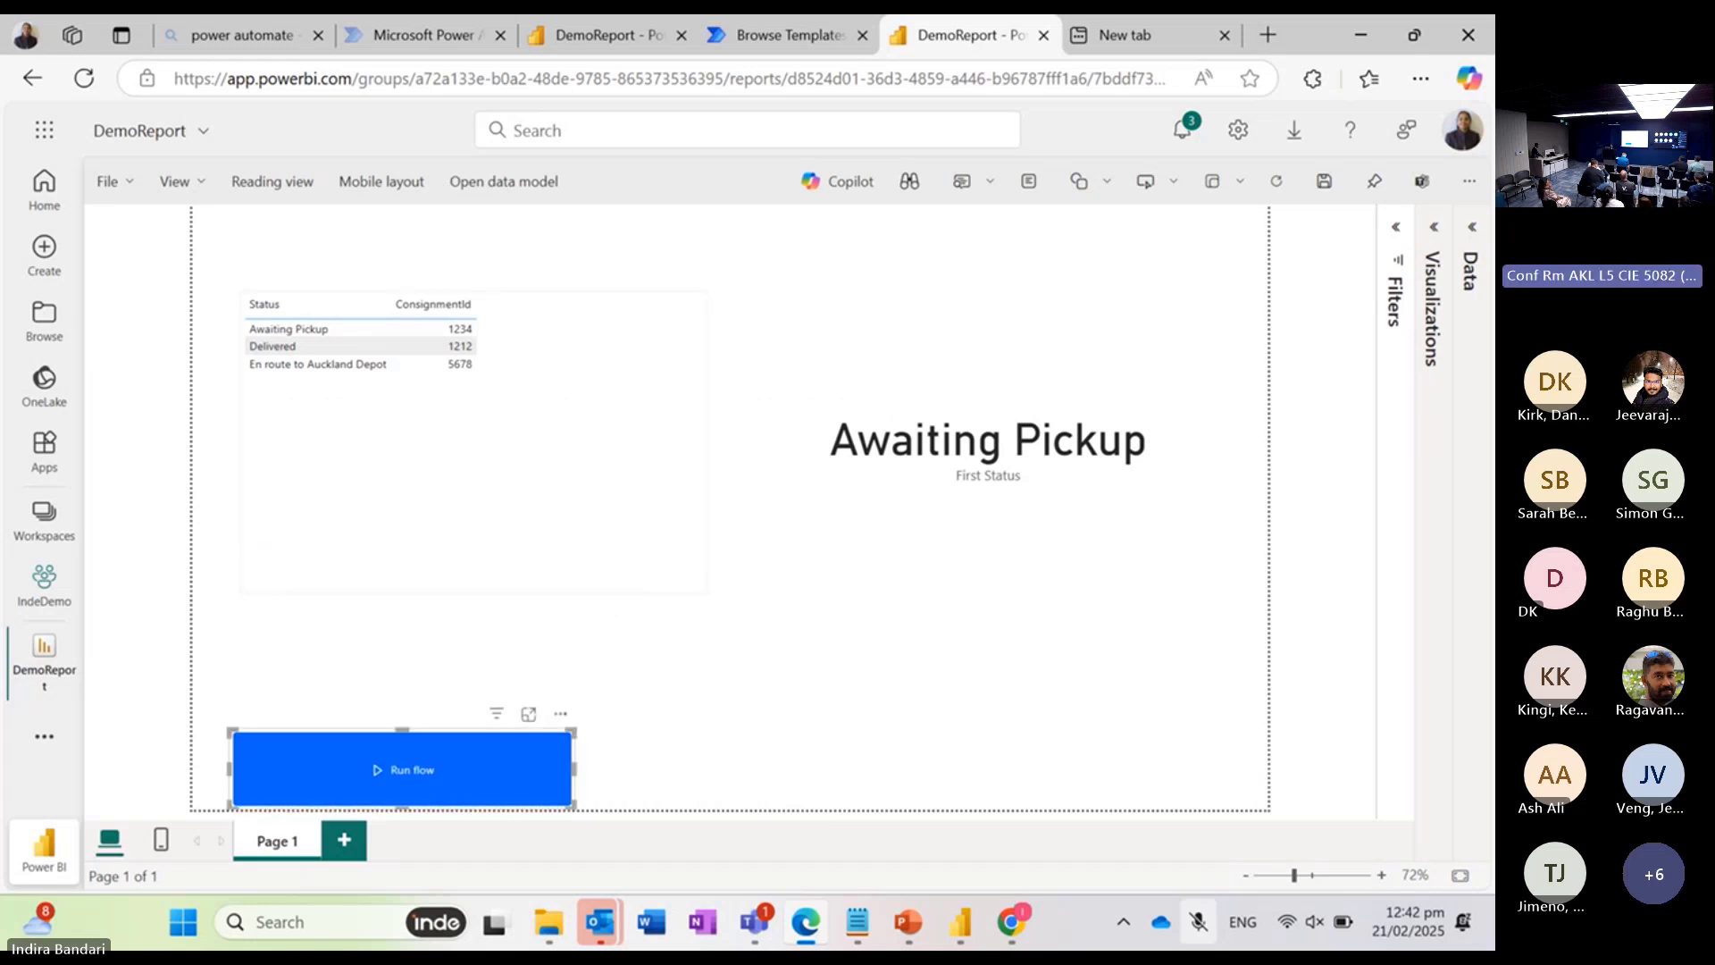
click(407, 774)
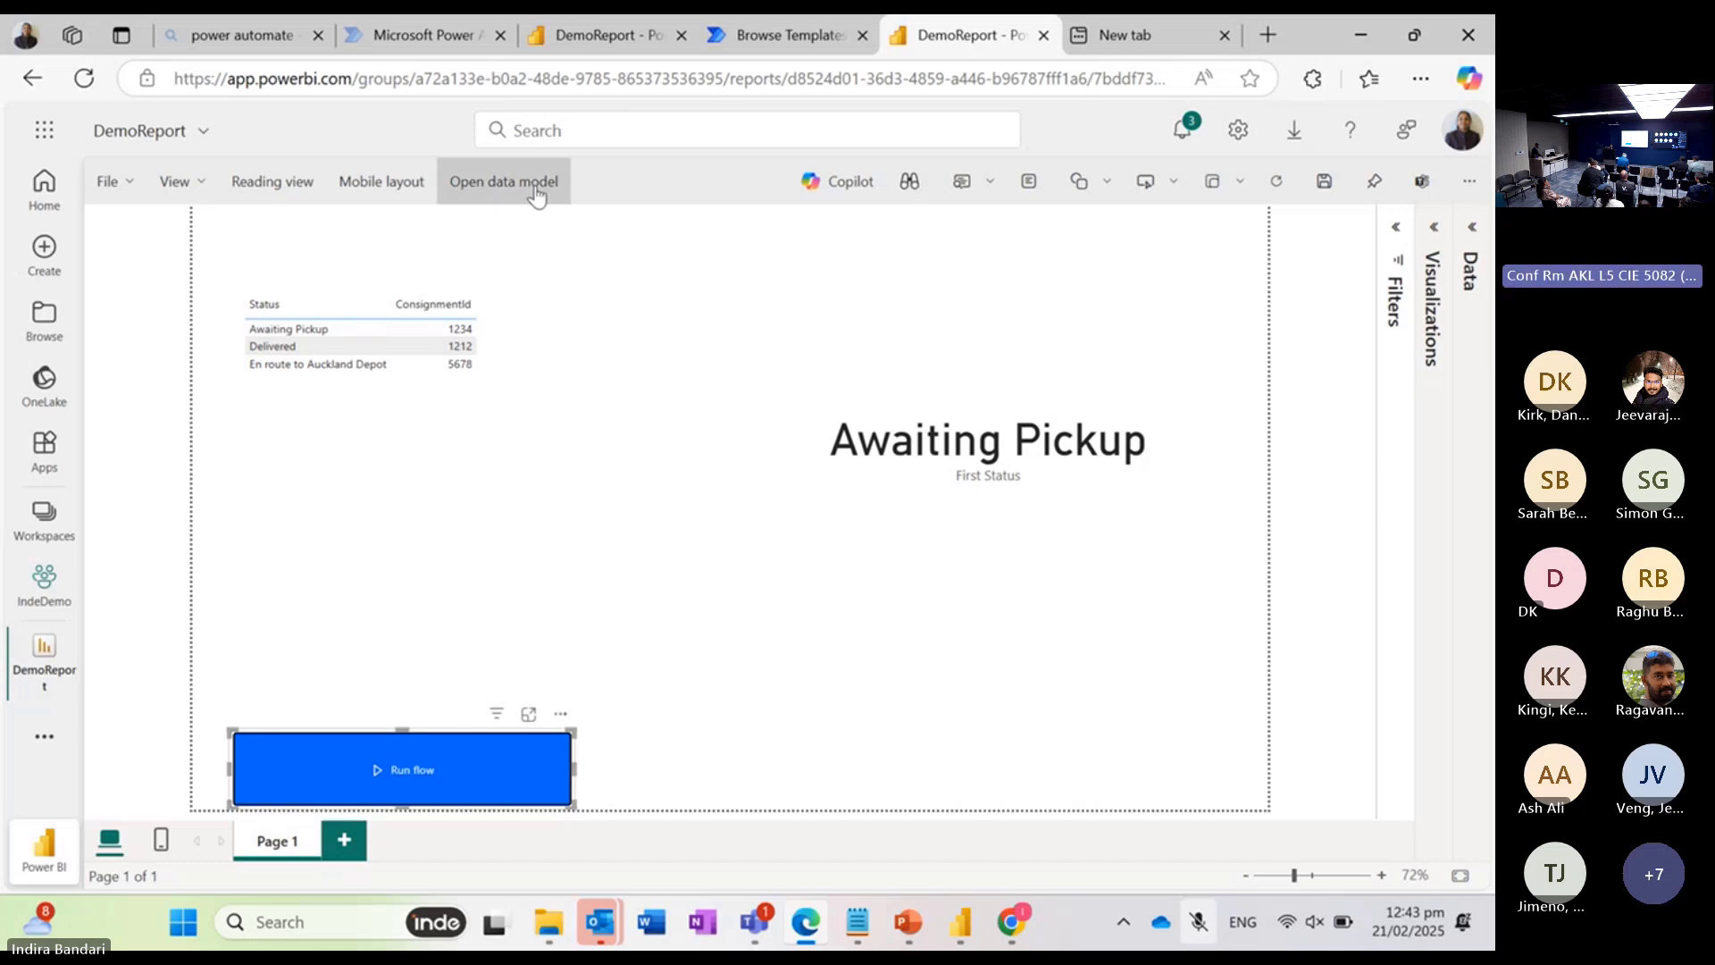
Step: Switch to Power Automate and open the latest run of the newly modified export-and-email flow from its run history
click(423, 39)
click(88, 354)
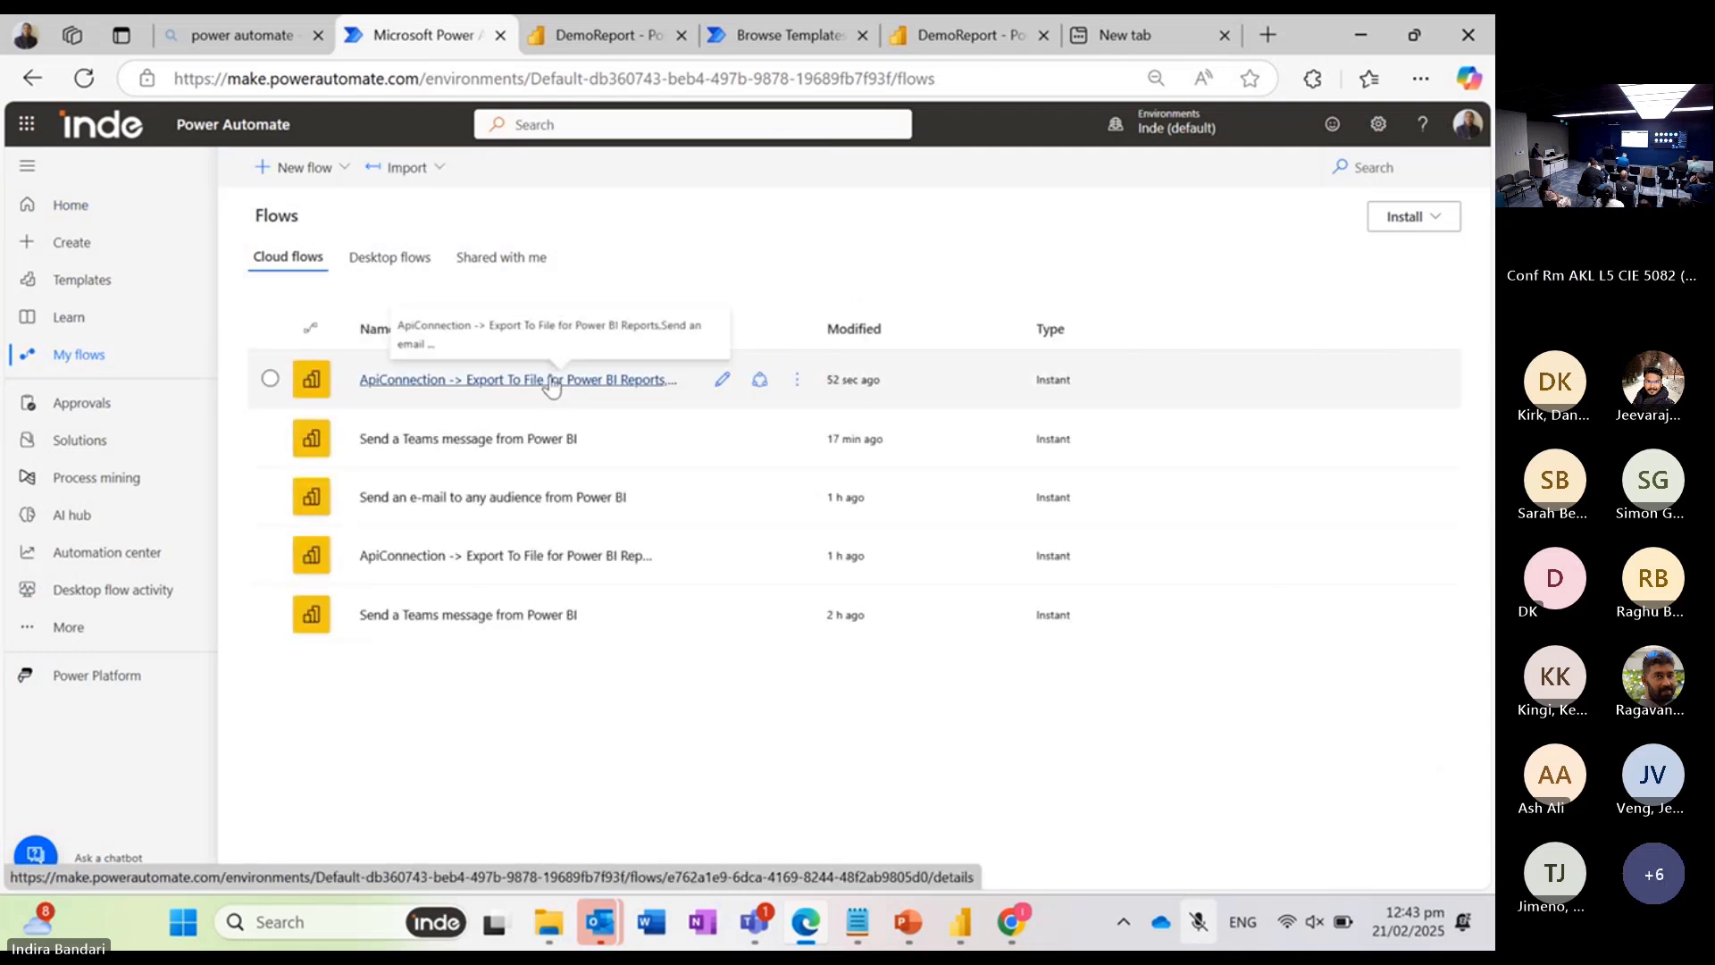
click(551, 380)
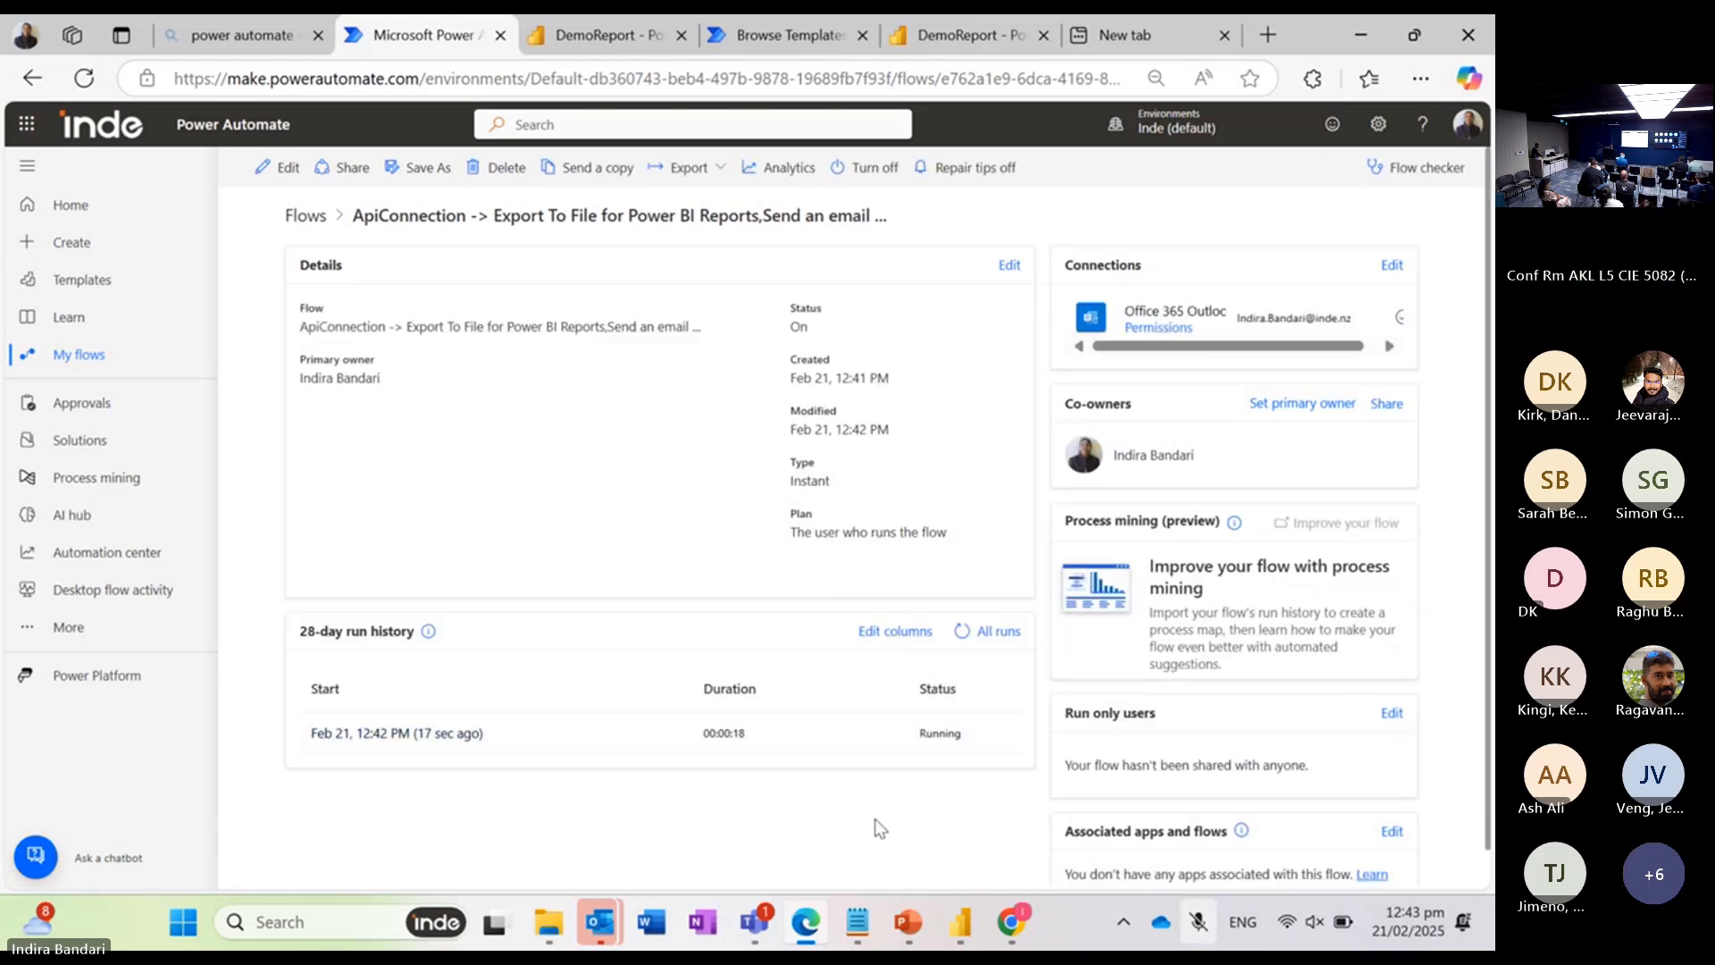
scroll(878, 828, down, 1)
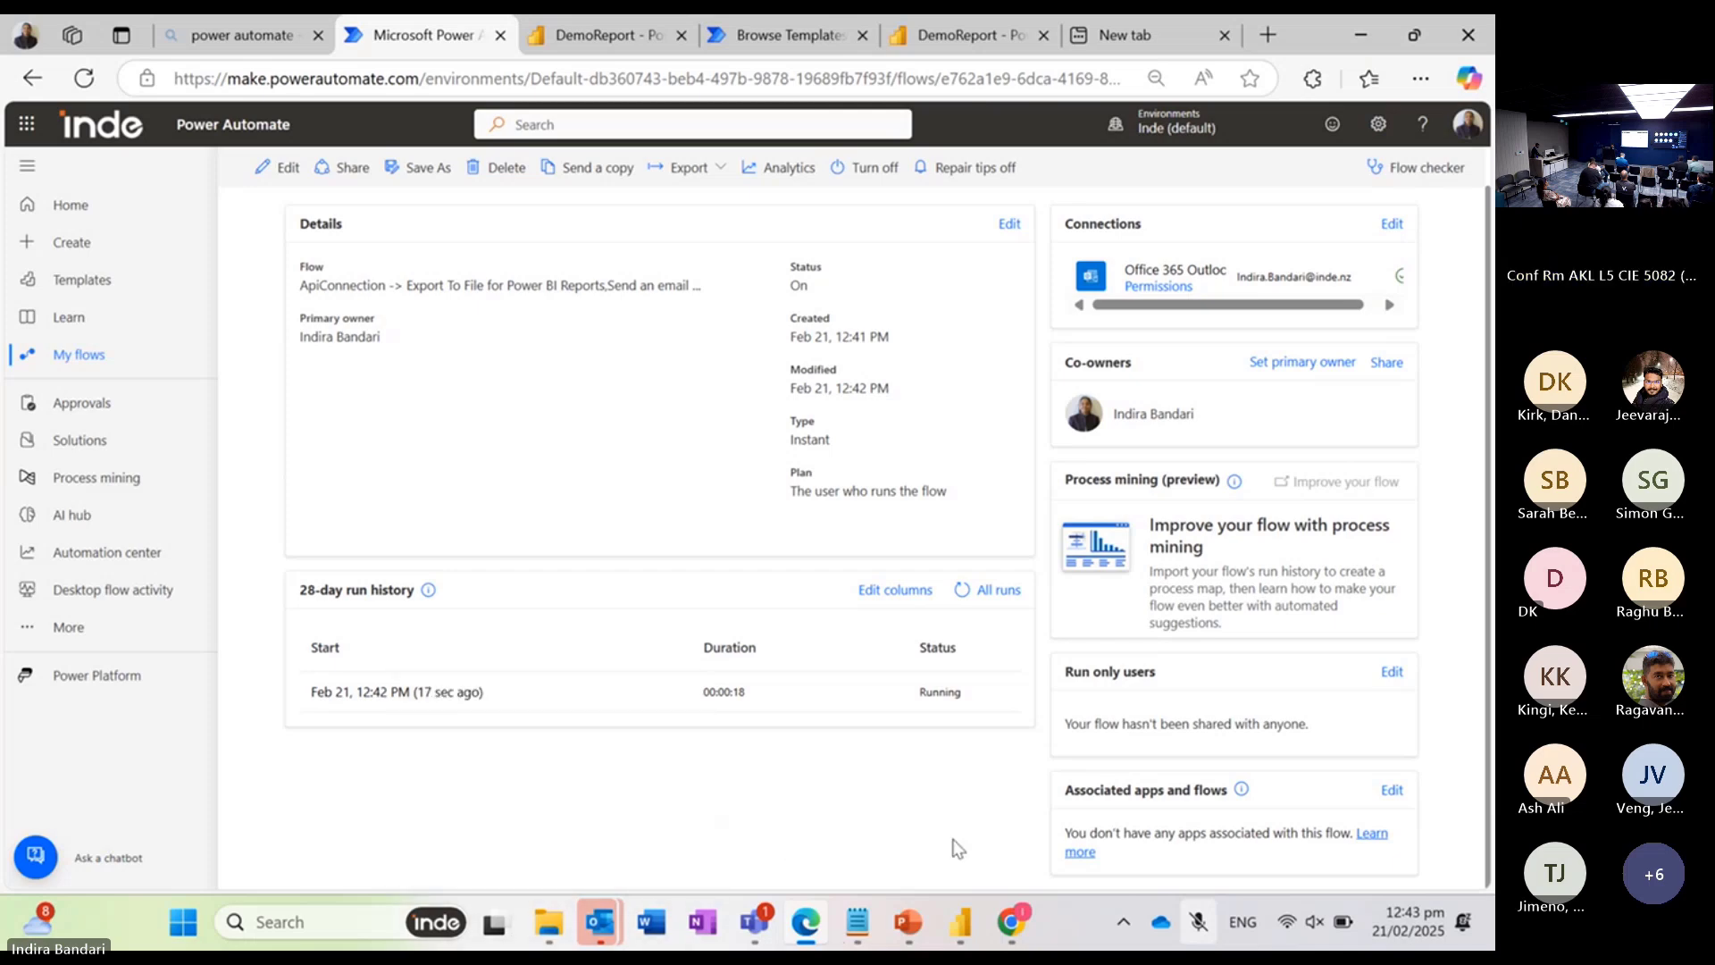
click(425, 694)
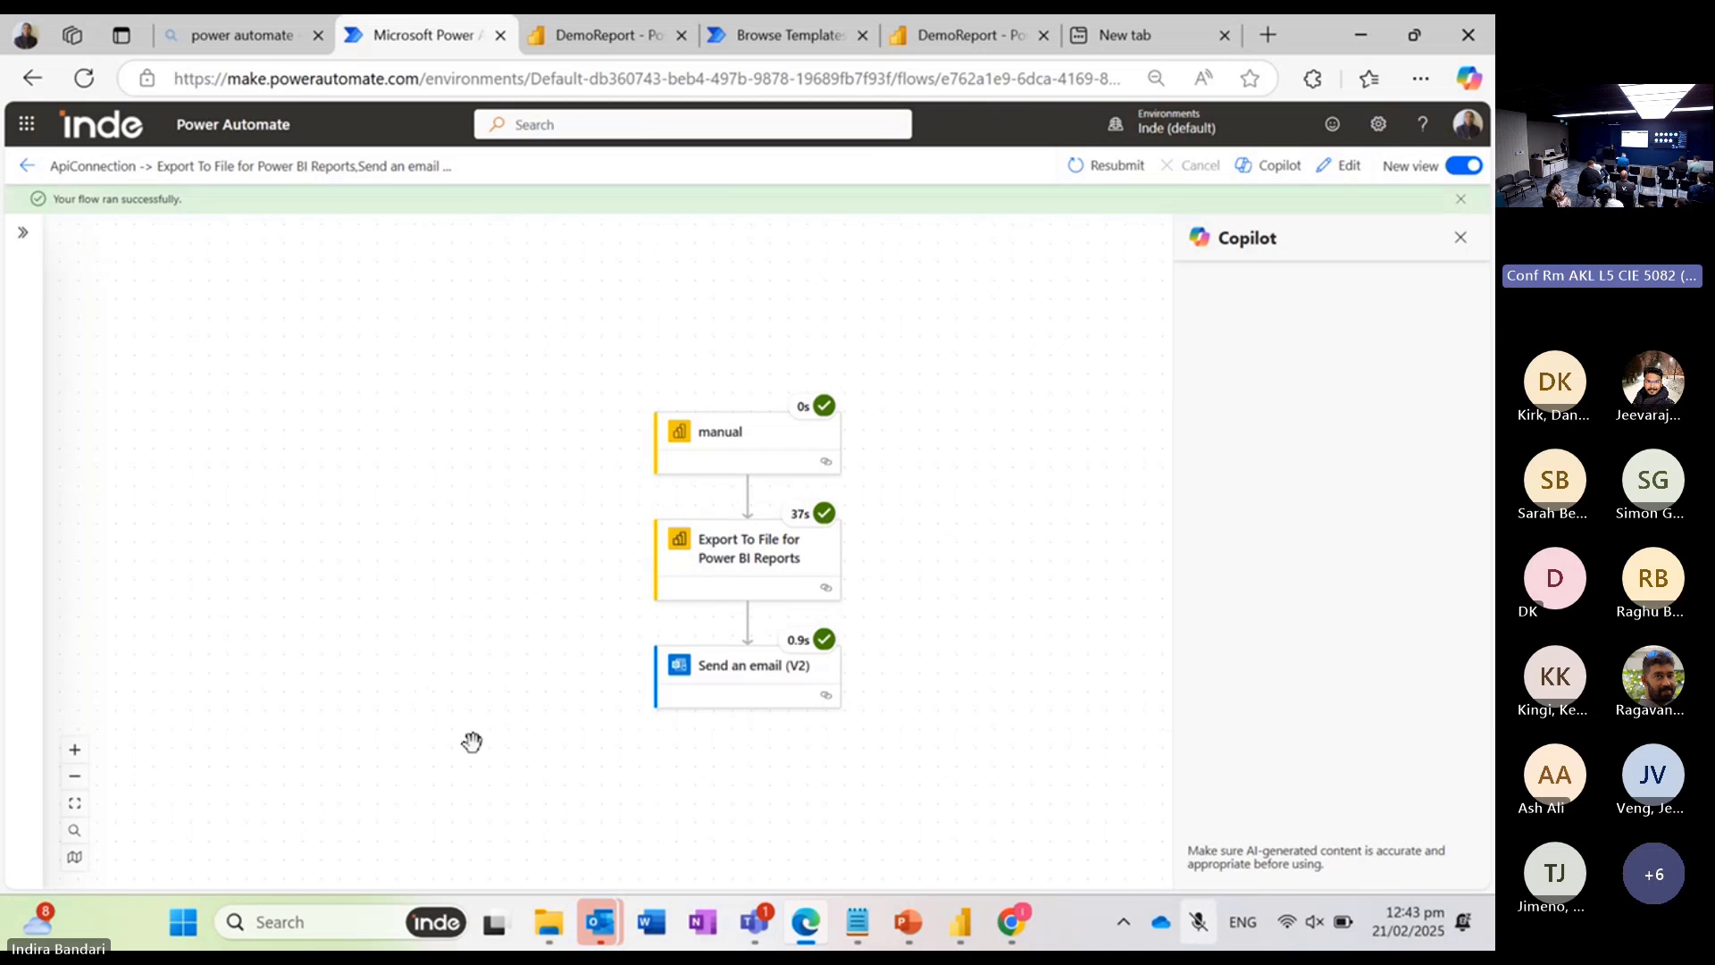
Step: Check the Outlook inbox for the email sent by the flow, and return to the flow run
mouse_move(606, 925)
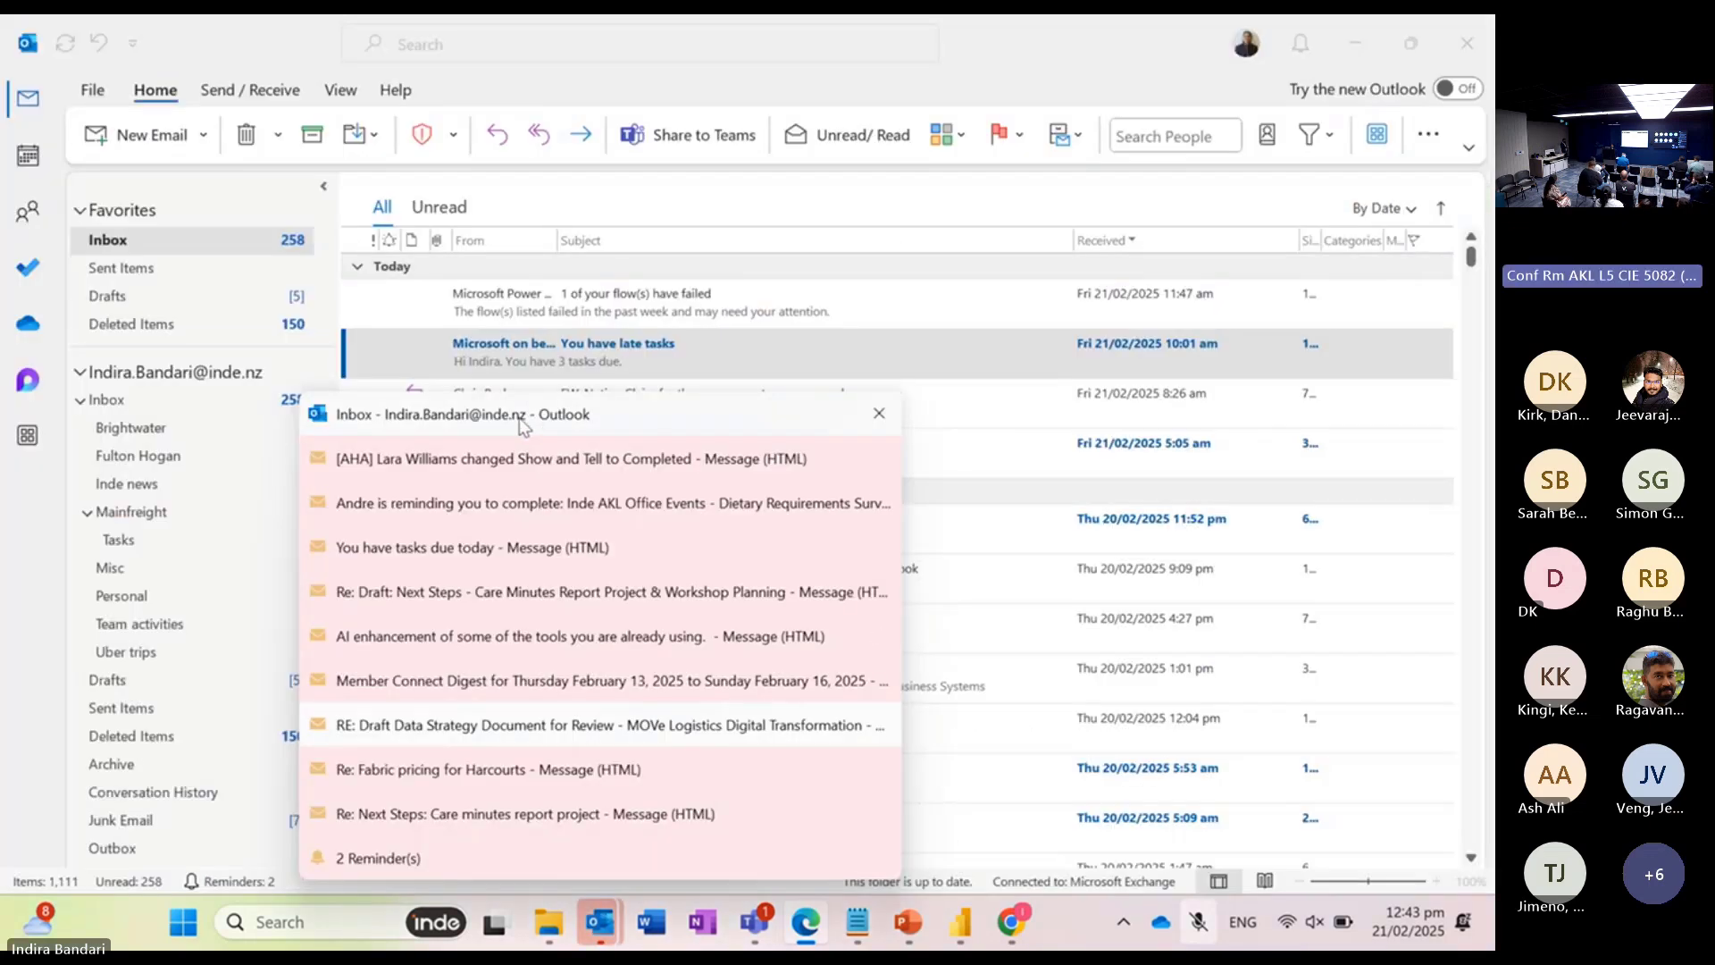
click(528, 415)
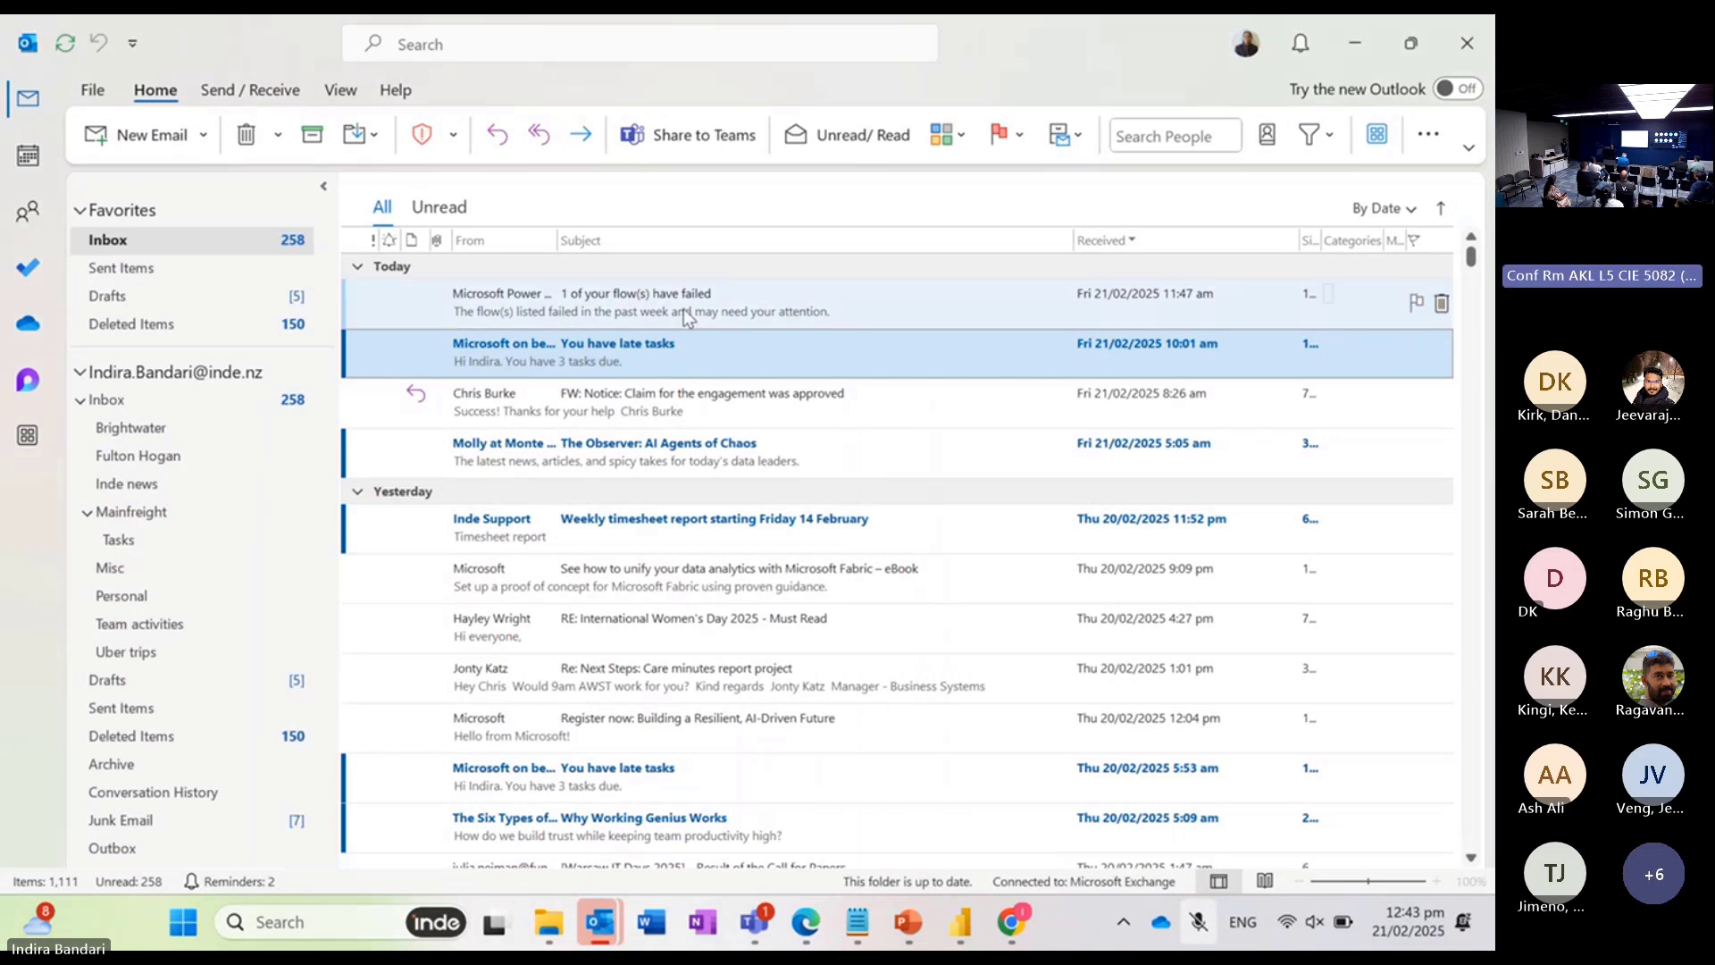
click(1350, 57)
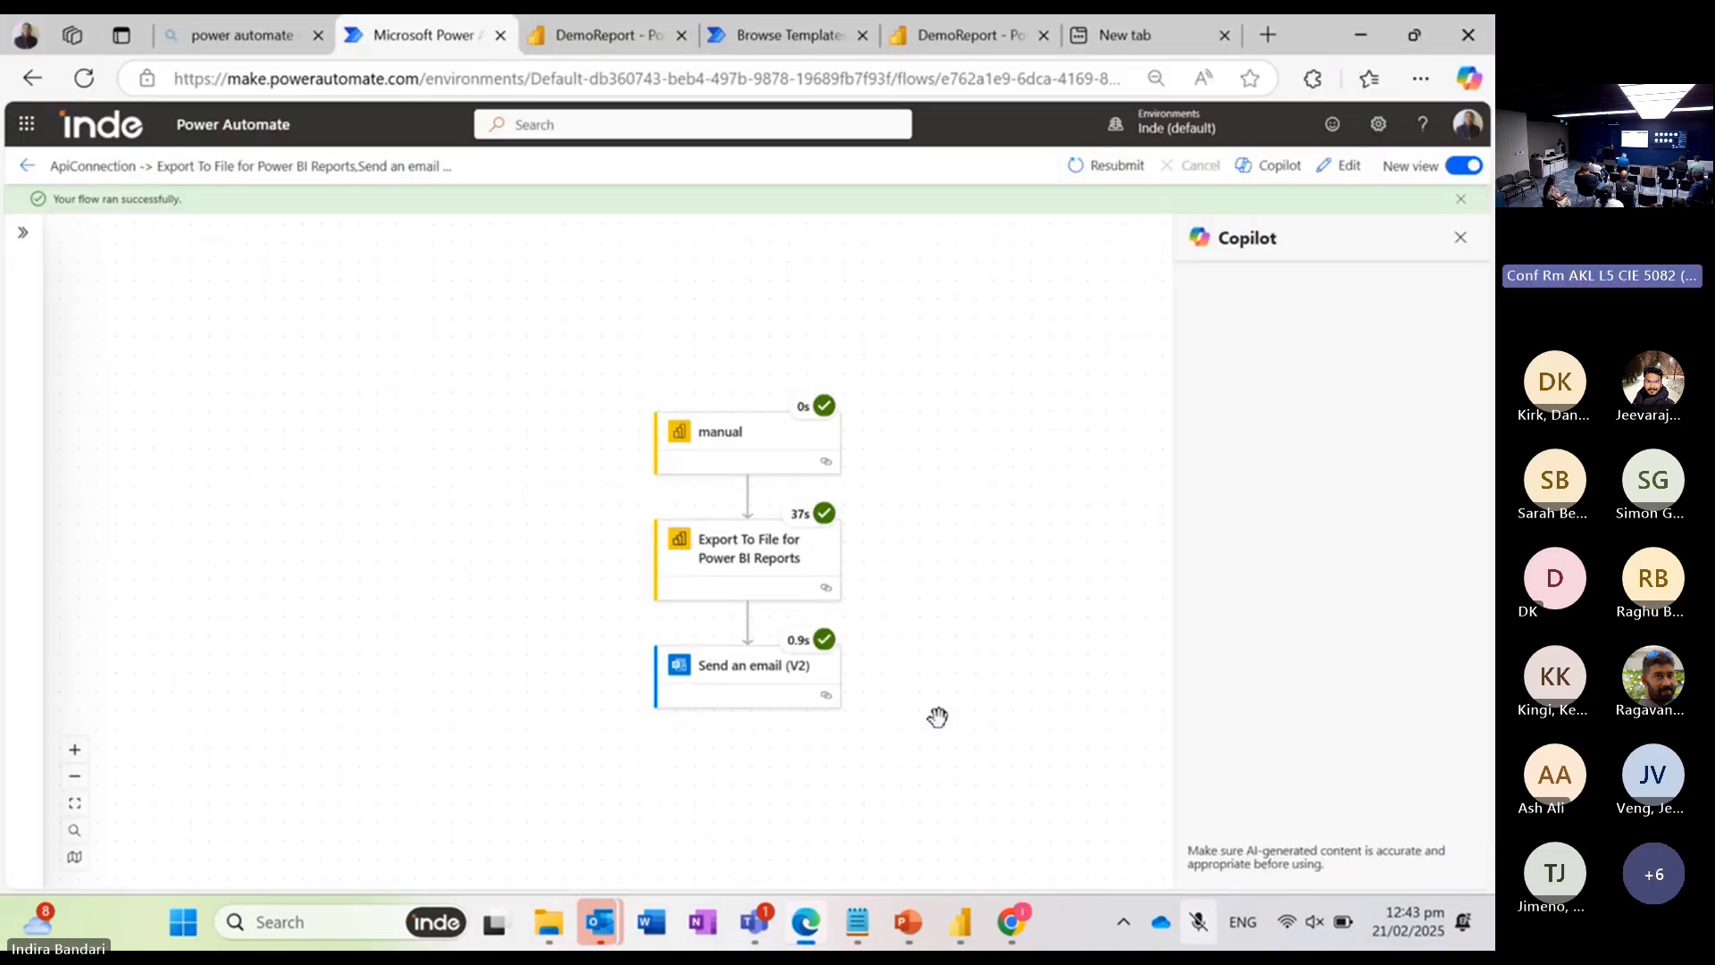